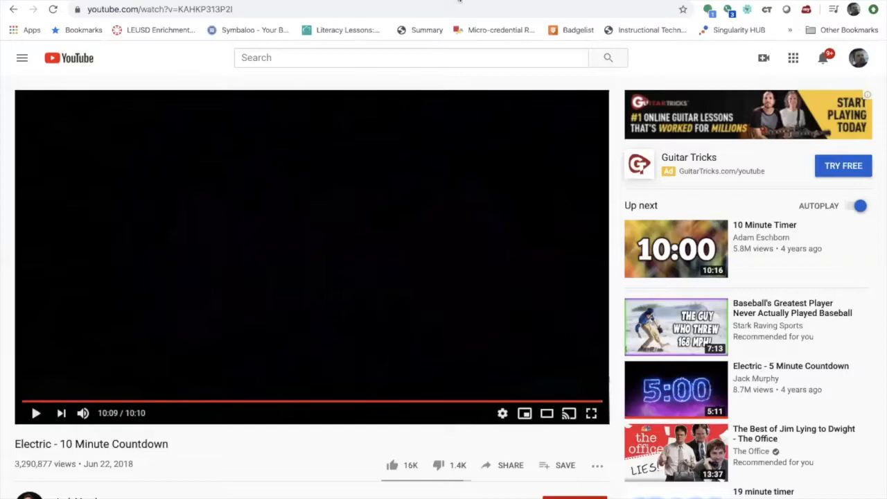
Switch to the Canvas tab and open the Teams For Teachers course from the Dashboard
{"action": "key", "text": "ctrl+Tab"}
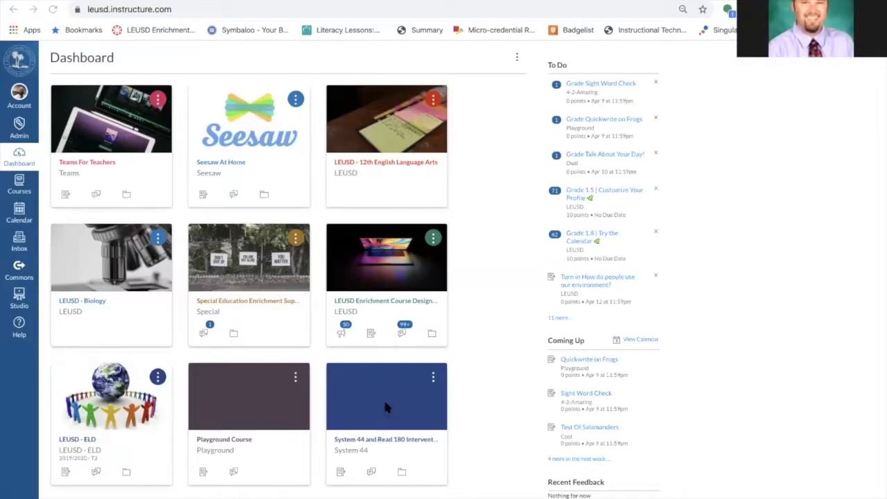
{"action": "left_click", "coordinate": [173, 10]}
{"action": "left_click", "coordinate": [90, 163]}
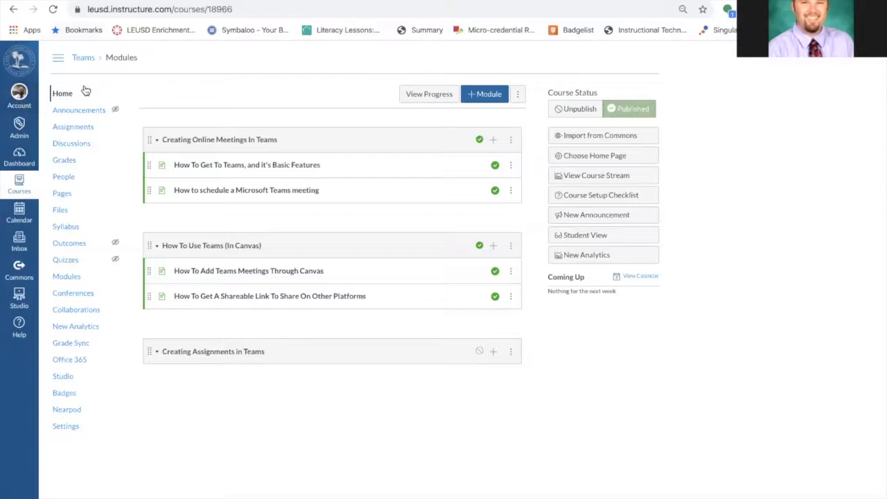
Open the account's Profile page, then go back to the Dashboard
{"action": "left_click", "coordinate": [19, 96]}
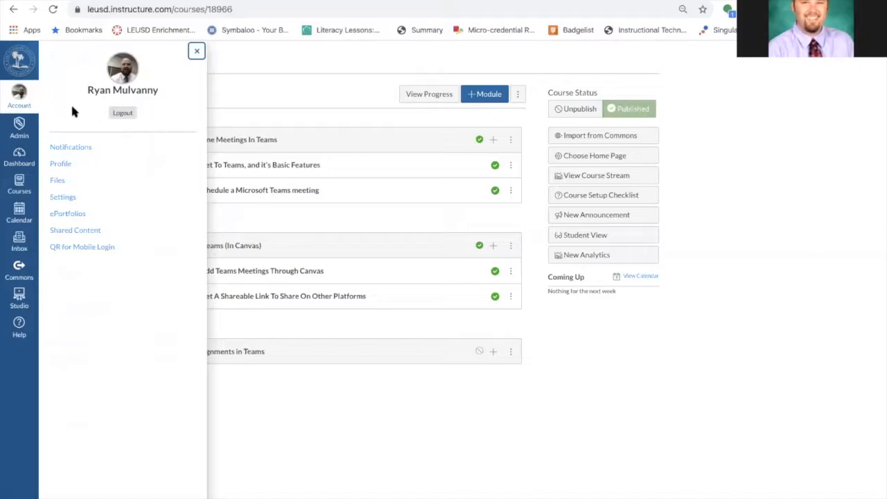
{"action": "left_click", "coordinate": [63, 165]}
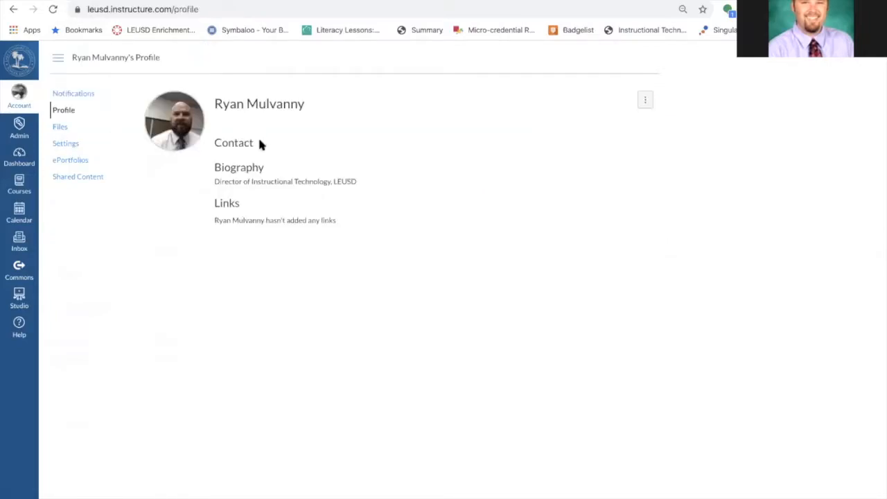
{"action": "left_click", "coordinate": [28, 138]}
{"action": "left_click", "coordinate": [19, 160]}
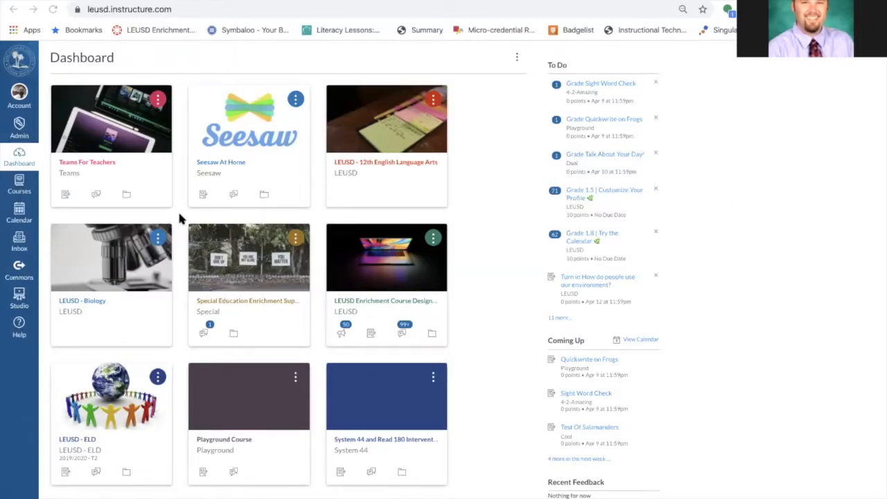
Reorder the dashboard course cards so Teams, Seesaw At Home and Special Education fill the first row, with Playground Course mid-row
{"action": "scroll", "coordinate": [178, 219], "scroll_direction": "down", "scroll_amount": 2}
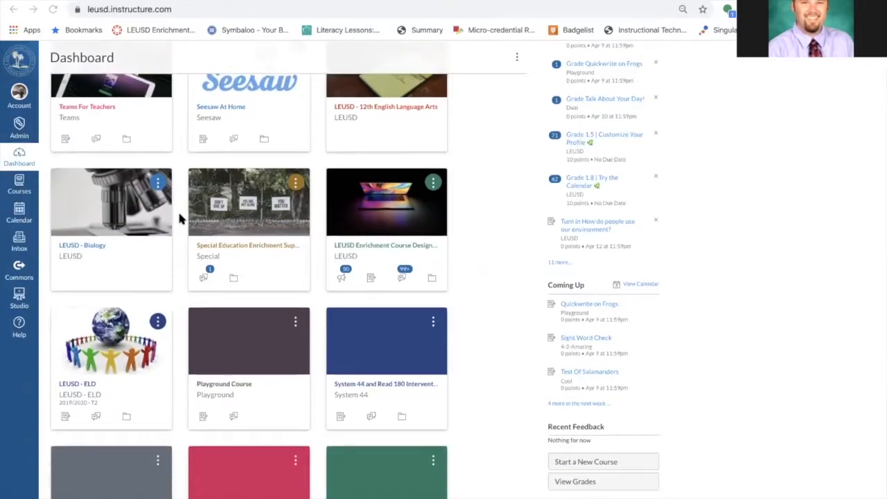
{"action": "scroll", "coordinate": [179, 219], "scroll_direction": "down", "scroll_amount": 2}
{"action": "scroll", "coordinate": [178, 219], "scroll_direction": "up", "scroll_amount": 4}
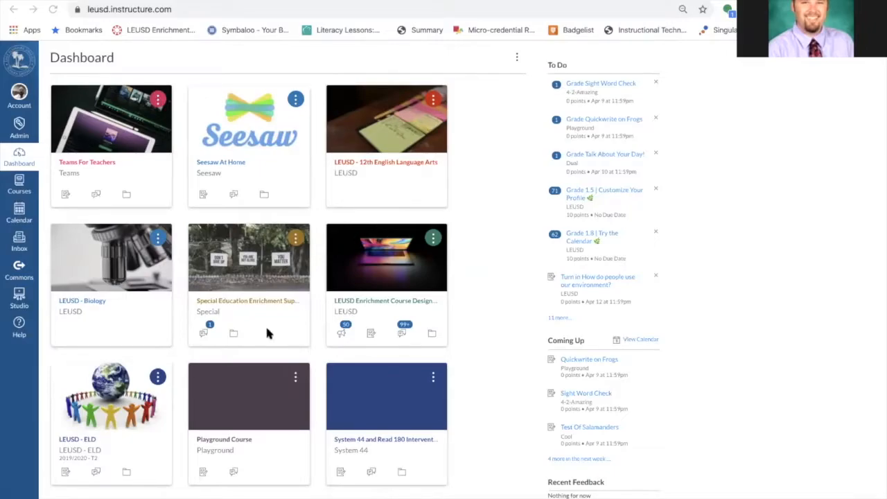
{"action": "scroll", "coordinate": [268, 333], "scroll_direction": "down", "scroll_amount": 4}
{"action": "scroll", "coordinate": [268, 333], "scroll_direction": "up", "scroll_amount": 4}
{"action": "left_click_drag", "start_coordinate": [271, 297], "coordinate": [197, 312]}
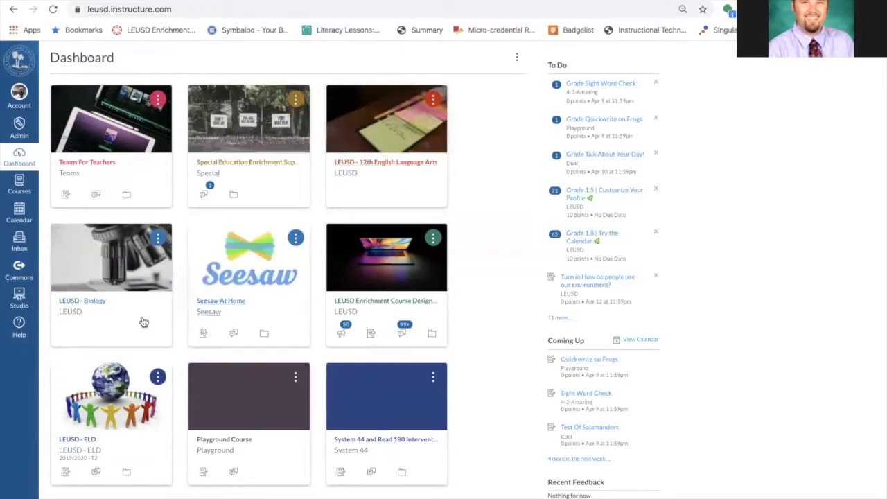
{"action": "left_click_drag", "start_coordinate": [134, 284], "coordinate": [248, 194]}
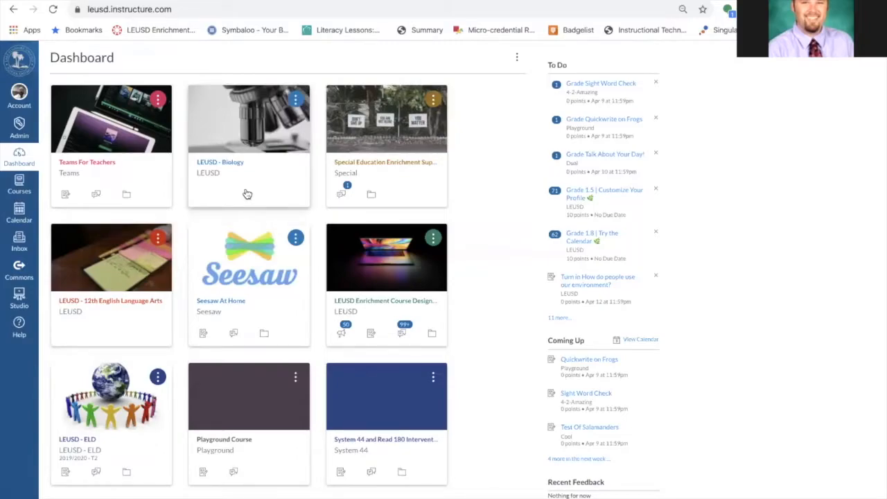
{"action": "left_click_drag", "start_coordinate": [247, 194], "coordinate": [405, 341]}
{"action": "left_click_drag", "start_coordinate": [247, 438], "coordinate": [298, 313]}
{"action": "left_click_drag", "start_coordinate": [124, 294], "coordinate": [267, 182]}
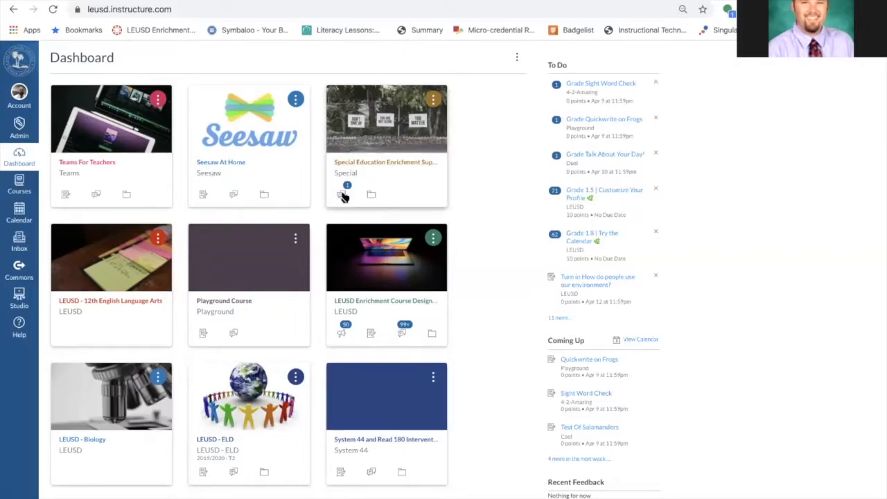
Open the Special Education Enrichment course and return to the Dashboard
{"action": "left_click", "coordinate": [373, 164]}
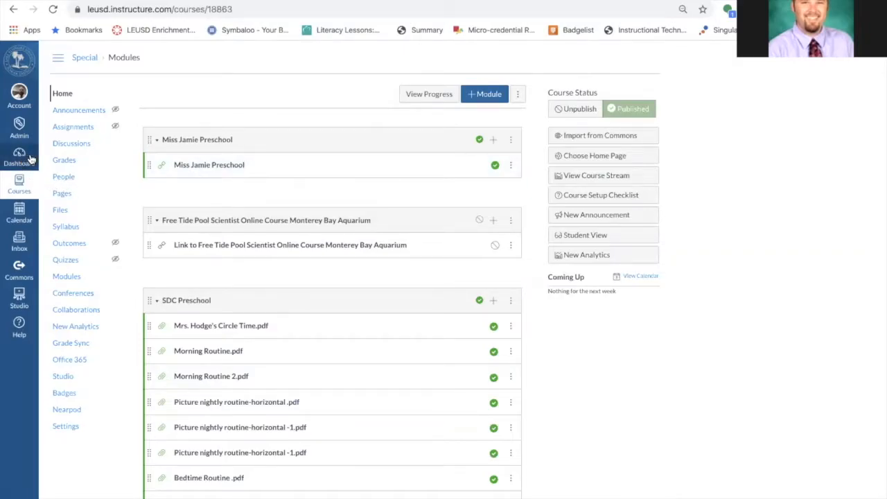
{"action": "left_click", "coordinate": [804, 192]}
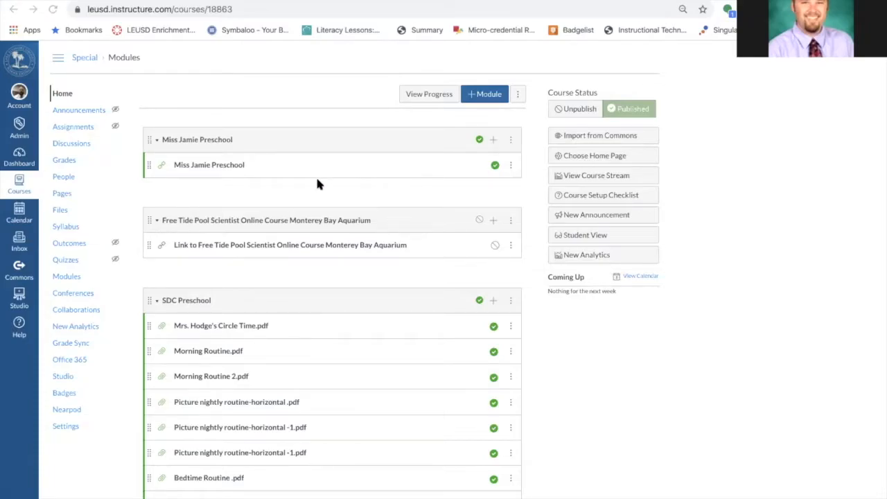
{"action": "left_click", "coordinate": [10, 161]}
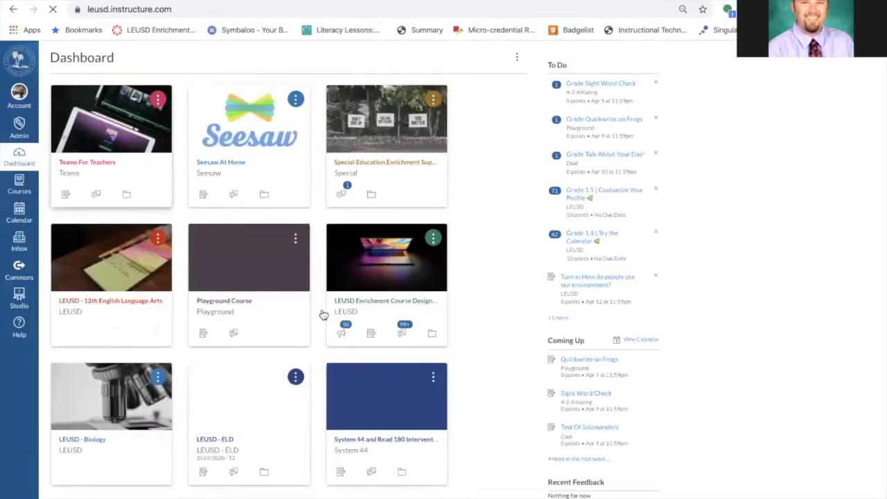
Open the All Courses list from the Courses menu
{"action": "scroll", "coordinate": [309, 314], "scroll_direction": "down", "scroll_amount": 5}
{"action": "scroll", "coordinate": [309, 315], "scroll_direction": "up", "scroll_amount": 3}
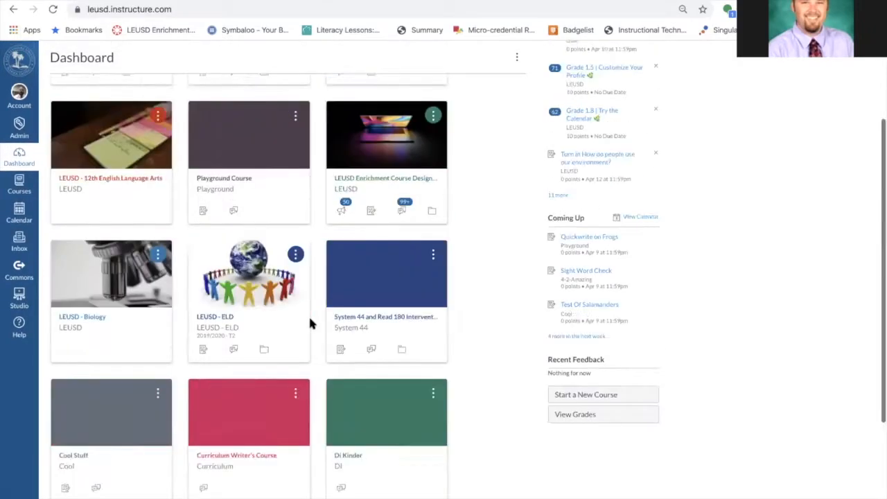
{"action": "scroll", "coordinate": [308, 315], "scroll_direction": "up", "scroll_amount": 2}
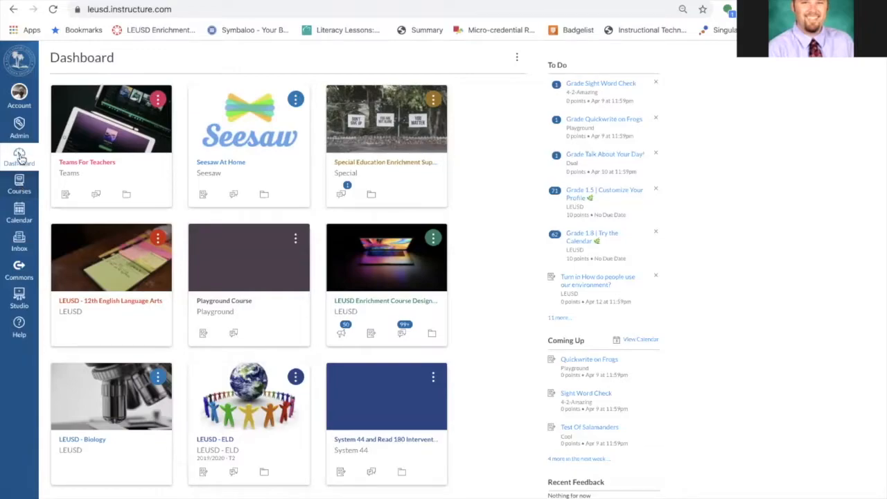
{"action": "left_click", "coordinate": [19, 185]}
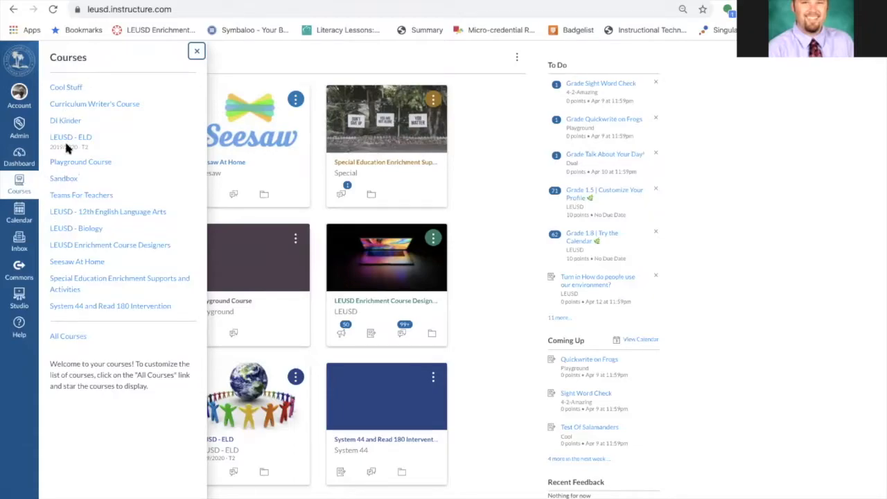
{"action": "scroll", "coordinate": [90, 280], "scroll_direction": "down", "scroll_amount": 1}
{"action": "scroll", "coordinate": [90, 280], "scroll_direction": "up", "scroll_amount": 1}
{"action": "left_click", "coordinate": [69, 338]}
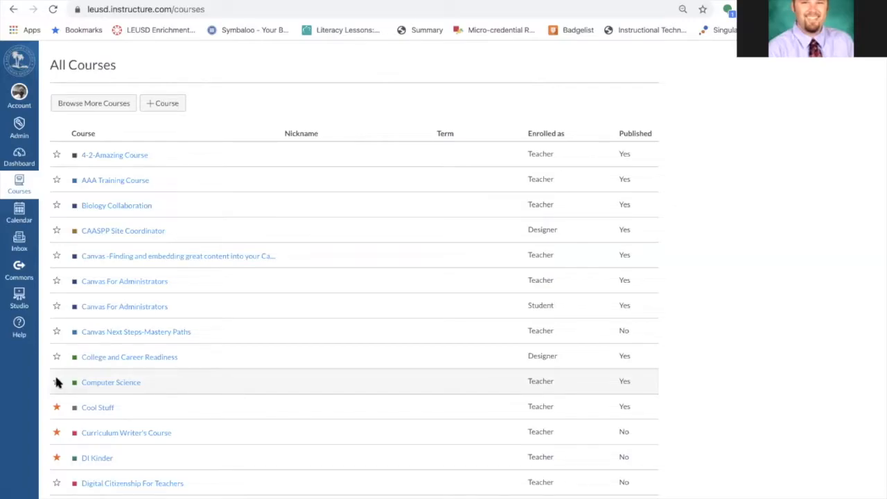
Star 4-2-Amazing Course and unstar Cool Stuff, Curriculum Writer's Course and DI Kinder
{"action": "left_click", "coordinate": [56, 156]}
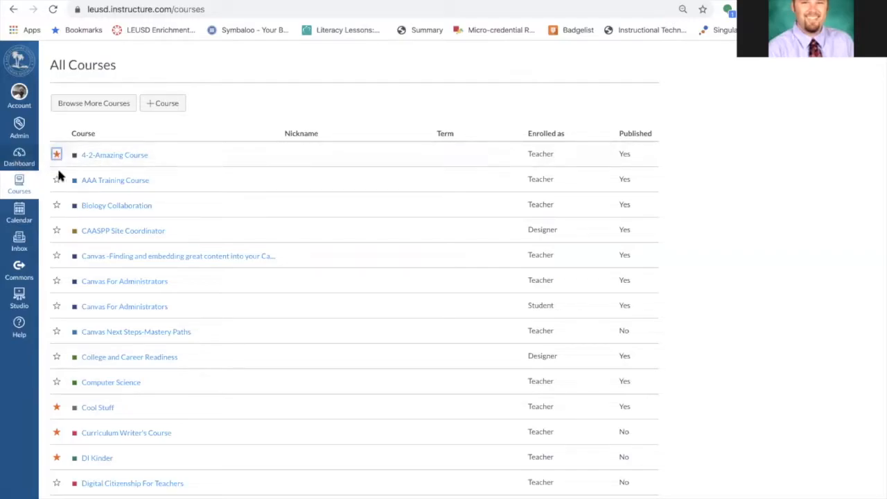
{"action": "left_click", "coordinate": [56, 410]}
{"action": "left_click", "coordinate": [57, 433]}
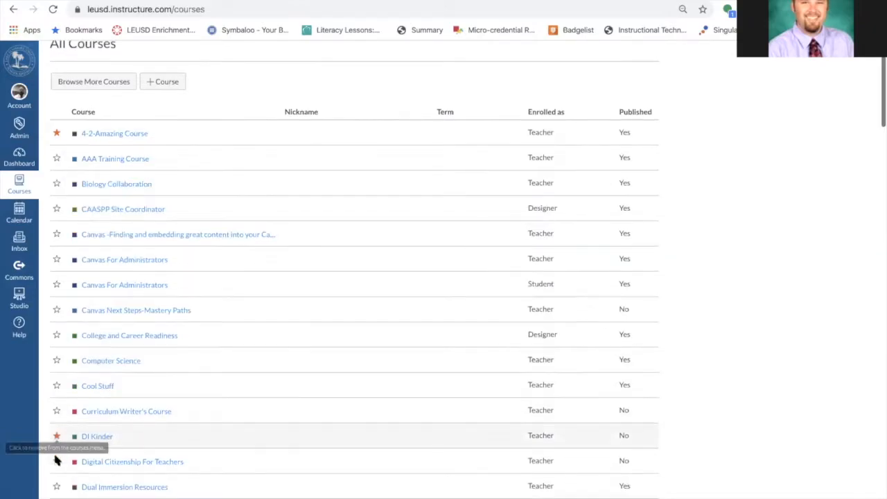
{"action": "scroll", "coordinate": [57, 461], "scroll_direction": "down", "scroll_amount": 1}
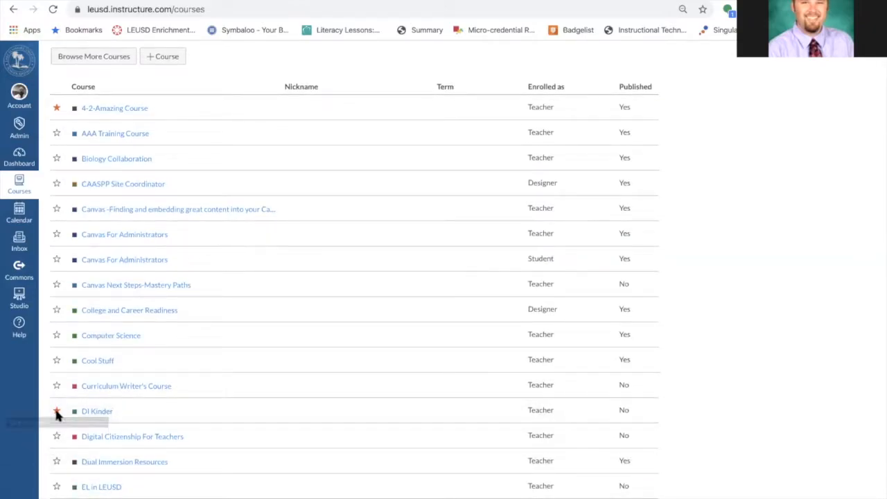
{"action": "left_click", "coordinate": [57, 412]}
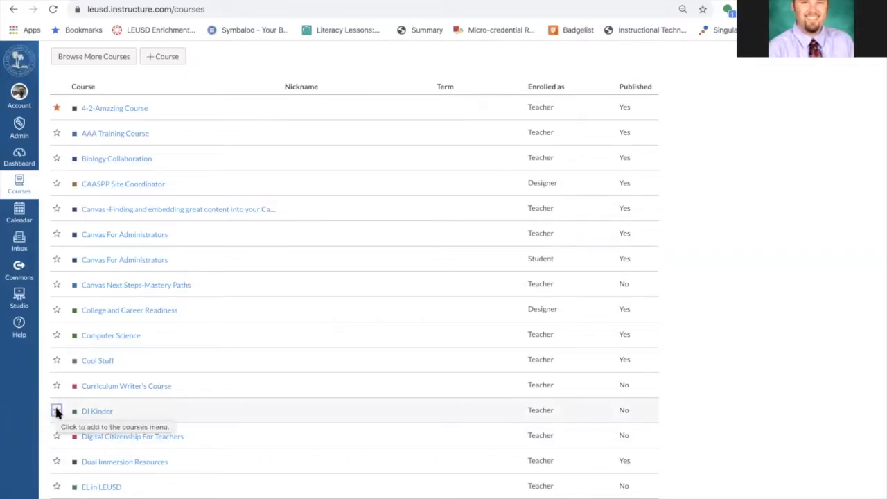
Unstar LEUSD - 12th English Language Arts, LEUSD - ELD and both LEUSD - Biology courses
{"action": "scroll", "coordinate": [56, 412], "scroll_direction": "down", "scroll_amount": 12}
{"action": "scroll", "coordinate": [57, 414], "scroll_direction": "down", "scroll_amount": 6}
{"action": "left_click", "coordinate": [57, 200]}
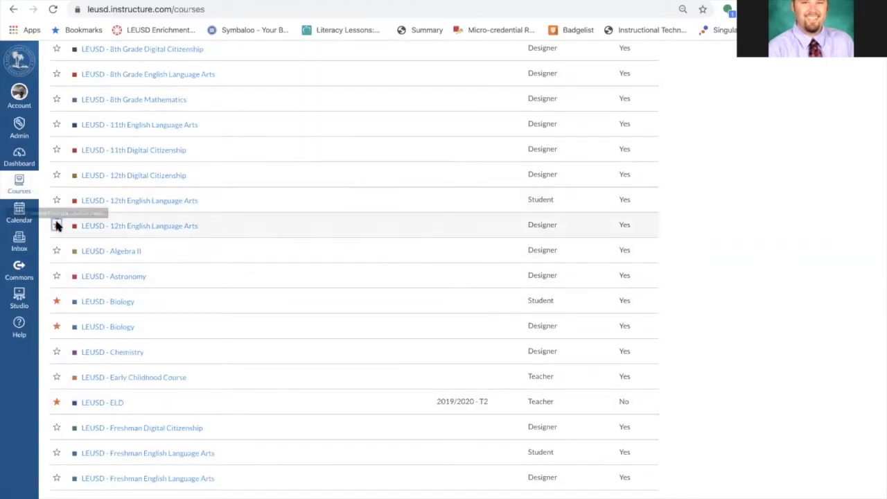
{"action": "left_click", "coordinate": [57, 402]}
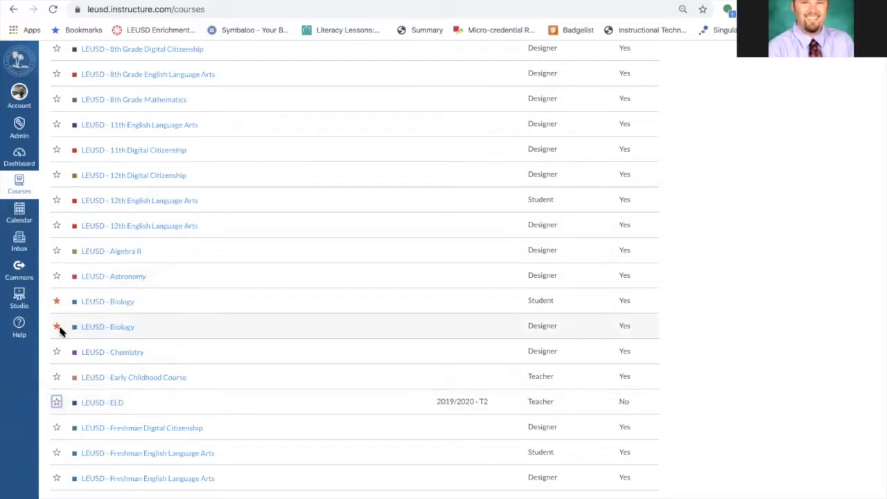
{"action": "left_click", "coordinate": [57, 327]}
{"action": "left_click", "coordinate": [57, 301]}
{"action": "scroll", "coordinate": [81, 204], "scroll_direction": "up", "scroll_amount": 10}
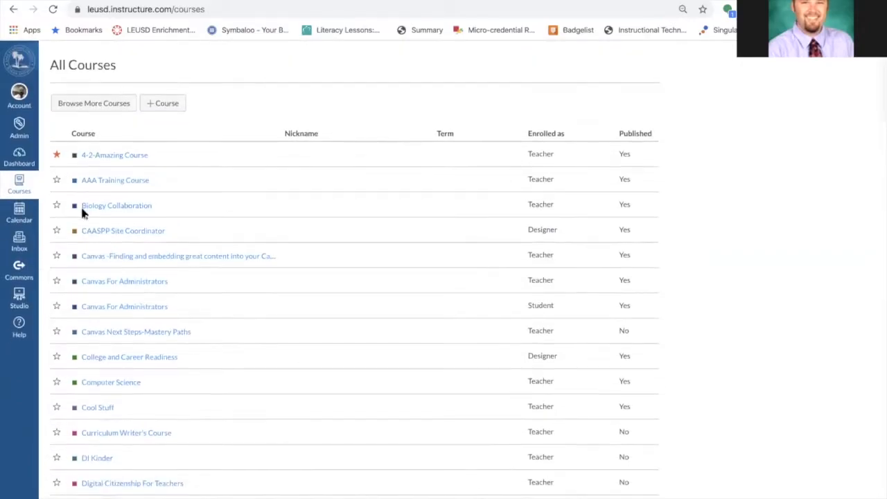
Move the 4-2-Amazing Course card to the third position of the first dashboard row
{"action": "left_click", "coordinate": [20, 156]}
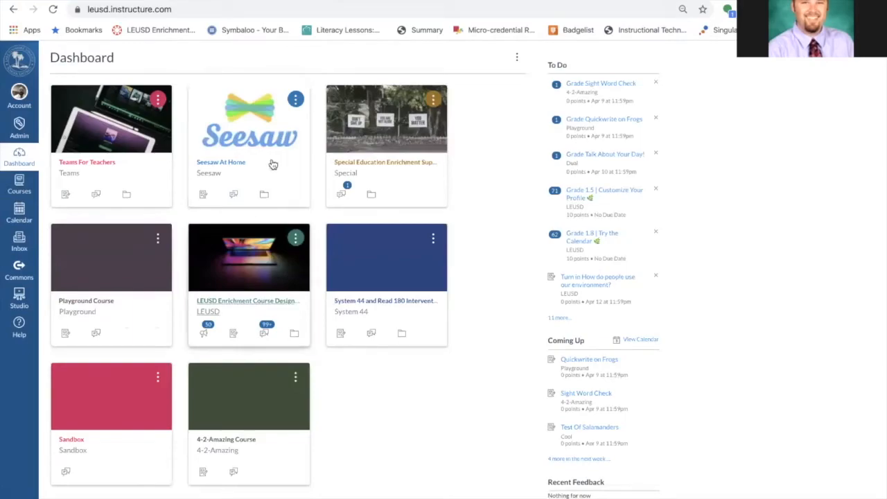
{"action": "left_click_drag", "start_coordinate": [237, 405], "coordinate": [357, 199]}
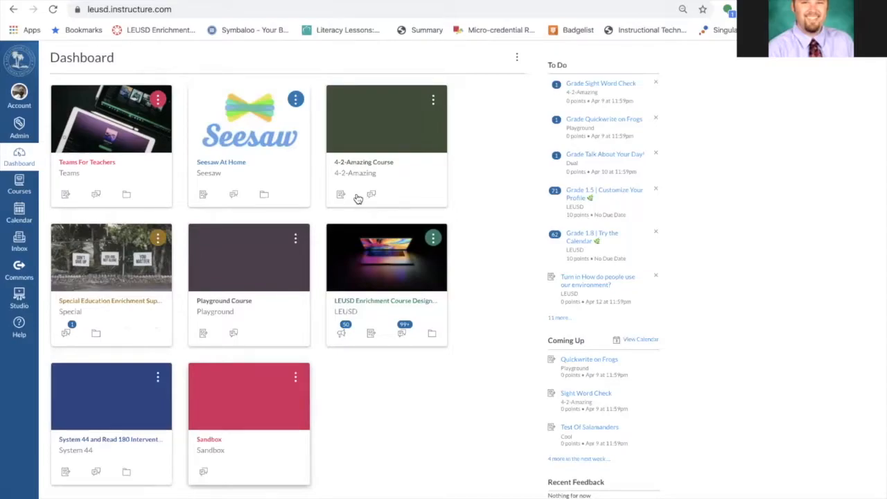
In All Courses, unstar 4-2-Amazing Course, star AAA Training Course, and return to the Dashboard
{"action": "left_click", "coordinate": [12, 193]}
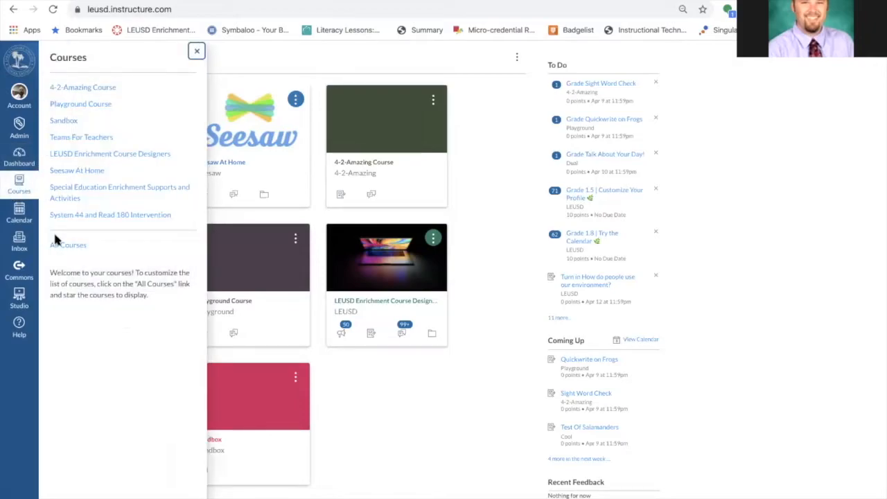
{"action": "left_click", "coordinate": [69, 247]}
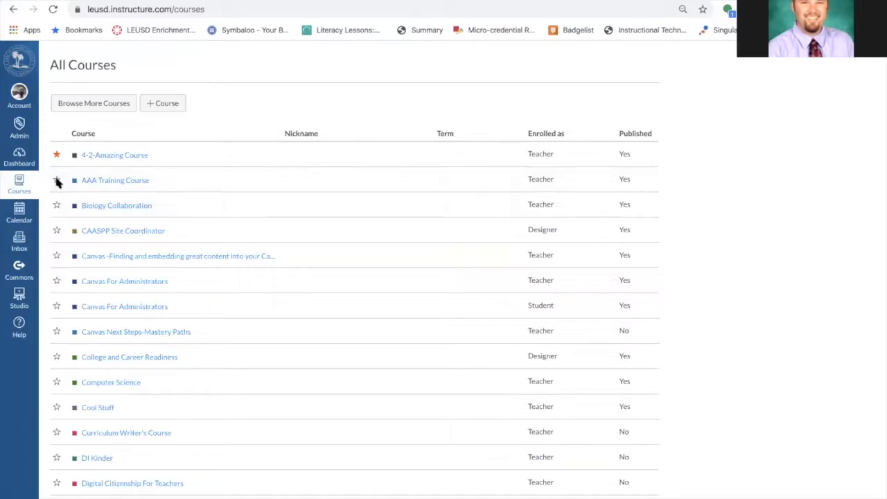
{"action": "left_click", "coordinate": [56, 154]}
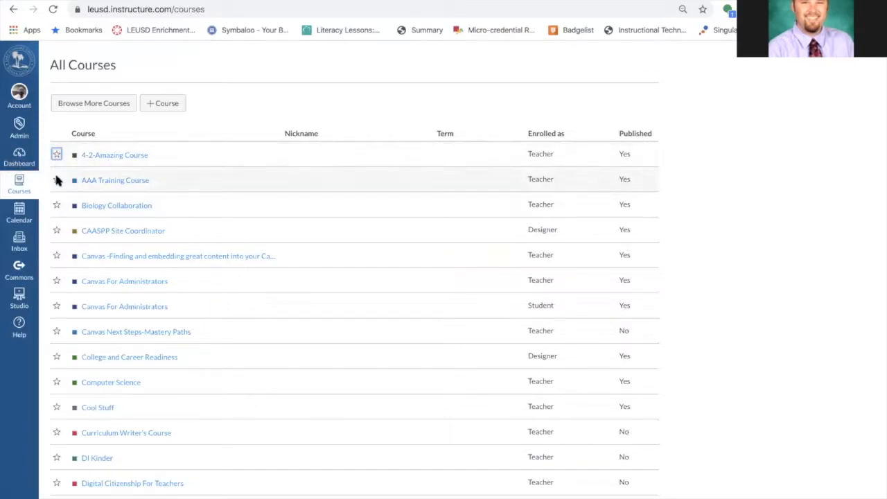
{"action": "left_click", "coordinate": [56, 180]}
{"action": "left_click", "coordinate": [17, 159]}
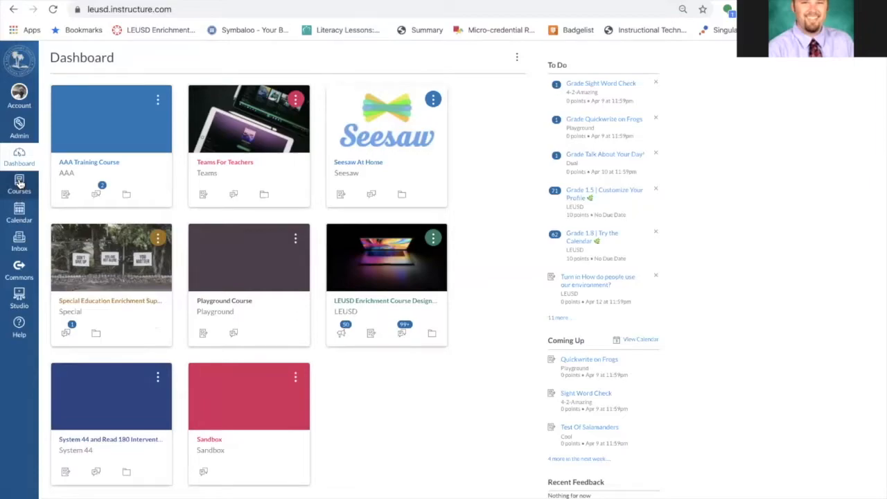
Open the Courses menu to review the favourite courses listed there
{"action": "left_click", "coordinate": [19, 182]}
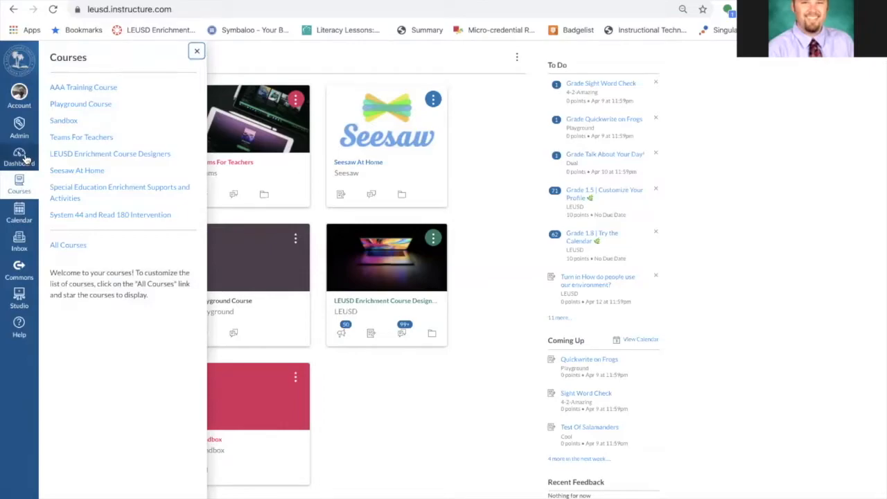
{"action": "left_click", "coordinate": [25, 158]}
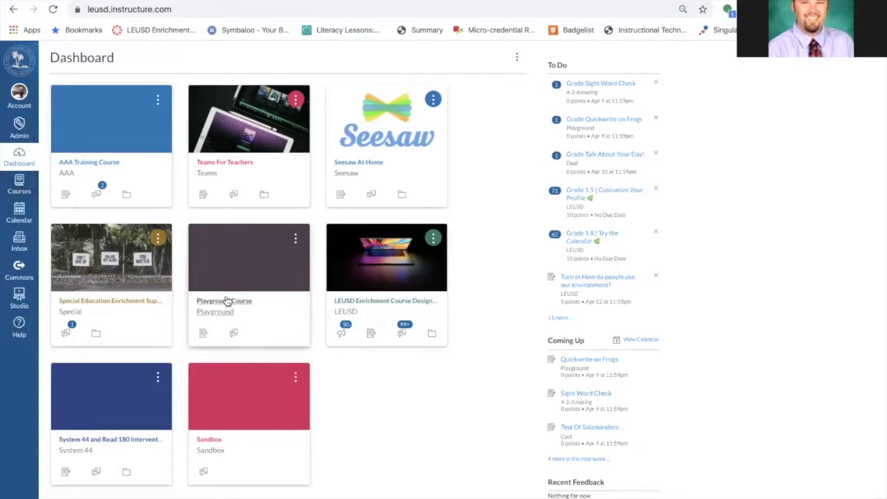
{"action": "left_click", "coordinate": [20, 183]}
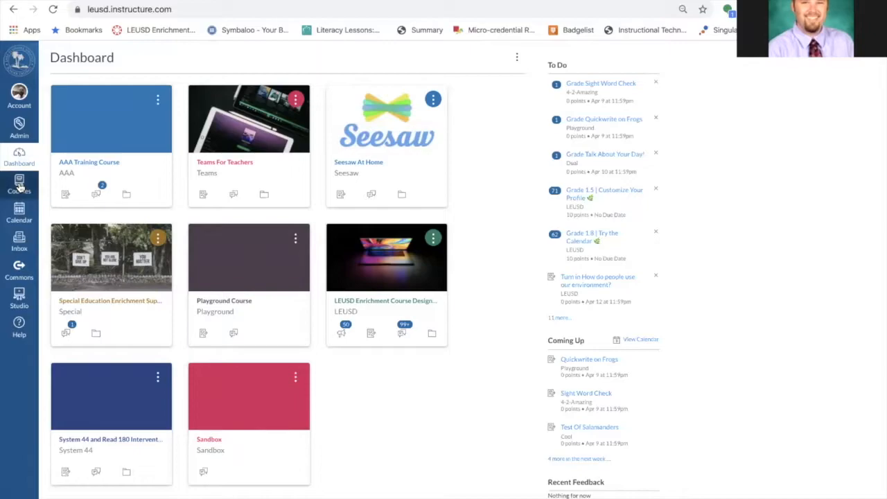
{"action": "left_click", "coordinate": [19, 160]}
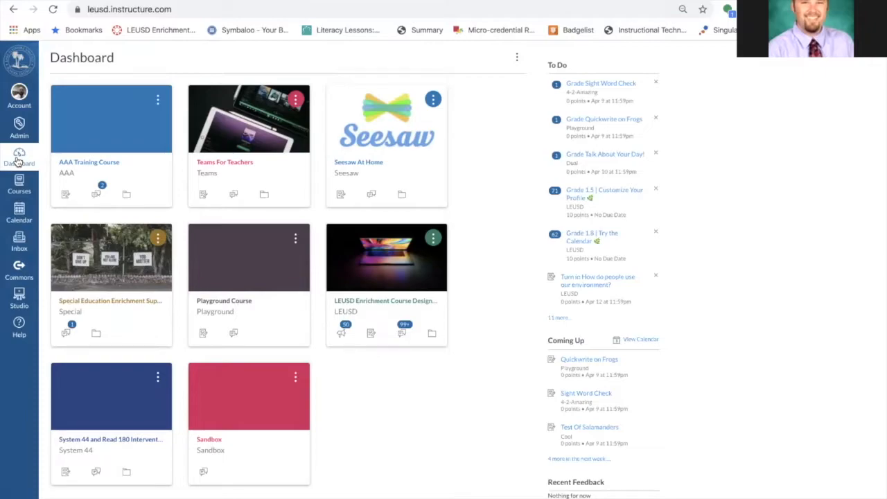
{"action": "left_click", "coordinate": [21, 187]}
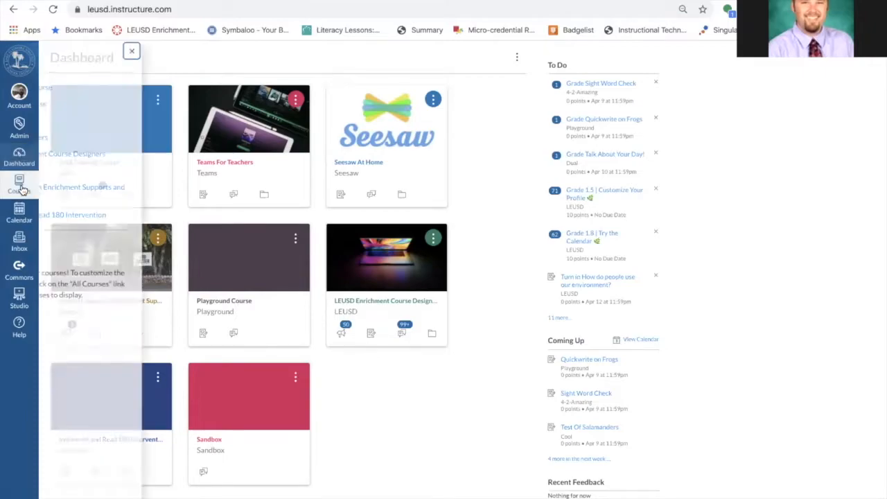
From All Courses, create a new course named Tester
{"action": "left_click", "coordinate": [69, 246]}
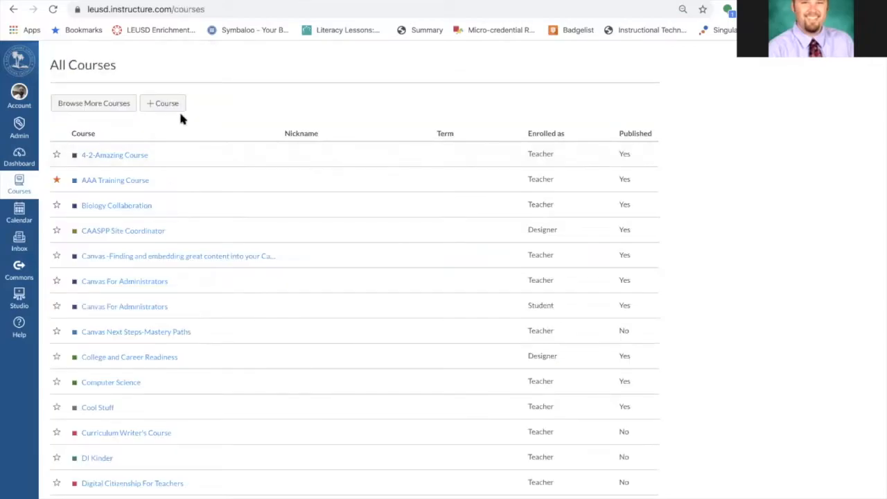
{"action": "left_click", "coordinate": [160, 103]}
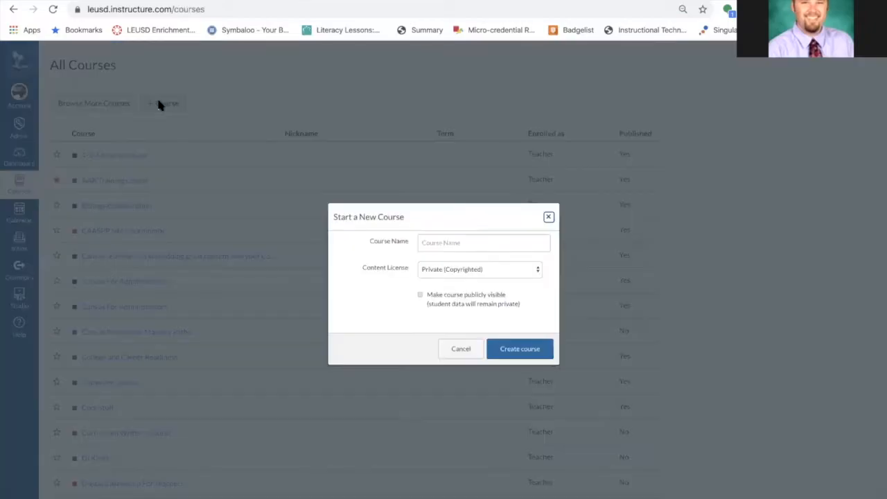
{"action": "left_click", "coordinate": [465, 246]}
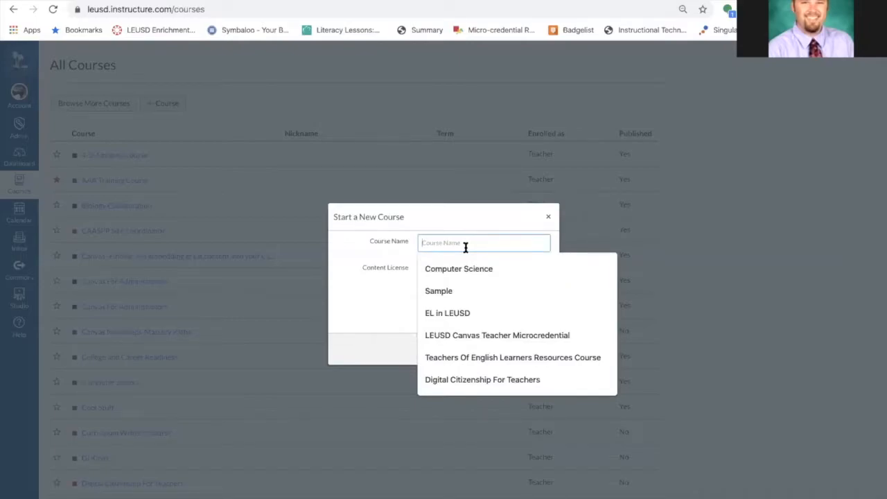
{"action": "type", "text": "Tester"}
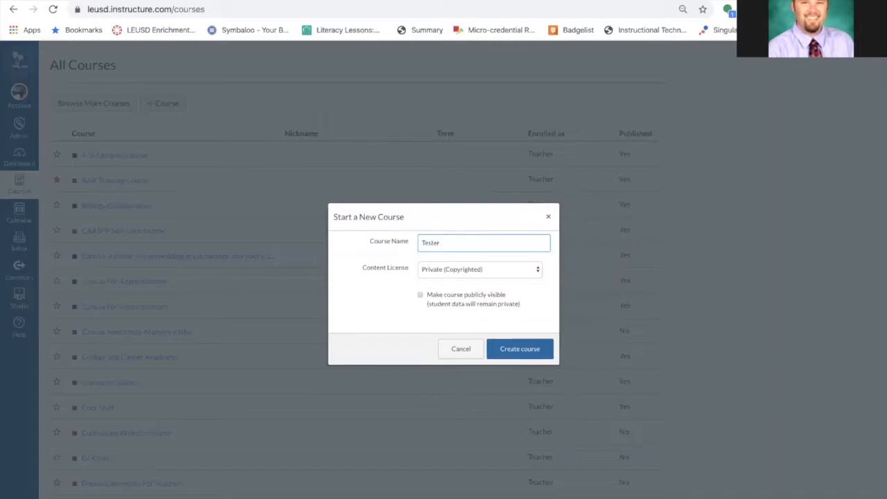
{"action": "left_click", "coordinate": [527, 351]}
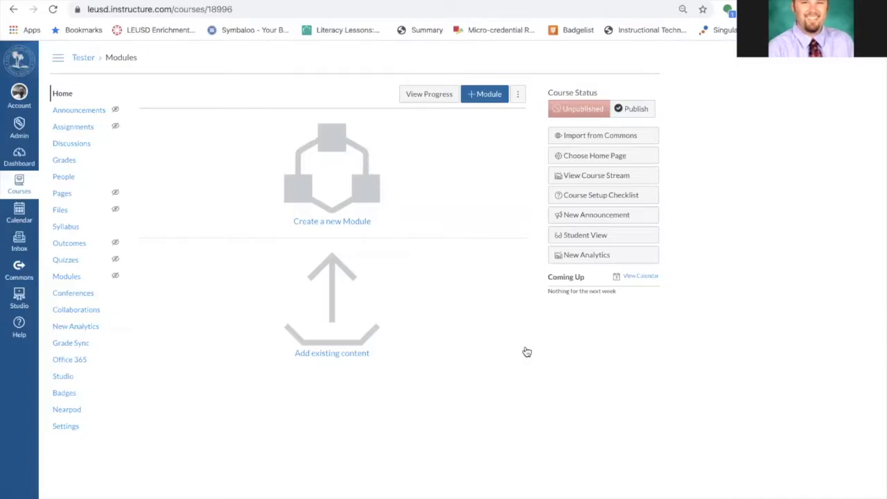
Open the Courses menu to review the listed courses and close it again
{"action": "left_click", "coordinate": [19, 184]}
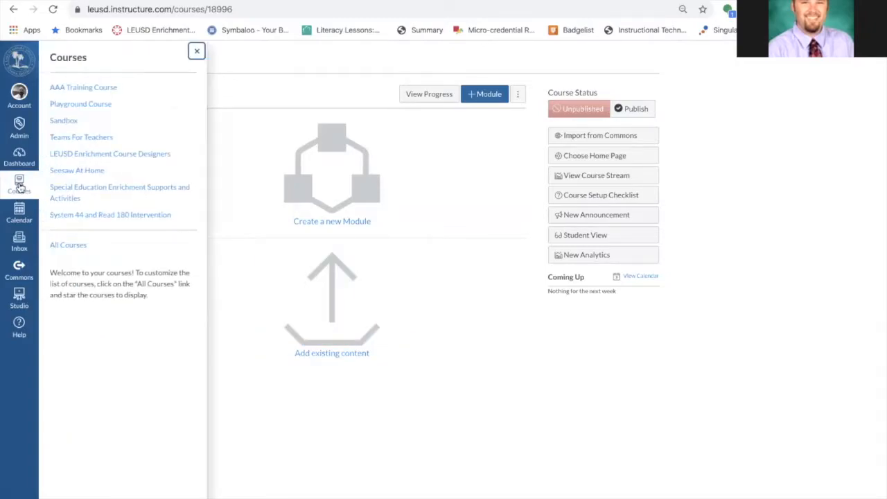
{"action": "left_click", "coordinate": [196, 52]}
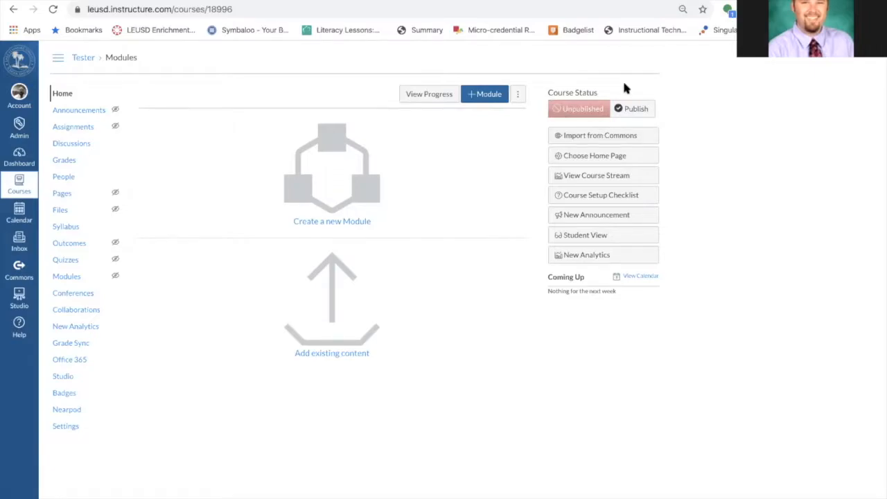
Add a module named Introduction To Course to the Tester course
{"action": "left_click", "coordinate": [472, 97]}
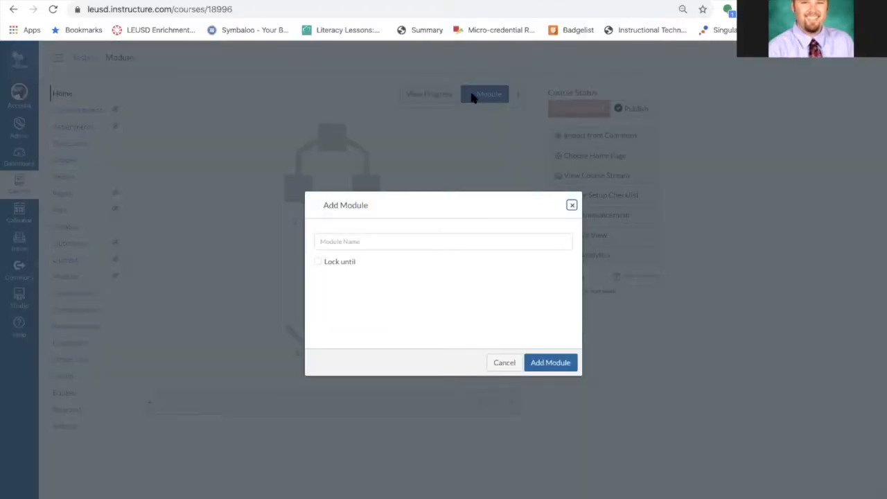
{"action": "left_click", "coordinate": [406, 238]}
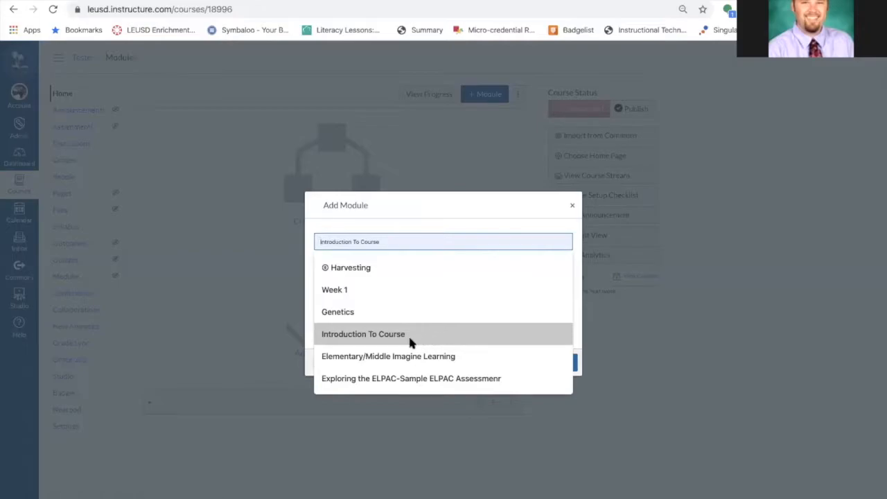
{"action": "left_click", "coordinate": [388, 335]}
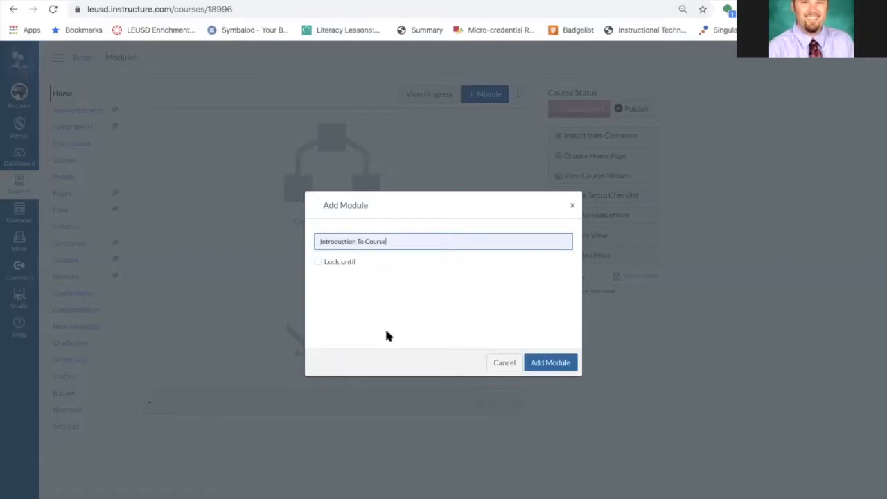
{"action": "left_click", "coordinate": [554, 362]}
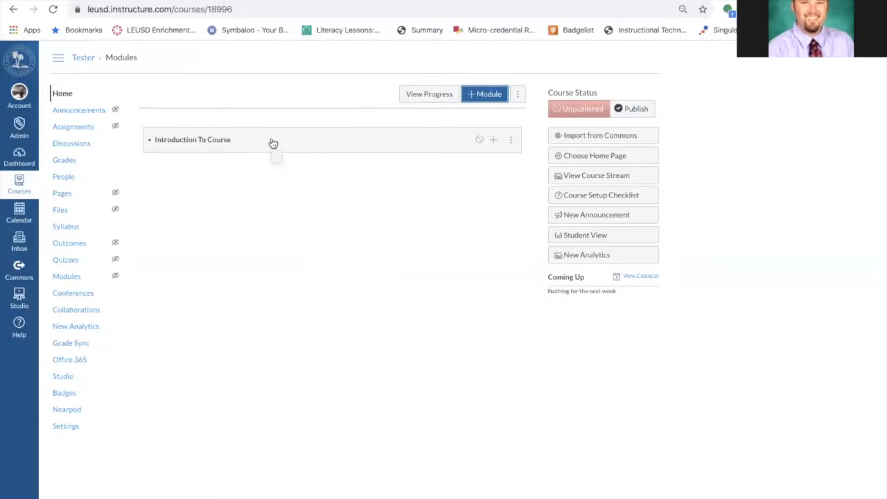
Publish the Introduction To Course module and the Tester course
{"action": "left_click", "coordinate": [479, 139]}
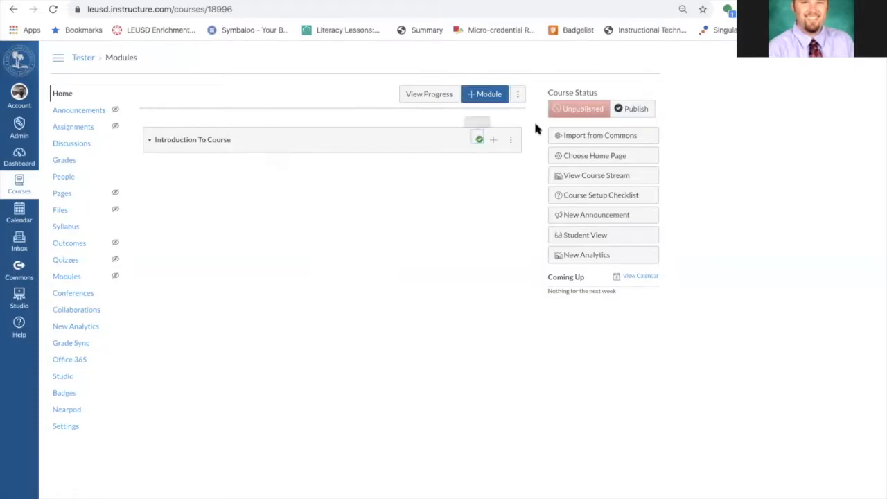
{"action": "left_click", "coordinate": [636, 109]}
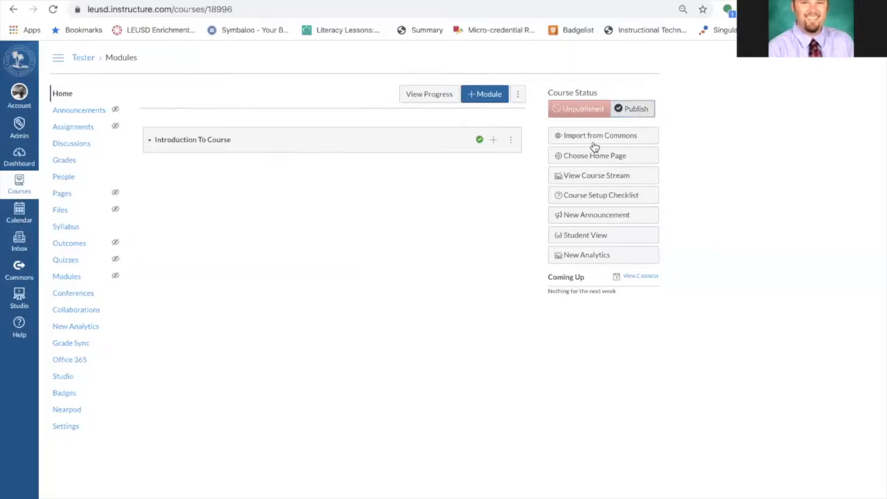
{"action": "left_click", "coordinate": [596, 241]}
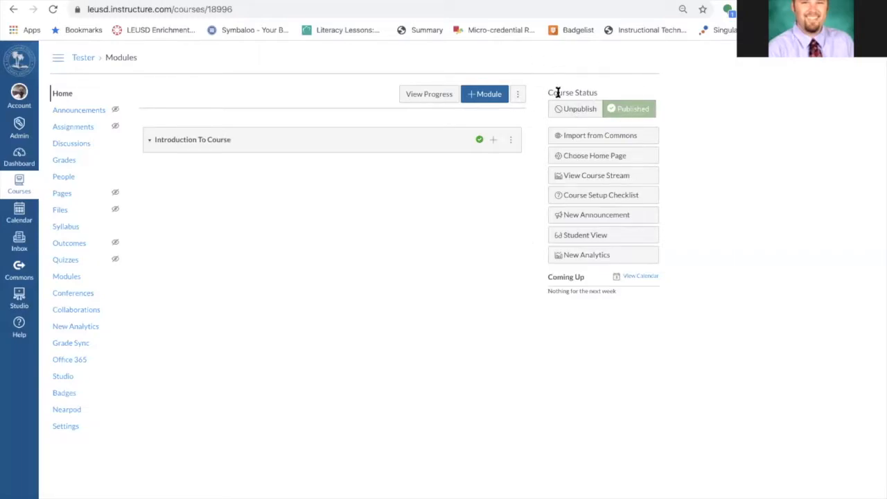
Toggle the Introduction To Course module's publish status off and back on
{"action": "left_click", "coordinate": [479, 141]}
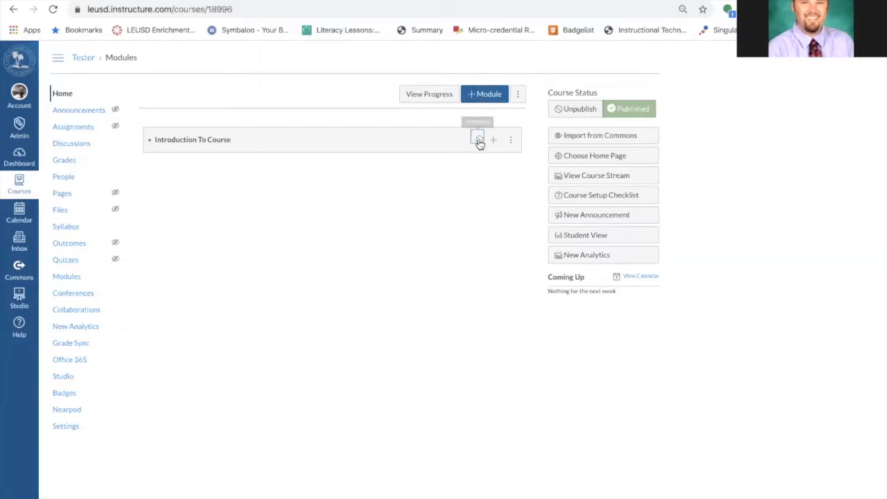
{"action": "left_click", "coordinate": [578, 235]}
{"action": "left_click", "coordinate": [480, 142]}
Open the module's Add Item dialog, close it without adding anything, and toggle the module's publish status twice
{"action": "left_click", "coordinate": [495, 141]}
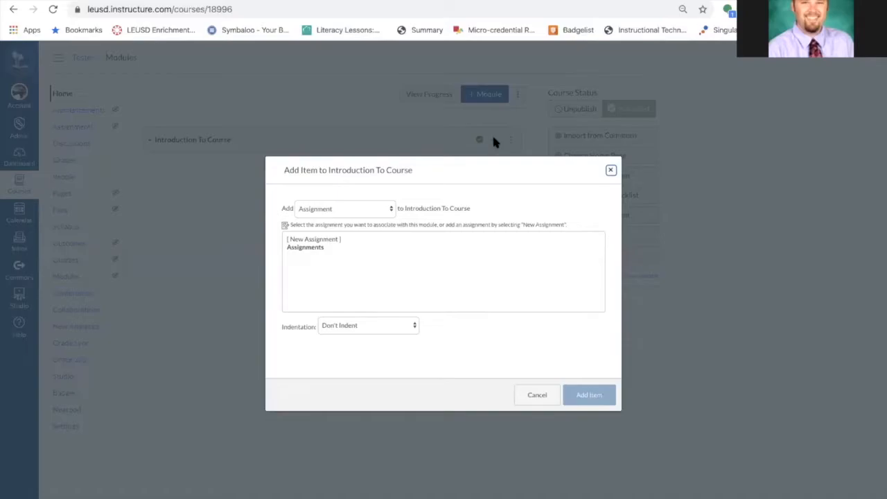
{"action": "left_click", "coordinate": [610, 170]}
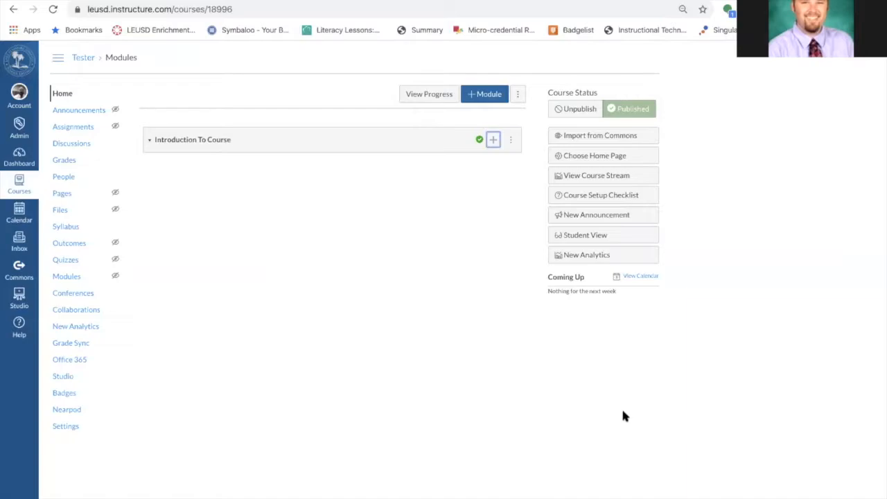
{"action": "left_click", "coordinate": [480, 142]}
{"action": "left_click", "coordinate": [478, 139]}
Open the Tester course from its Dashboard card and preview it in Student View before leaving that view
{"action": "left_click", "coordinate": [19, 157]}
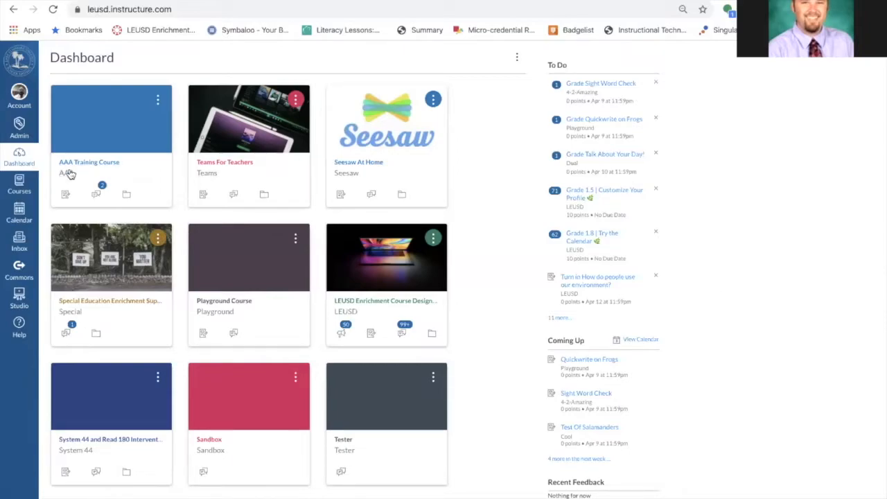
{"action": "scroll", "coordinate": [351, 398], "scroll_direction": "down", "scroll_amount": 1}
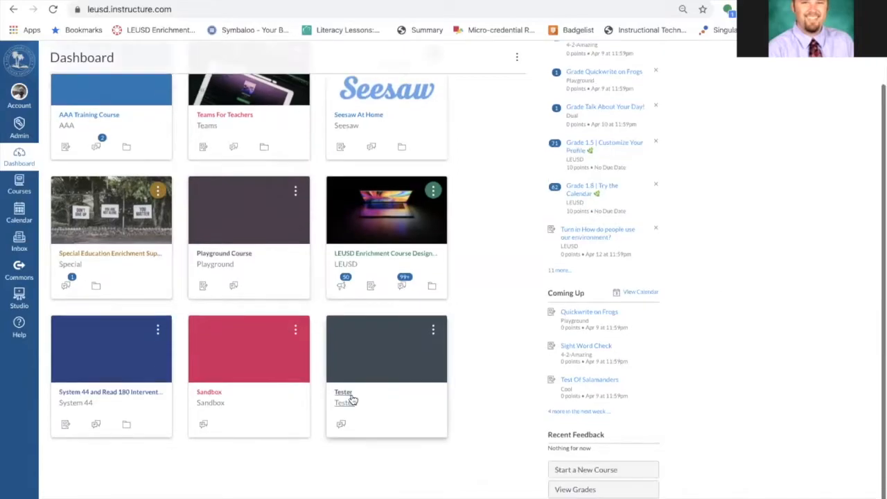
{"action": "left_click", "coordinate": [349, 397]}
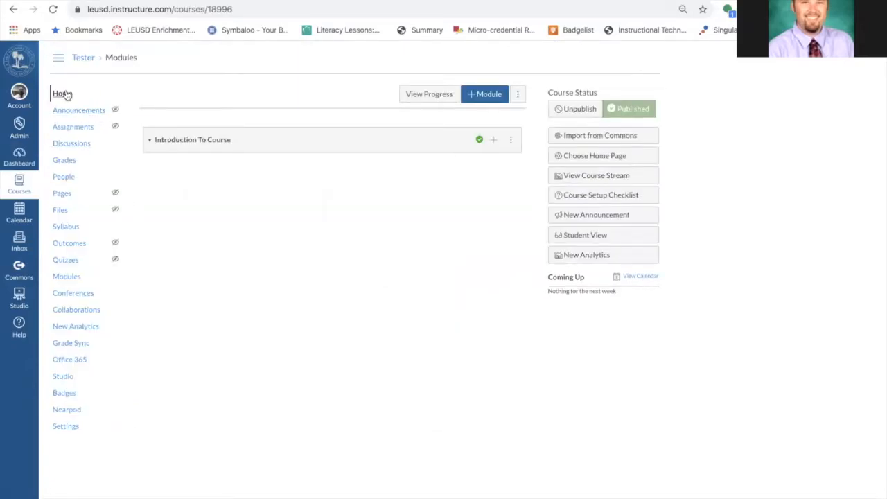
{"action": "left_click", "coordinate": [590, 239]}
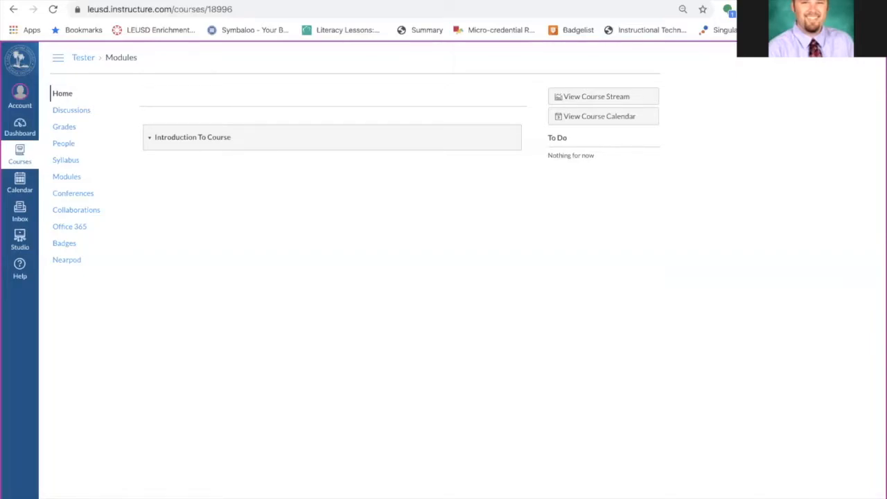
{"action": "left_click", "coordinate": [700, 498]}
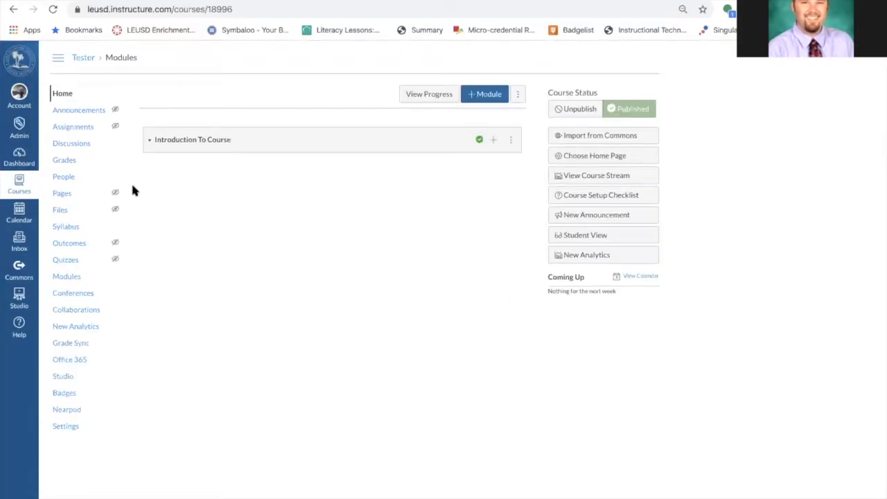
Open the Add People dialog from the Tester course's People page
{"action": "left_click", "coordinate": [63, 178]}
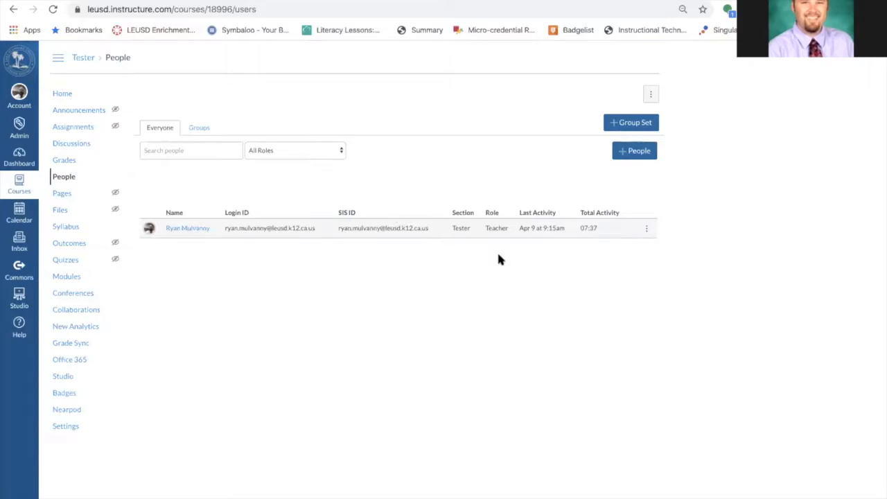
{"action": "left_click", "coordinate": [622, 152]}
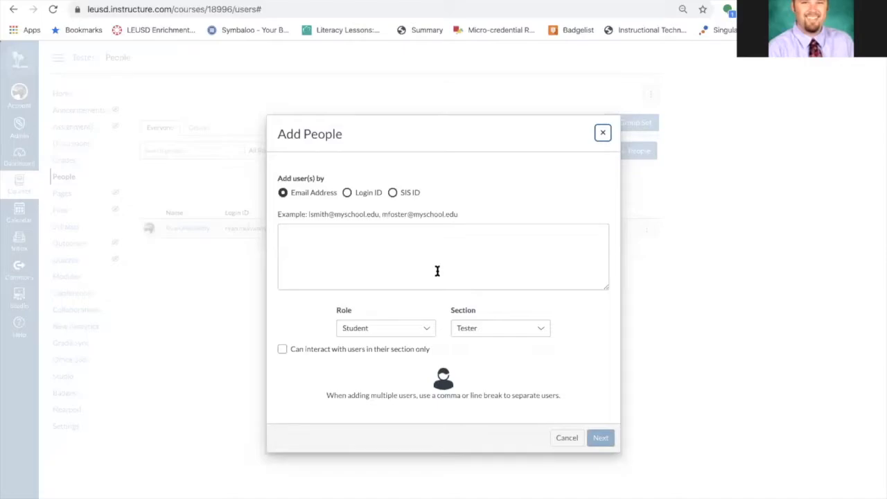
{"action": "left_click", "coordinate": [438, 271]}
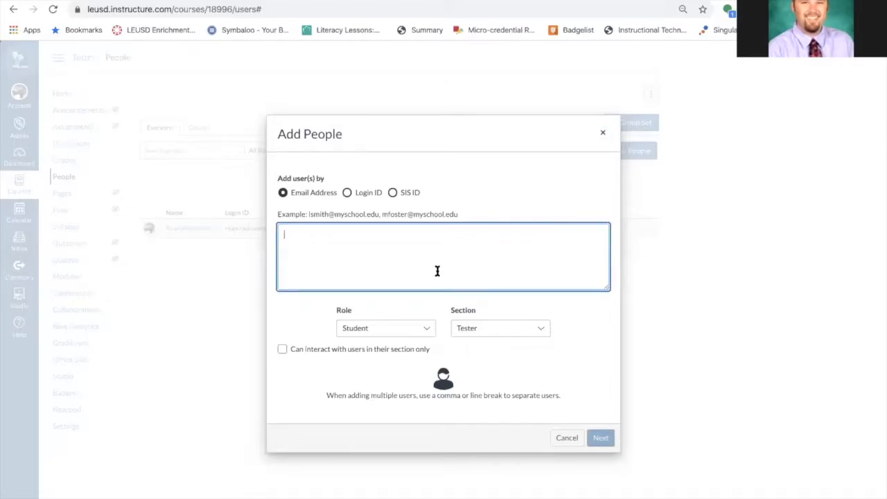
Try adding users by SIS ID 123424 and 345567, then clear the entered IDs
{"action": "left_click", "coordinate": [392, 194]}
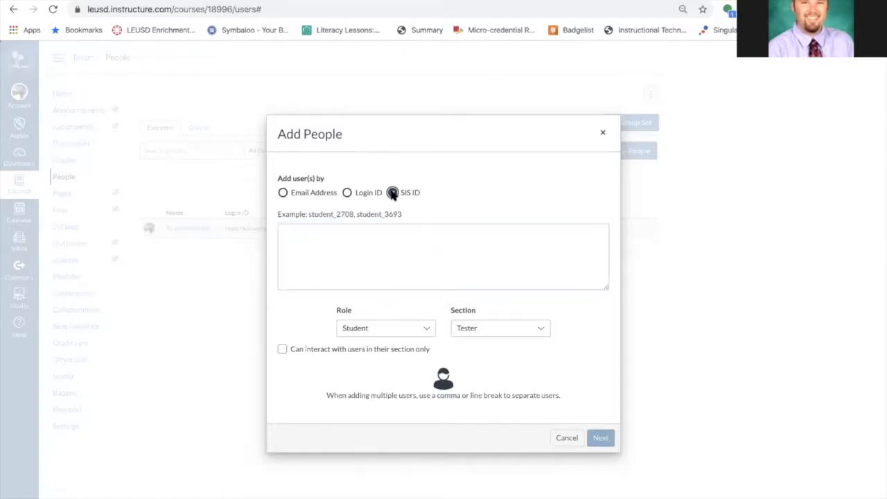
{"action": "left_click", "coordinate": [341, 225]}
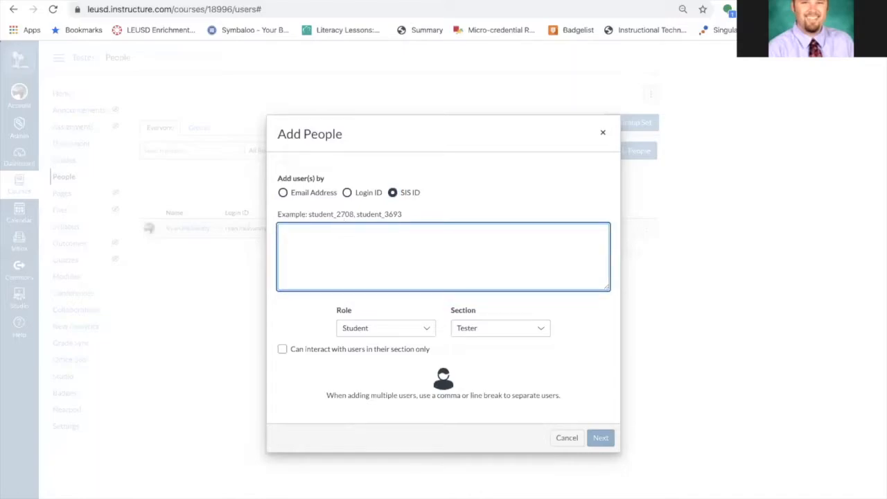
{"action": "type", "text": "1234234,"}
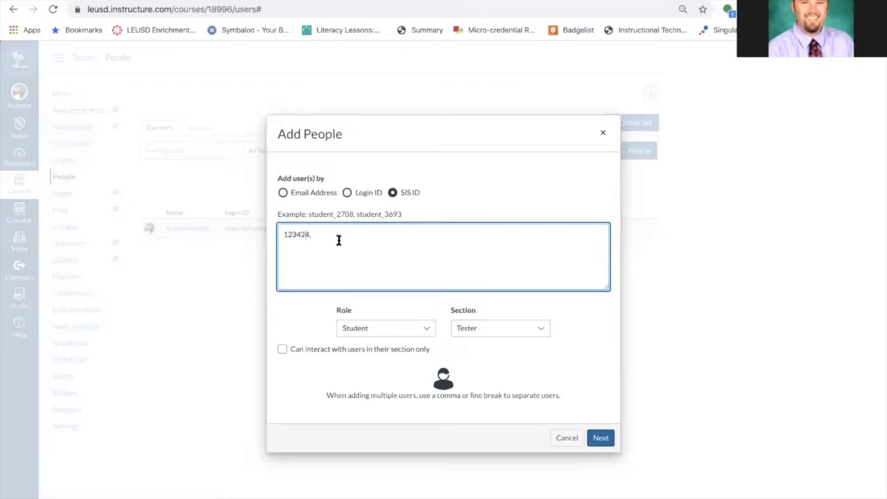
{"action": "type", "text": "345567,"}
{"action": "left_click", "coordinate": [424, 332]}
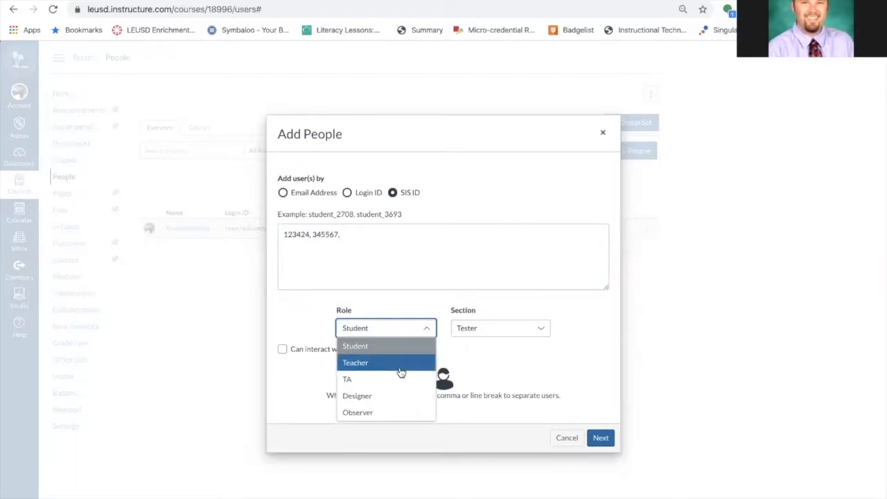
{"action": "left_click", "coordinate": [416, 305]}
{"action": "left_click_drag", "start_coordinate": [345, 234], "coordinate": [240, 234]}
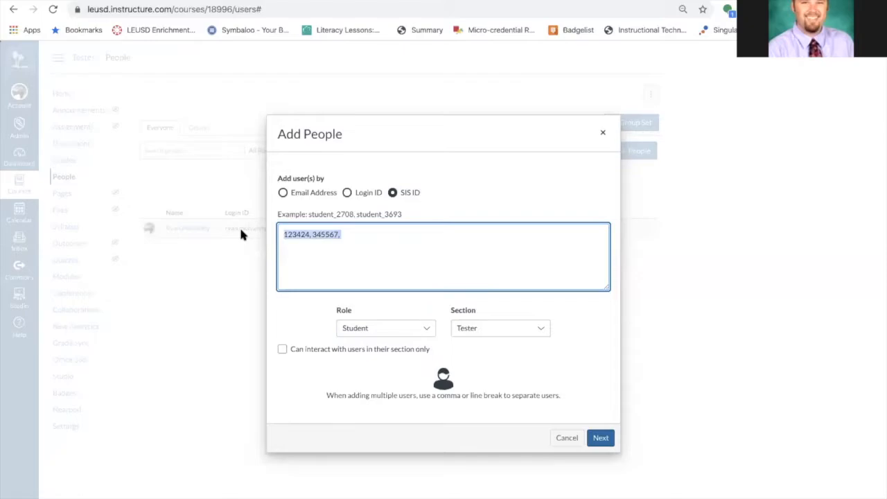
{"action": "key", "text": "BackSpace"}
Try adding a teacher to the course by their email address with the Teacher role, then close the dialog
{"action": "left_click", "coordinate": [282, 192]}
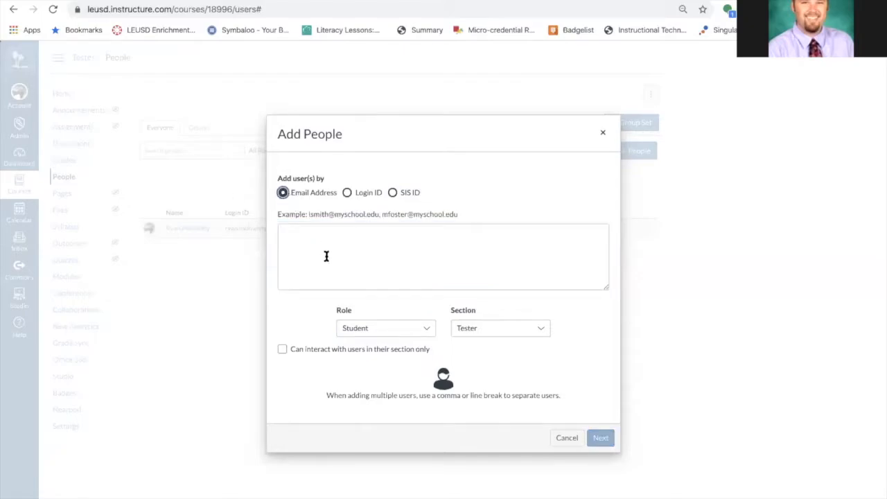
{"action": "left_click", "coordinate": [327, 256]}
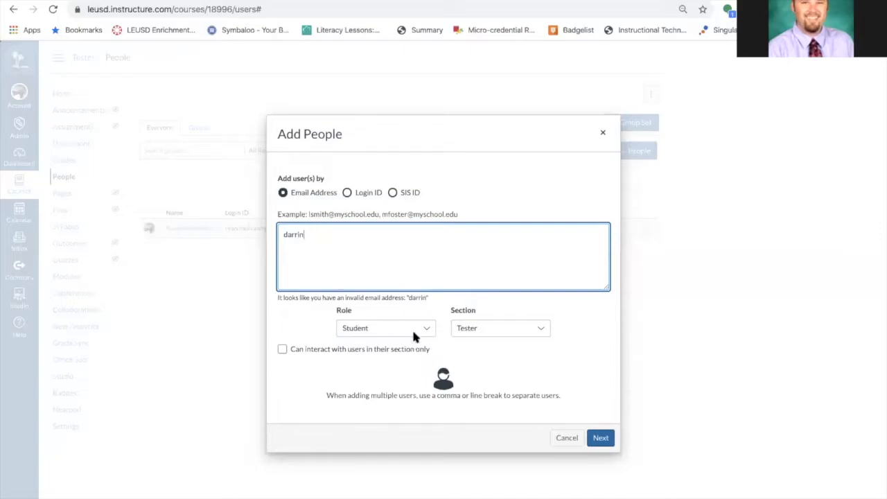
{"action": "left_click", "coordinate": [417, 330]}
{"action": "left_click", "coordinate": [410, 363]}
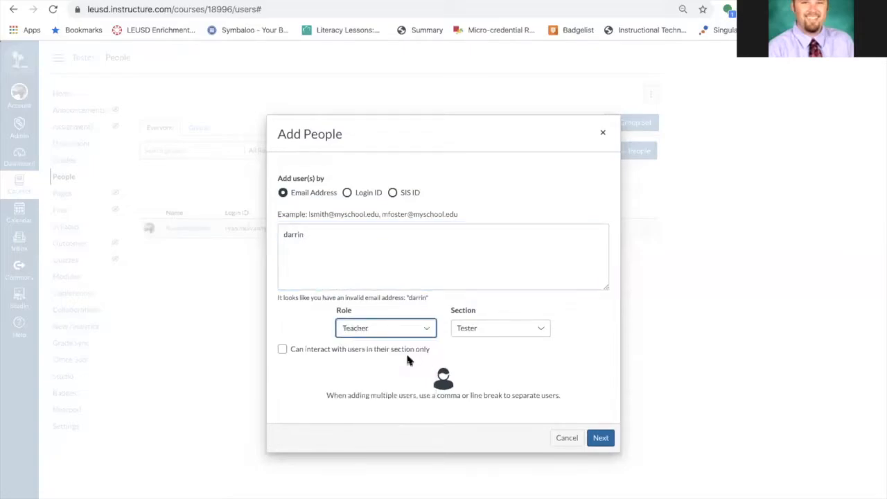
{"action": "left_click", "coordinate": [304, 232]}
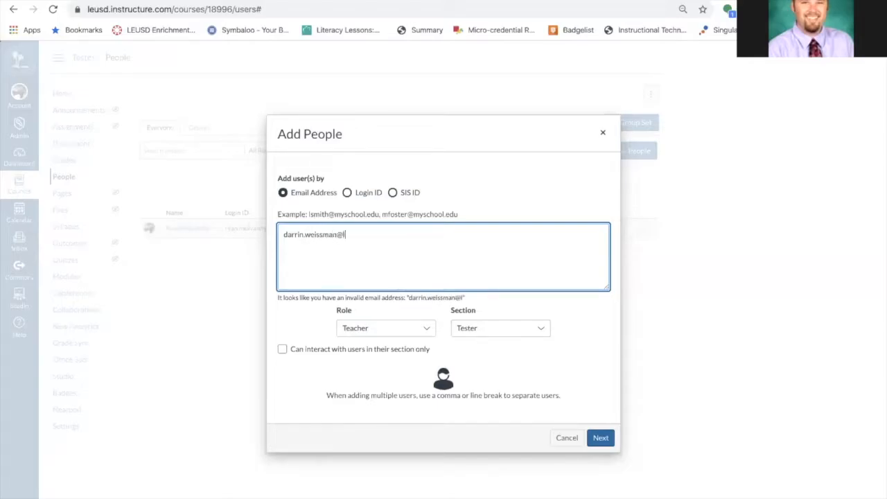
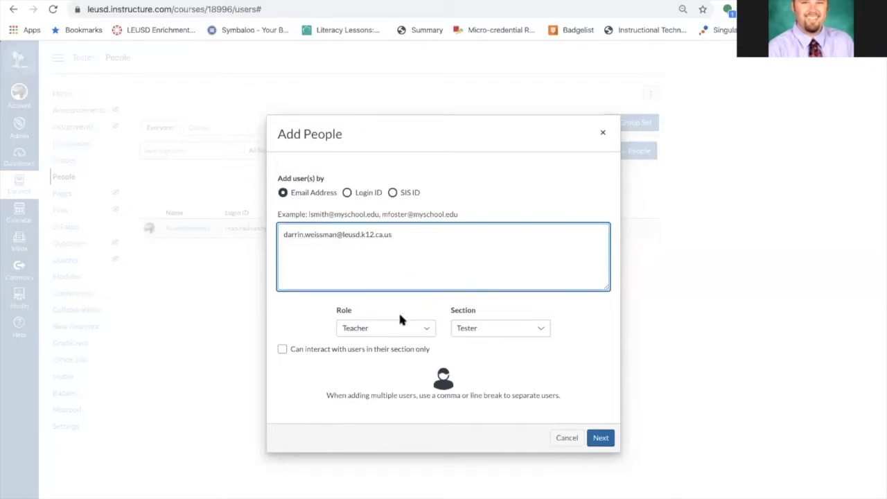
{"action": "left_click", "coordinate": [601, 437]}
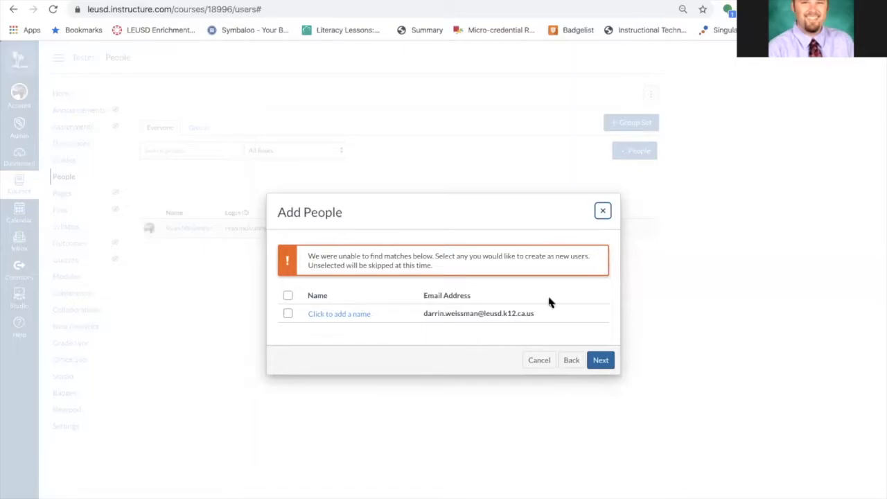
{"action": "left_click", "coordinate": [602, 210]}
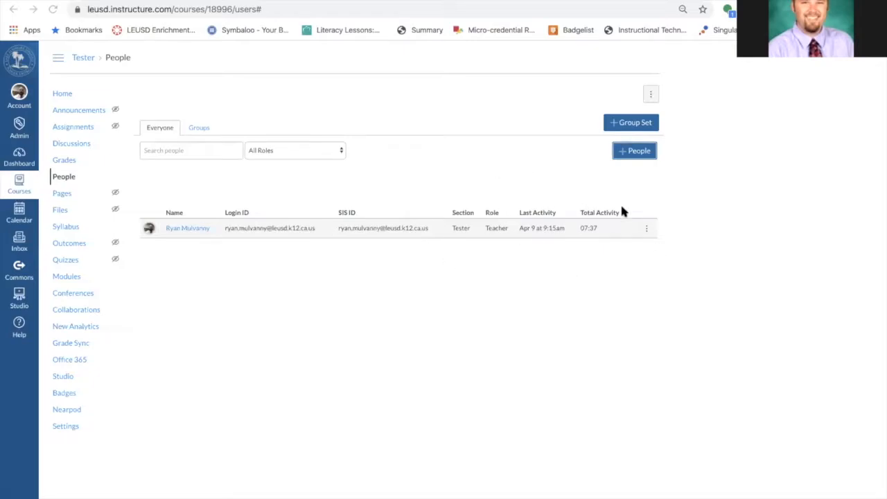
Review the People role filter, the Courses menu and the System 44 course before returning to the Dashboard
{"action": "left_click", "coordinate": [292, 149]}
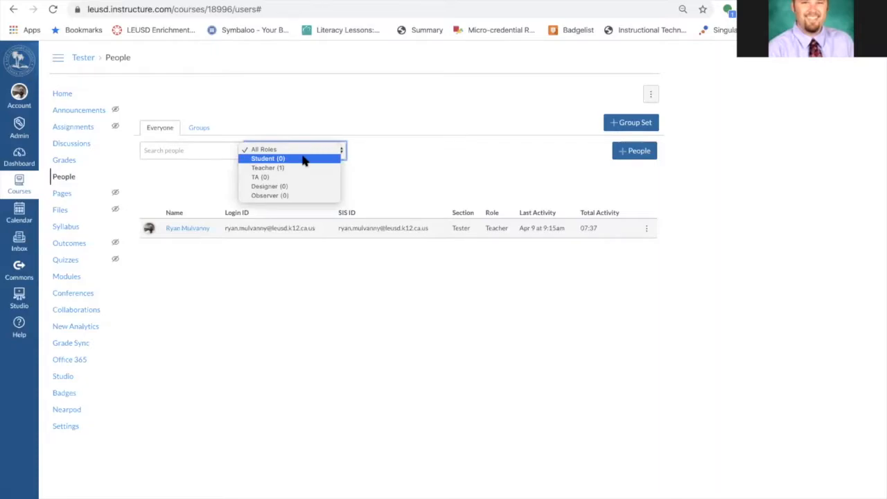
{"action": "left_click", "coordinate": [443, 167]}
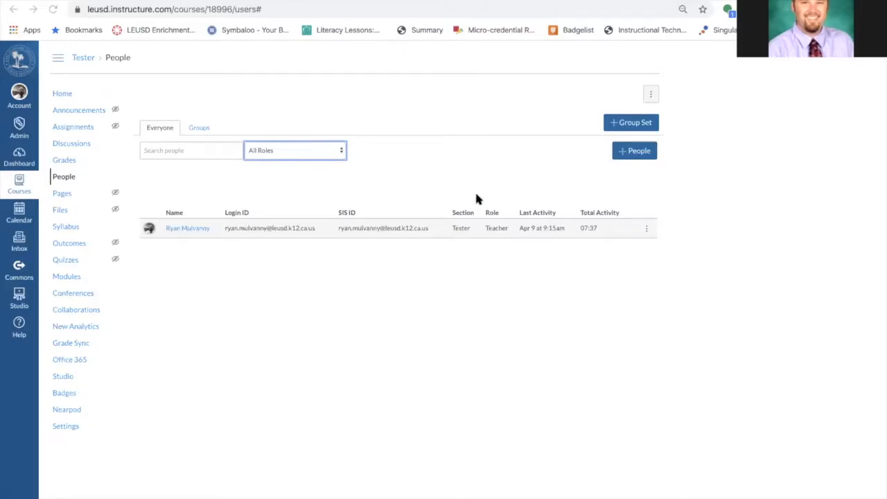
{"action": "left_click", "coordinate": [21, 156]}
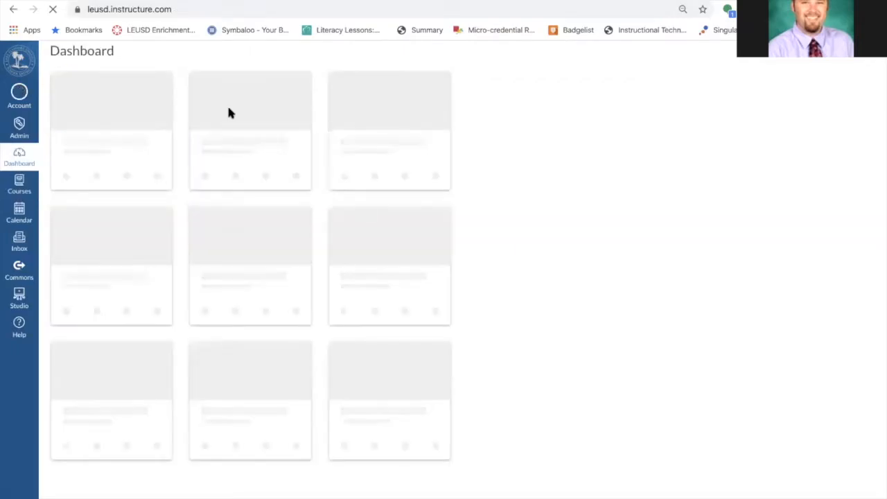
{"action": "left_click", "coordinate": [19, 183]}
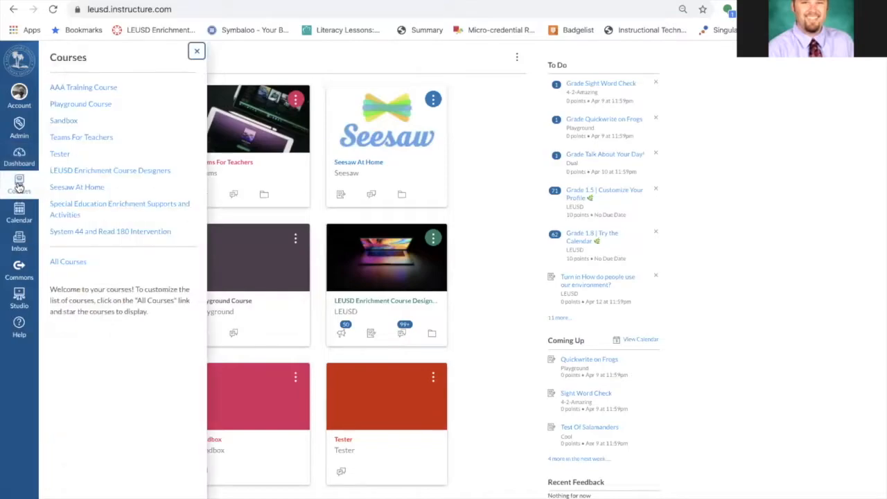
{"action": "left_click", "coordinate": [499, 174]}
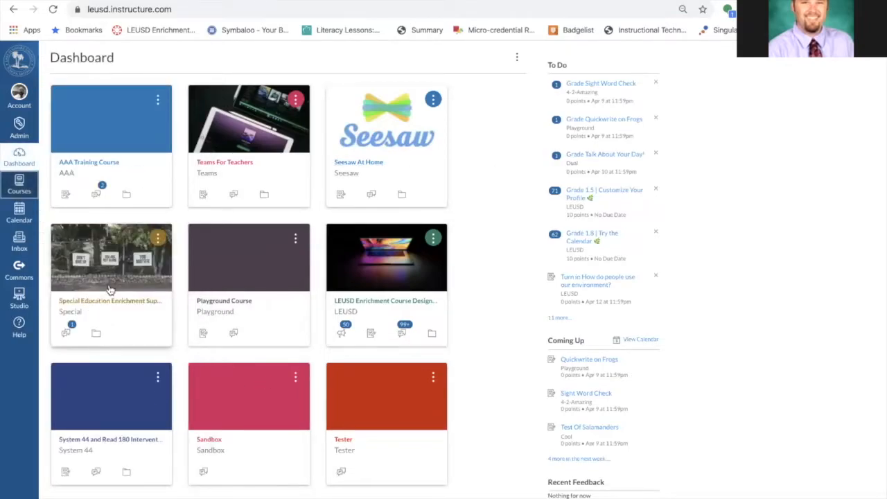
{"action": "left_click", "coordinate": [109, 440]}
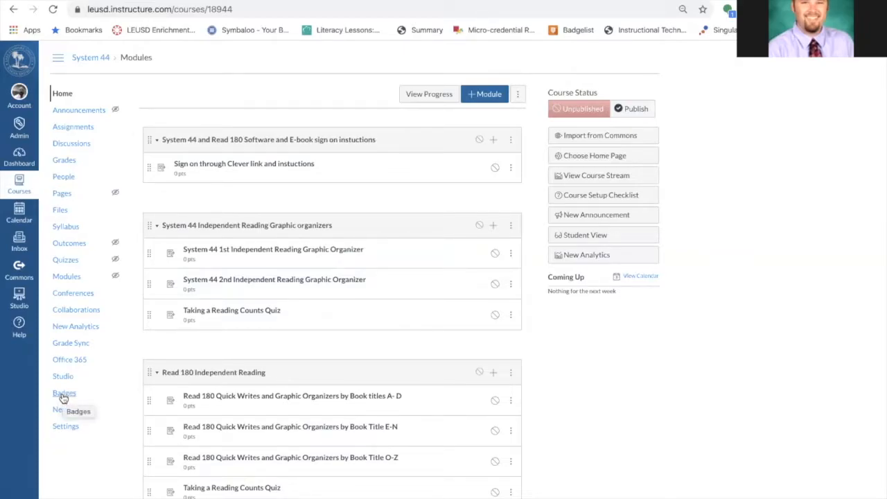
{"action": "left_click", "coordinate": [23, 160]}
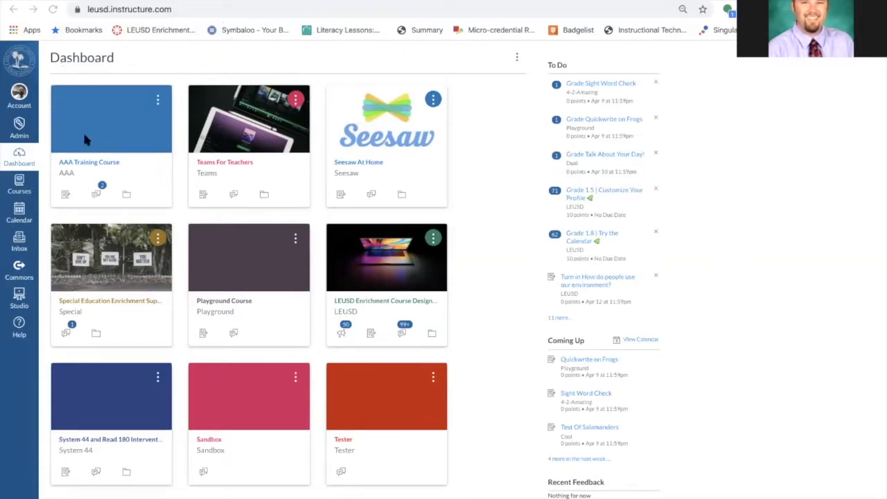
Browse the All Courses list of enrolled courses
{"action": "scroll", "coordinate": [233, 359], "scroll_direction": "down", "scroll_amount": 1}
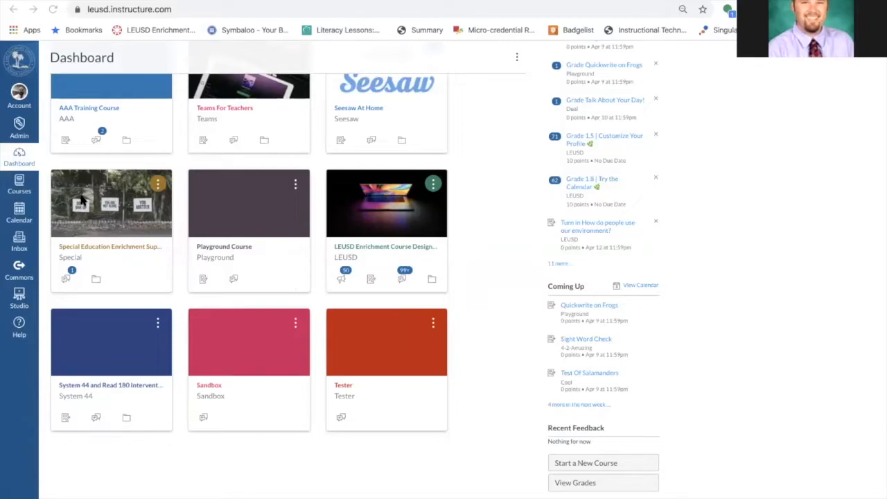
{"action": "left_click", "coordinate": [21, 186]}
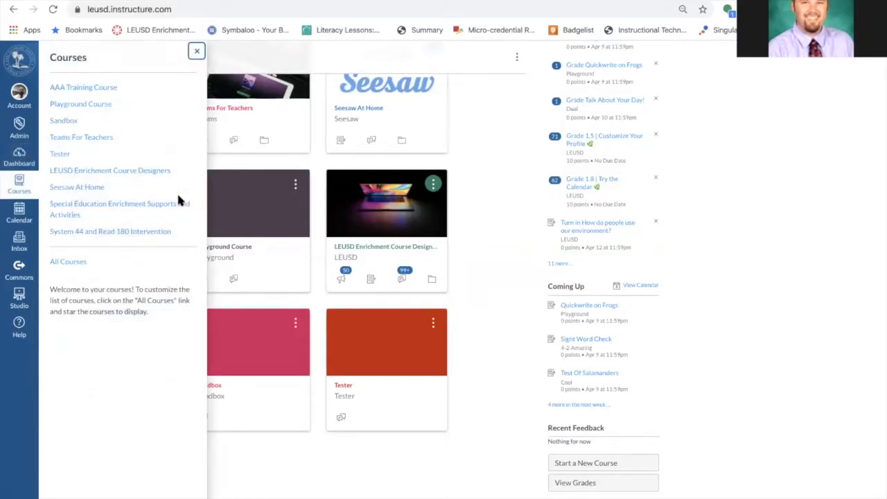
{"action": "left_click", "coordinate": [70, 262]}
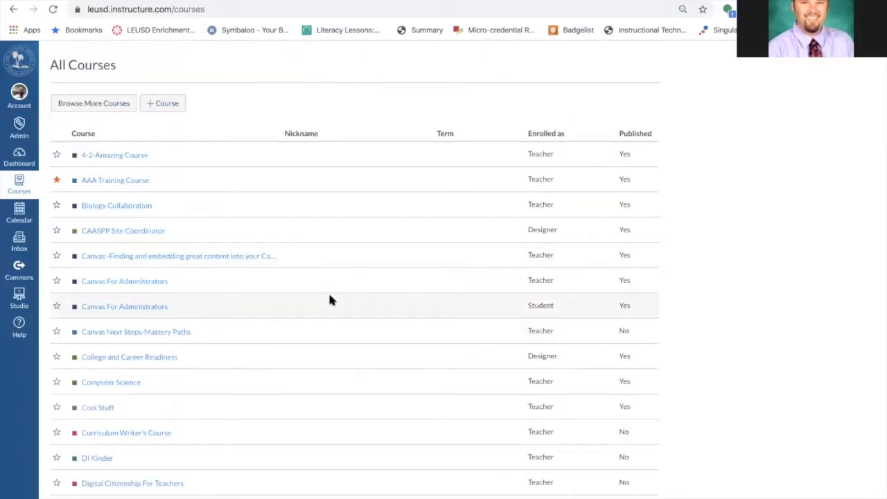
{"action": "scroll", "coordinate": [330, 298], "scroll_direction": "down", "scroll_amount": 20}
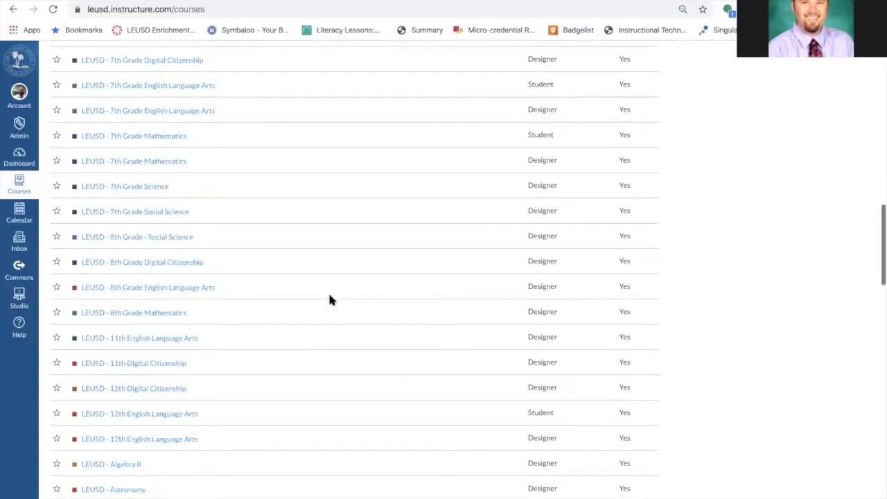
{"action": "scroll", "coordinate": [330, 299], "scroll_direction": "down", "scroll_amount": 1}
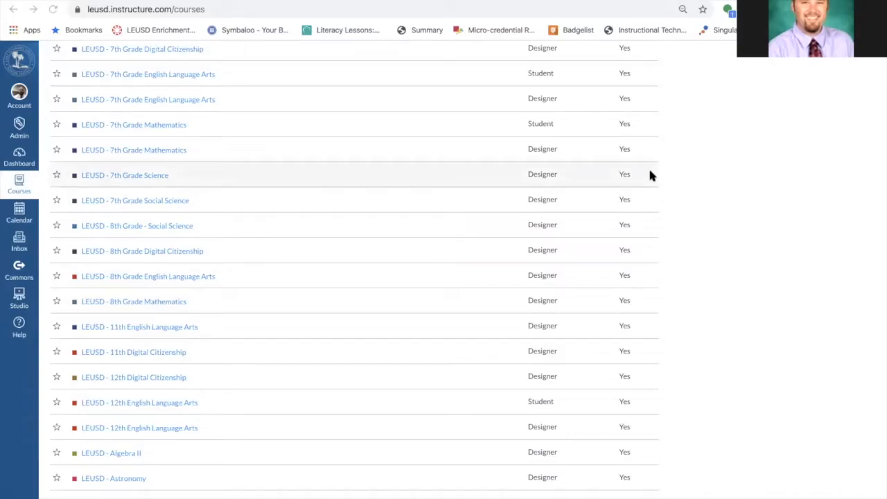
{"action": "scroll", "coordinate": [319, 160], "scroll_direction": "up", "scroll_amount": 6}
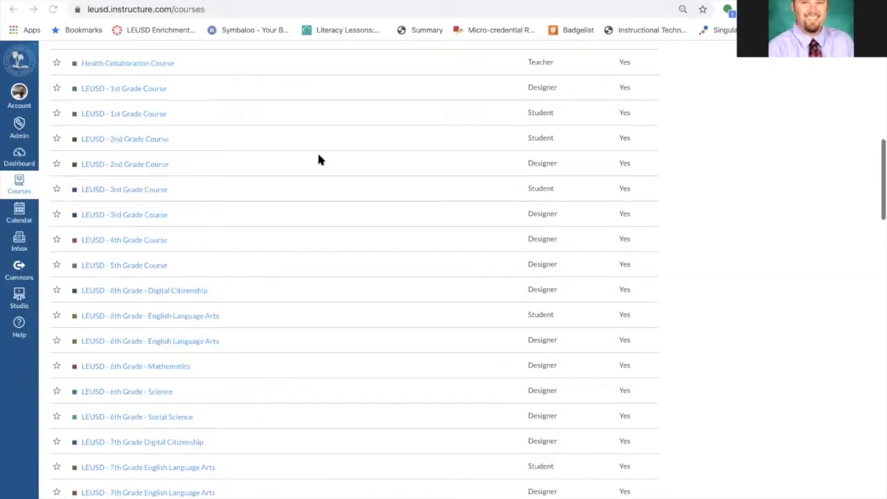
{"action": "scroll", "coordinate": [318, 160], "scroll_direction": "down", "scroll_amount": 3}
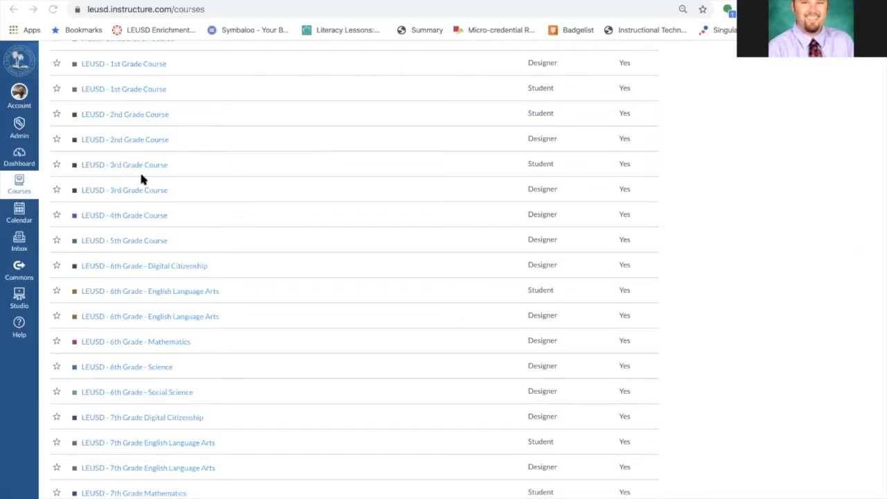
{"action": "scroll", "coordinate": [141, 179], "scroll_direction": "up", "scroll_amount": 5}
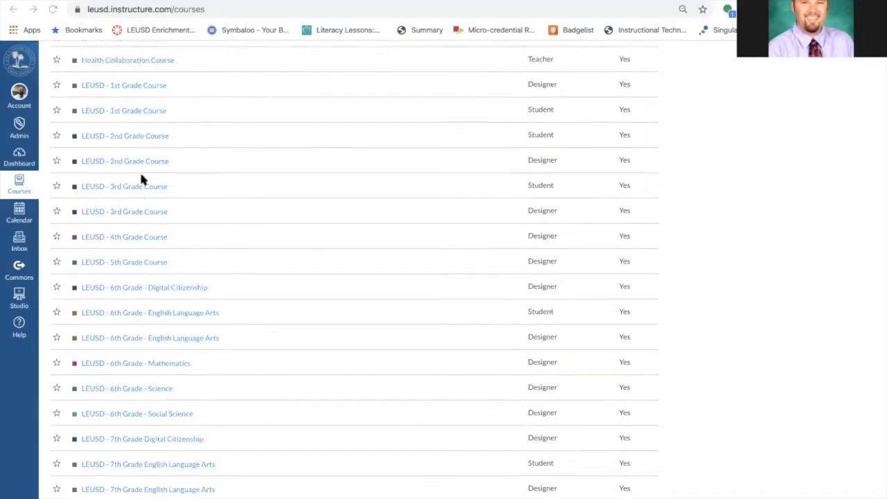
{"action": "scroll", "coordinate": [141, 179], "scroll_direction": "up", "scroll_amount": 5}
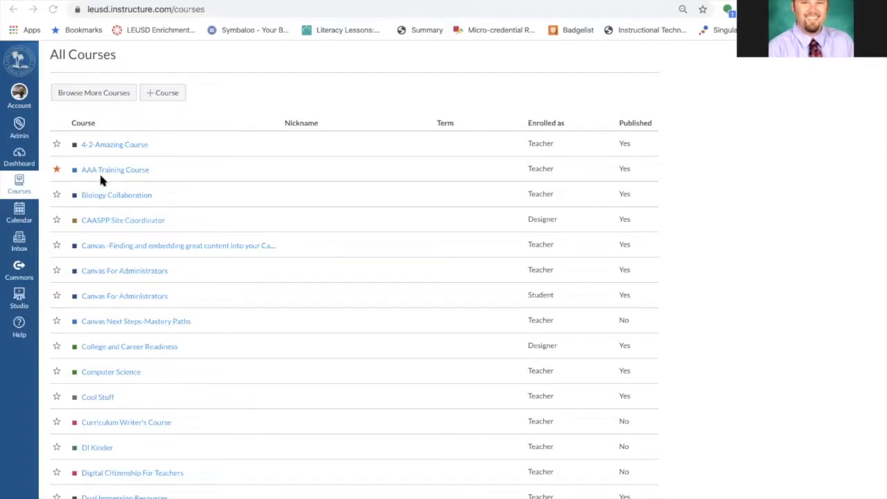
{"action": "scroll", "coordinate": [164, 239], "scroll_direction": "down", "scroll_amount": 10}
{"action": "scroll", "coordinate": [163, 242], "scroll_direction": "down", "scroll_amount": 13}
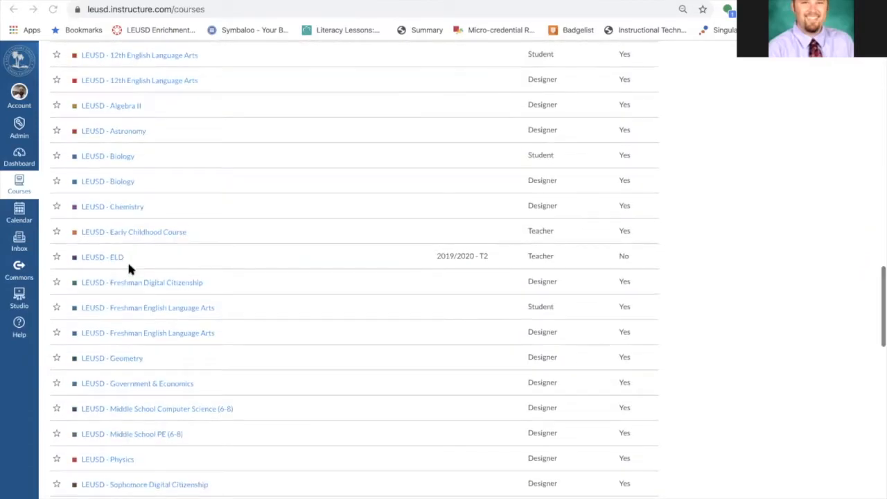
{"action": "scroll", "coordinate": [128, 267], "scroll_direction": "down", "scroll_amount": 10}
Open the Tester course's settings and rename the course to Rockstar Course
{"action": "left_click", "coordinate": [91, 401]}
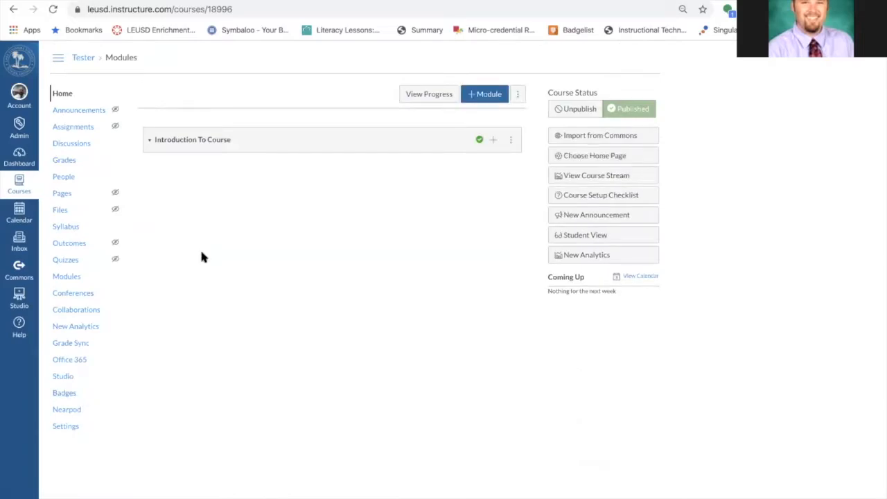
{"action": "left_click", "coordinate": [67, 428]}
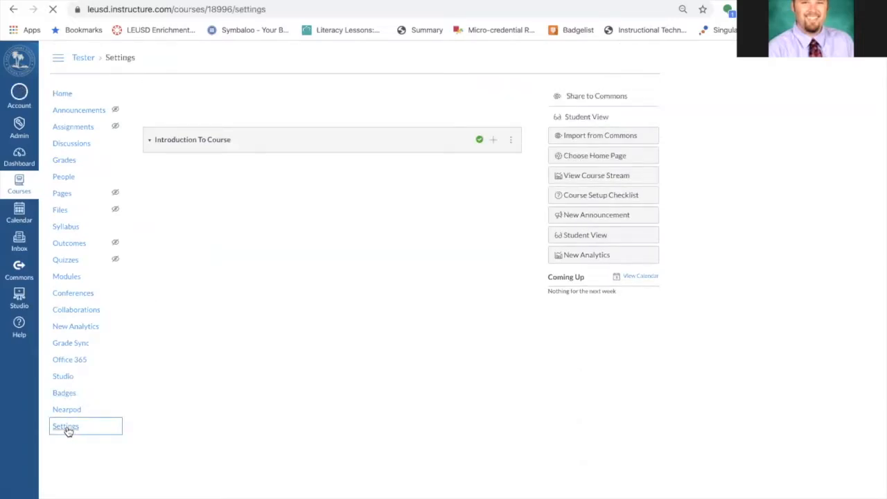
{"action": "double_click", "coordinate": [252, 221]}
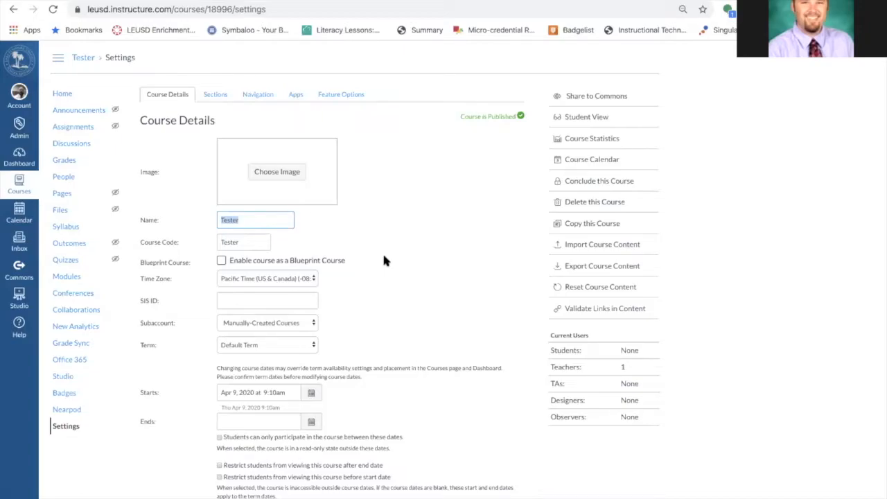
{"action": "left_click", "coordinate": [257, 227]}
{"action": "double_click", "coordinate": [257, 227]}
{"action": "type", "text": "Rockstar Course"}
Set the course image to the first Unsplash result for a rockstar search
{"action": "scroll", "coordinate": [408, 331], "scroll_direction": "down", "scroll_amount": 5}
{"action": "scroll", "coordinate": [461, 326], "scroll_direction": "up", "scroll_amount": 5}
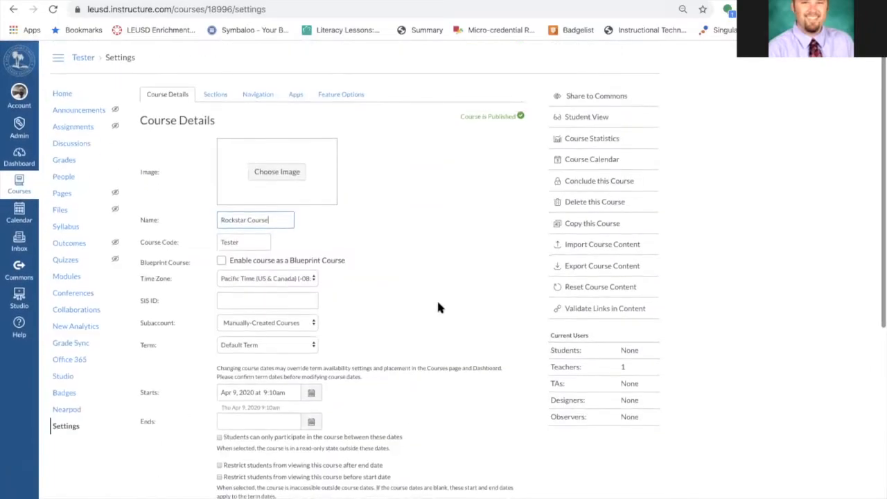
{"action": "left_click", "coordinate": [279, 173]}
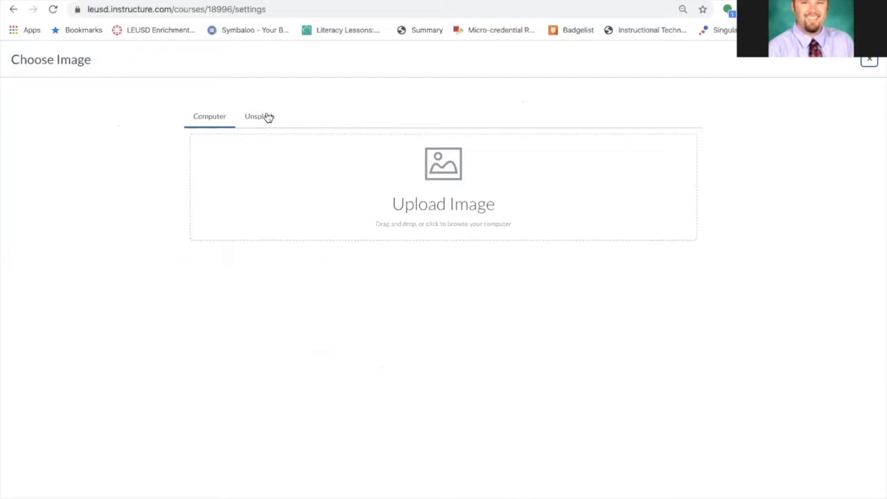
{"action": "scroll", "coordinate": [270, 118], "scroll_direction": "up", "scroll_amount": 5}
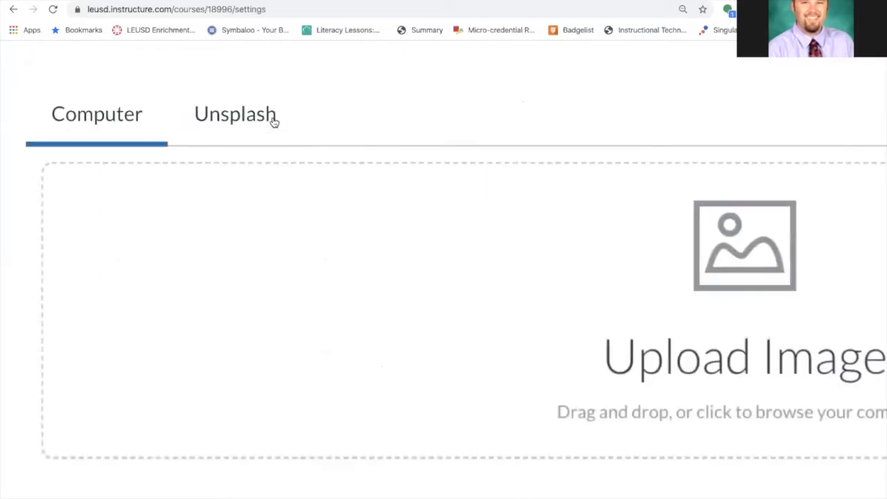
{"action": "scroll", "coordinate": [274, 122], "scroll_direction": "down", "scroll_amount": 5}
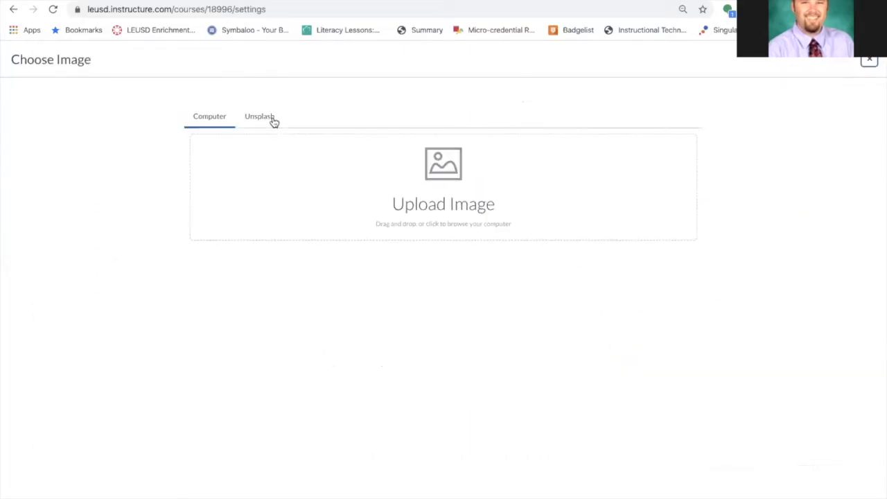
{"action": "left_click", "coordinate": [274, 121]}
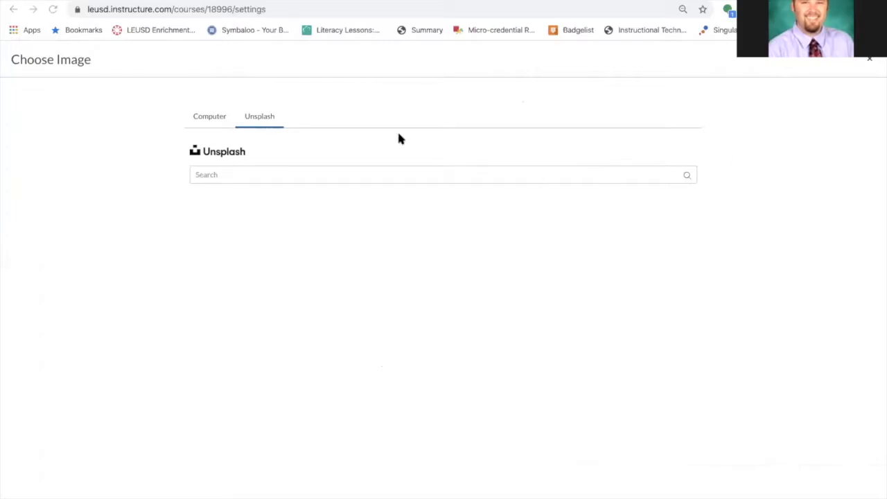
{"action": "left_click", "coordinate": [323, 174]}
{"action": "type", "text": "r"}
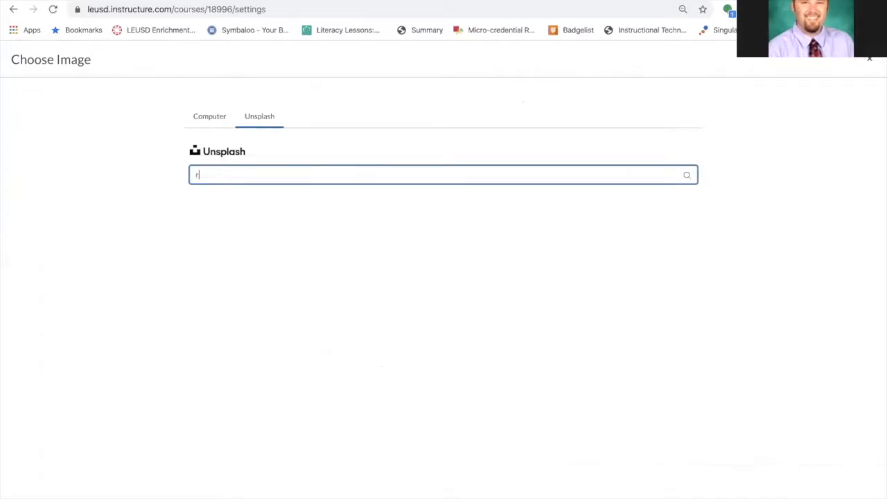
{"action": "type", "text": "ockstar"}
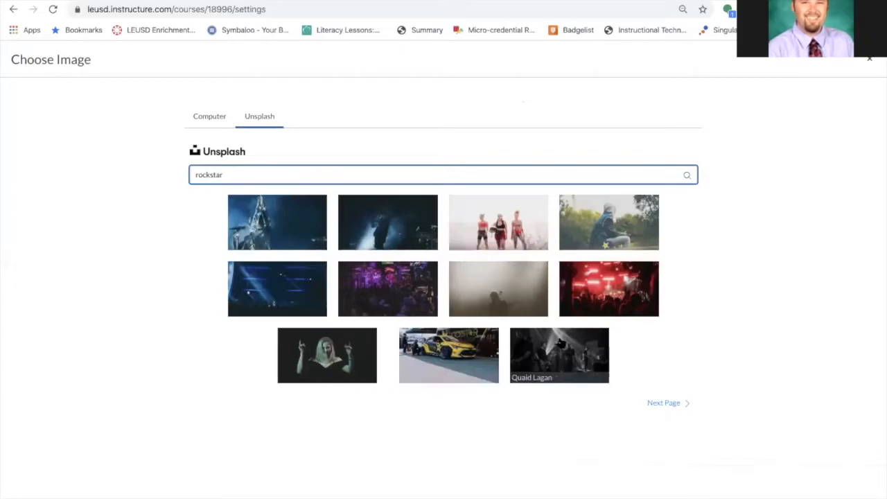
{"action": "left_click", "coordinate": [297, 232]}
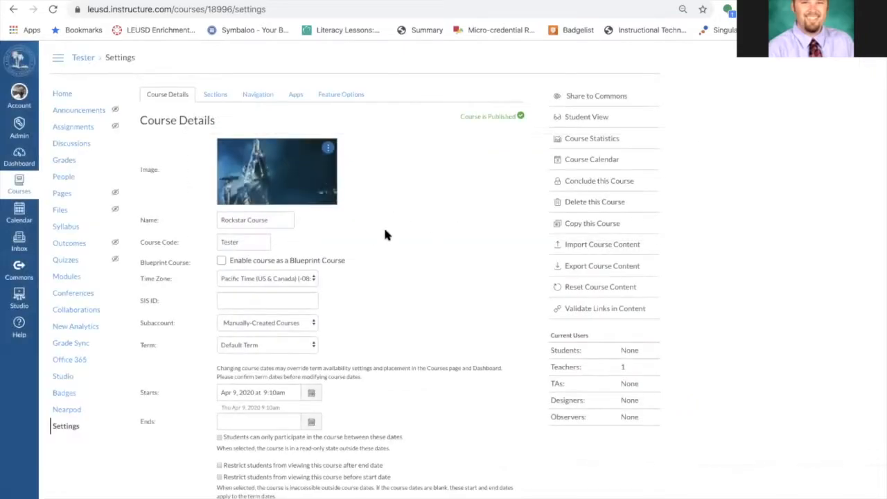
Save the updated course details with the new name and image
{"action": "left_click", "coordinate": [327, 149]}
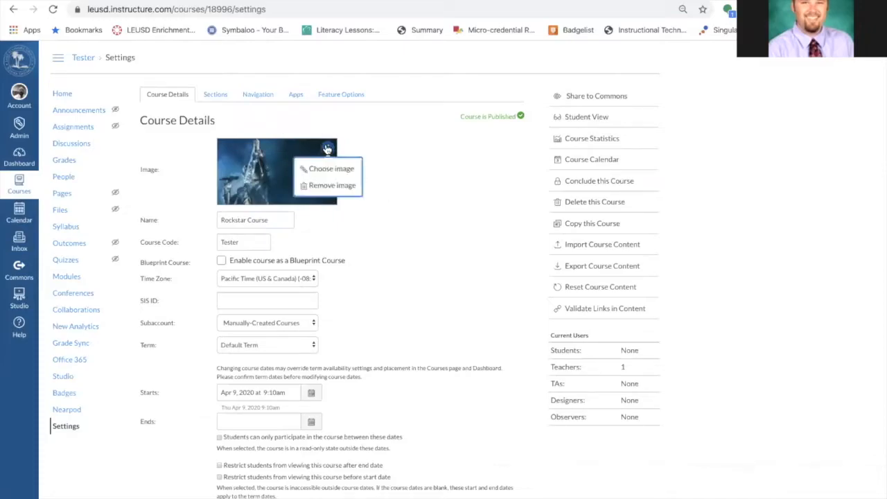
{"action": "left_click", "coordinate": [382, 146]}
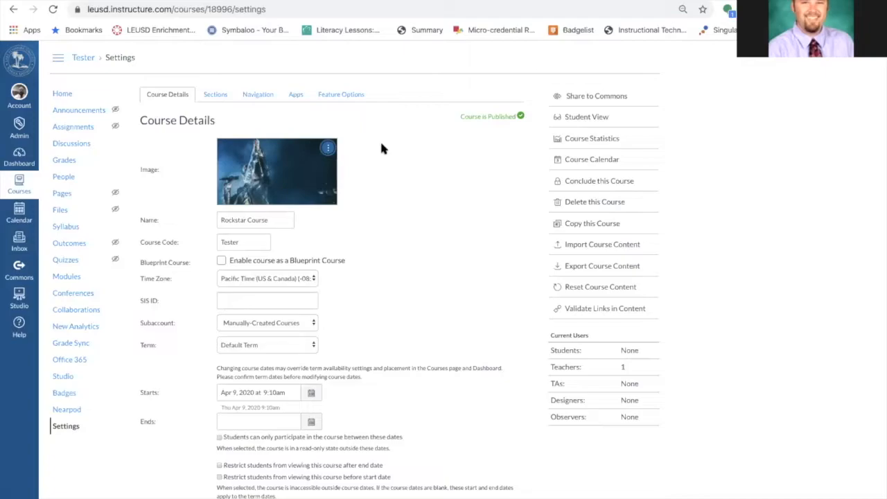
{"action": "scroll", "coordinate": [412, 262], "scroll_direction": "down", "scroll_amount": 5}
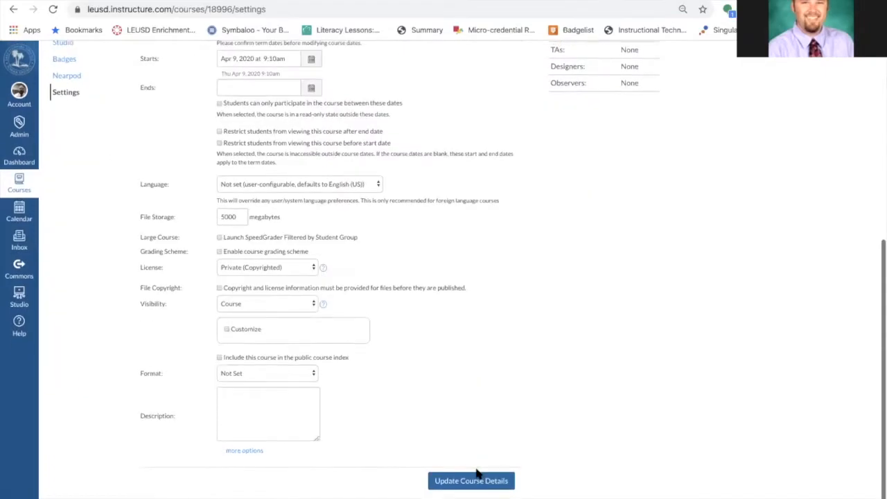
{"action": "left_click", "coordinate": [473, 482]}
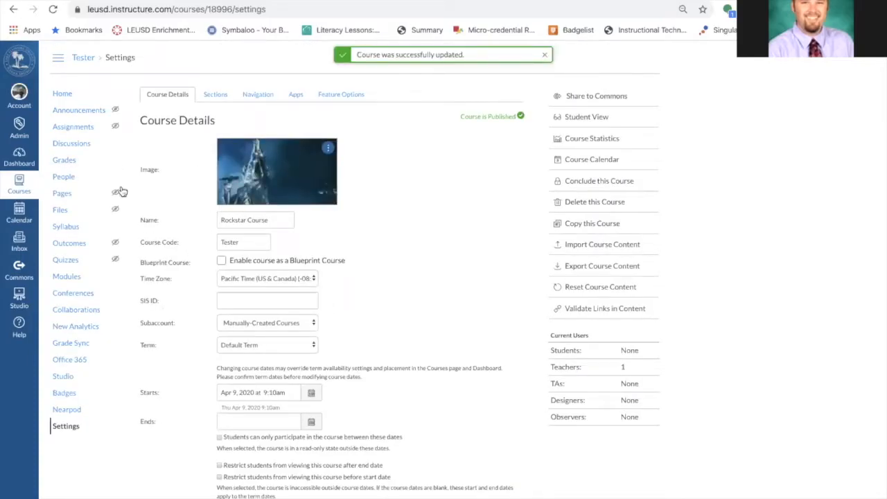
Drag the Tester course card to the second position in the Dashboard's top row and reload the page
{"action": "left_click", "coordinate": [27, 154]}
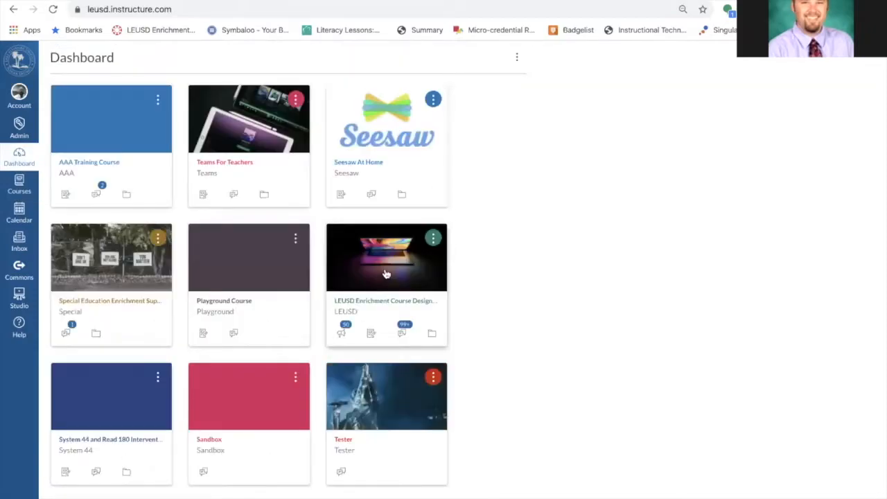
{"action": "scroll", "coordinate": [386, 275], "scroll_direction": "down", "scroll_amount": 1}
{"action": "scroll", "coordinate": [386, 274], "scroll_direction": "up", "scroll_amount": 1}
{"action": "scroll", "coordinate": [386, 274], "scroll_direction": "down", "scroll_amount": 1}
{"action": "left_click_drag", "start_coordinate": [381, 360], "coordinate": [259, 200]}
{"action": "scroll", "coordinate": [259, 199], "scroll_direction": "up", "scroll_amount": 1}
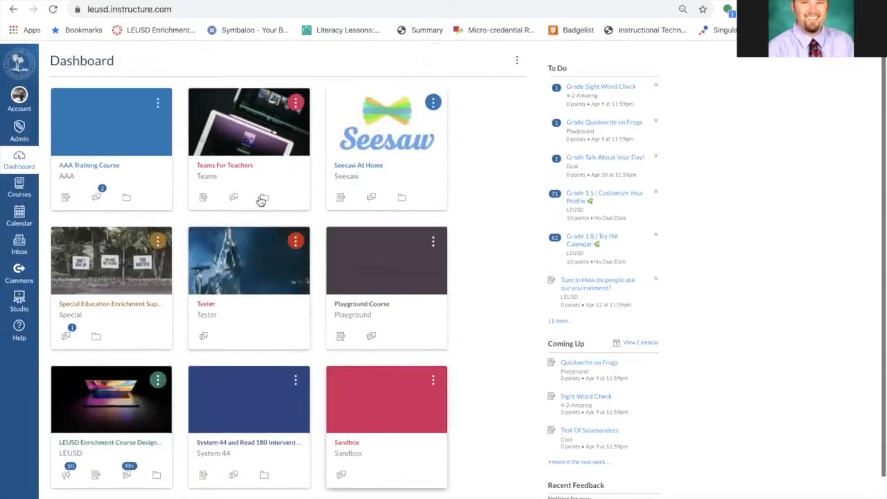
{"action": "left_click_drag", "start_coordinate": [253, 267], "coordinate": [249, 131]}
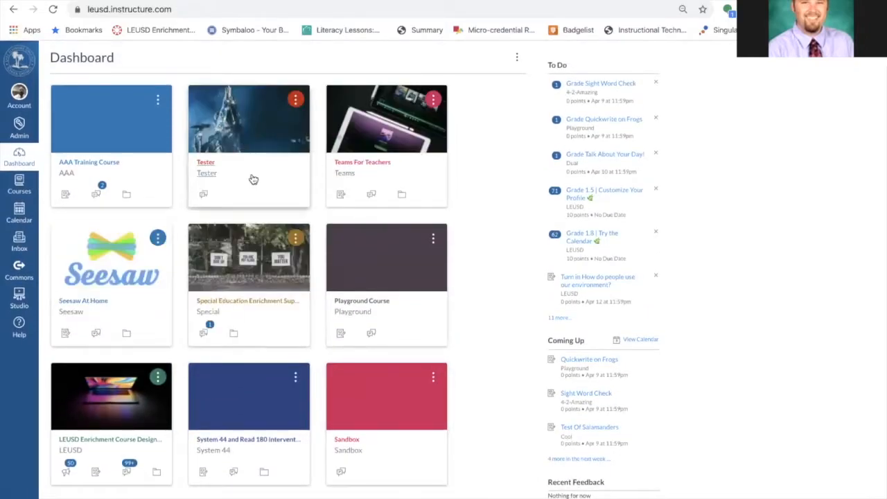
{"action": "left_click", "coordinate": [52, 11]}
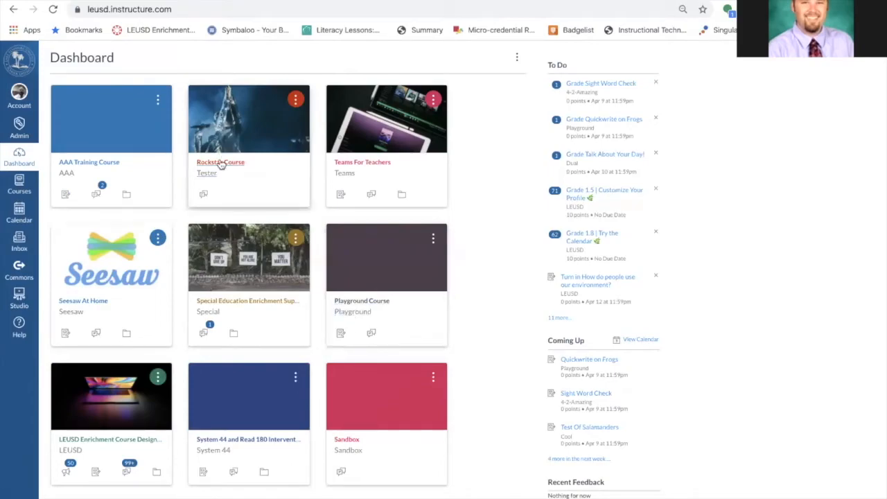
Open the Rockstar Course settings to review its course code, then return to the Dashboard
{"action": "left_click", "coordinate": [221, 165]}
{"action": "left_click", "coordinate": [65, 425]}
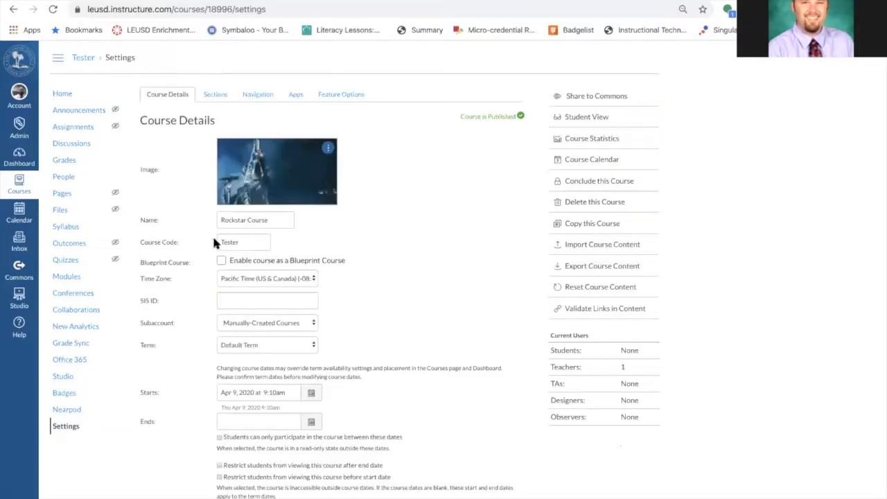
{"action": "left_click", "coordinate": [246, 241]}
{"action": "left_click", "coordinate": [15, 158]}
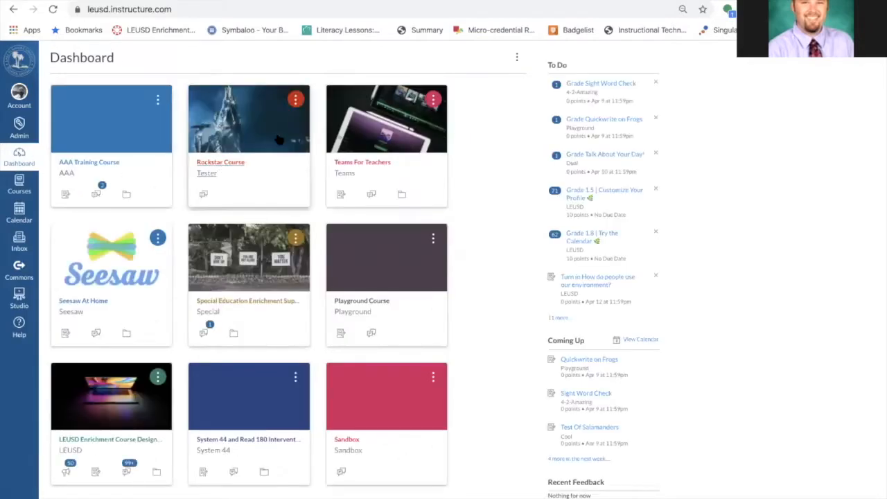
Change the Rockstar Course card colour to blue #1770AB
{"action": "left_click", "coordinate": [297, 101]}
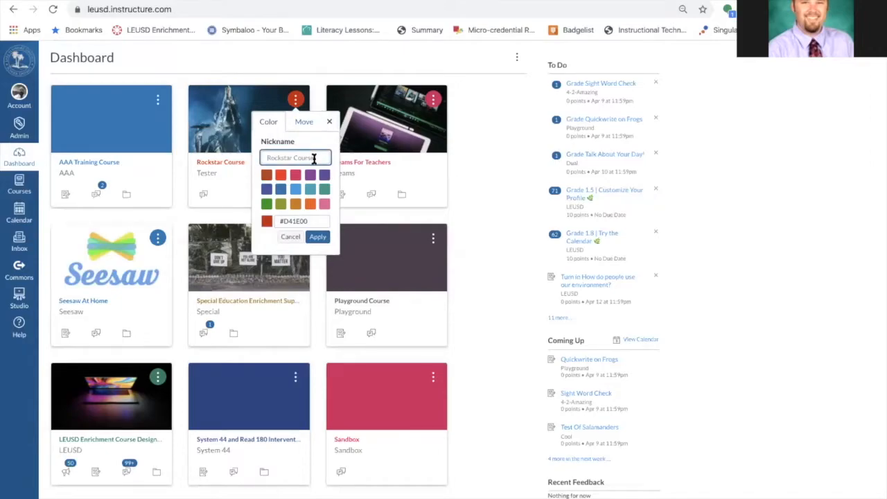
{"action": "left_click", "coordinate": [281, 190]}
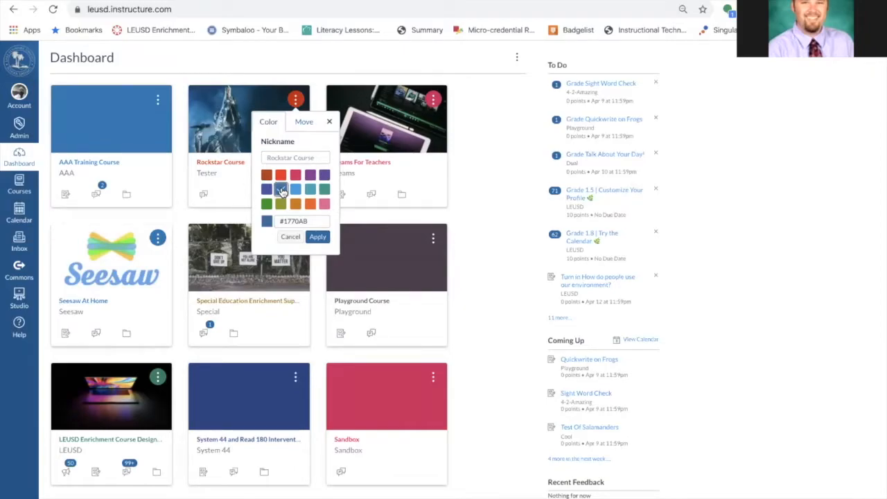
{"action": "left_click", "coordinate": [317, 236]}
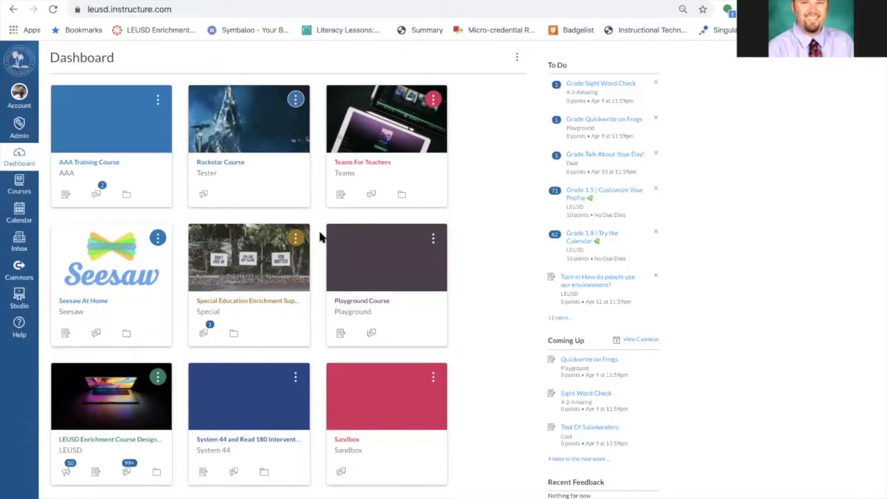
Move the Rockstar Course card to the first position on the Dashboard
{"action": "left_click", "coordinate": [295, 101]}
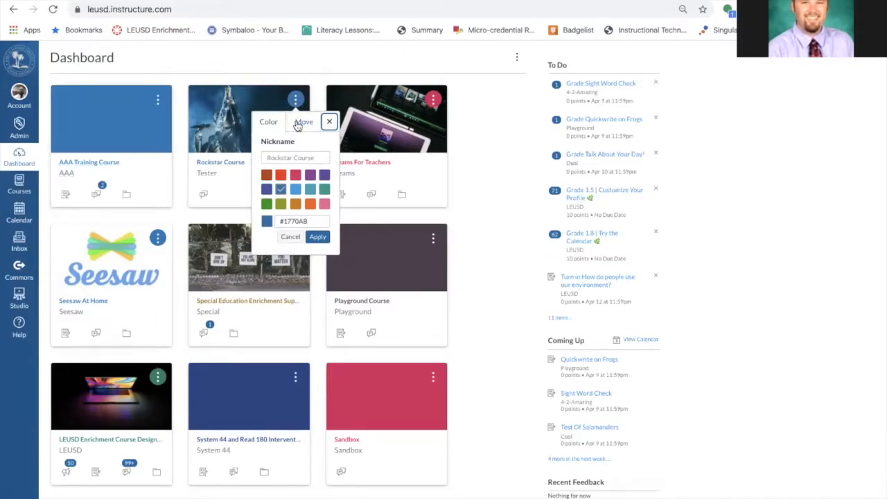
{"action": "left_click", "coordinate": [299, 122]}
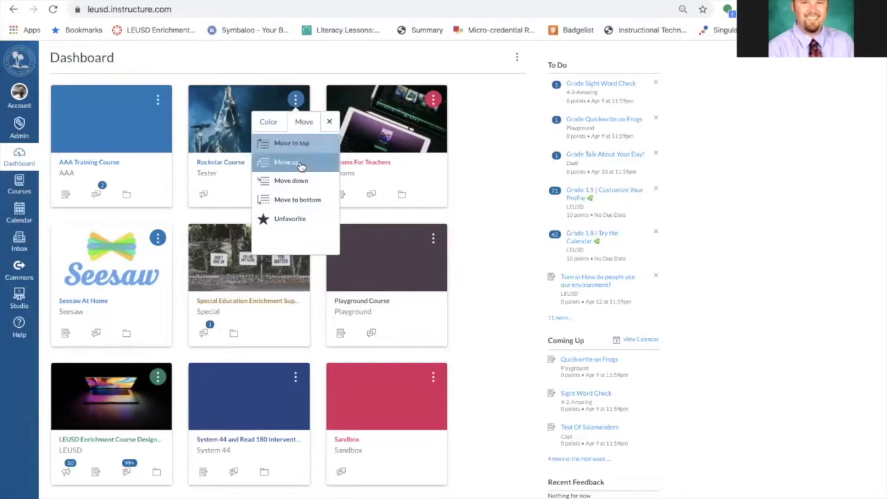
{"action": "left_click", "coordinate": [531, 123]}
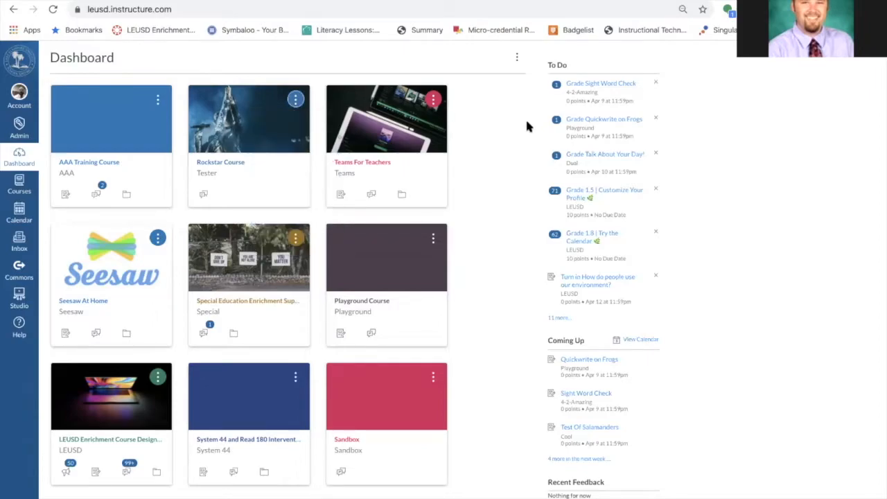
{"action": "left_click_drag", "start_coordinate": [236, 171], "coordinate": [123, 193]}
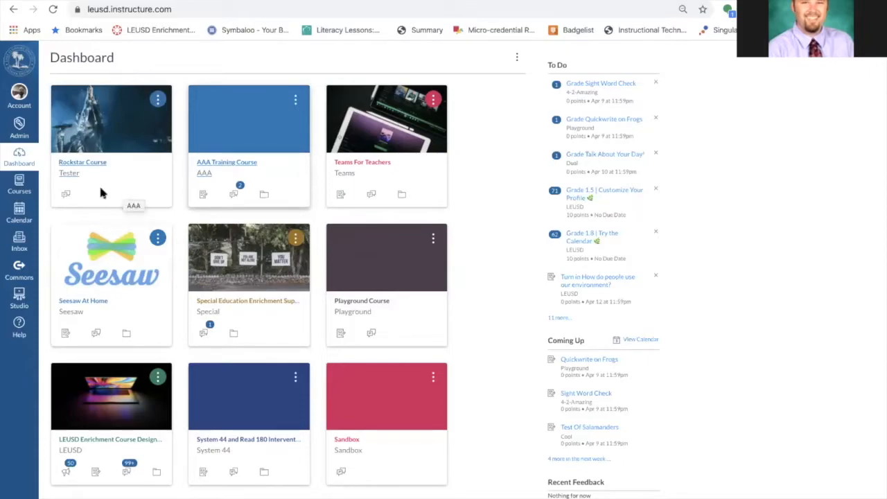
Open the Rockstar Course, review its People page, and preview the course home in Student View
{"action": "left_click", "coordinate": [80, 163]}
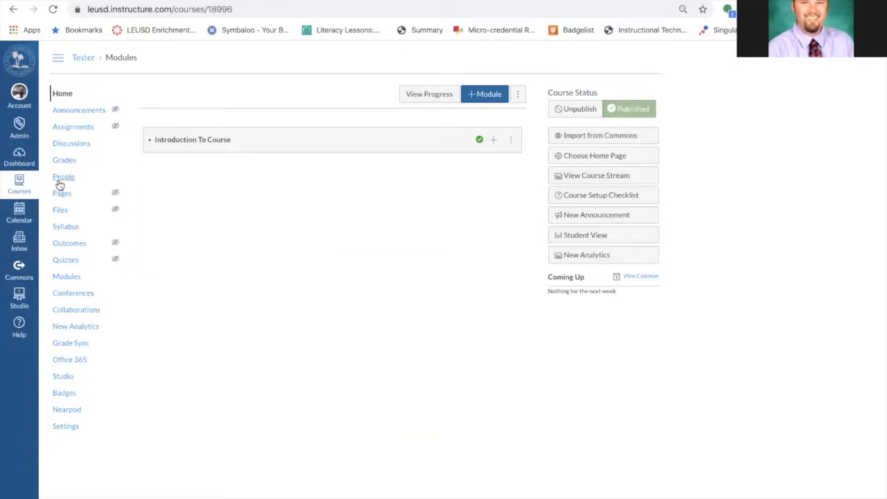
{"action": "left_click", "coordinate": [64, 178]}
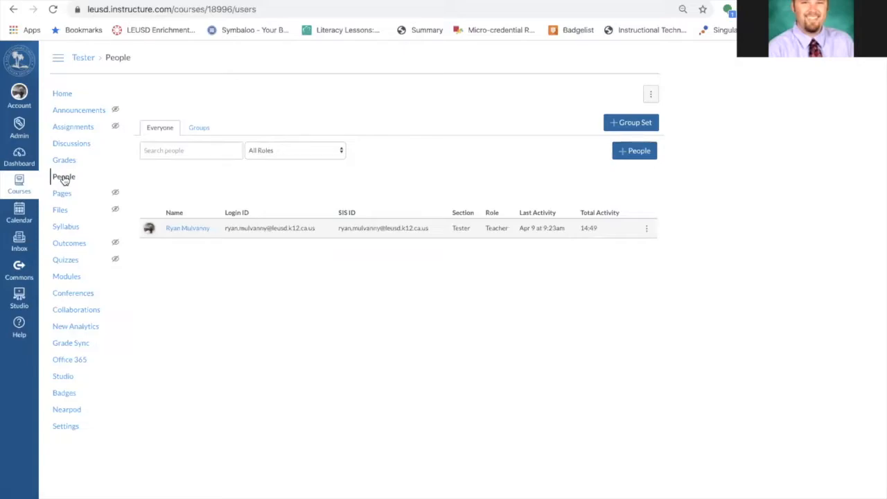
{"action": "left_click", "coordinate": [62, 93]}
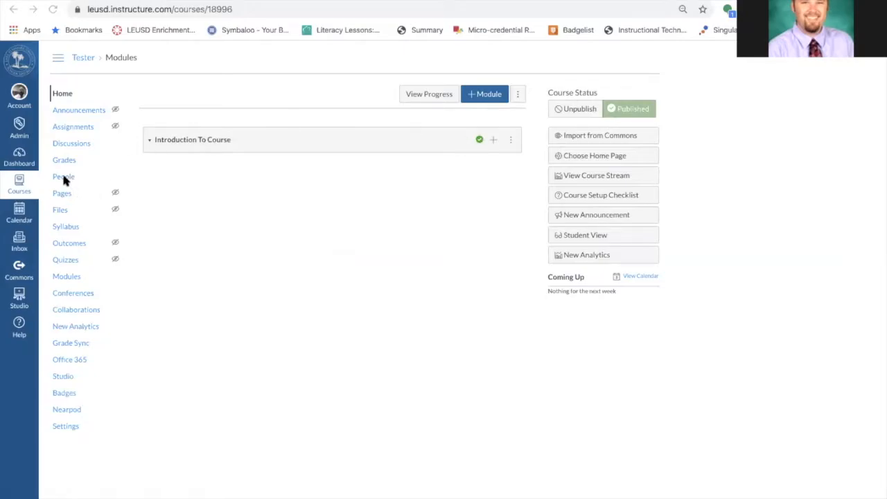
{"action": "left_click", "coordinate": [583, 236]}
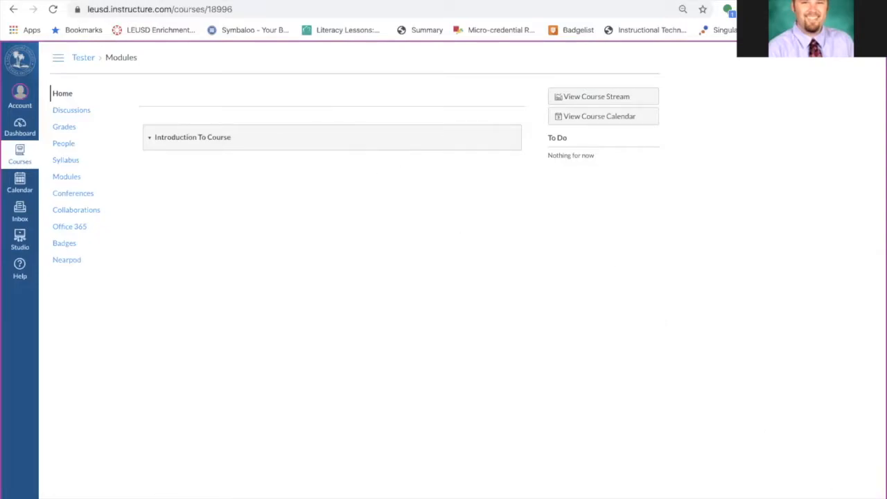
{"action": "left_click", "coordinate": [832, 495]}
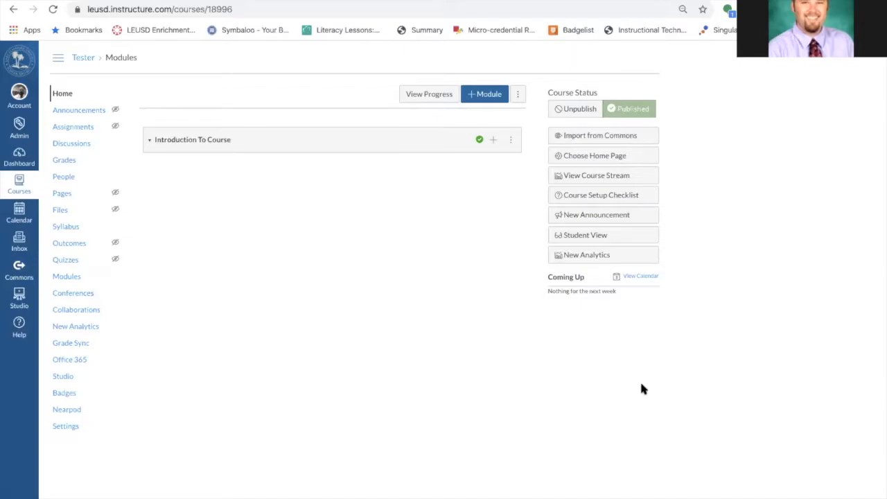
Add a new module named Week 1 to the course
{"action": "left_click", "coordinate": [475, 95]}
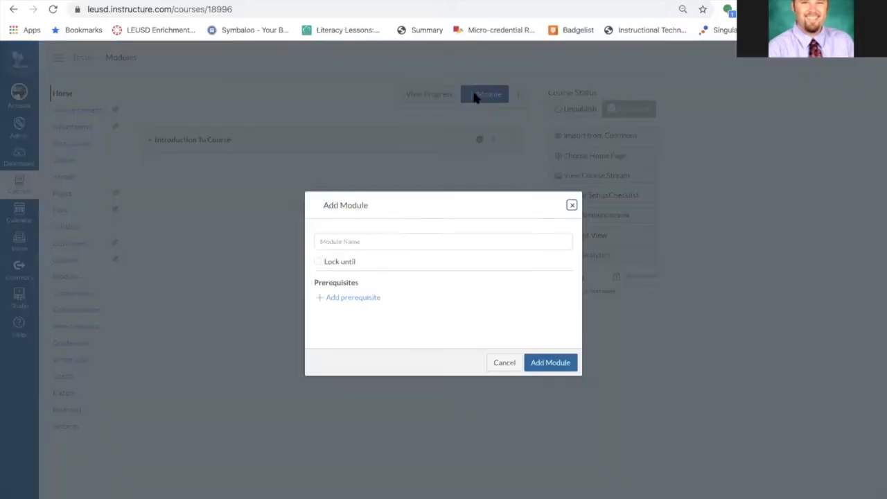
{"action": "left_click", "coordinate": [368, 241]}
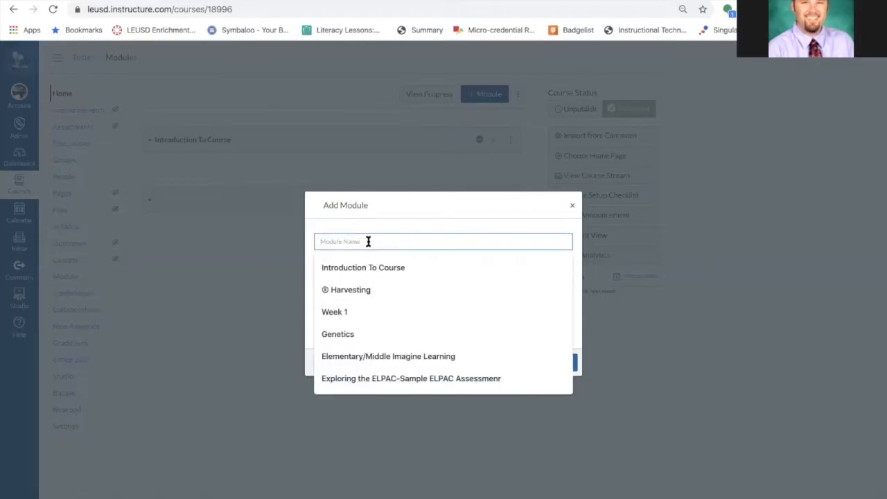
{"action": "left_click", "coordinate": [362, 311]}
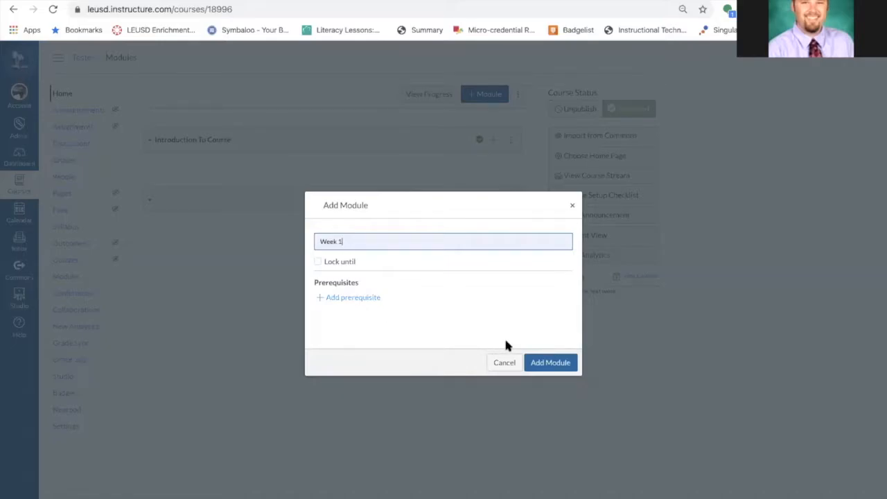
{"action": "left_click", "coordinate": [537, 363]}
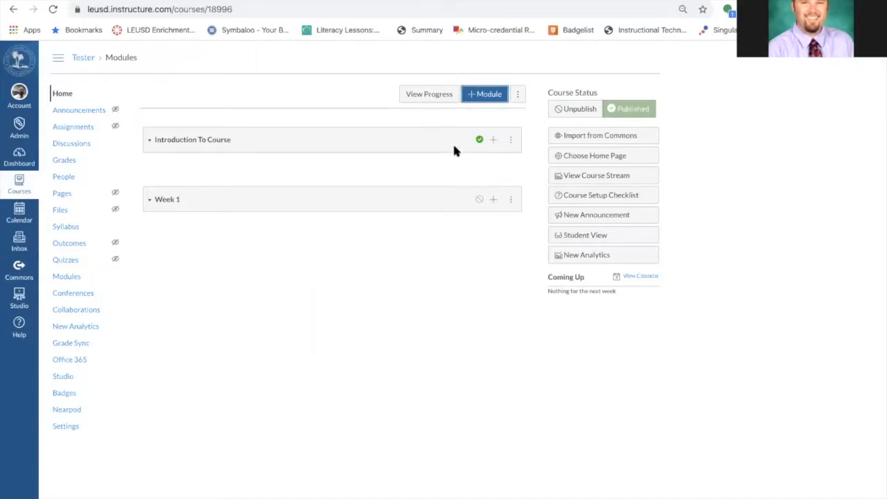
Edit the Week 1 module to require Introduction To Course as a prerequisite
{"action": "left_click", "coordinate": [511, 199]}
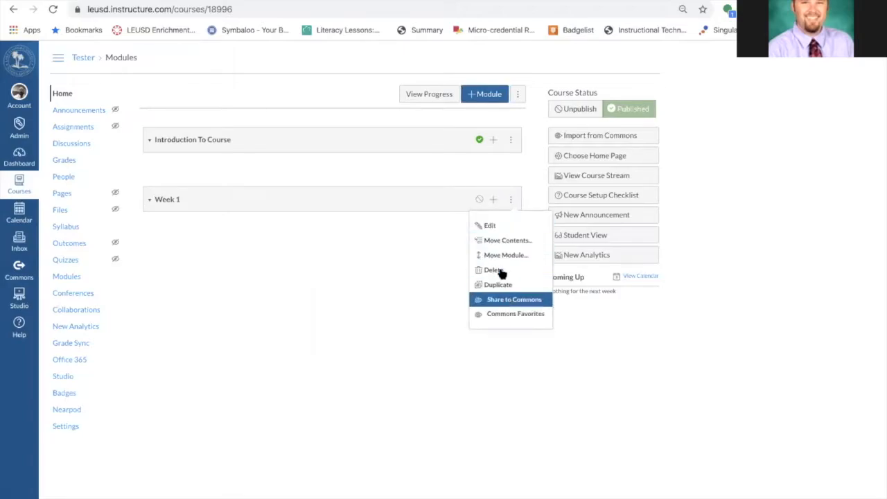
{"action": "left_click", "coordinate": [496, 225]}
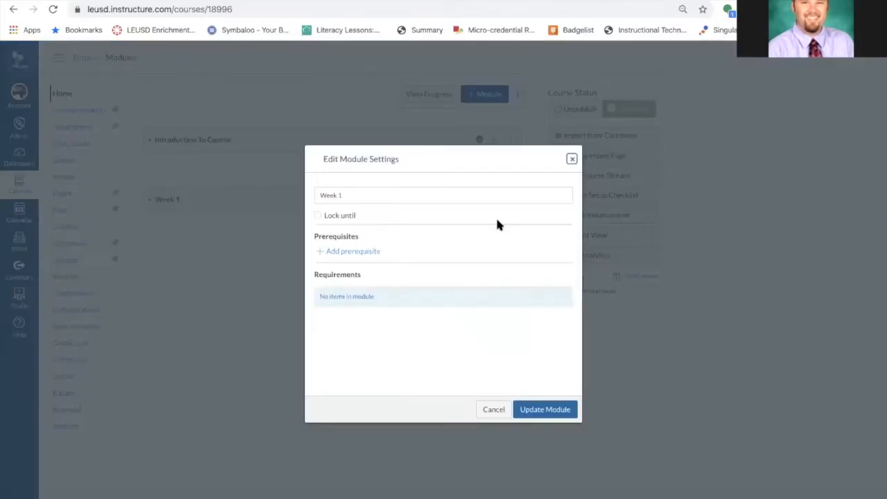
{"action": "left_click", "coordinate": [346, 252]}
{"action": "left_click", "coordinate": [364, 254]}
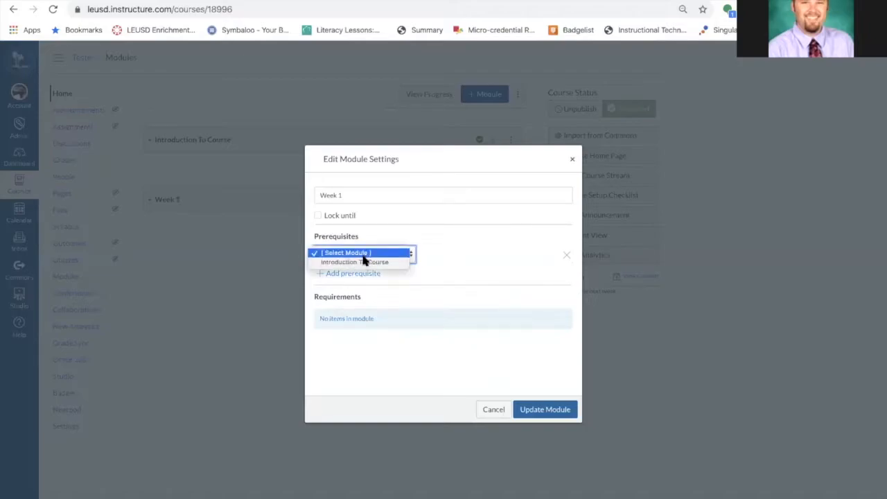
{"action": "left_click", "coordinate": [363, 264]}
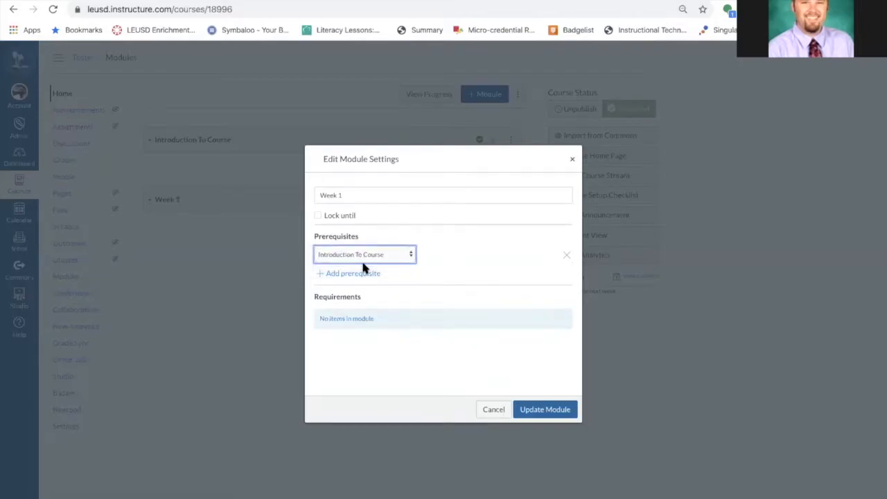
{"action": "left_click", "coordinate": [542, 412]}
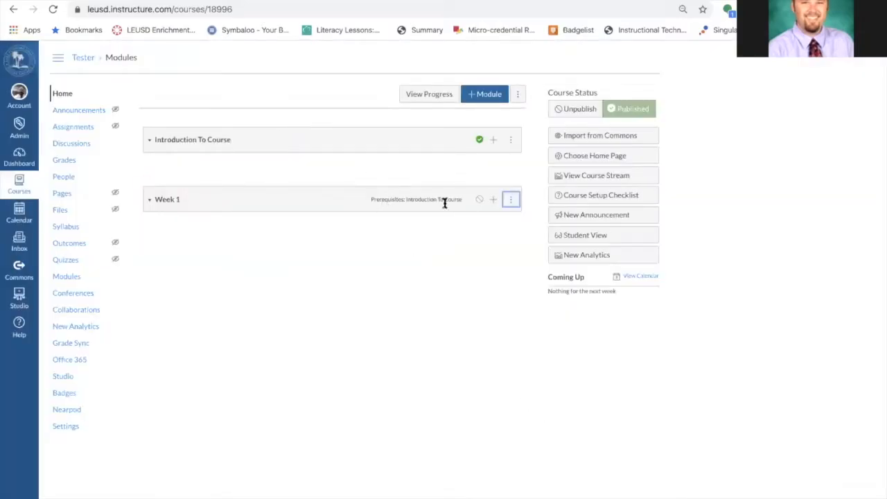
Publish the Week 1 module, choosing to re-lock modules for the changed requirements
{"action": "left_click", "coordinate": [479, 199]}
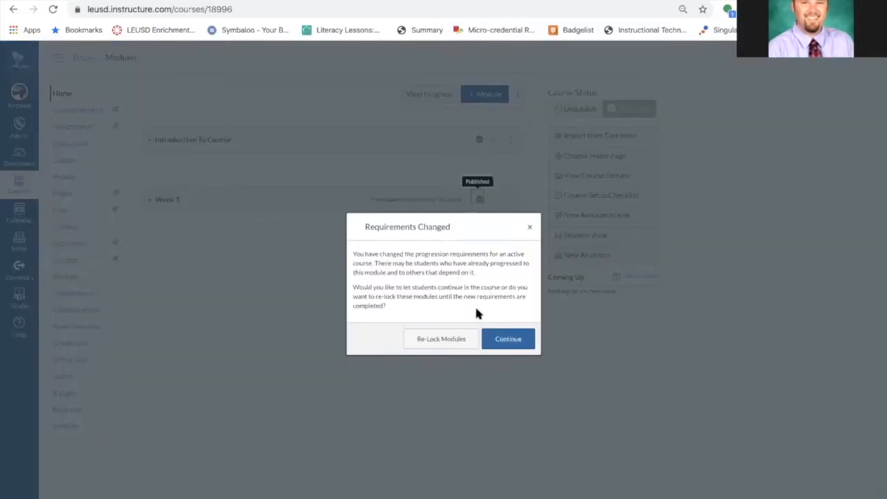
{"action": "left_click", "coordinate": [449, 339]}
{"action": "left_click", "coordinate": [590, 232]}
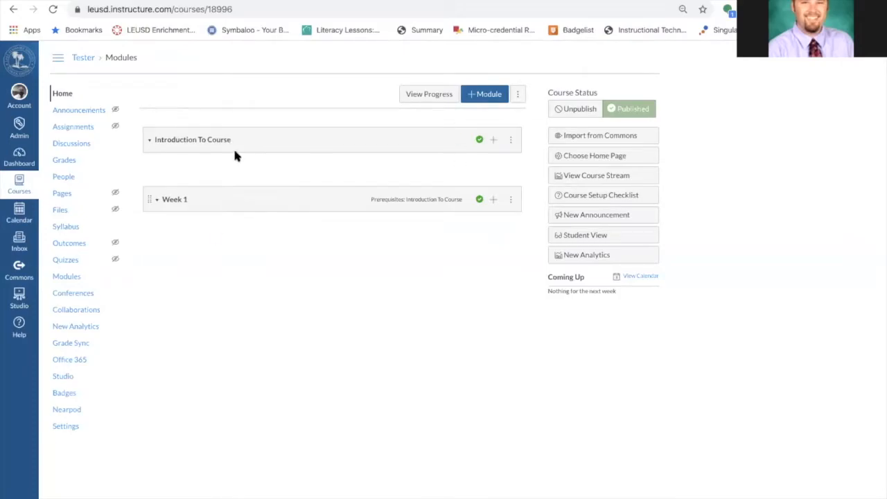
{"action": "scroll", "coordinate": [147, 201], "scroll_direction": "up", "scroll_amount": 5}
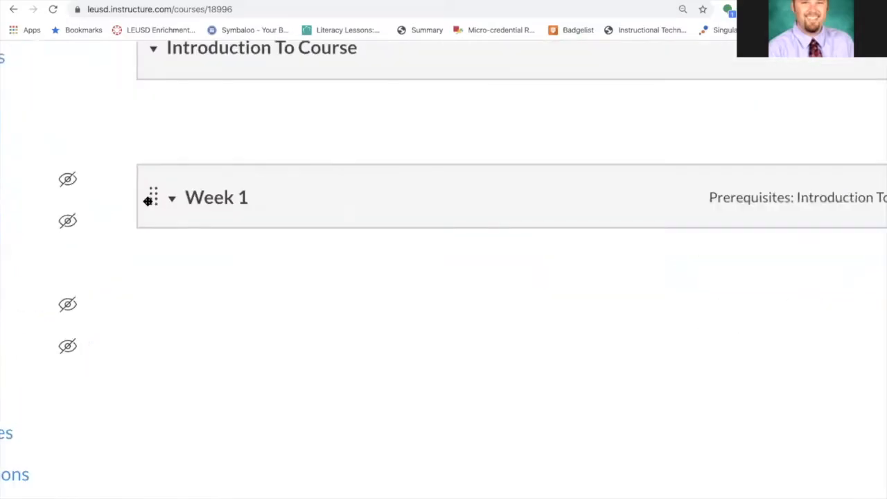
{"action": "scroll", "coordinate": [137, 260], "scroll_direction": "down", "scroll_amount": 5}
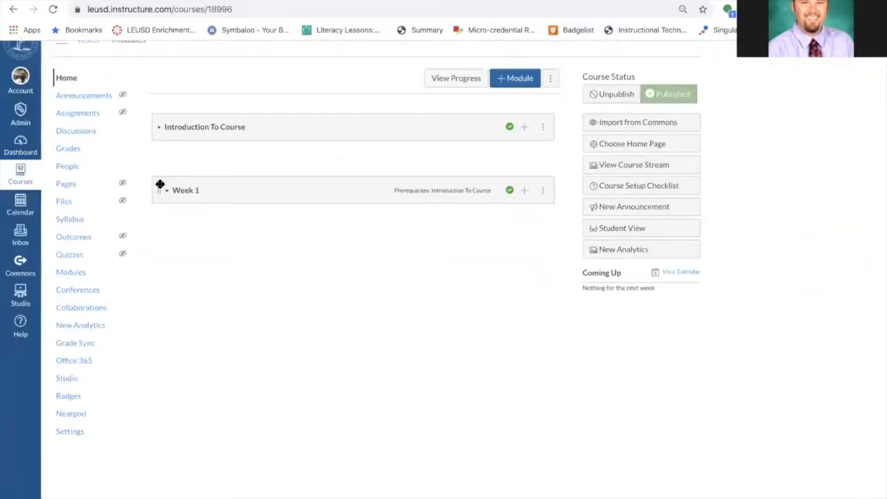
{"action": "left_click_drag", "start_coordinate": [158, 188], "coordinate": [162, 214]}
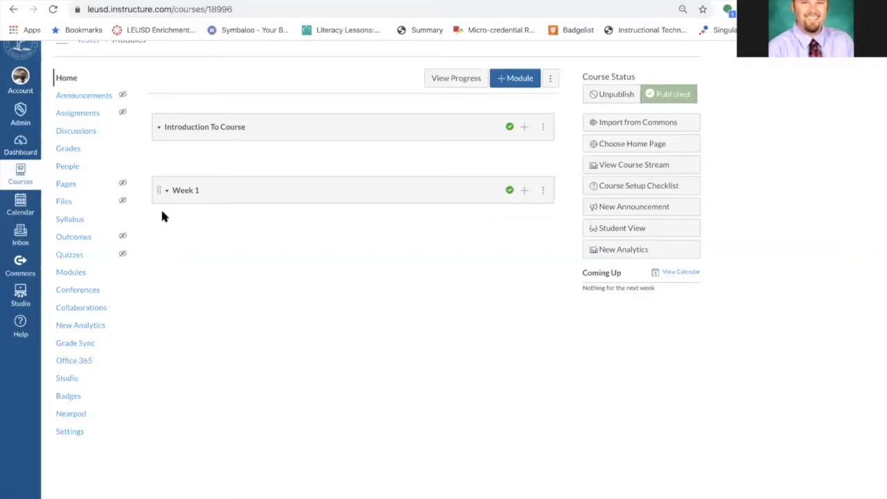
{"action": "left_click_drag", "start_coordinate": [157, 191], "coordinate": [160, 237]}
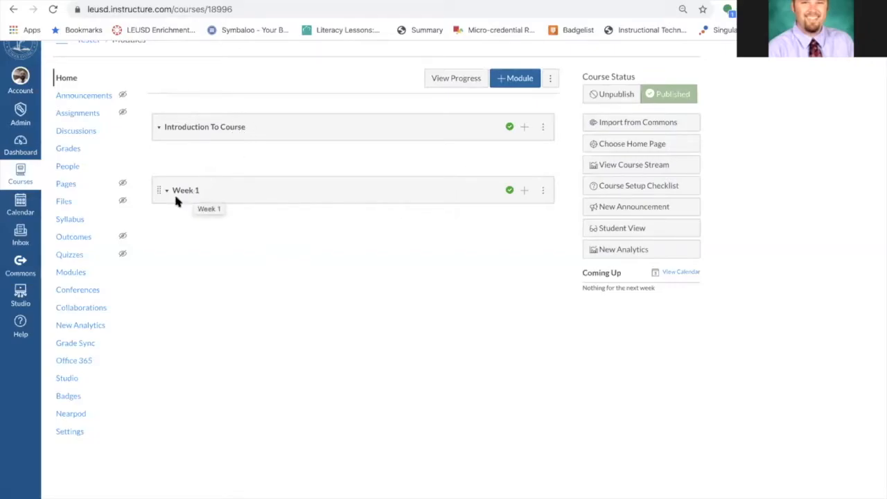
{"action": "left_click", "coordinate": [70, 275]}
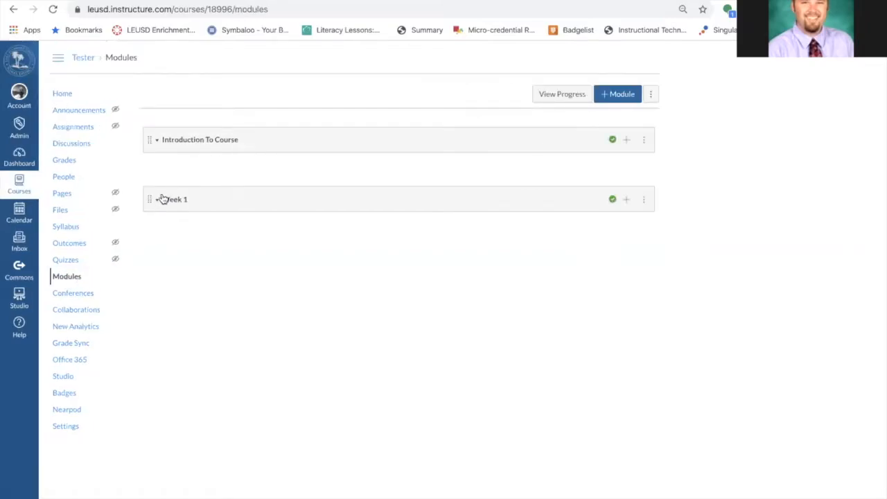
{"action": "left_click_drag", "start_coordinate": [146, 199], "coordinate": [141, 227]}
Open the course's navigation settings and move Announcements below Grades in the link order
{"action": "left_click", "coordinate": [61, 93]}
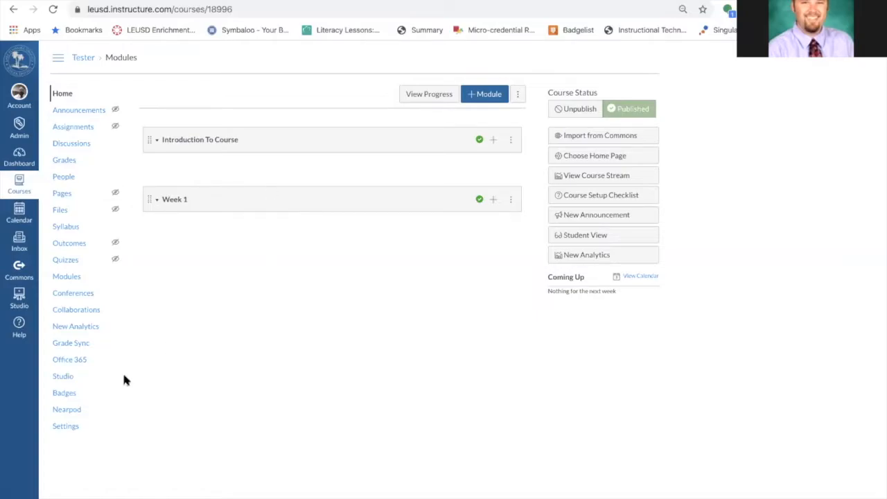
{"action": "left_click", "coordinate": [66, 428]}
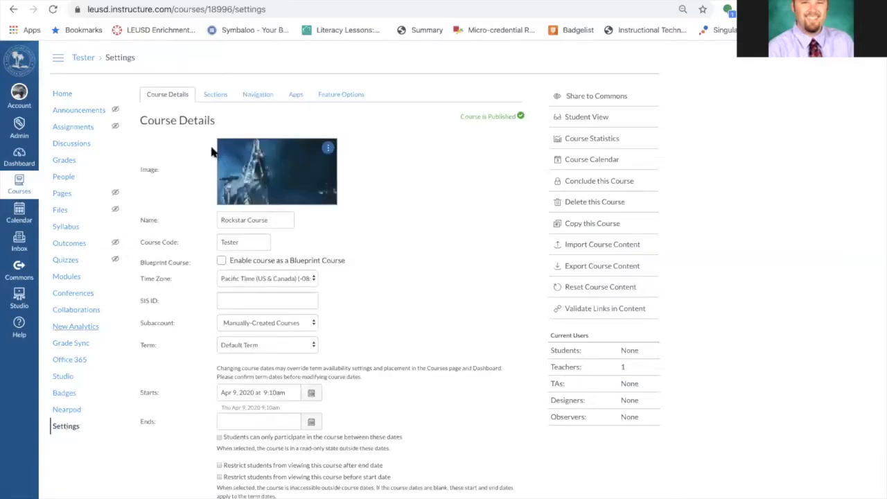
{"action": "left_click", "coordinate": [253, 93]}
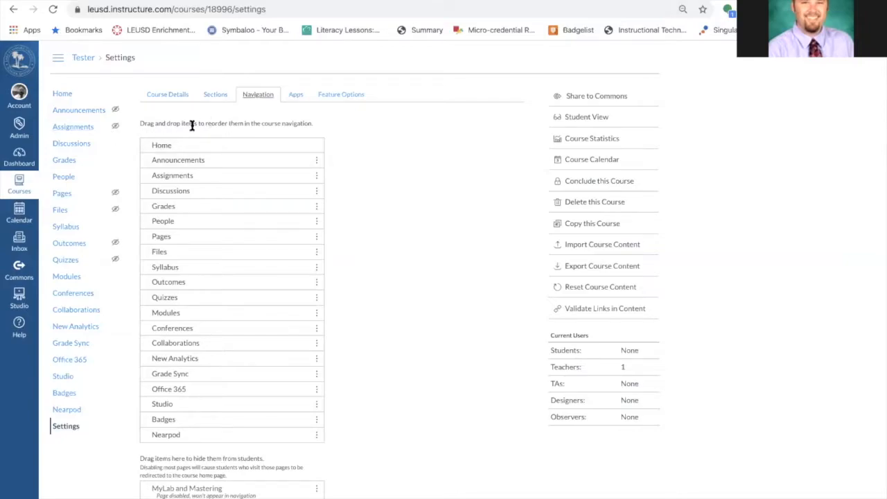
{"action": "scroll", "coordinate": [329, 171], "scroll_direction": "down", "scroll_amount": 1}
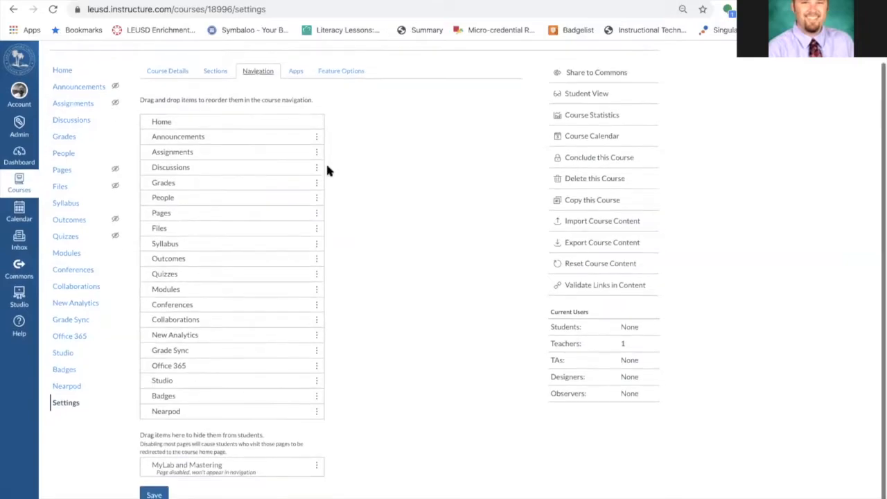
{"action": "left_click_drag", "start_coordinate": [214, 133], "coordinate": [226, 205]}
{"action": "scroll", "coordinate": [400, 330], "scroll_direction": "down", "scroll_amount": 1}
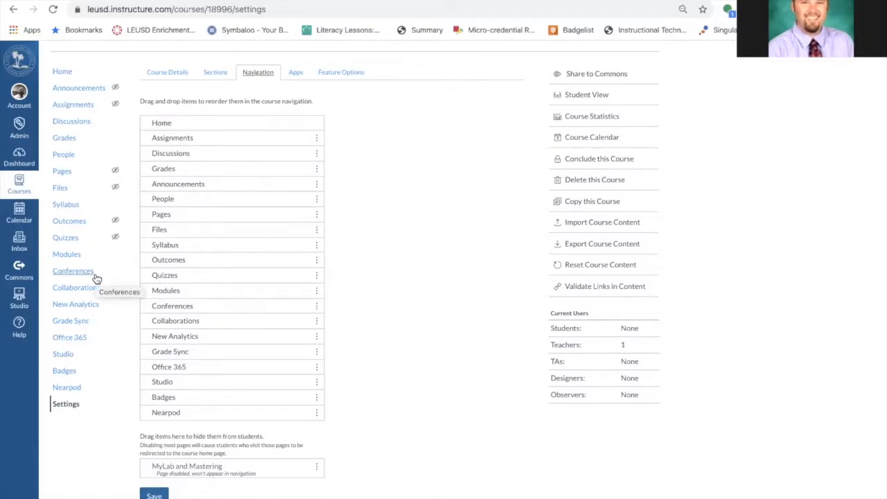
Hide Nearpod, Office 365, Grade Sync, Studio, New Analytics, Conferences, Quizzes and Assignments from the course navigation
{"action": "left_click_drag", "start_coordinate": [263, 418], "coordinate": [263, 463]}
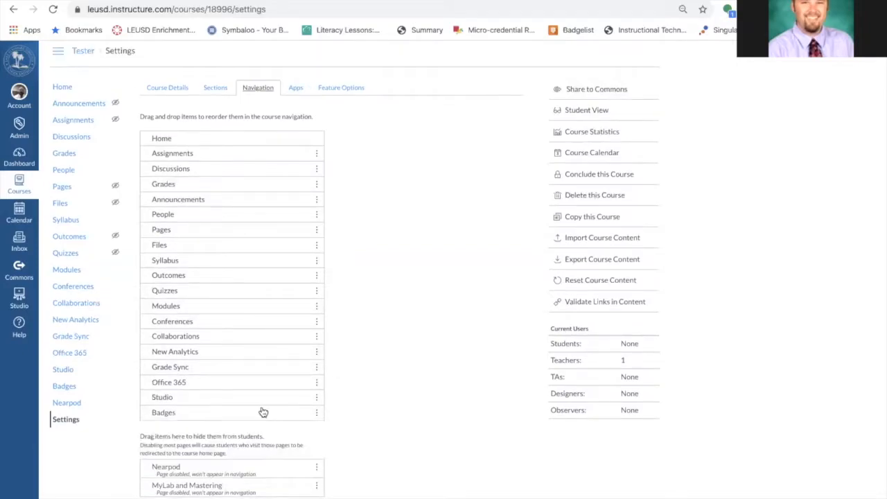
{"action": "left_click_drag", "start_coordinate": [261, 387], "coordinate": [267, 450]}
{"action": "left_click_drag", "start_coordinate": [262, 357], "coordinate": [258, 434]}
{"action": "left_click_drag", "start_coordinate": [254, 358], "coordinate": [255, 426]}
{"action": "left_click_drag", "start_coordinate": [253, 321], "coordinate": [255, 413]}
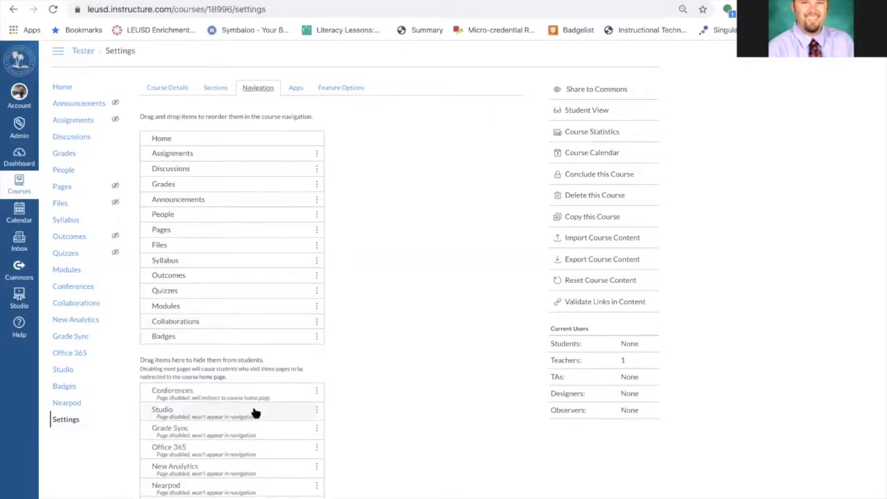
{"action": "left_click_drag", "start_coordinate": [255, 295], "coordinate": [257, 413]}
{"action": "left_click_drag", "start_coordinate": [255, 264], "coordinate": [229, 400]}
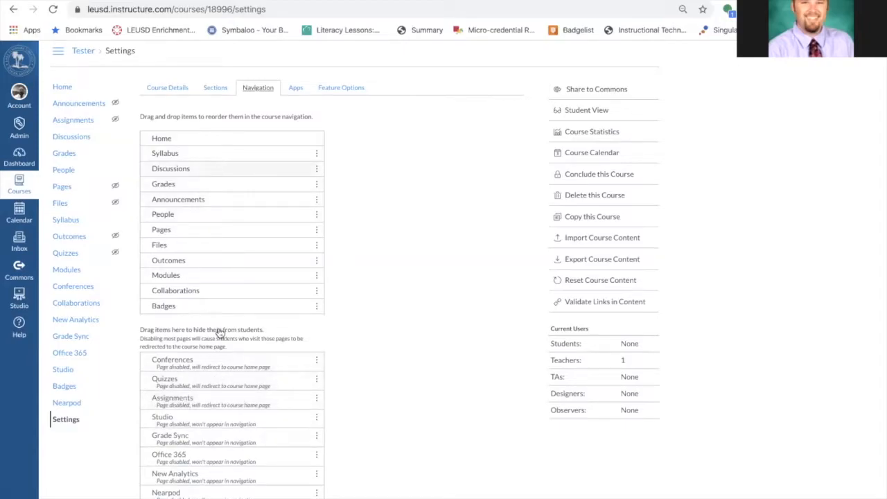
Hide Discussions, Announcements, People, Pages, Outcomes, Modules, Collaborations, Badges and Files from the course navigation as well
{"action": "left_click_drag", "start_coordinate": [214, 174], "coordinate": [221, 336]}
{"action": "left_click_drag", "start_coordinate": [222, 181], "coordinate": [224, 312]}
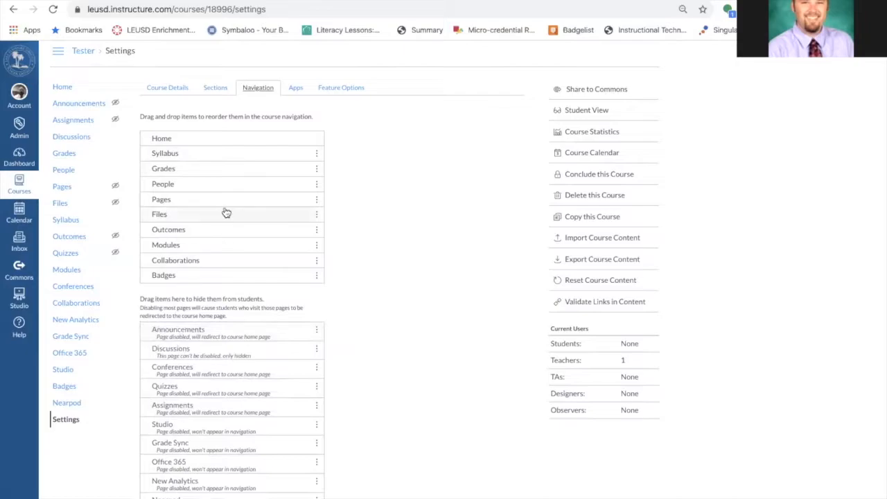
{"action": "left_click_drag", "start_coordinate": [233, 184], "coordinate": [239, 312]}
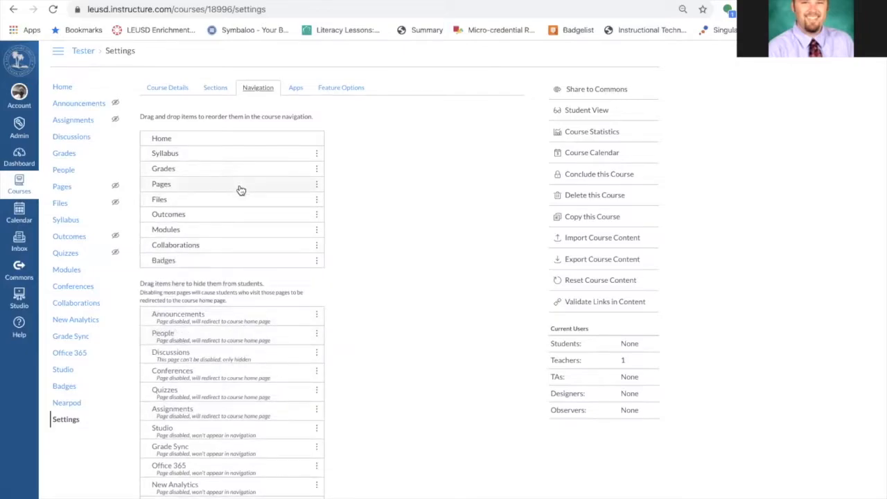
{"action": "left_click_drag", "start_coordinate": [241, 190], "coordinate": [243, 301]}
{"action": "left_click_drag", "start_coordinate": [248, 202], "coordinate": [251, 312]}
{"action": "left_click_drag", "start_coordinate": [256, 216], "coordinate": [269, 291]}
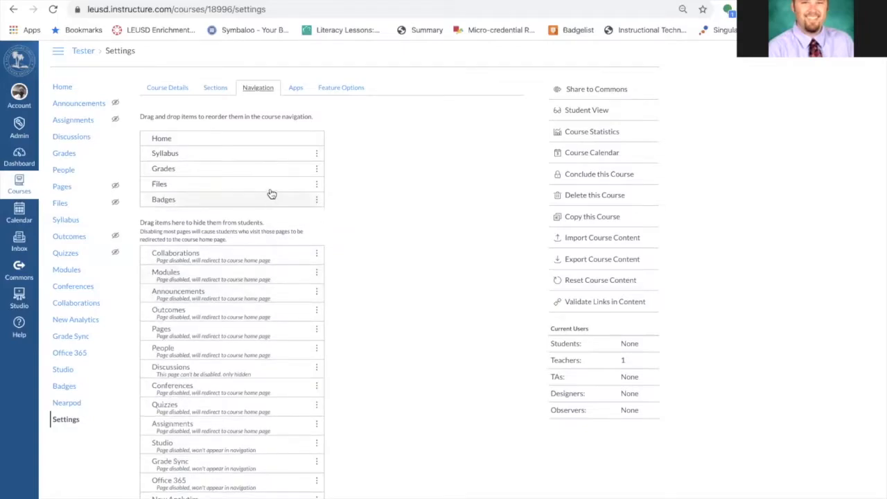
{"action": "left_click_drag", "start_coordinate": [271, 194], "coordinate": [274, 298]}
{"action": "left_click_drag", "start_coordinate": [273, 184], "coordinate": [275, 299]}
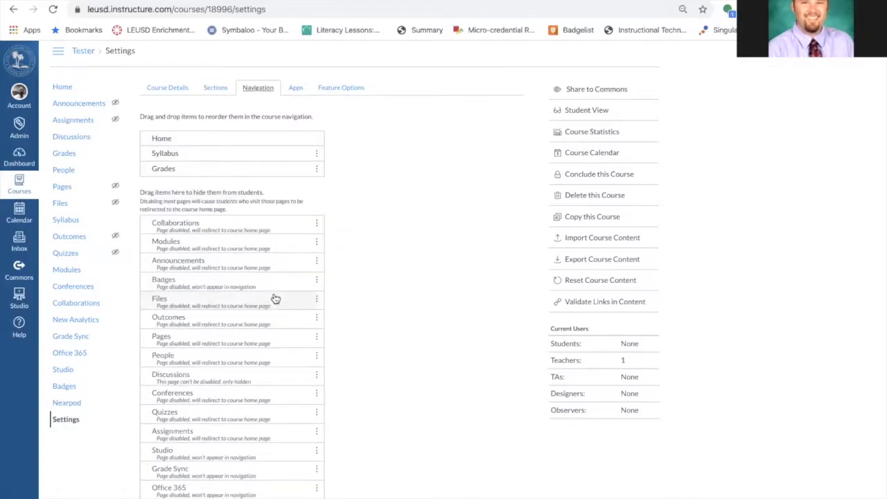
Move Announcements back into the visible navigation, placing it directly under Home above Syllabus
{"action": "mouse_move", "coordinate": [113, 189]}
{"action": "left_click_drag", "start_coordinate": [215, 267], "coordinate": [217, 188]}
{"action": "left_click_drag", "start_coordinate": [224, 230], "coordinate": [224, 161]}
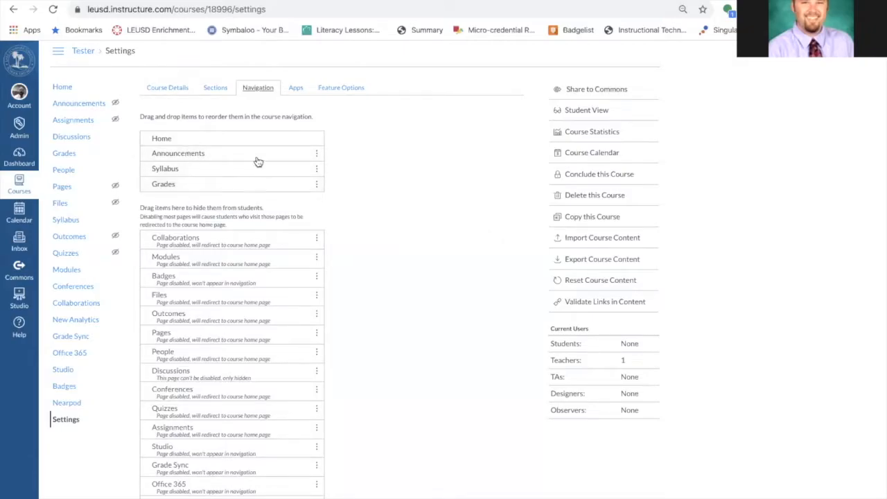
Save the updated course navigation settings
{"action": "scroll", "coordinate": [340, 351], "scroll_direction": "down", "scroll_amount": 2}
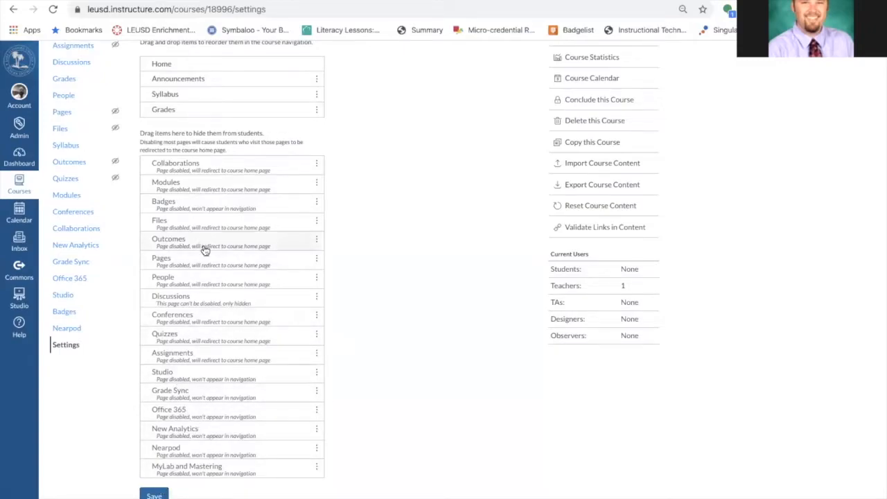
{"action": "left_click", "coordinate": [154, 496]}
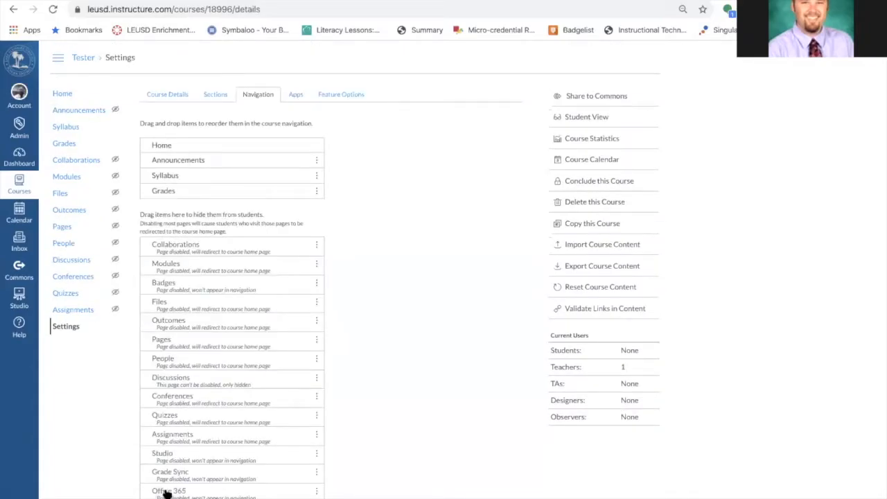
Preview the course in Student View, visiting Syllabus and Grades, then leave Student View and return to the course Home
{"action": "scroll", "coordinate": [400, 323], "scroll_direction": "down", "scroll_amount": 2}
{"action": "scroll", "coordinate": [384, 338], "scroll_direction": "up", "scroll_amount": 2}
{"action": "left_click", "coordinate": [586, 117]}
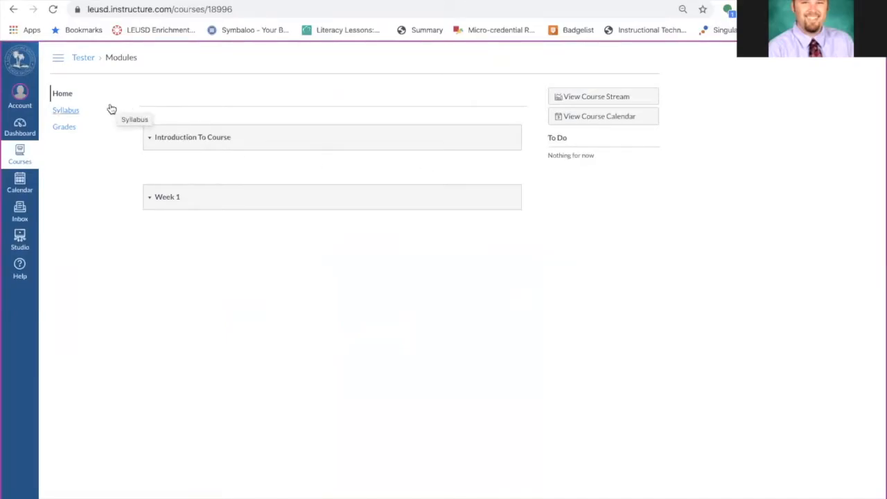
{"action": "left_click", "coordinate": [67, 112]}
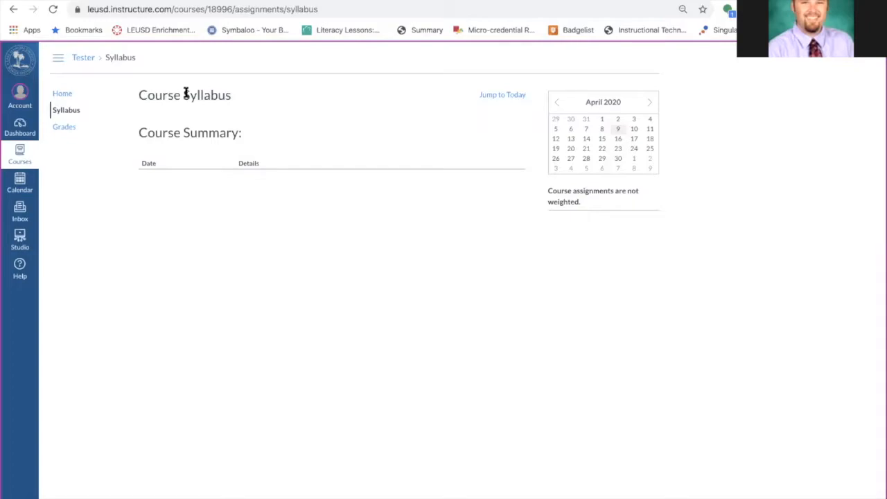
{"action": "left_click", "coordinate": [64, 129]}
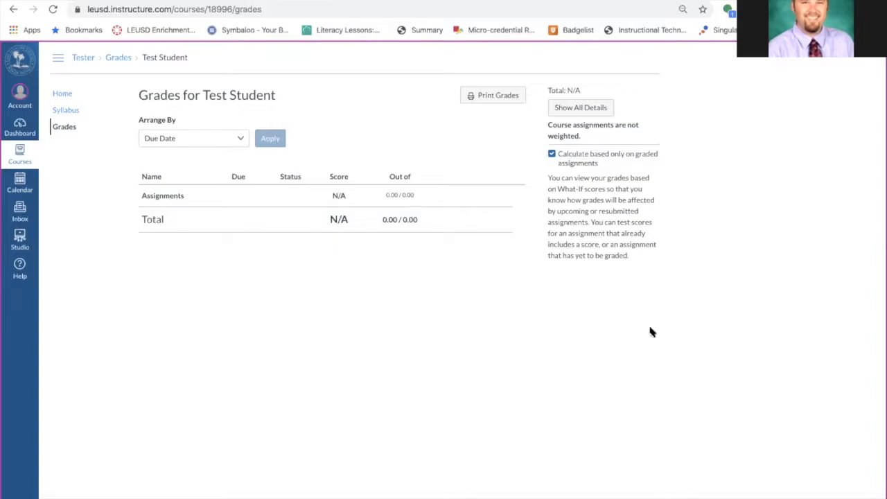
{"action": "left_click", "coordinate": [825, 496]}
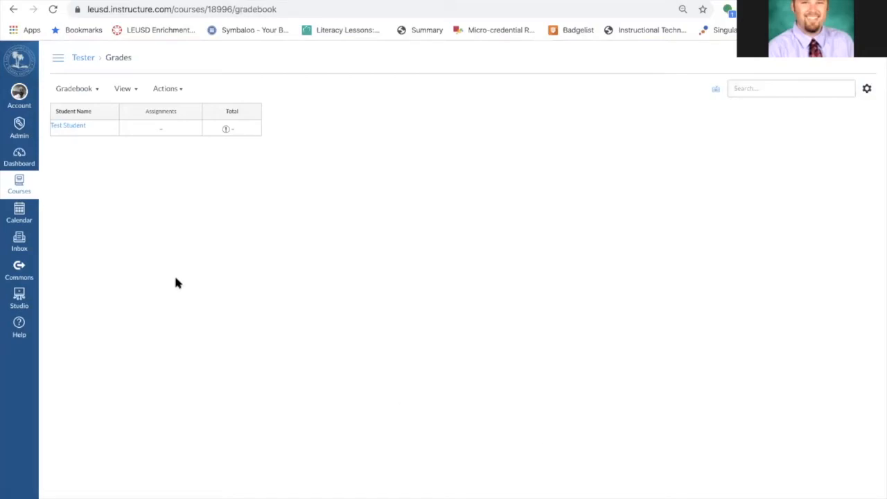
{"action": "left_click", "coordinate": [59, 58]}
{"action": "left_click", "coordinate": [64, 95]}
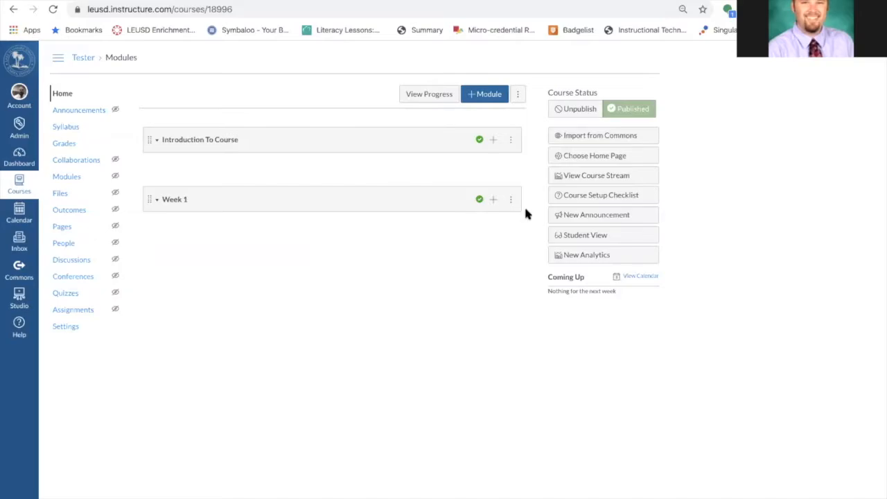
Rename the Week 1 module to ELA Resources and update it
{"action": "scroll", "coordinate": [524, 209], "scroll_direction": "up", "scroll_amount": 5}
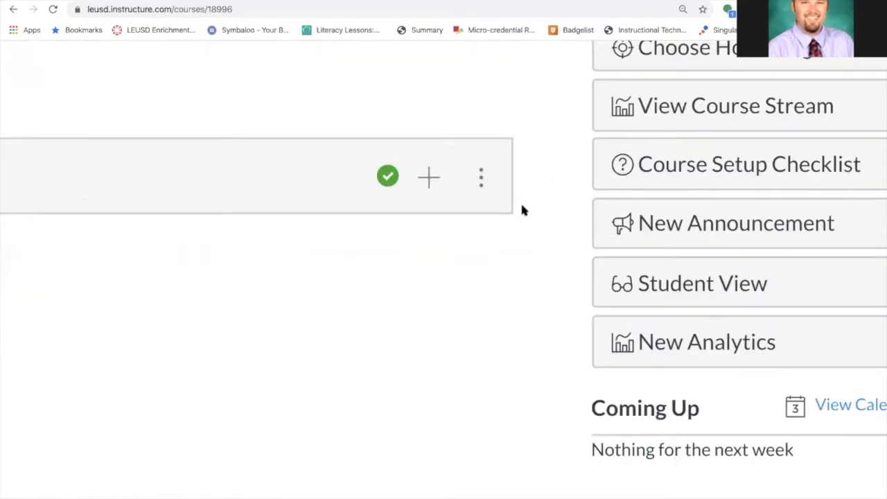
{"action": "left_click", "coordinate": [485, 179]}
{"action": "scroll", "coordinate": [485, 180], "scroll_direction": "down", "scroll_amount": 5}
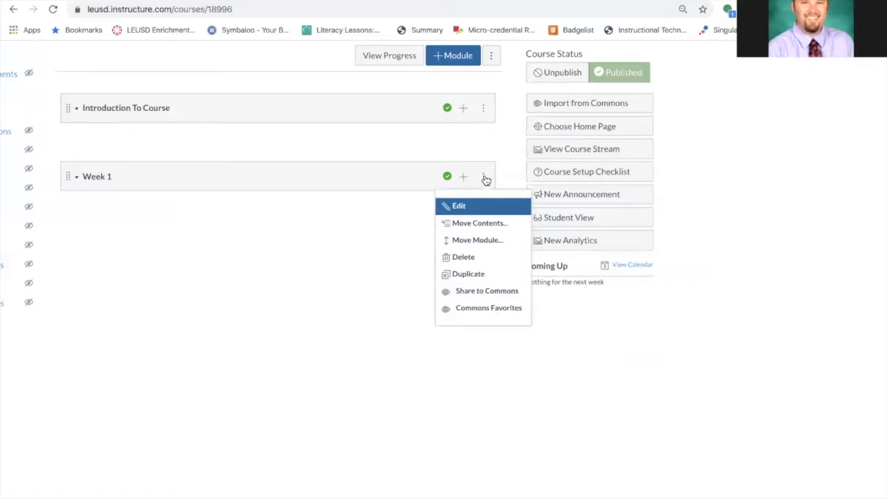
{"action": "left_click", "coordinate": [457, 207]}
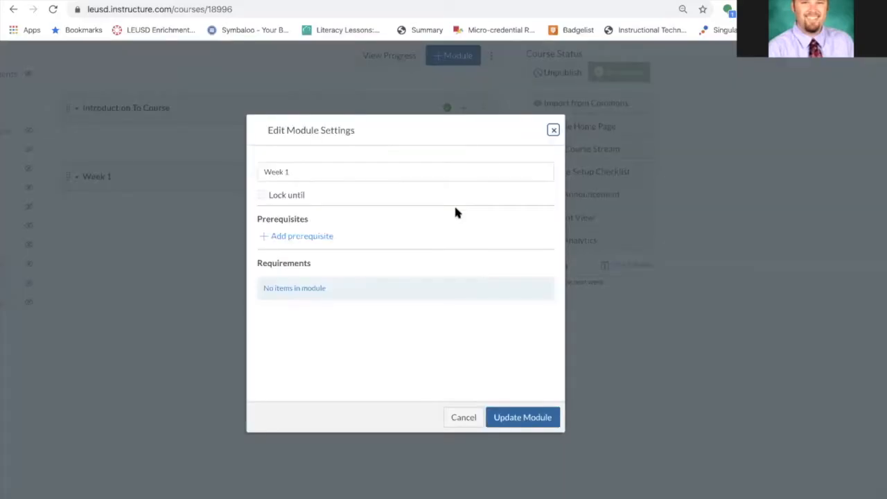
{"action": "left_click", "coordinate": [305, 169]}
{"action": "key", "text": "BackSpace"}
{"action": "type", "text": "One"}
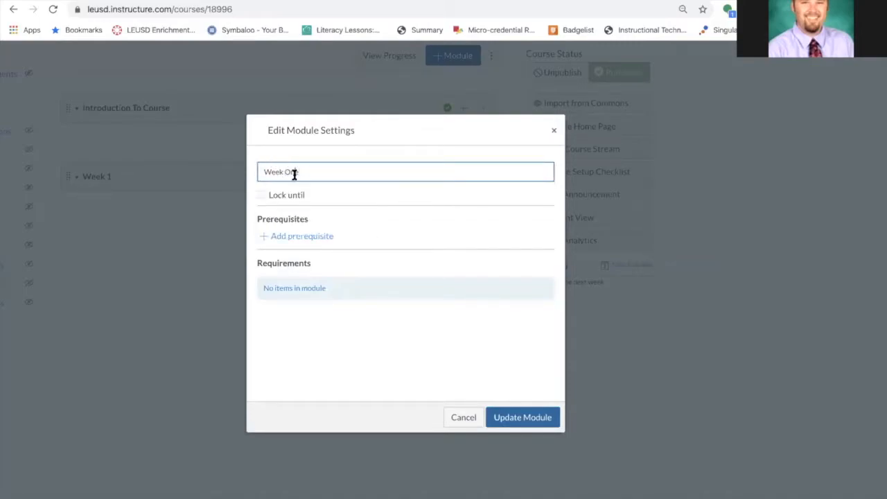
{"action": "left_click_drag", "start_coordinate": [305, 173], "coordinate": [241, 179]}
{"action": "type", "text": "E"}
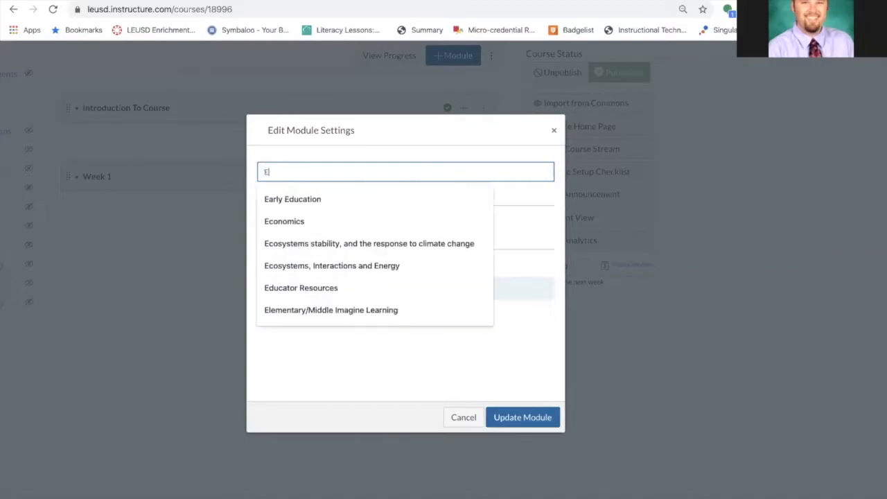
{"action": "type", "text": "LA Resources"}
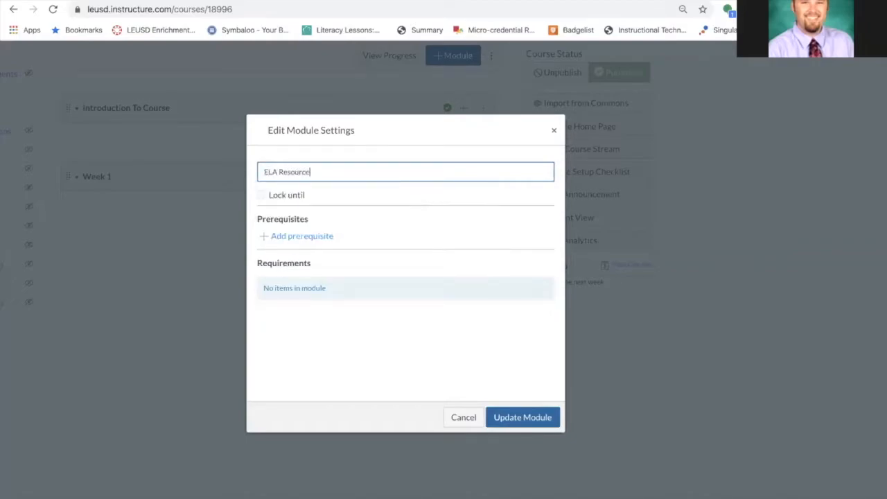
{"action": "left_click", "coordinate": [532, 418]}
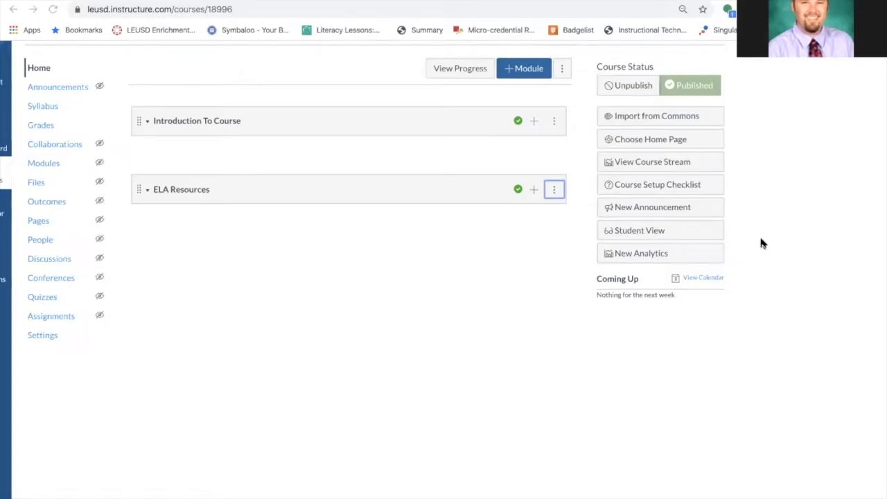
Open the Course Setup Checklist and review it before closing it
{"action": "left_click", "coordinate": [665, 186]}
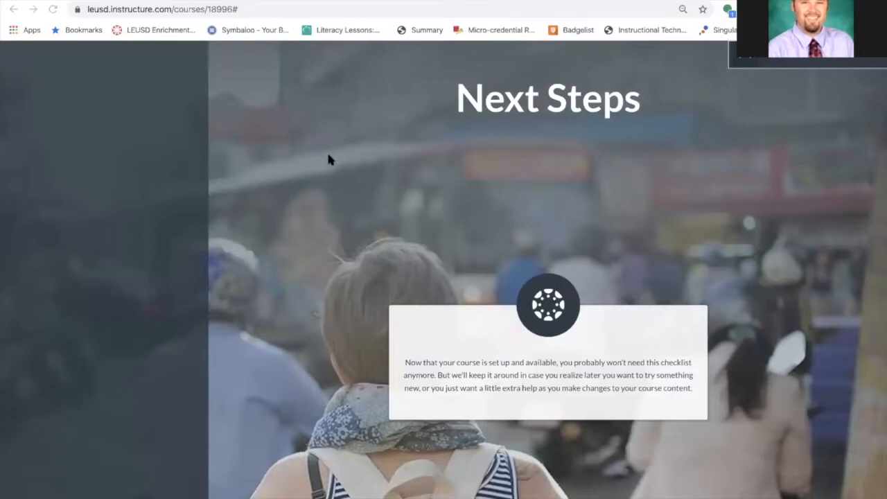
{"action": "scroll", "coordinate": [481, 253], "scroll_direction": "down", "scroll_amount": 2}
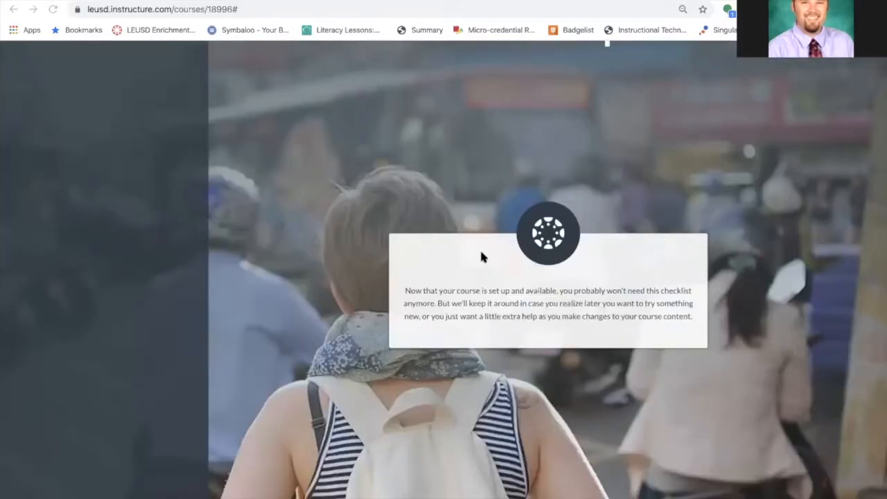
{"action": "scroll", "coordinate": [482, 256], "scroll_direction": "up", "scroll_amount": 2}
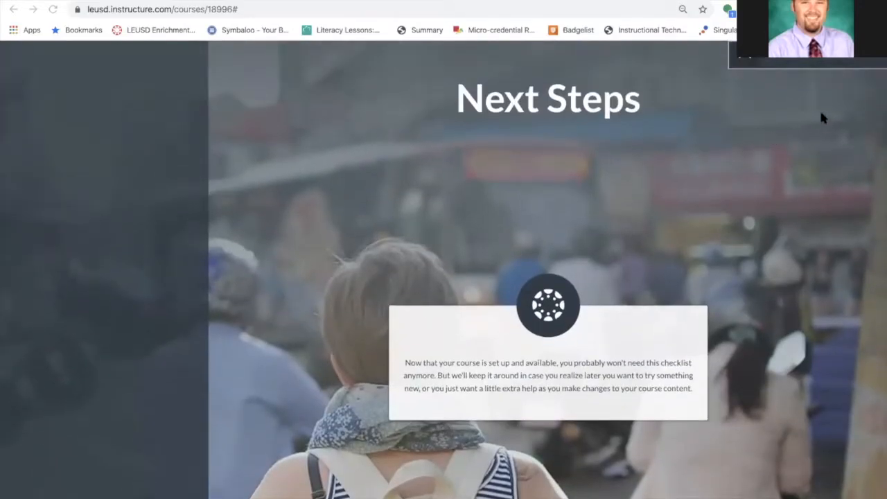
{"action": "left_click", "coordinate": [745, 58]}
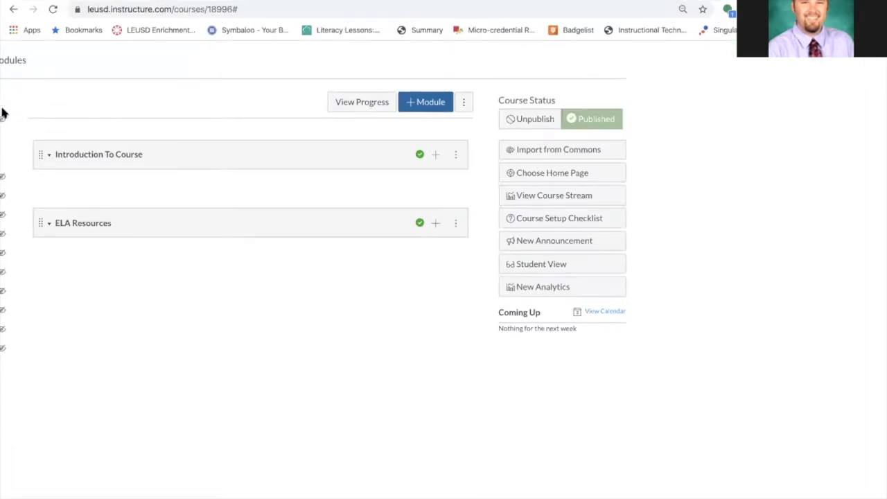
{"action": "key", "text": "ctrl+minus"}
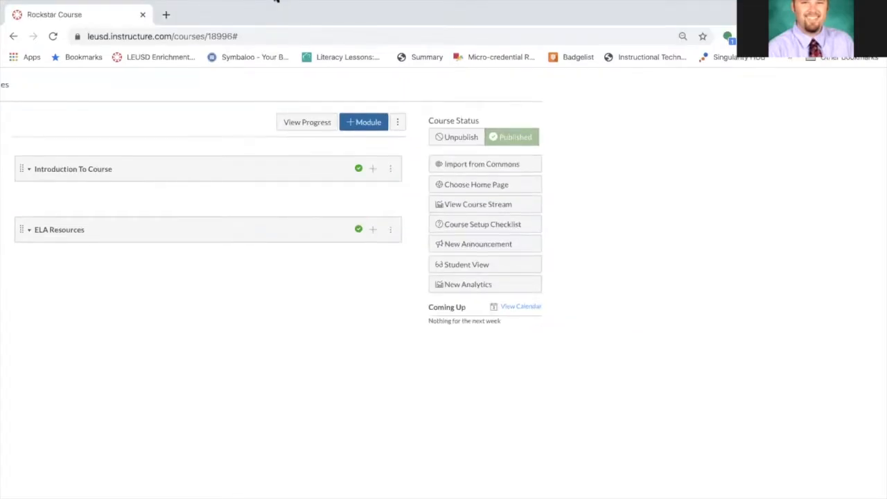
{"action": "left_click", "coordinate": [38, 2]}
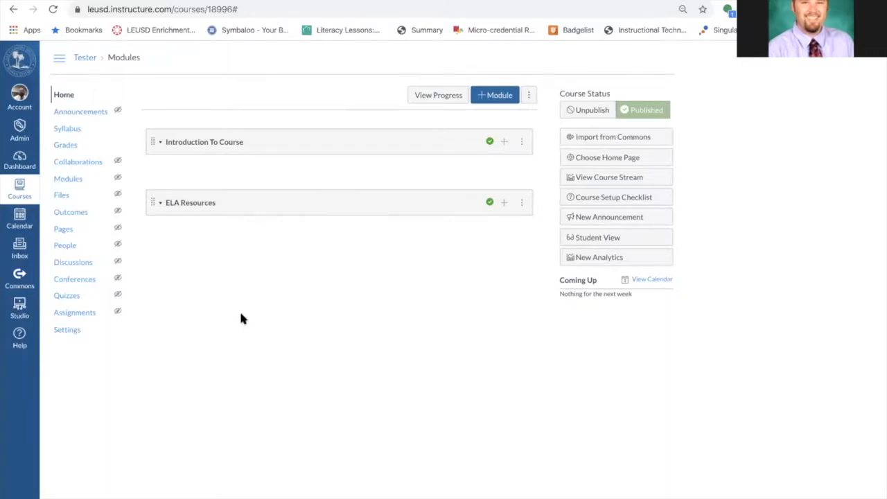
{"action": "left_click", "coordinate": [504, 143]}
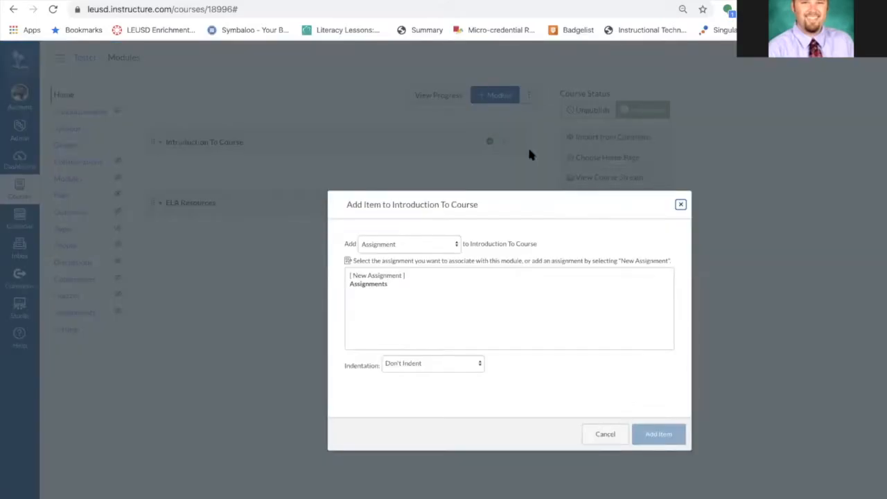
{"action": "left_click", "coordinate": [682, 205]}
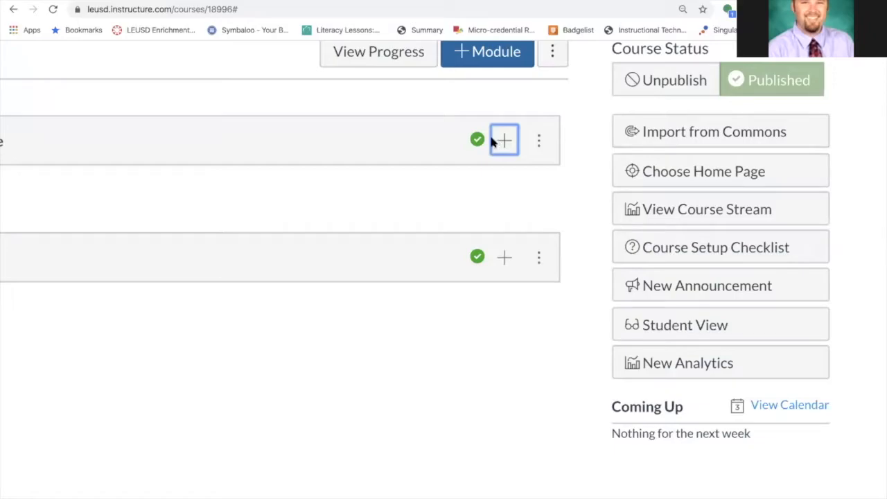
{"action": "scroll", "coordinate": [493, 142], "scroll_direction": "down", "scroll_amount": 5}
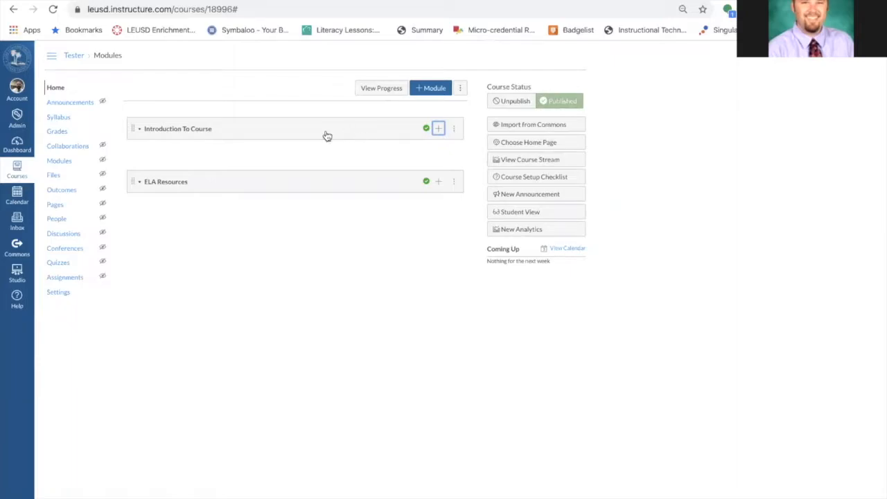
{"action": "mouse_move", "coordinate": [134, 129]}
{"action": "left_mouse_down"}
{"action": "mouse_move", "coordinate": [145, 195]}
{"action": "mouse_move", "coordinate": [134, 111]}
{"action": "mouse_move", "coordinate": [135, 121]}
{"action": "left_mouse_up"}
Add a text header named Grammar to the Introduction To Course module
{"action": "left_click", "coordinate": [438, 129]}
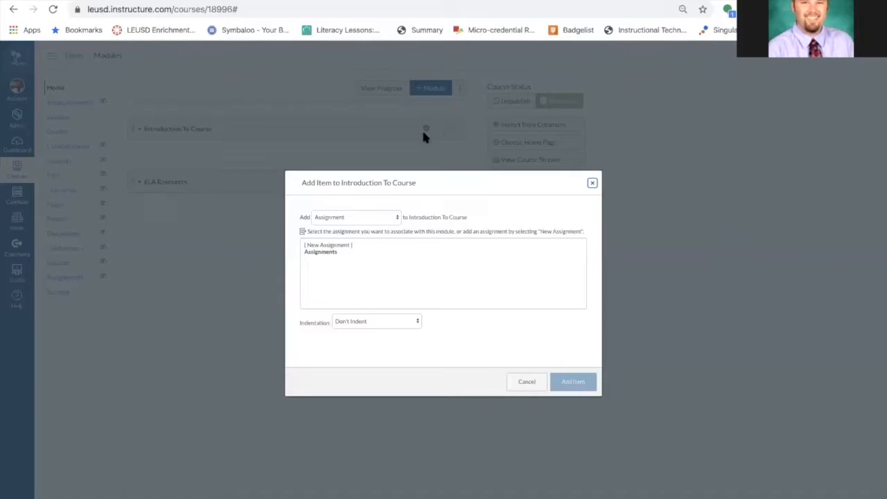
{"action": "left_click", "coordinate": [395, 221]}
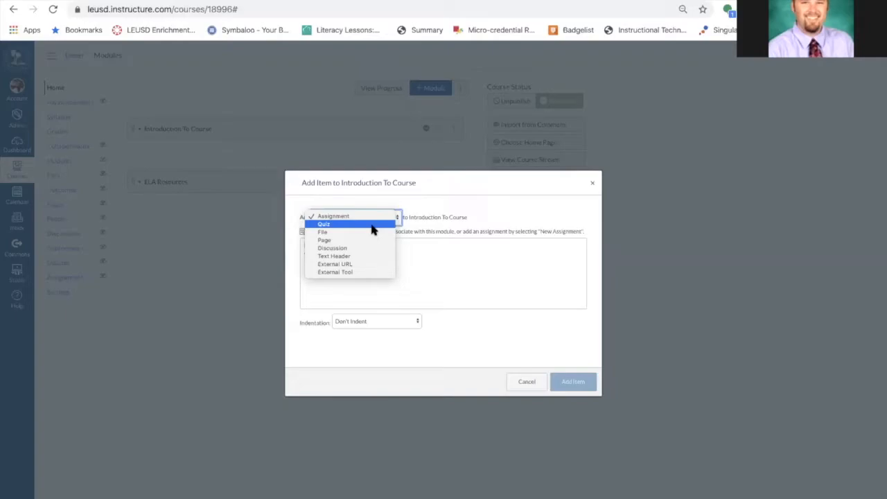
{"action": "left_click", "coordinate": [422, 215]}
{"action": "left_click", "coordinate": [384, 220]}
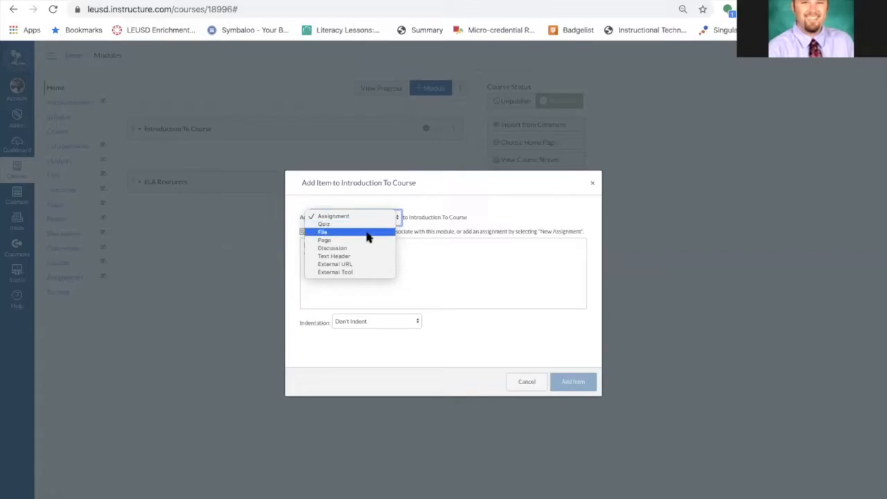
{"action": "left_click", "coordinate": [367, 236]}
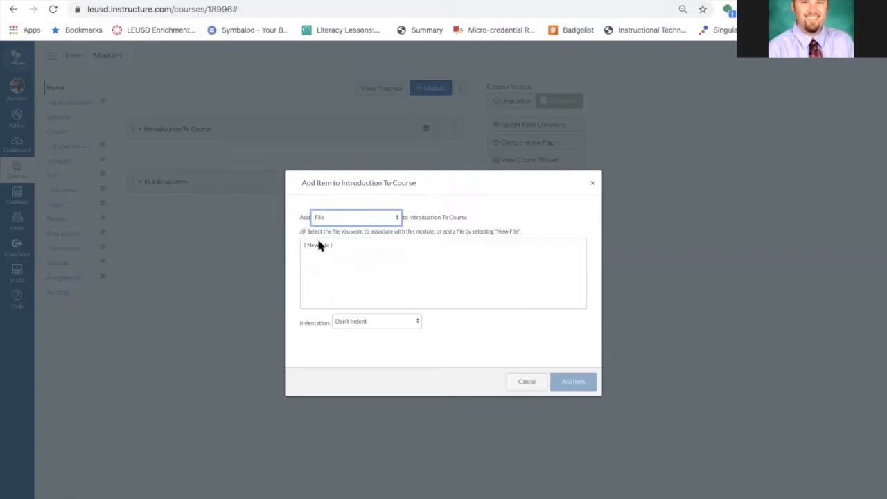
{"action": "left_click", "coordinate": [390, 219]}
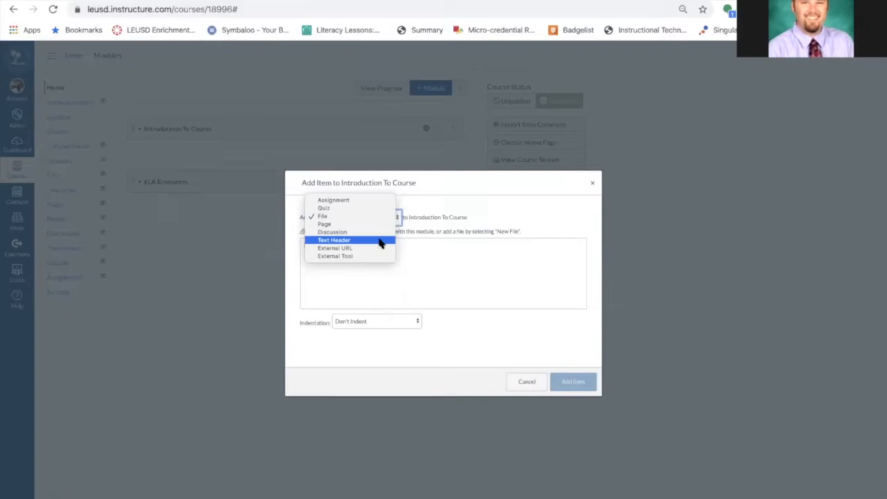
{"action": "left_click", "coordinate": [379, 241]}
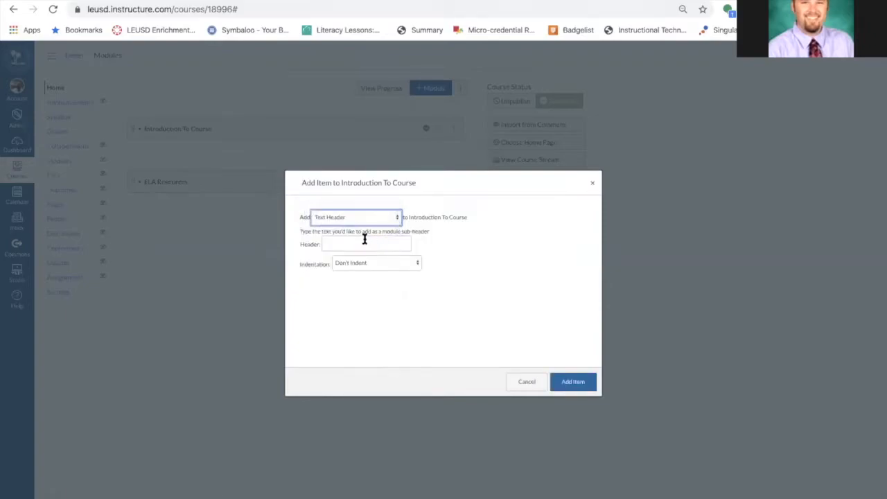
{"action": "left_click", "coordinate": [365, 240]}
{"action": "type", "text": "Grammar"}
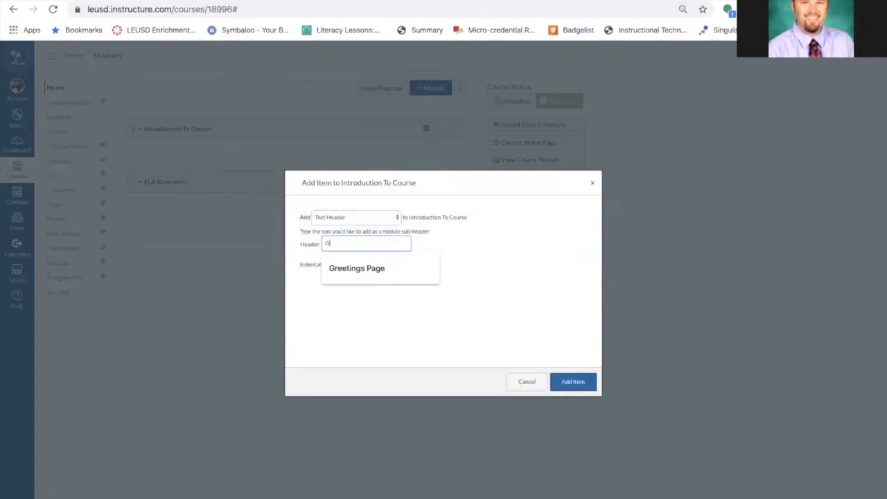
{"action": "left_click", "coordinate": [575, 382]}
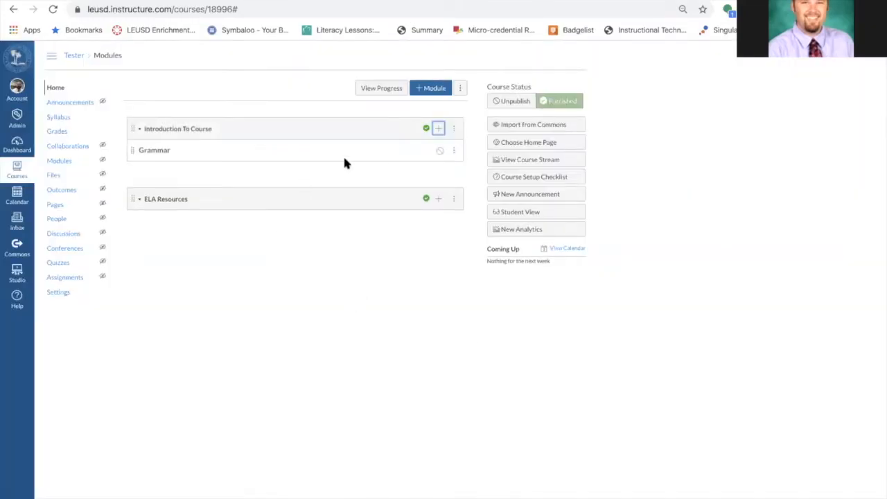
Move the Grammar header into the ELA Resources module and publish it
{"action": "left_click_drag", "start_coordinate": [131, 149], "coordinate": [128, 198]}
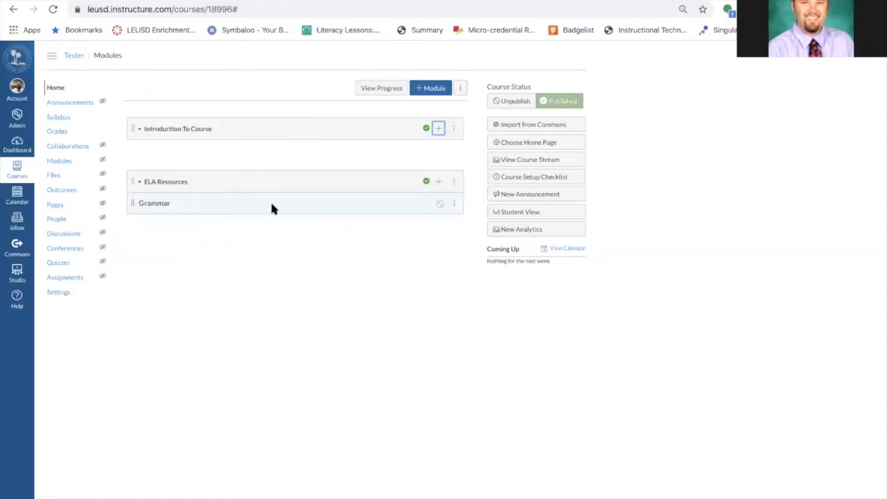
{"action": "left_click", "coordinate": [439, 205]}
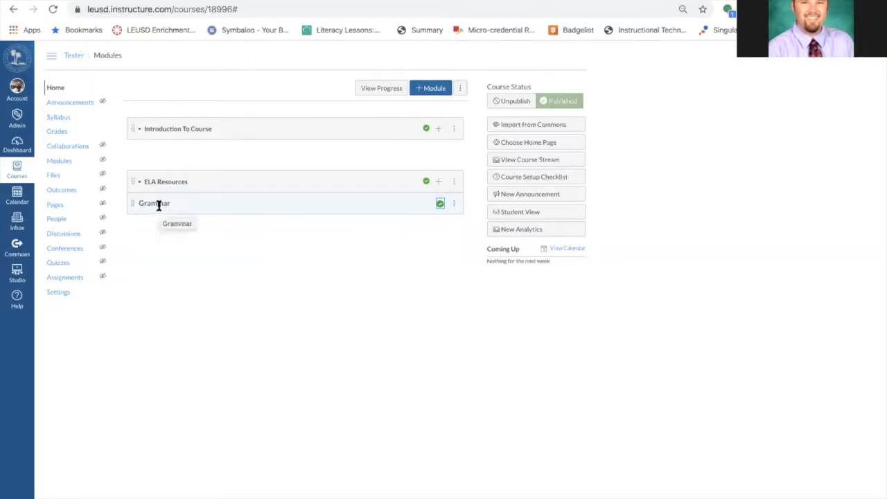
Add a text header named Reading Comprehension to the ELA Resources module
{"action": "left_click", "coordinate": [438, 182]}
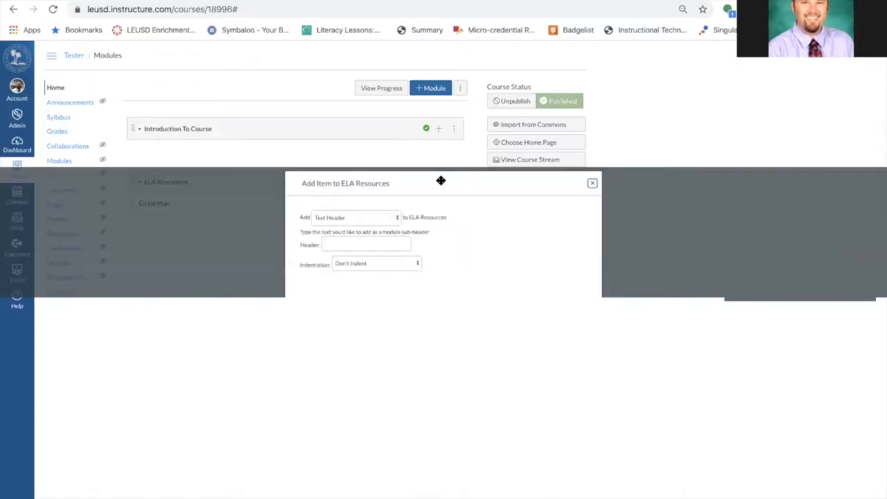
{"action": "left_click", "coordinate": [349, 244]}
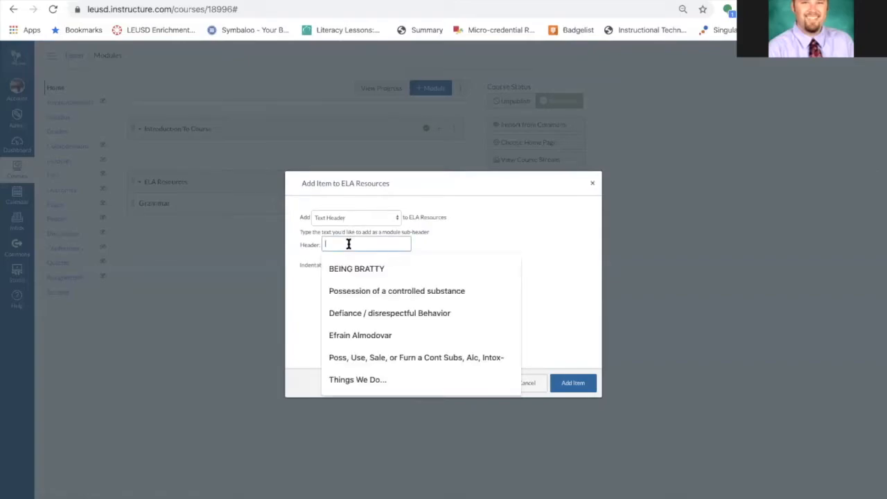
{"action": "type", "text": "Compre"}
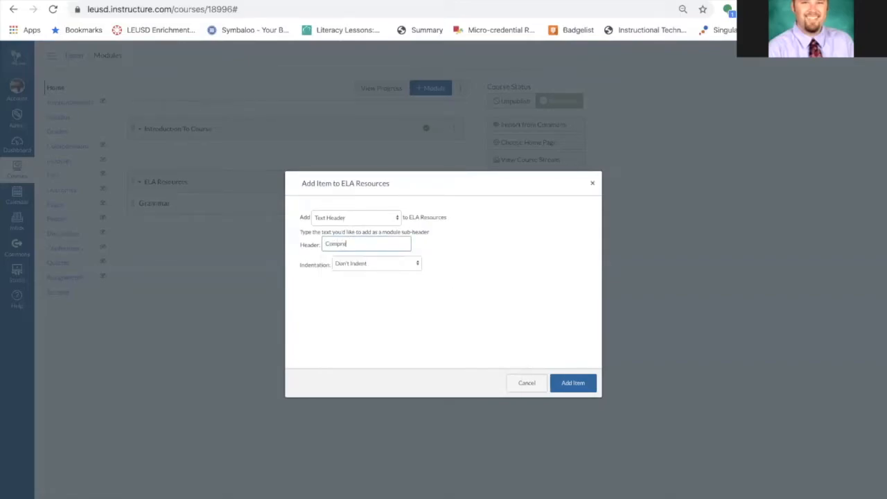
{"action": "type", "text": "hension"}
{"action": "left_click", "coordinate": [325, 244]}
{"action": "type", "text": "Reading"}
{"action": "left_click", "coordinate": [573, 383]}
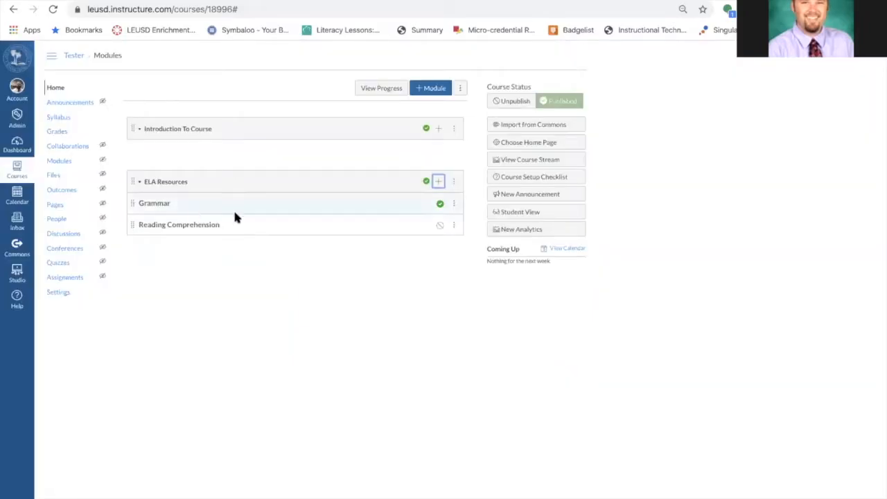
Publish the Reading Comprehension header, keeping the course itself published
{"action": "left_click", "coordinate": [441, 226]}
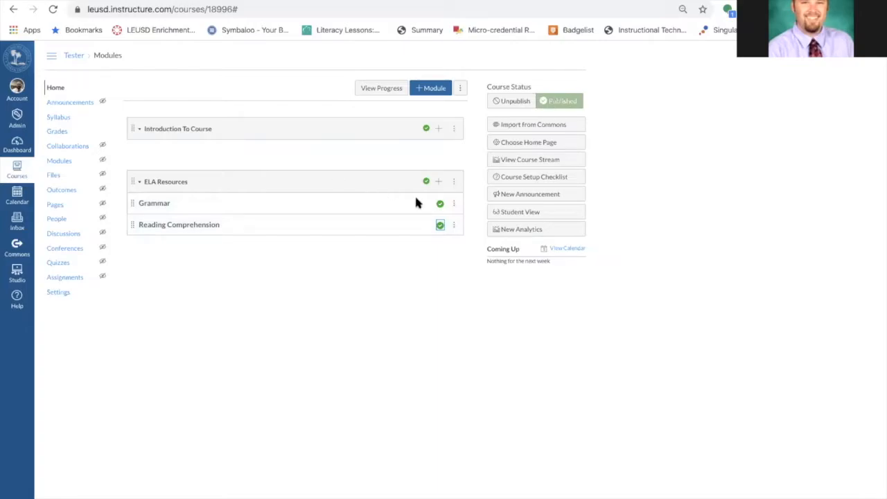
{"action": "left_click", "coordinate": [502, 104]}
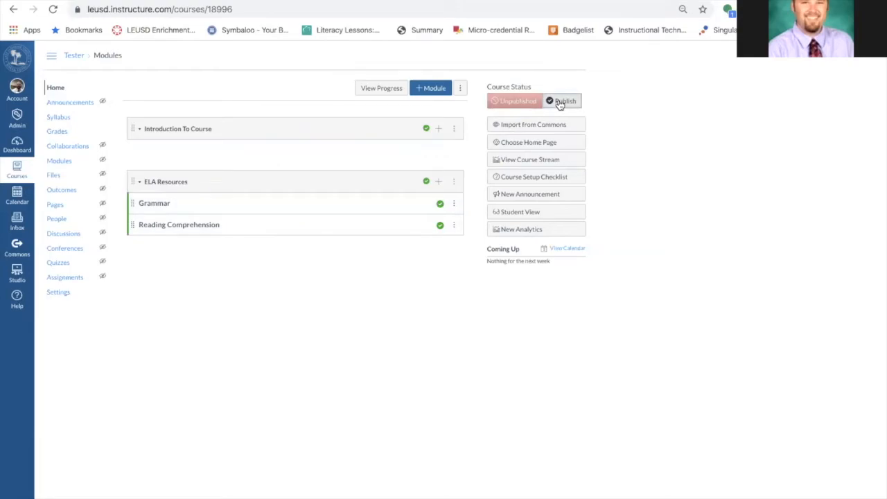
{"action": "left_click", "coordinate": [560, 102]}
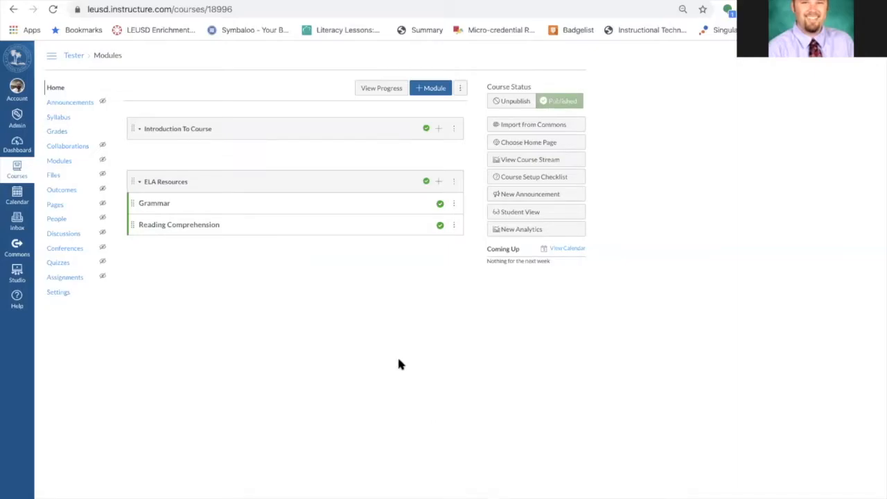
Add a new page named Seasons to the ELA Resources module and publish it
{"action": "left_click", "coordinate": [439, 182]}
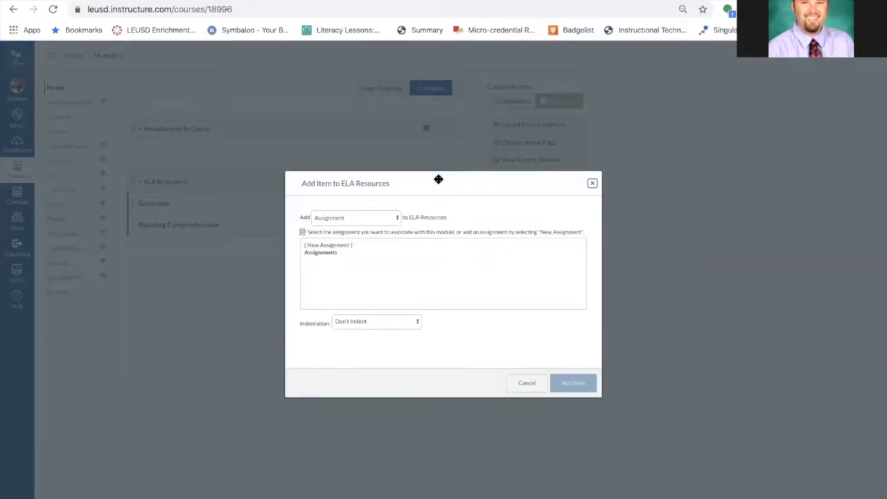
{"action": "left_click", "coordinate": [380, 219]}
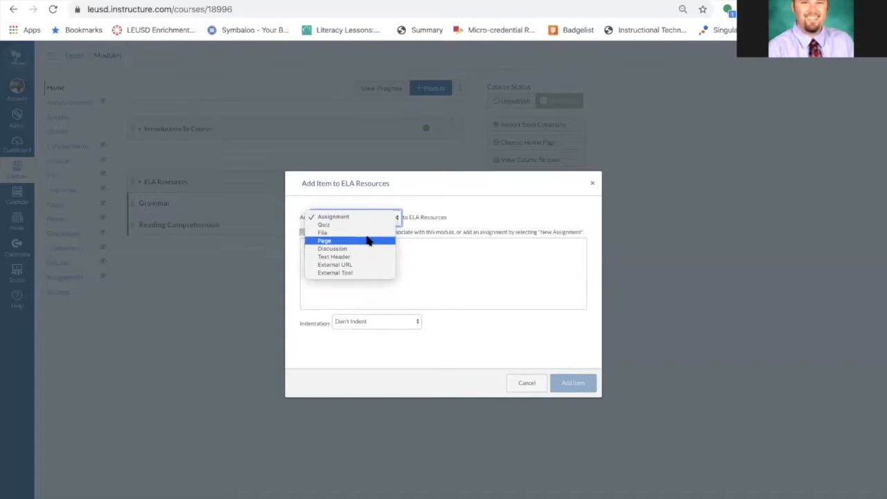
{"action": "left_click", "coordinate": [371, 241]}
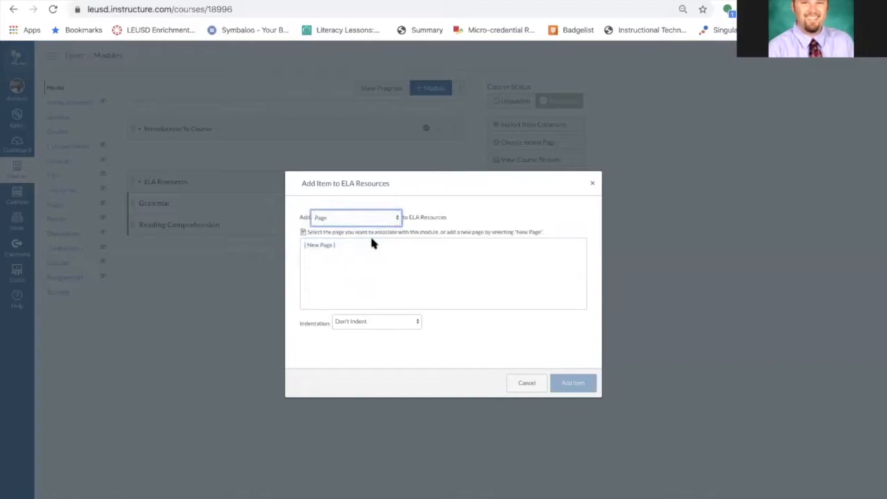
{"action": "left_click", "coordinate": [324, 245]}
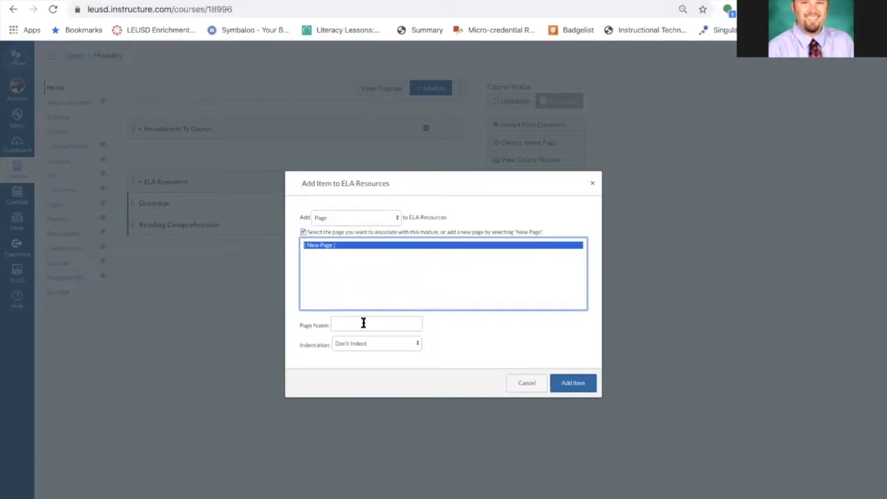
{"action": "left_click", "coordinate": [364, 323]}
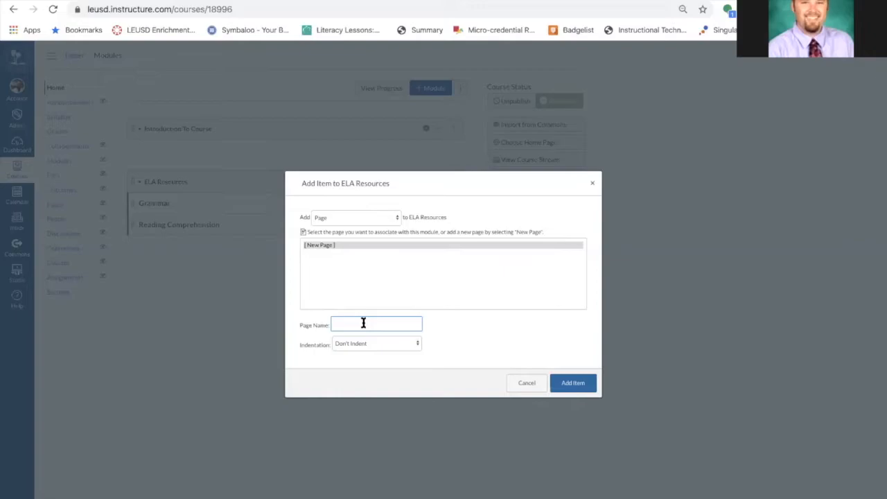
{"action": "type", "text": "se"}
{"action": "type", "text": "eason"}
{"action": "type", "text": "s"}
{"action": "left_click", "coordinate": [573, 385]}
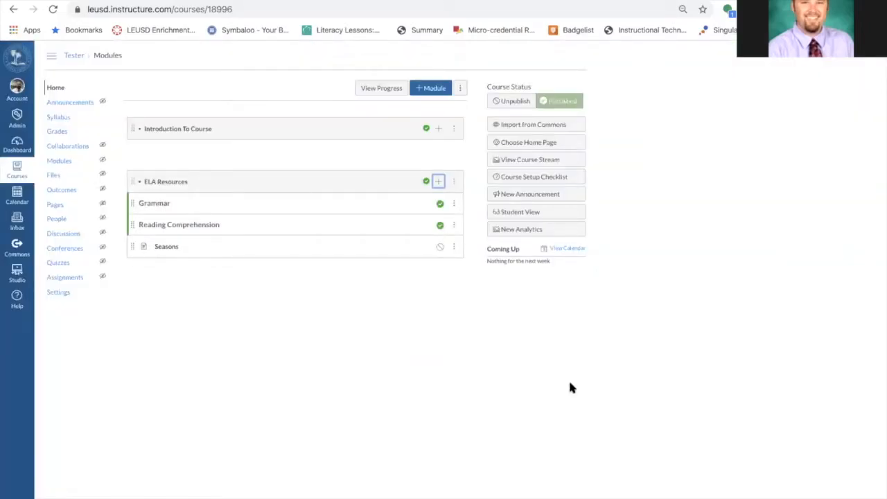
{"action": "left_click", "coordinate": [441, 247]}
Open the Seasons page, then search Google for seasons in a new browser tab
{"action": "left_click", "coordinate": [166, 247]}
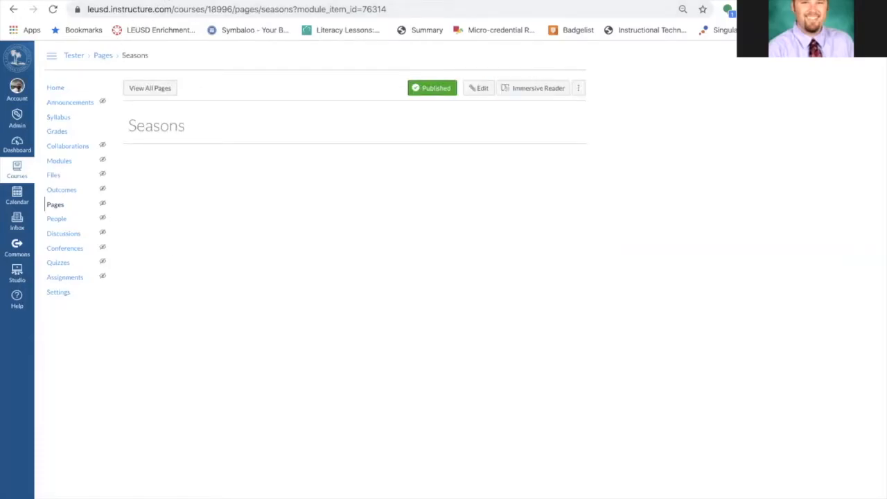
{"action": "key", "text": "ctrl+t"}
{"action": "type", "text": "s"}
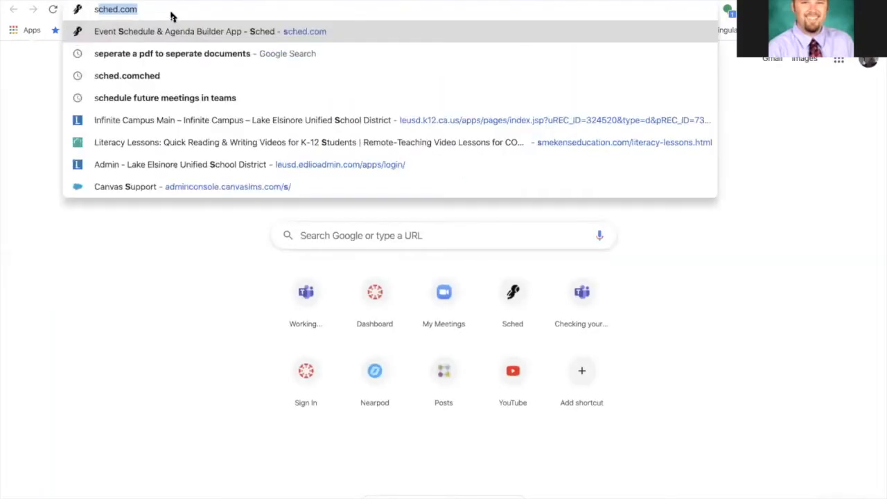
{"action": "type", "text": "eason"}
{"action": "key", "text": "Return"}
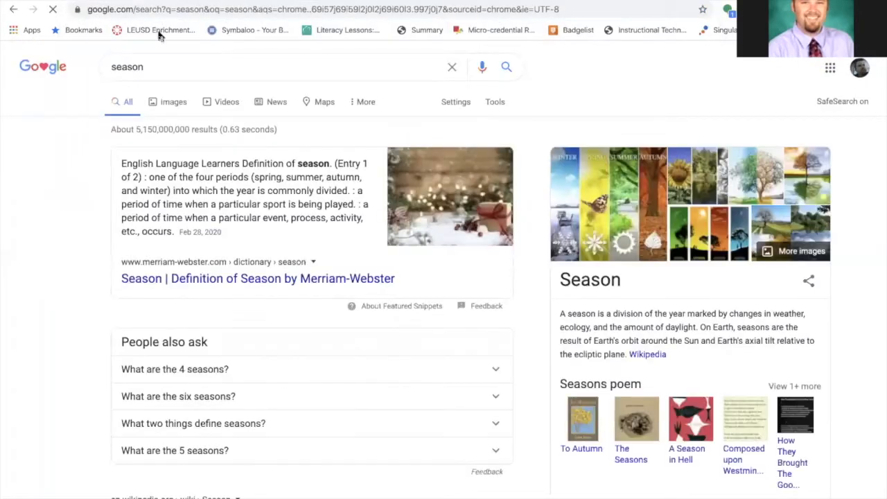
{"action": "left_click", "coordinate": [150, 68]}
{"action": "type", "text": "s"}
{"action": "key", "text": "Return"}
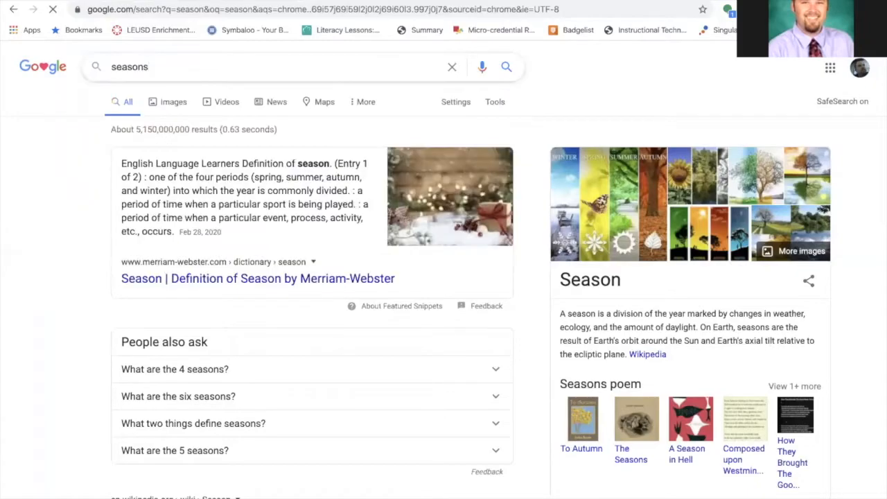
Open the Live Science article The Four Seasons from the search results
{"action": "scroll", "coordinate": [95, 225], "scroll_direction": "down", "scroll_amount": 3}
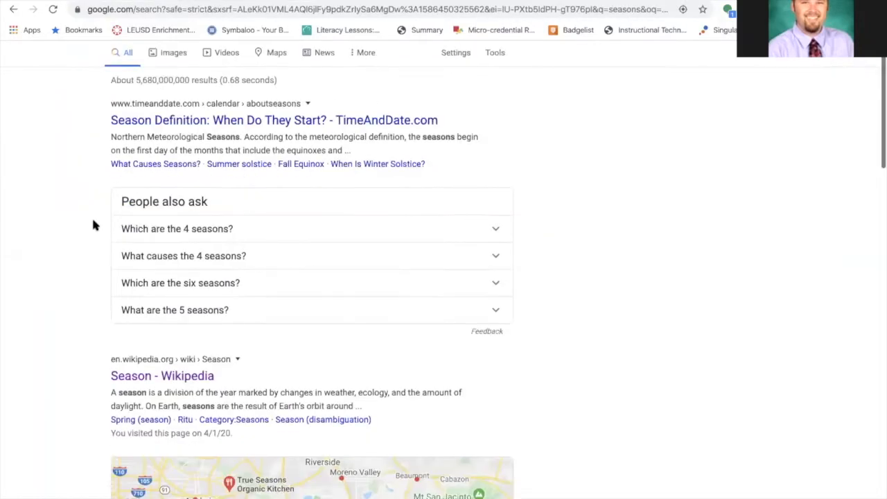
{"action": "scroll", "coordinate": [94, 224], "scroll_direction": "down", "scroll_amount": 8}
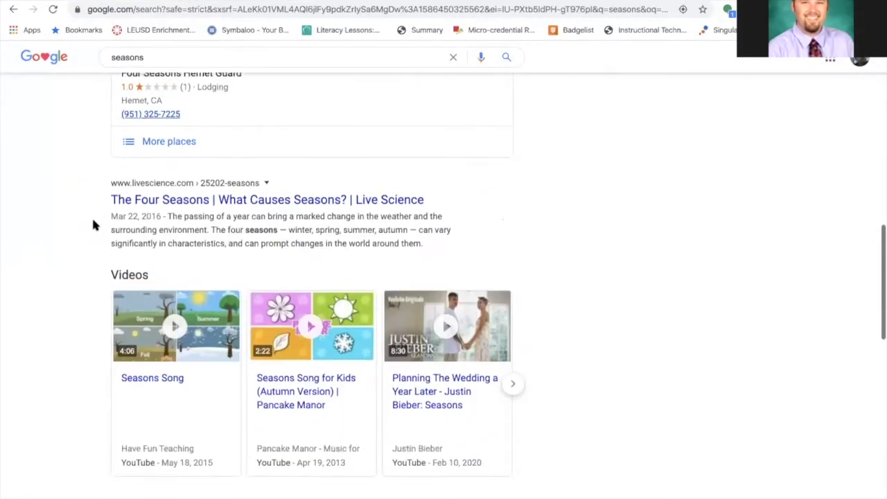
{"action": "left_click", "coordinate": [164, 203]}
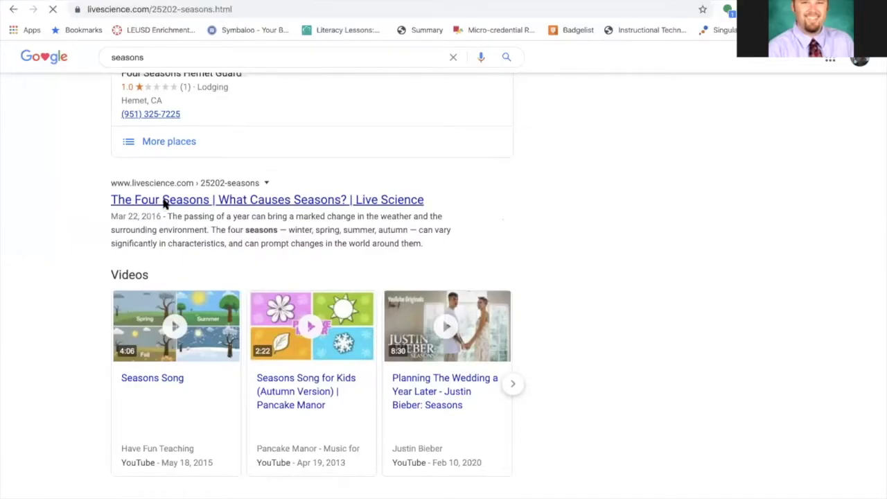
Select and copy the article's body text starting from its first paragraph, dismissing the newsletter popup
{"action": "scroll", "coordinate": [165, 202], "scroll_direction": "down", "scroll_amount": 5}
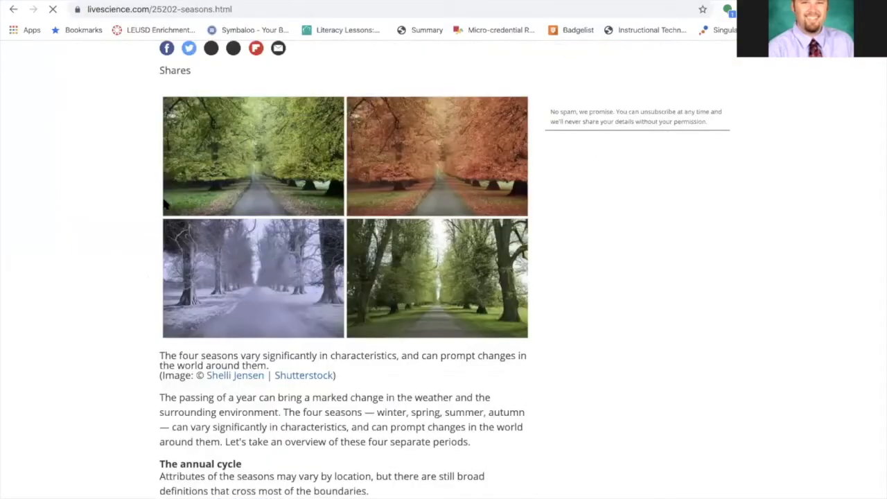
{"action": "scroll", "coordinate": [164, 202], "scroll_direction": "down", "scroll_amount": 1}
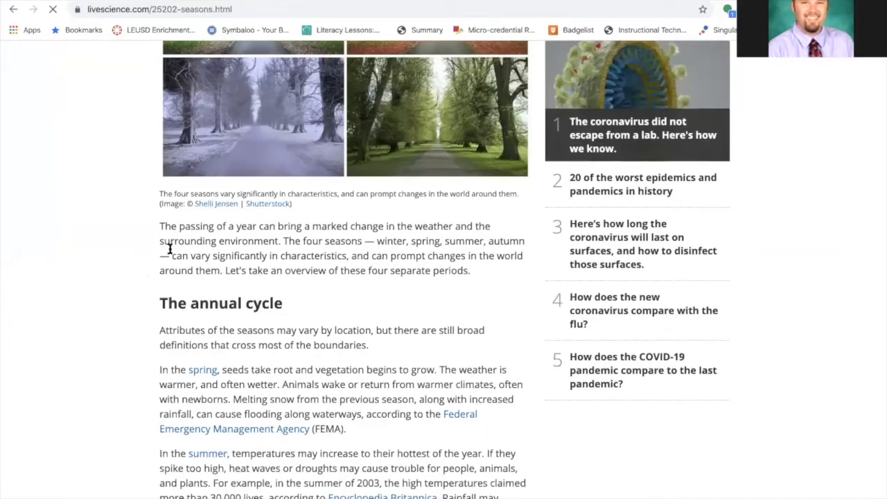
{"action": "scroll", "coordinate": [178, 284], "scroll_direction": "down", "scroll_amount": 2}
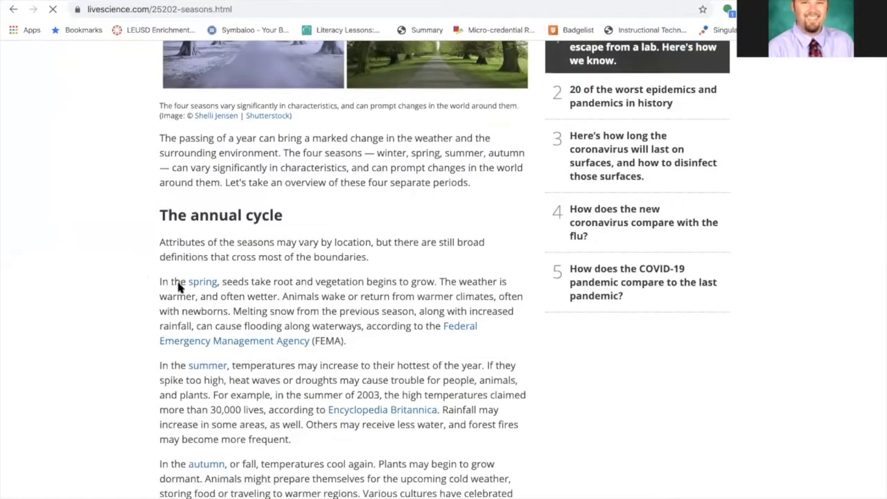
{"action": "scroll", "coordinate": [179, 284], "scroll_direction": "up", "scroll_amount": 4}
{"action": "scroll", "coordinate": [178, 287], "scroll_direction": "down", "scroll_amount": 1}
{"action": "scroll", "coordinate": [179, 287], "scroll_direction": "up", "scroll_amount": 3}
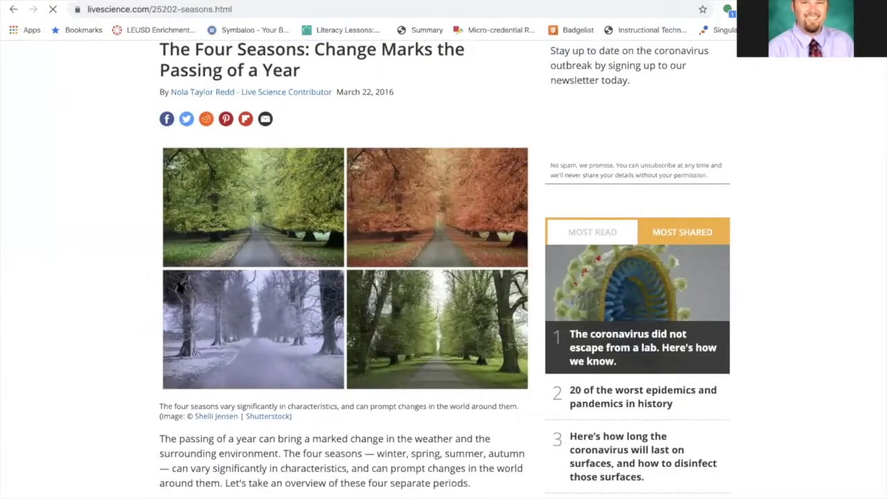
{"action": "scroll", "coordinate": [179, 287], "scroll_direction": "up", "scroll_amount": 1}
{"action": "scroll", "coordinate": [179, 288], "scroll_direction": "down", "scroll_amount": 1}
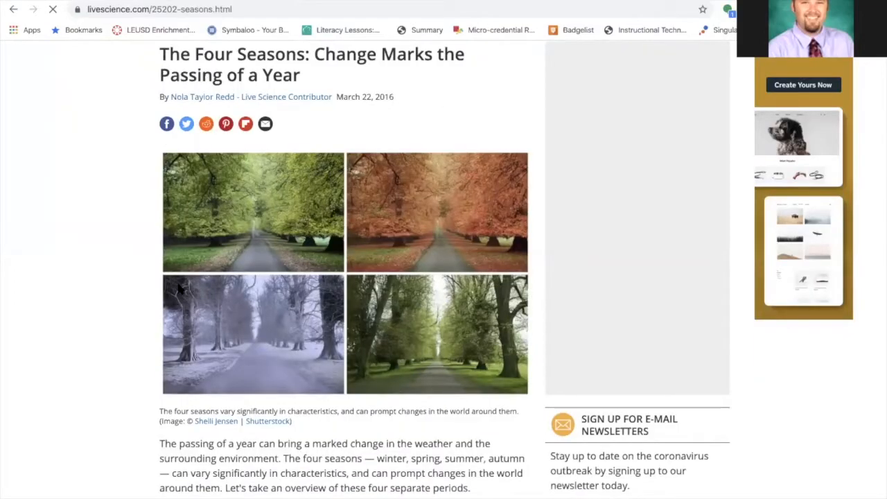
{"action": "scroll", "coordinate": [178, 288], "scroll_direction": "down", "scroll_amount": 3}
{"action": "left_click_drag", "start_coordinate": [158, 224], "coordinate": [317, 147]}
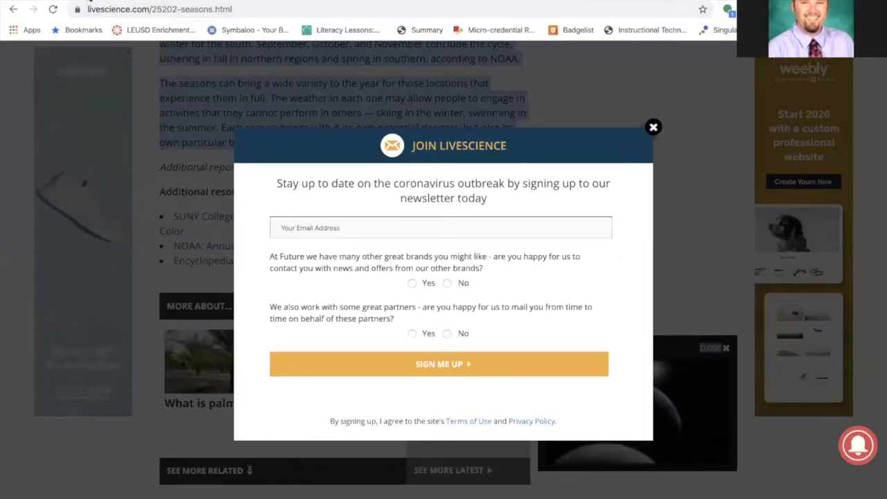
{"action": "left_click", "coordinate": [653, 128]}
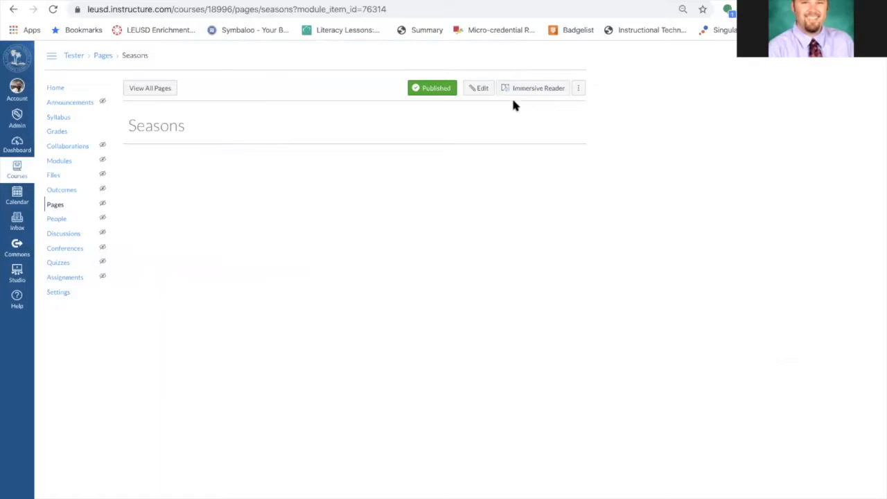
Edit the Seasons page and paste the copied article text into its body
{"action": "left_click", "coordinate": [481, 90]}
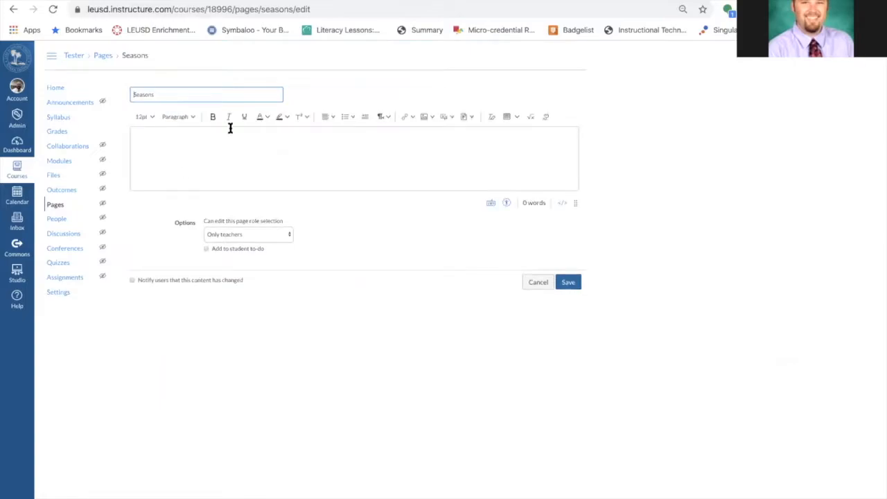
{"action": "scroll", "coordinate": [280, 123], "scroll_direction": "up", "scroll_amount": 5}
{"action": "scroll", "coordinate": [281, 123], "scroll_direction": "left", "scroll_amount": 2}
{"action": "scroll", "coordinate": [282, 123], "scroll_direction": "right", "scroll_amount": 1}
{"action": "scroll", "coordinate": [281, 128], "scroll_direction": "right", "scroll_amount": 1}
{"action": "left_click", "coordinate": [113, 151]}
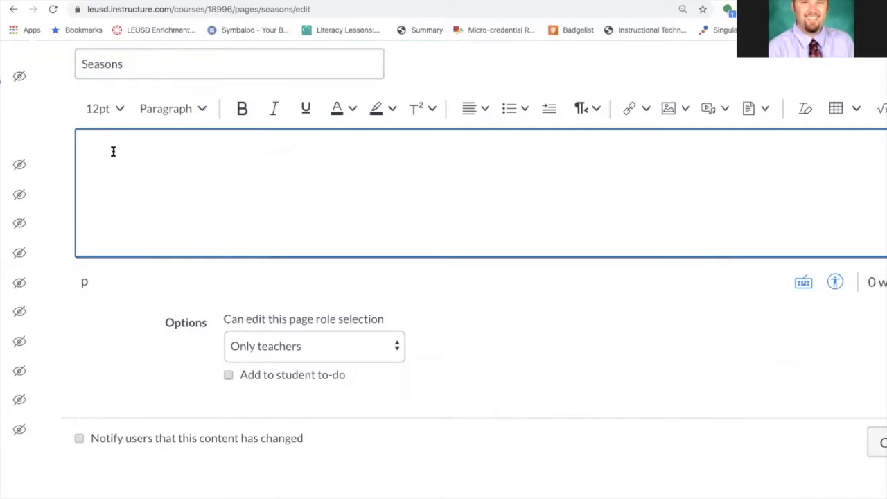
{"action": "key", "text": "ctrl+v"}
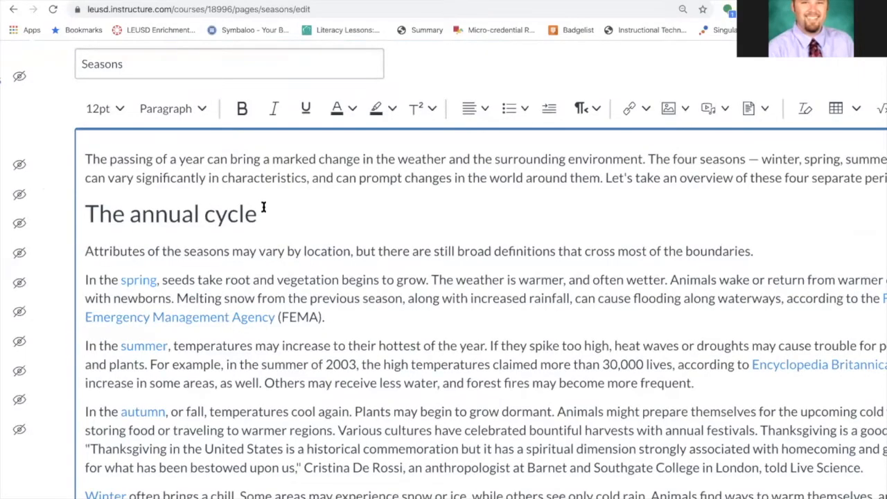
Delete the leftover media player block (CLOSE, volume, PLAY SOUND) from the pasted text
{"action": "scroll", "coordinate": [261, 156], "scroll_direction": "down", "scroll_amount": 5}
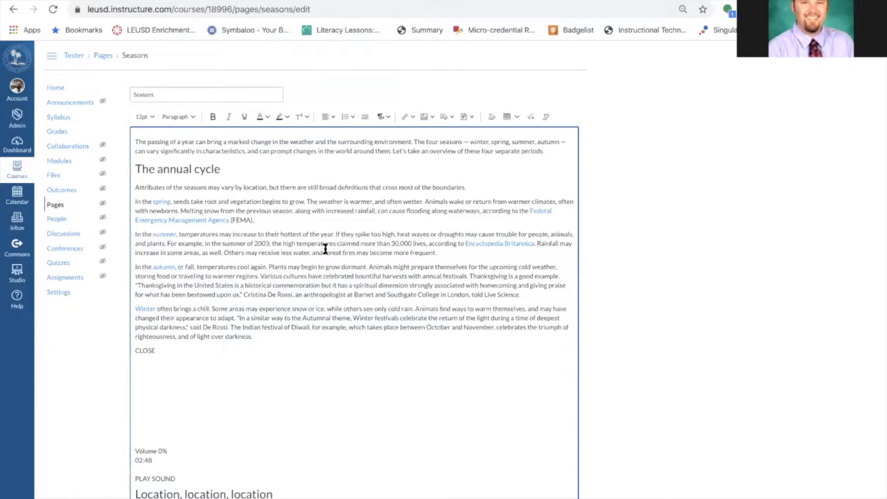
{"action": "scroll", "coordinate": [325, 248], "scroll_direction": "down", "scroll_amount": 1}
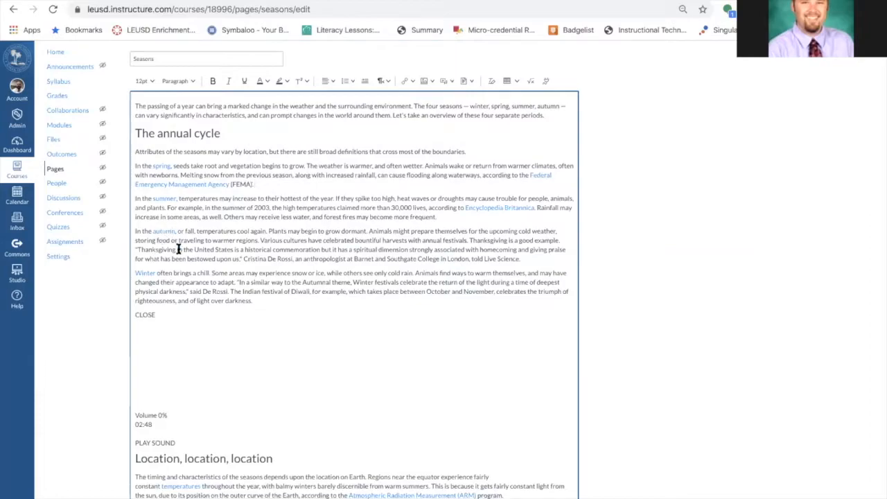
{"action": "left_click_drag", "start_coordinate": [174, 432], "coordinate": [128, 312]}
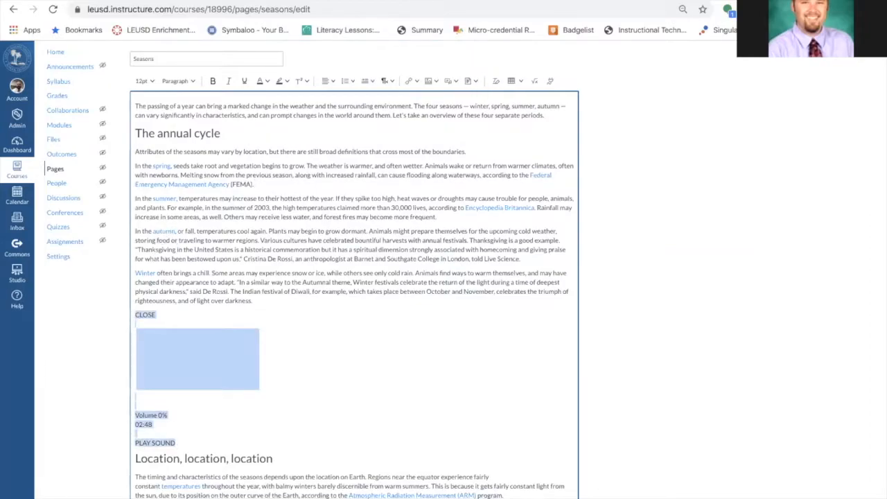
{"action": "key", "text": "BackSpace"}
{"action": "key", "text": "BackSpace"}
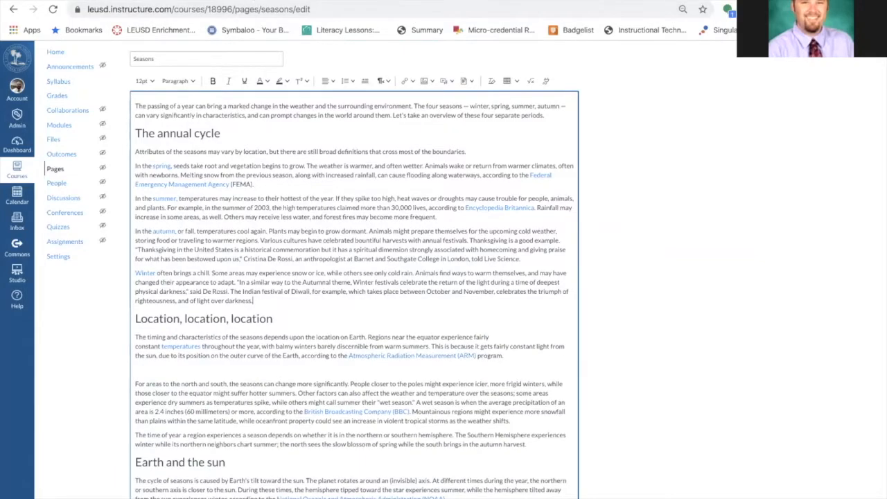
Copy the Live Science article's URL and add a 'Curated from' credit line with that link at the bottom of the Seasons page
{"action": "left_click", "coordinate": [251, 1]}
{"action": "left_click", "coordinate": [247, 6]}
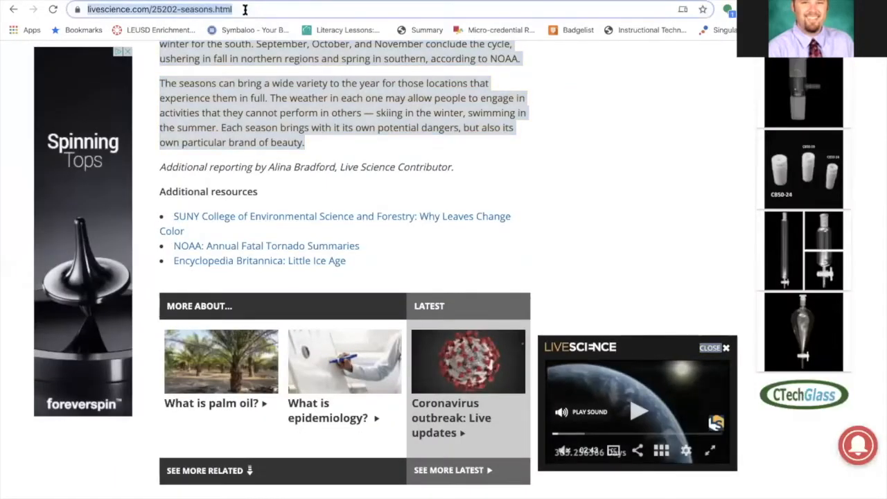
{"action": "left_click", "coordinate": [125, 0]}
{"action": "scroll", "coordinate": [349, 328], "scroll_direction": "down", "scroll_amount": 15}
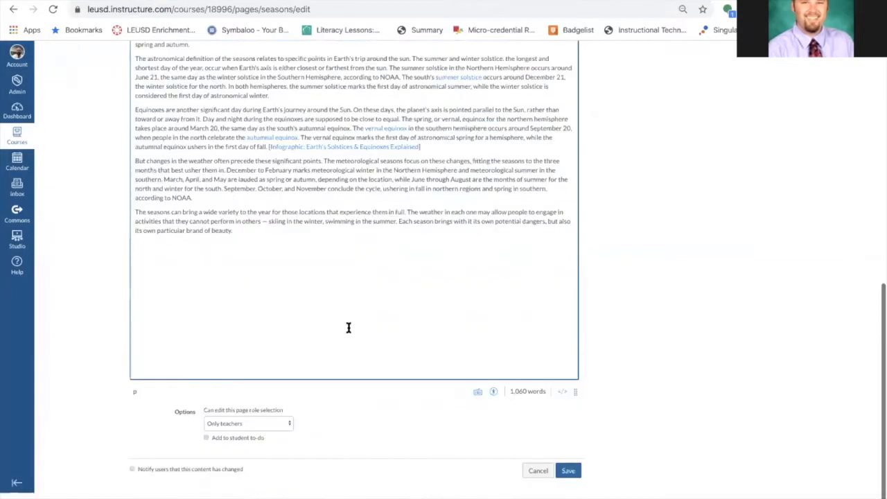
{"action": "left_click", "coordinate": [261, 267]}
{"action": "key", "text": "Return"}
{"action": "key", "text": "Return"}
{"action": "type", "text": "Curated from https://www.livescience.com/25202-seasons.html"}
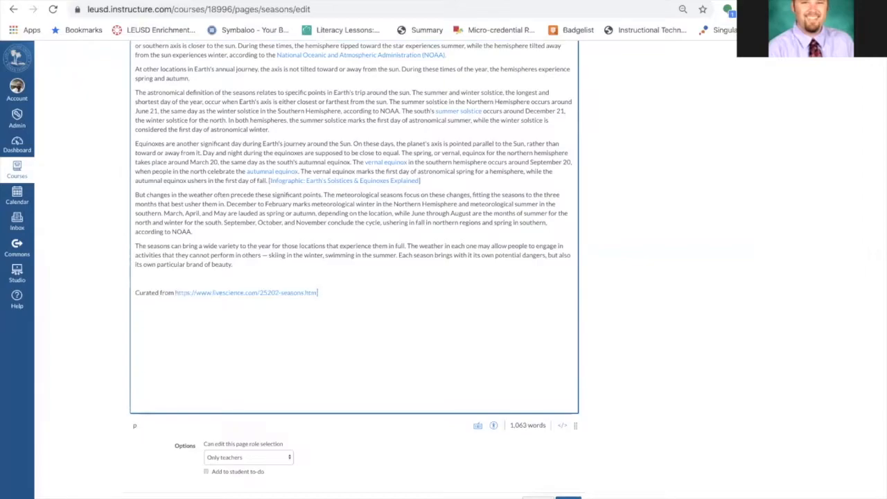
Insert the line 'Hey guys, read this first:' above the article text and save the Seasons page
{"action": "scroll", "coordinate": [303, 245], "scroll_direction": "up", "scroll_amount": 3}
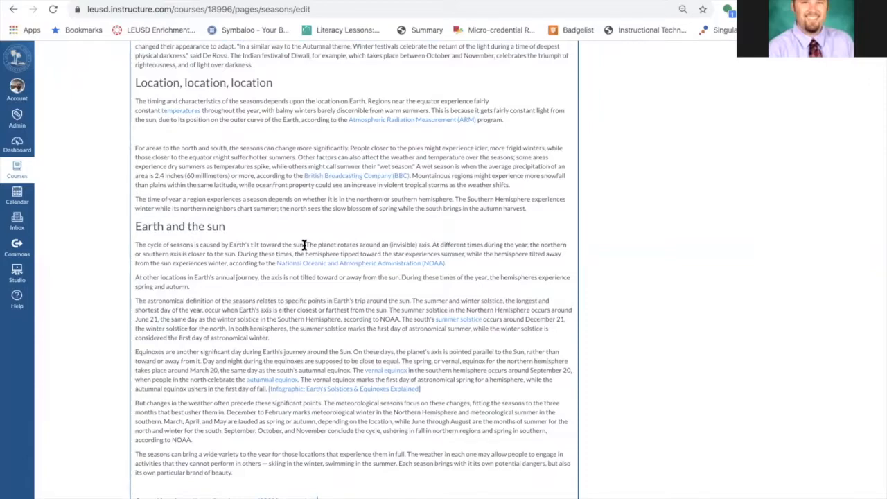
{"action": "scroll", "coordinate": [303, 246], "scroll_direction": "up", "scroll_amount": 4}
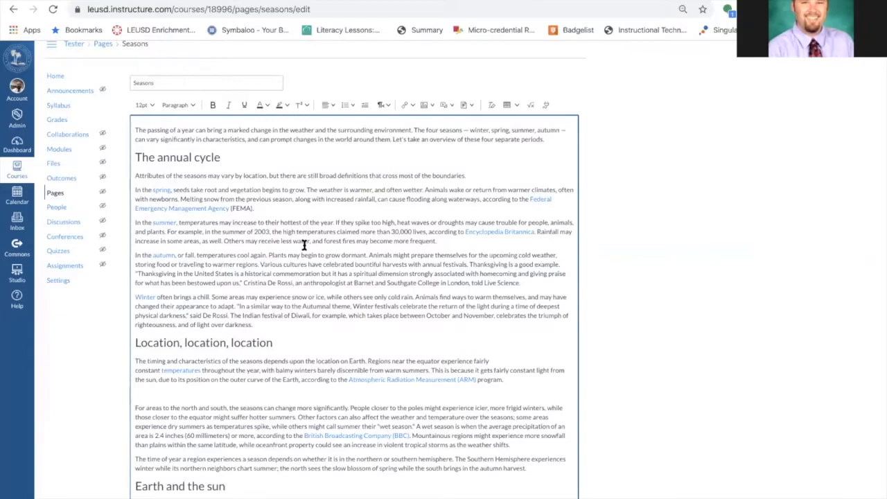
{"action": "scroll", "coordinate": [490, 369], "scroll_direction": "down", "scroll_amount": 3}
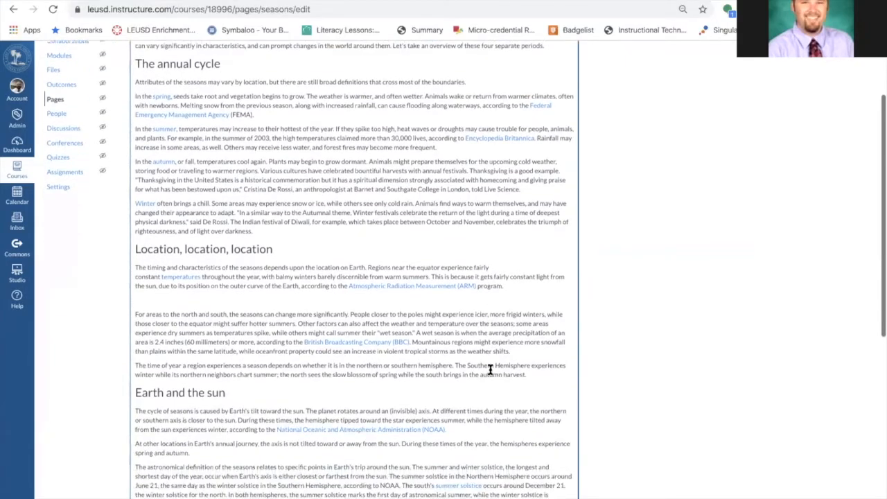
{"action": "scroll", "coordinate": [280, 258], "scroll_direction": "up", "scroll_amount": 4}
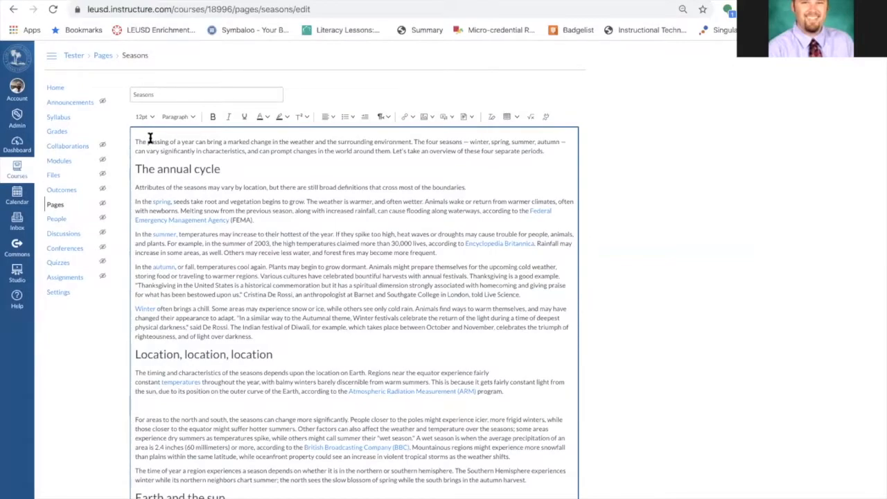
{"action": "left_click", "coordinate": [135, 141]}
{"action": "key", "text": "Return"}
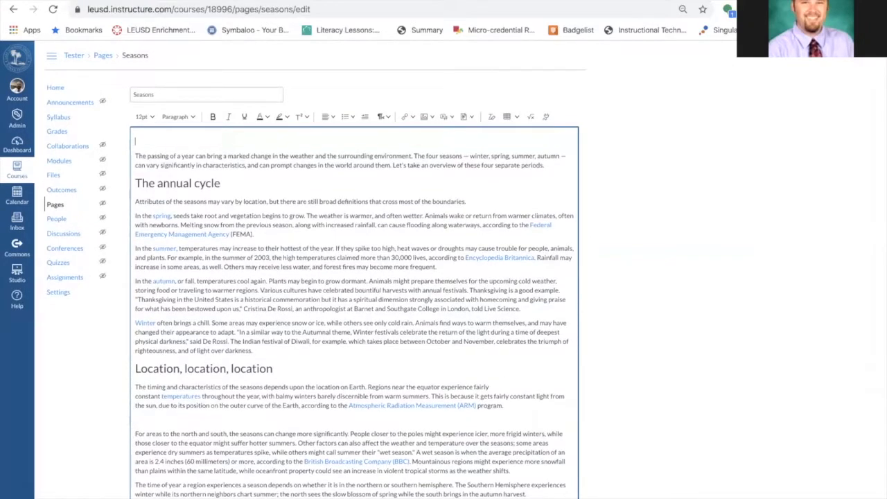
{"action": "key", "text": "Return"}
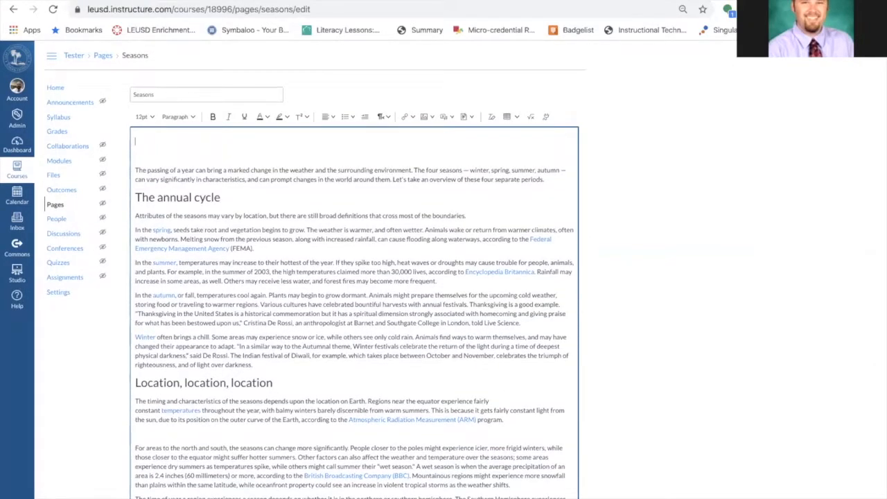
{"action": "type", "text": "Hey guys, read this first:"}
{"action": "key", "text": "Return"}
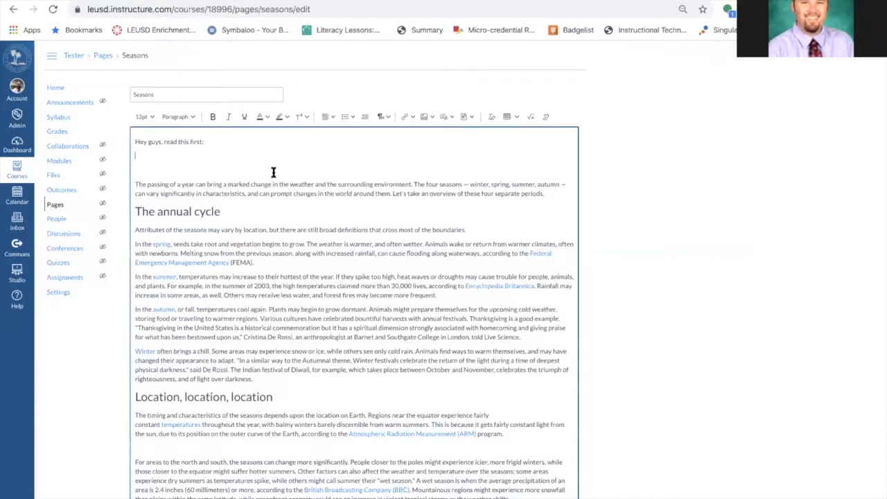
{"action": "key", "text": "BackSpace"}
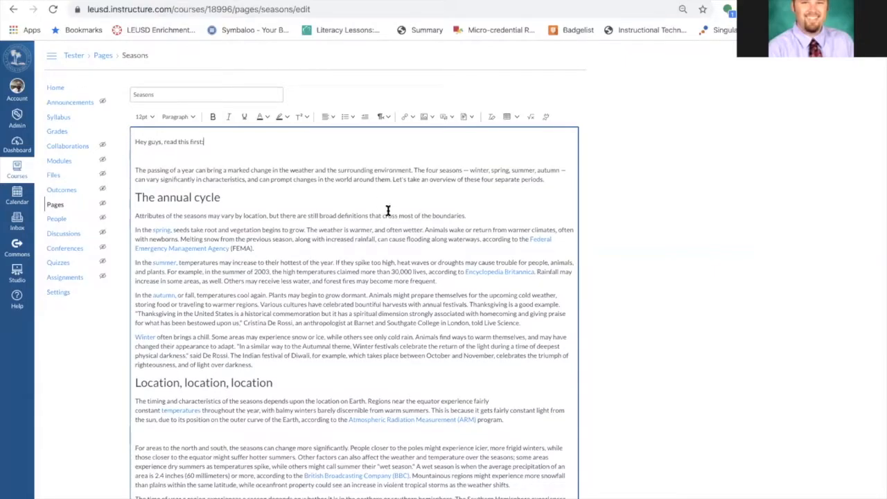
{"action": "scroll", "coordinate": [388, 210], "scroll_direction": "down", "scroll_amount": 15}
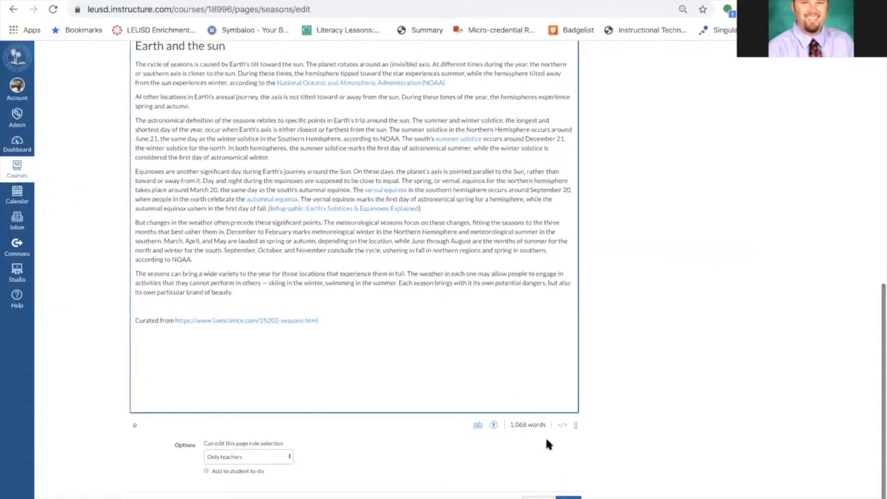
{"action": "left_click", "coordinate": [570, 496]}
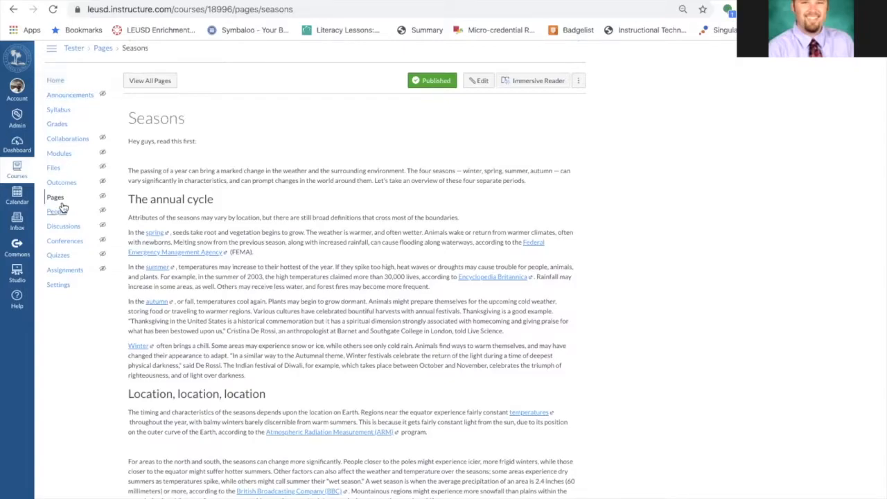
Open Student View from the course home and view the Seasons page as a student
{"action": "left_click", "coordinate": [59, 81]}
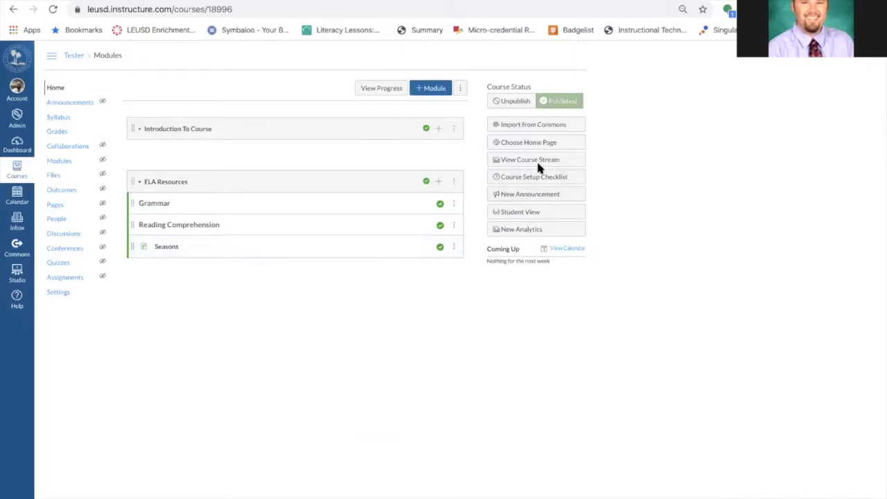
{"action": "left_click", "coordinate": [523, 212]}
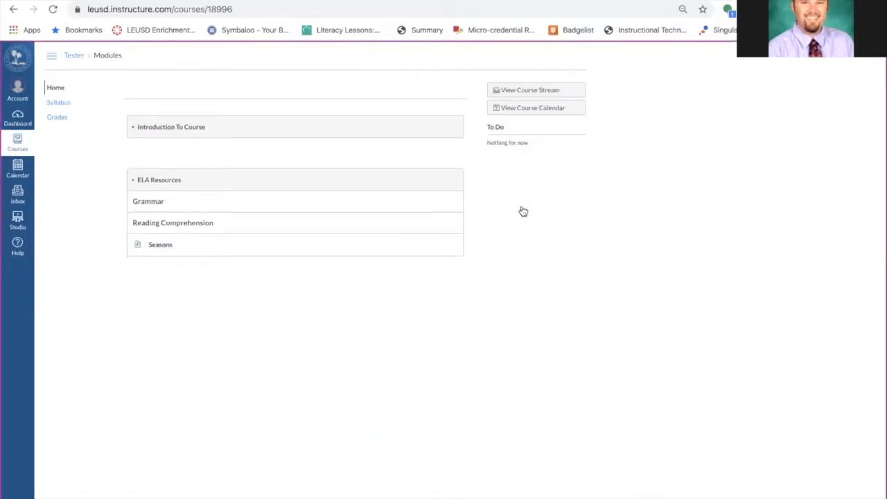
{"action": "left_click", "coordinate": [158, 247]}
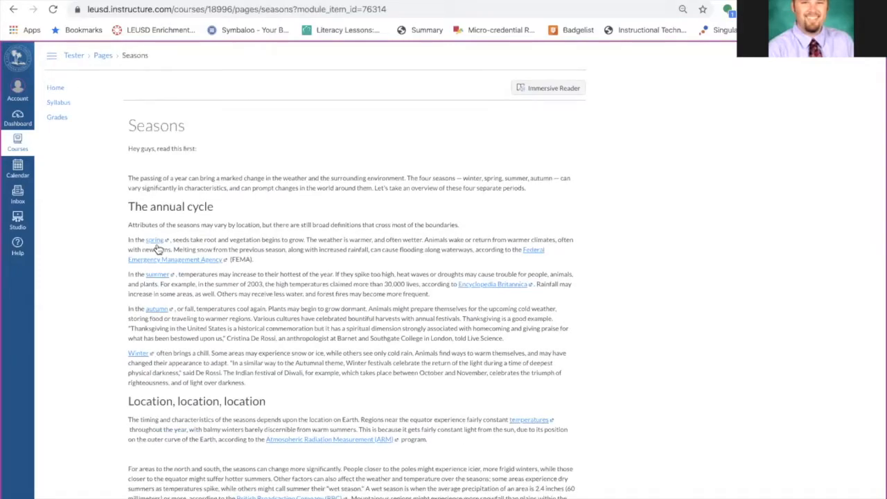
{"action": "scroll", "coordinate": [158, 248], "scroll_direction": "down", "scroll_amount": 1}
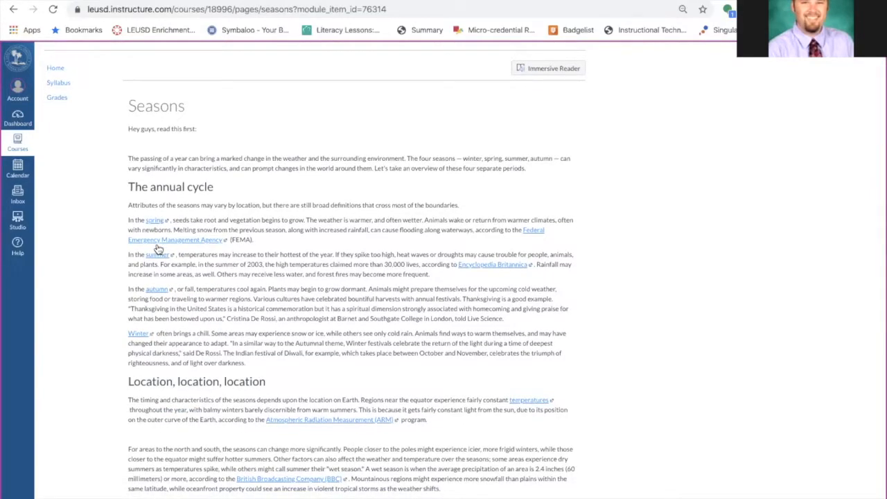
{"action": "scroll", "coordinate": [285, 154], "scroll_direction": "up", "scroll_amount": 1}
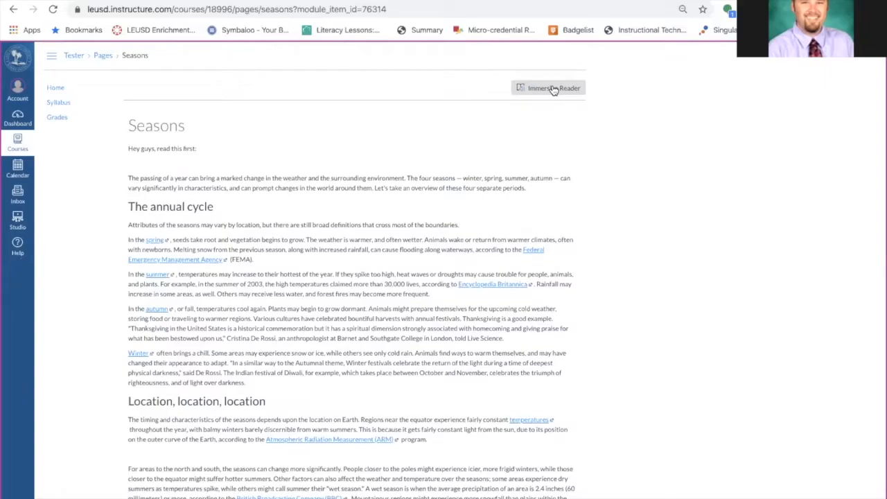
Open the Seasons page in Immersive Reader, play it aloud, check the voice speed setting, and exit the reader
{"action": "left_click", "coordinate": [553, 89]}
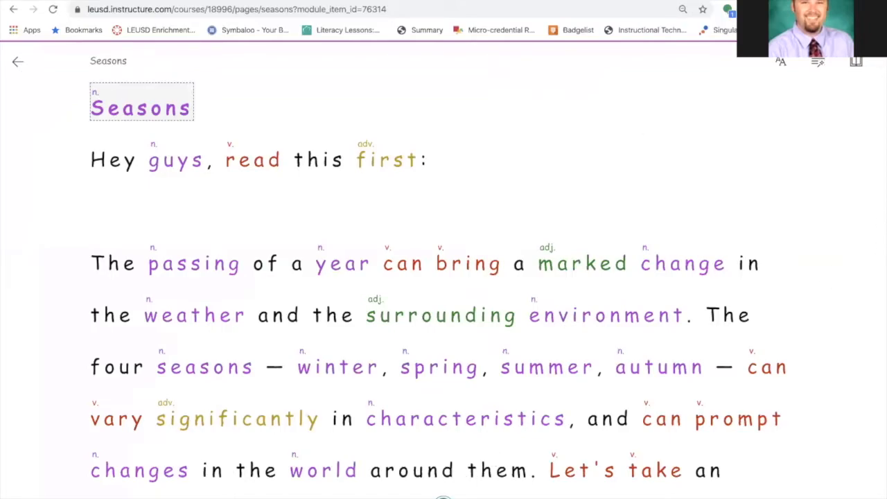
{"action": "left_click", "coordinate": [444, 497]}
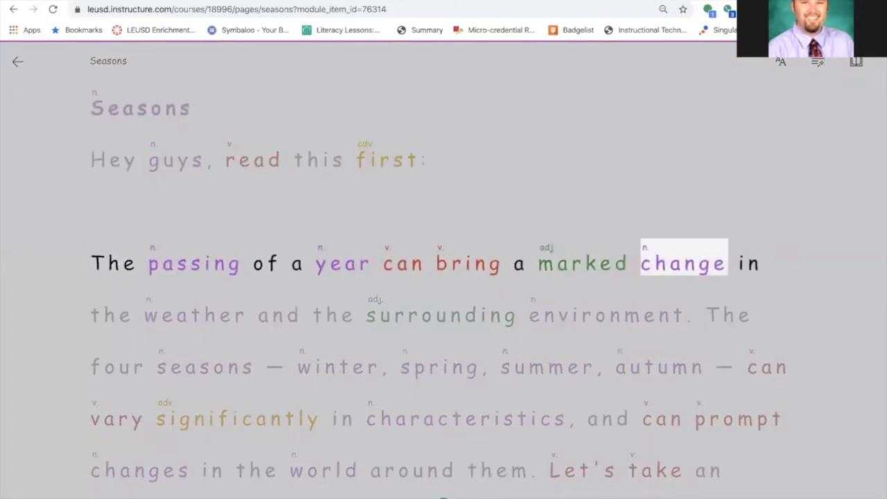
{"action": "left_click", "coordinate": [471, 495]}
{"action": "left_click_drag", "start_coordinate": [461, 414], "coordinate": [446, 412]}
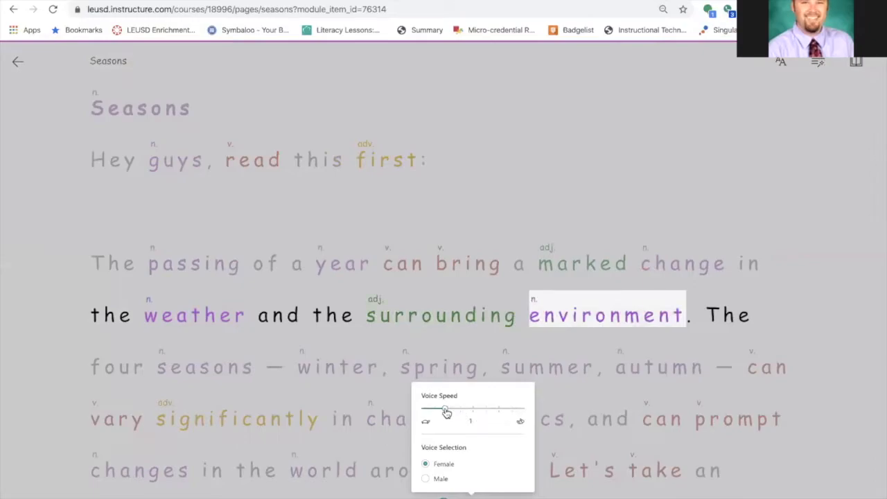
{"action": "left_click", "coordinate": [377, 441]}
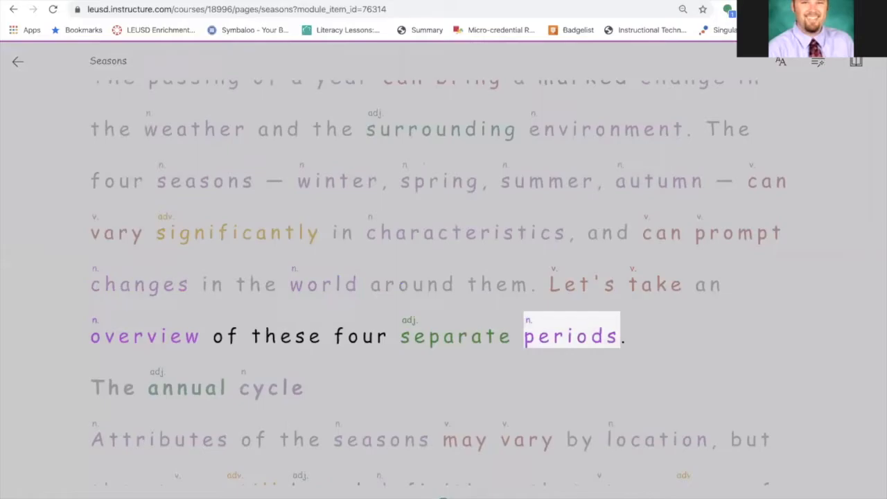
{"action": "left_click", "coordinate": [443, 497]}
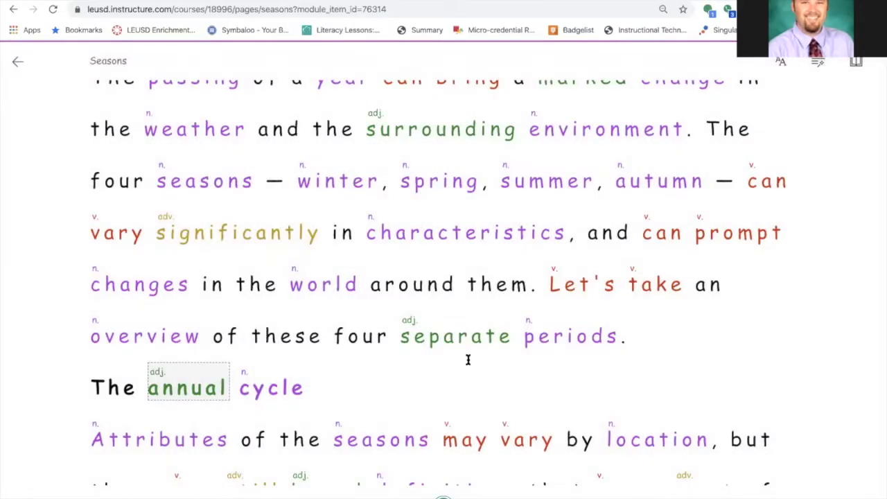
{"action": "scroll", "coordinate": [468, 360], "scroll_direction": "up", "scroll_amount": 3}
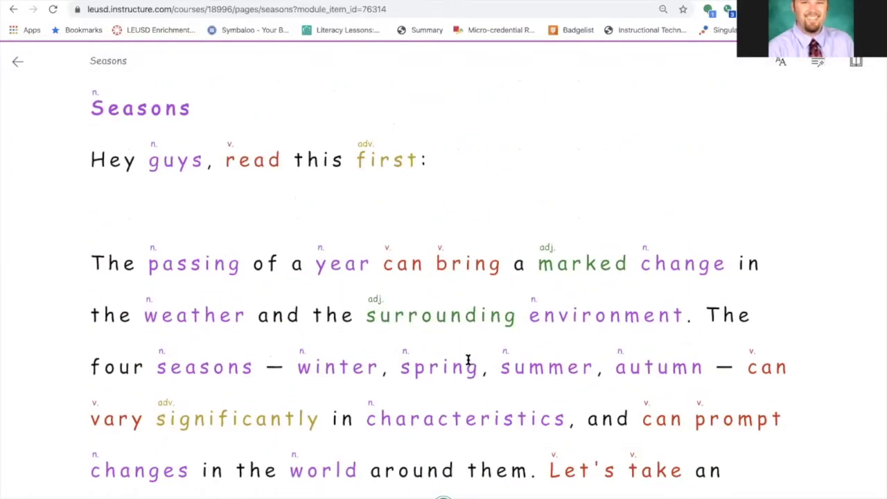
{"action": "left_click", "coordinate": [17, 64]}
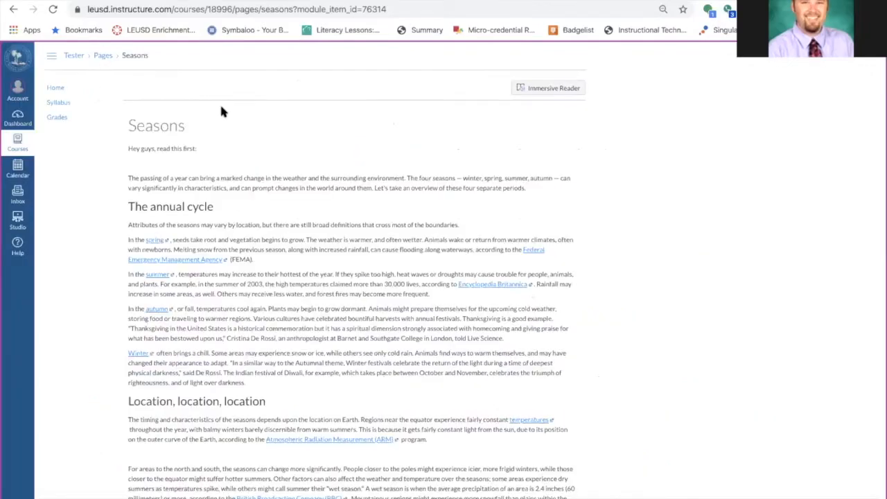
Reopen Immersive Reader, switch the voice selection to Male, and play the page aloud
{"action": "left_click", "coordinate": [554, 88]}
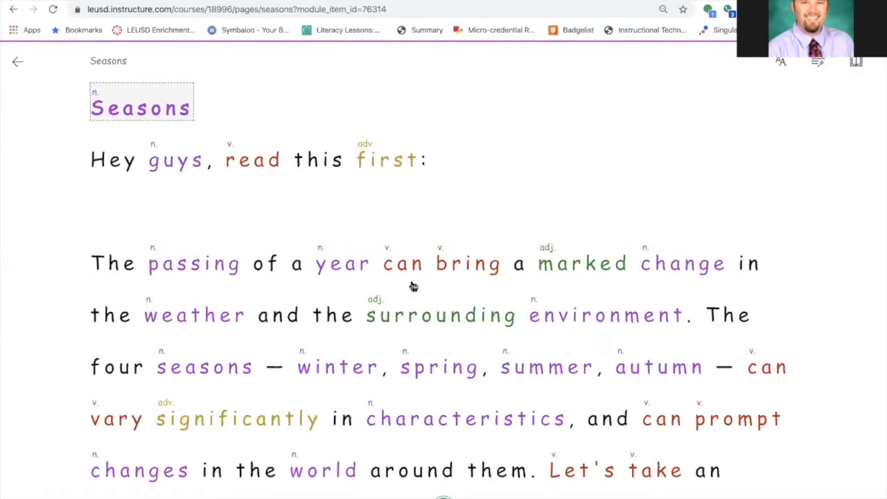
{"action": "scroll", "coordinate": [413, 287], "scroll_direction": "down", "scroll_amount": 5}
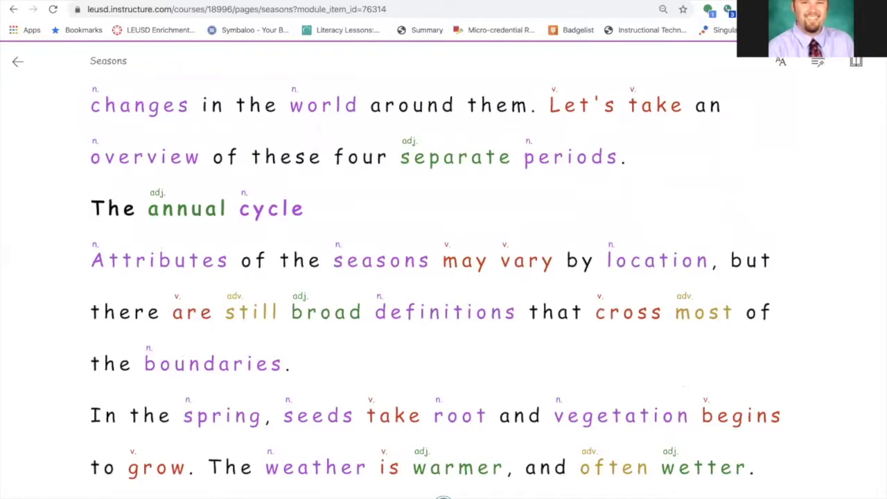
{"action": "left_click", "coordinate": [472, 498]}
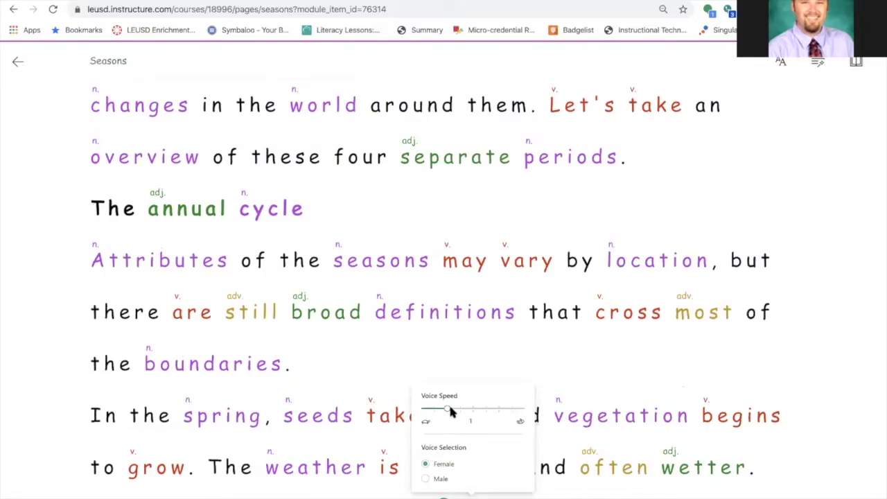
{"action": "left_click", "coordinate": [426, 479]}
{"action": "left_click", "coordinate": [444, 497]}
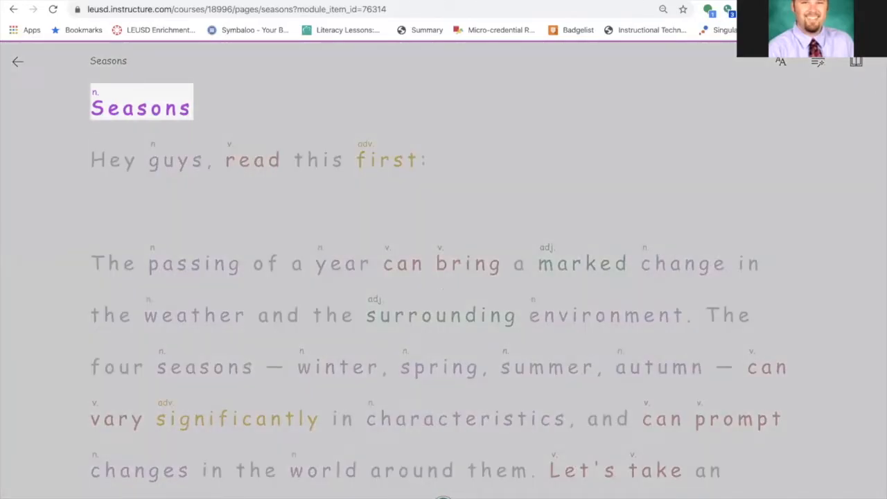
{"action": "left_click", "coordinate": [443, 497]}
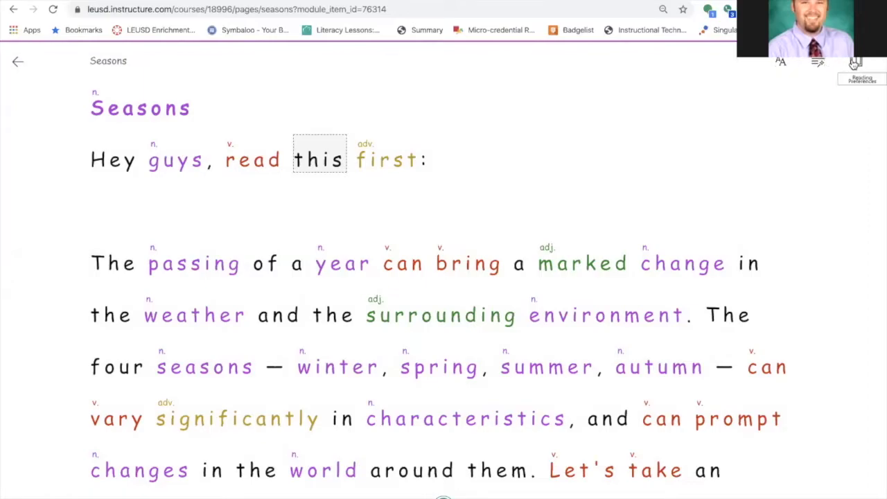
Increase the Immersive Reader text size to 64 and try the Calibri font before returning to Comic Sans
{"action": "left_click", "coordinate": [782, 64]}
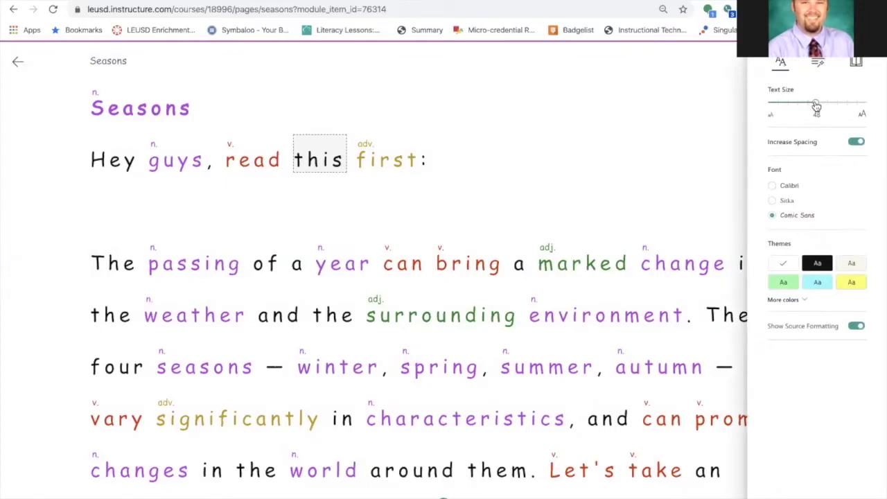
{"action": "left_click_drag", "start_coordinate": [817, 103], "coordinate": [829, 104]}
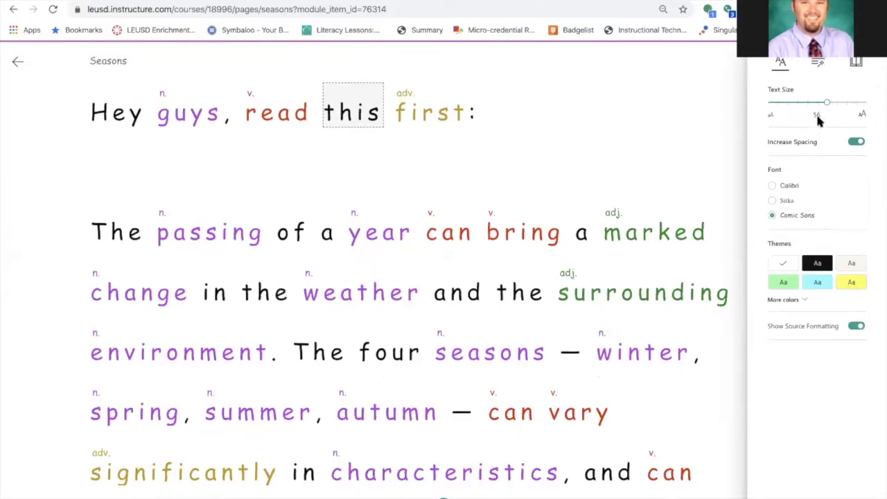
{"action": "left_click_drag", "start_coordinate": [826, 103], "coordinate": [837, 105]}
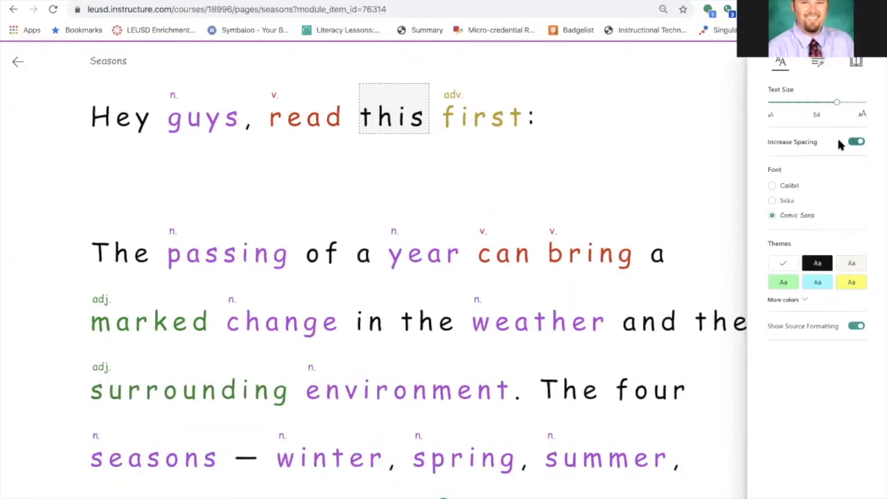
{"action": "left_click", "coordinate": [773, 187]}
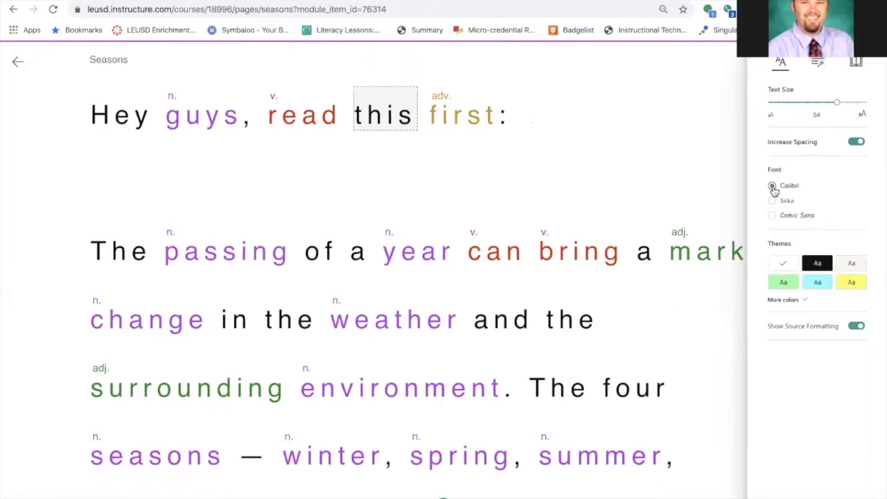
{"action": "left_click", "coordinate": [774, 215]}
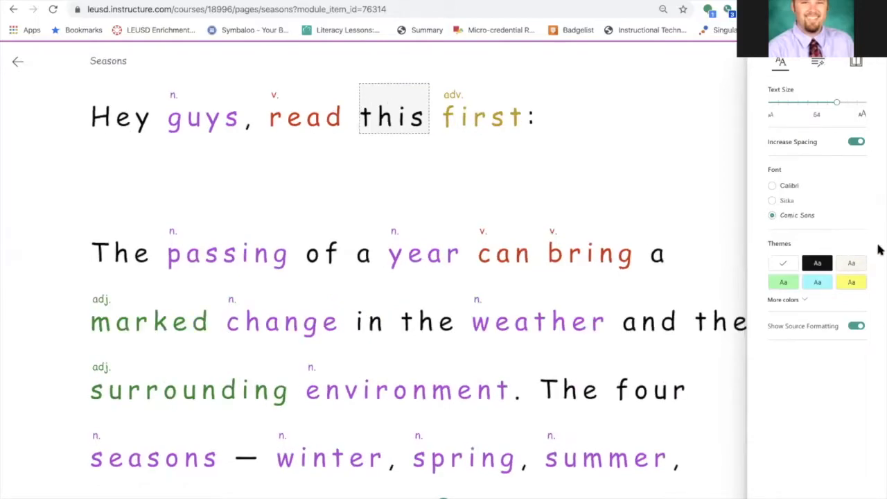
Expand the extra theme colours and try purple and green themes before settling on the light blue theme
{"action": "left_click", "coordinate": [787, 300]}
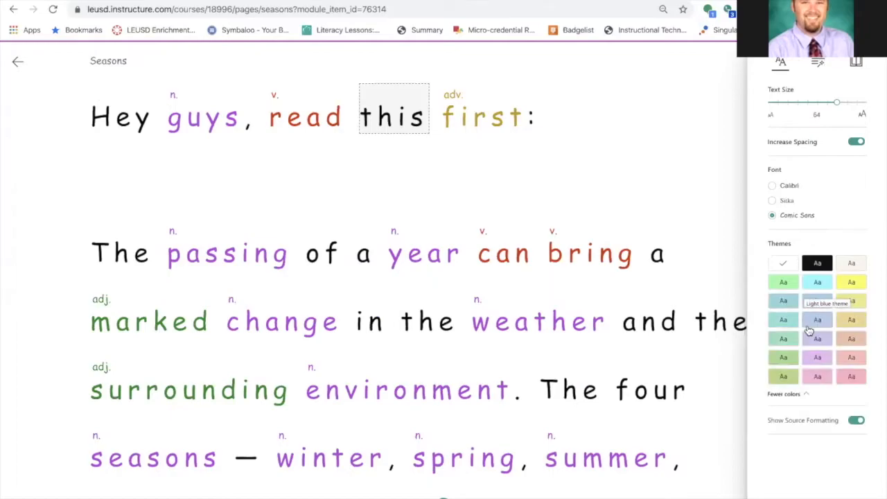
{"action": "left_click", "coordinate": [818, 358]}
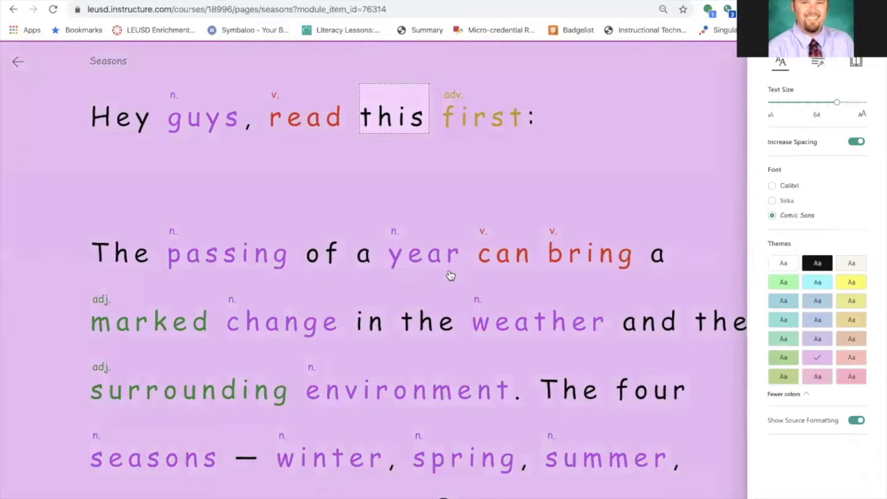
{"action": "left_click", "coordinate": [785, 284]}
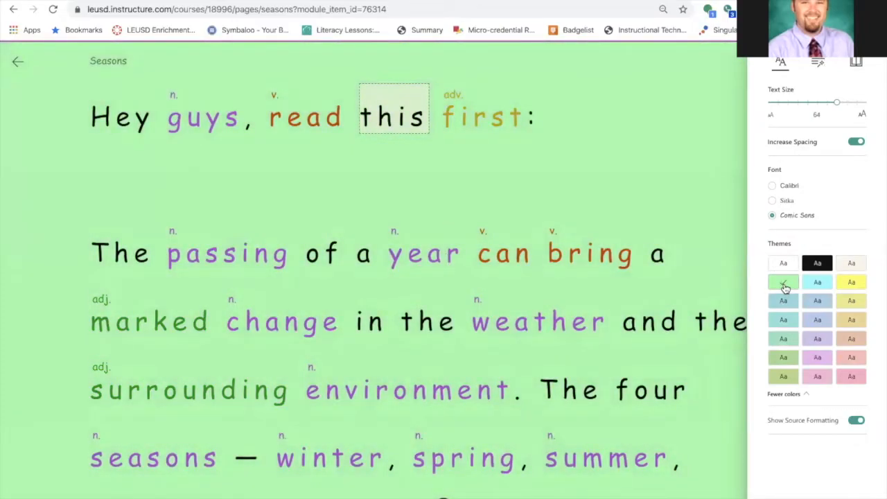
{"action": "left_click", "coordinate": [819, 285]}
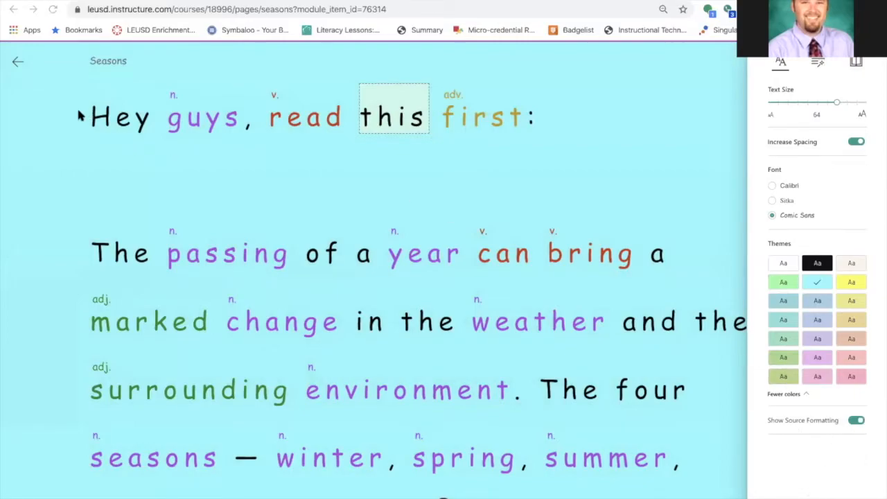
Select the first line of text, then toggle Increase Spacing off and back on in text preferences
{"action": "left_click_drag", "start_coordinate": [92, 116], "coordinate": [538, 104]}
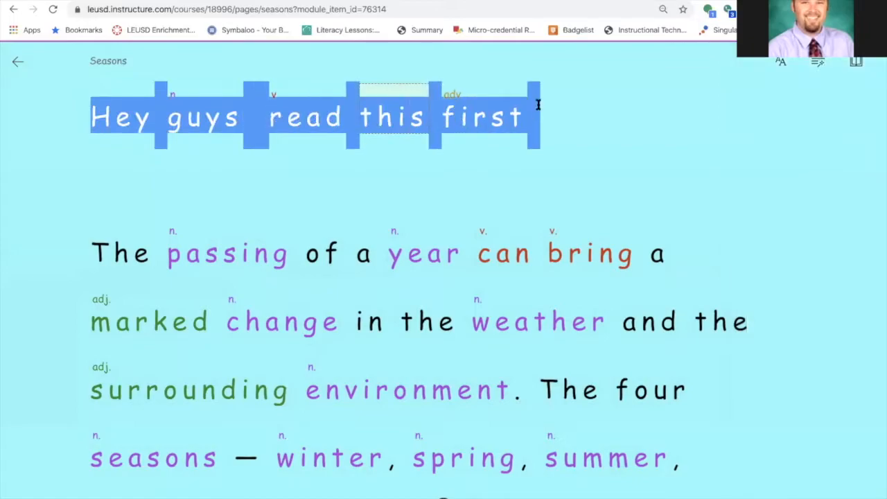
{"action": "left_click", "coordinate": [636, 156]}
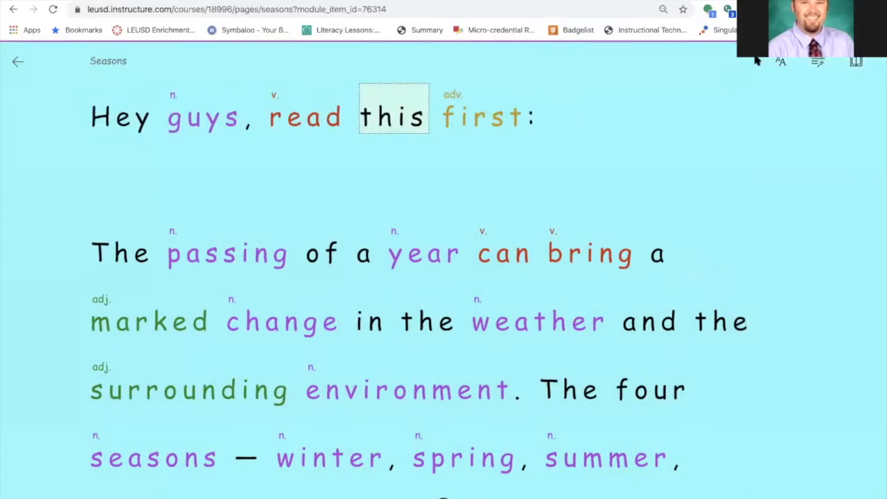
{"action": "left_click", "coordinate": [782, 64]}
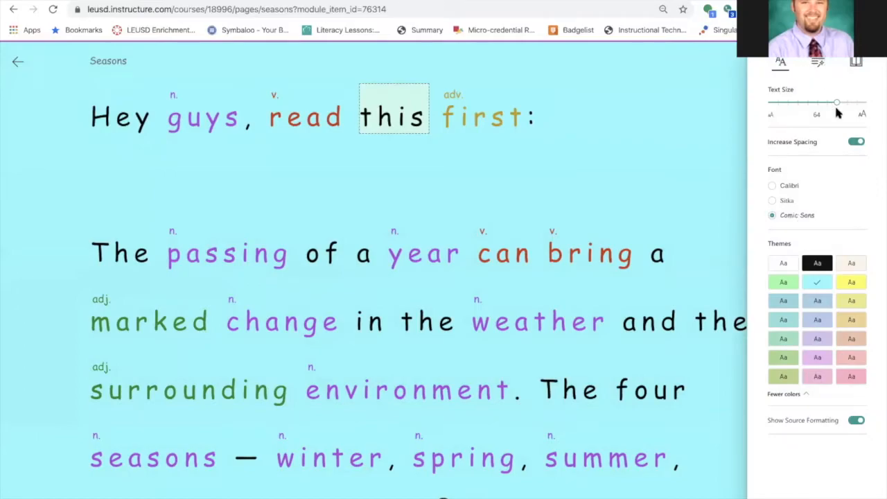
{"action": "left_click", "coordinate": [856, 142]}
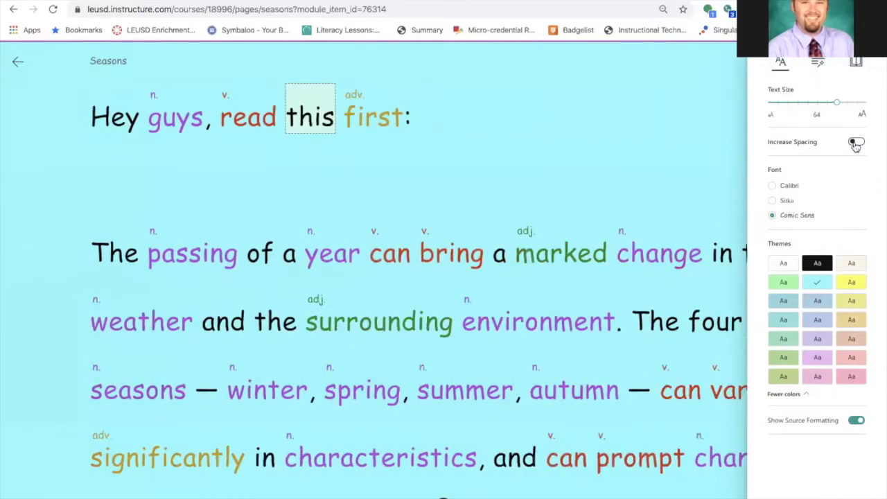
{"action": "left_click", "coordinate": [856, 142]}
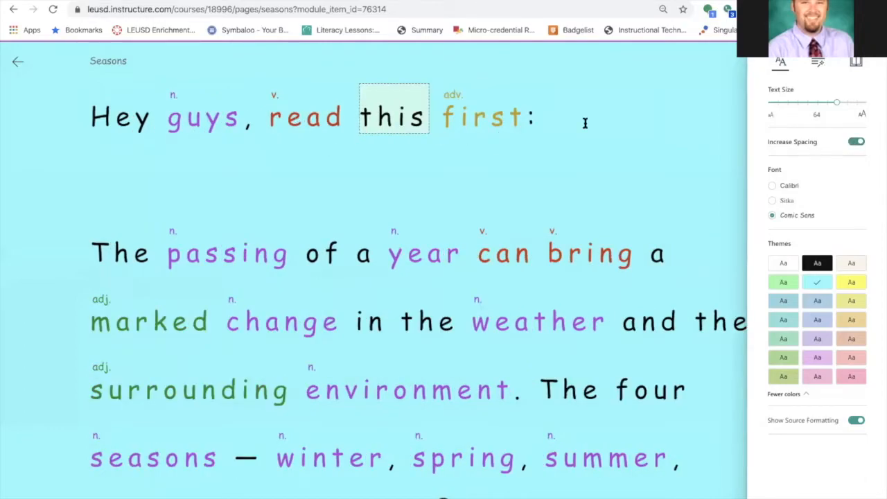
In grammar options, toggle syllable breaks on and off and switch off noun highlighting
{"action": "left_click", "coordinate": [819, 65]}
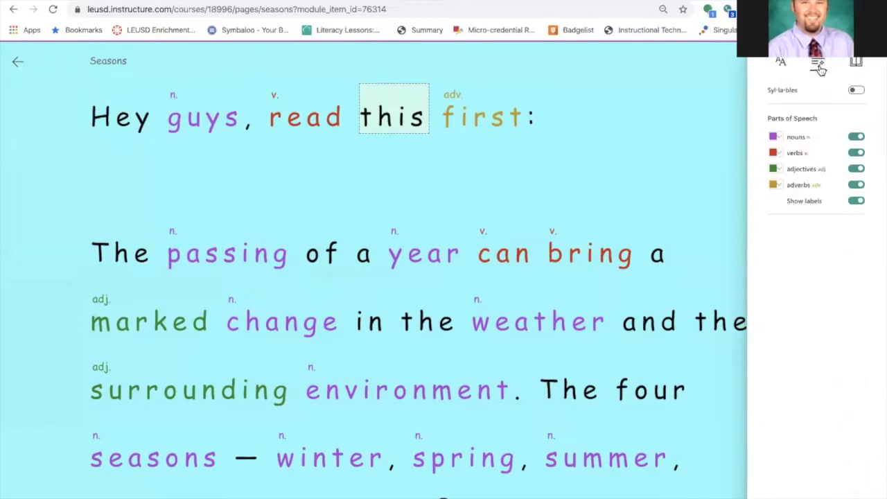
{"action": "left_click", "coordinate": [857, 91]}
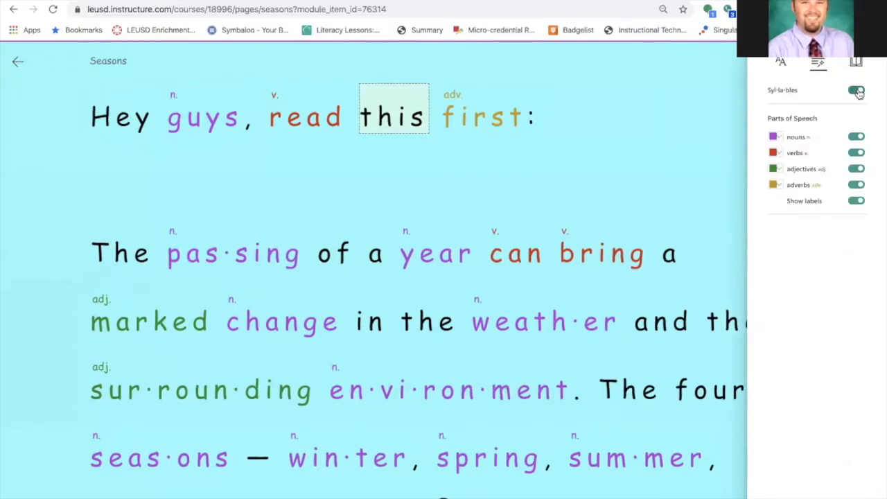
{"action": "left_click", "coordinate": [858, 91]}
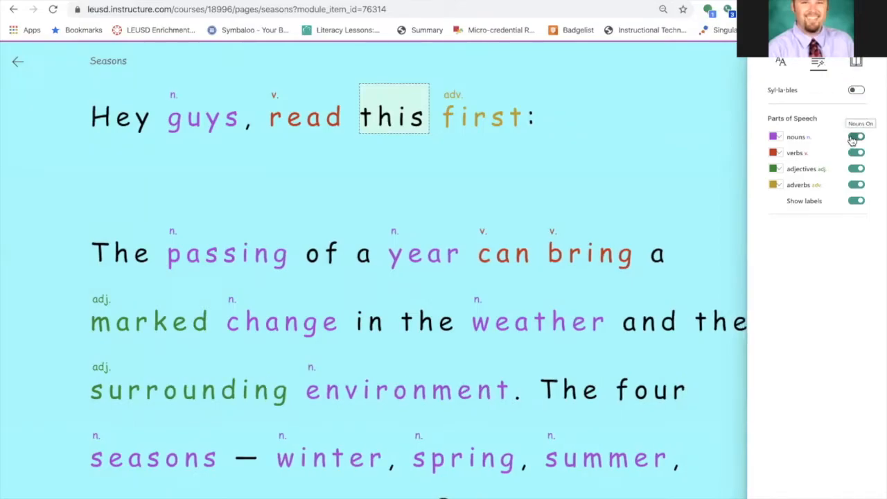
{"action": "left_click", "coordinate": [854, 138]}
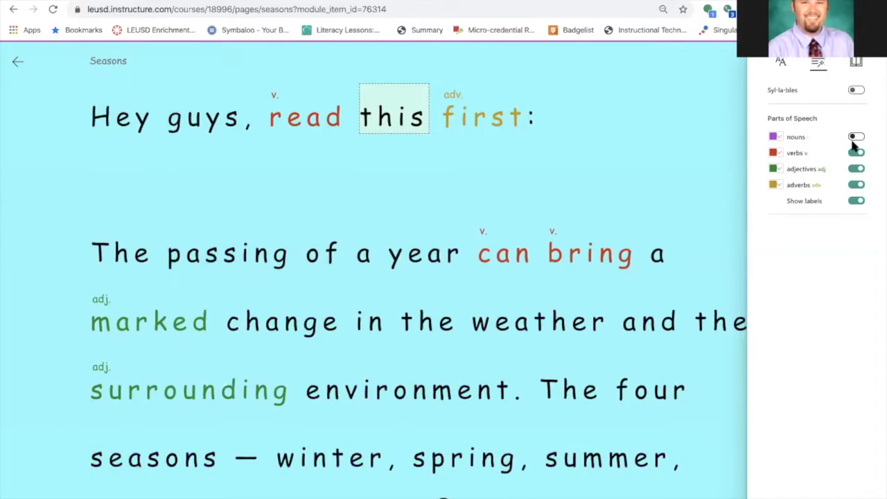
Set the reader theme back to white in text preferences
{"action": "left_click", "coordinate": [782, 64]}
{"action": "left_click", "coordinate": [782, 264]}
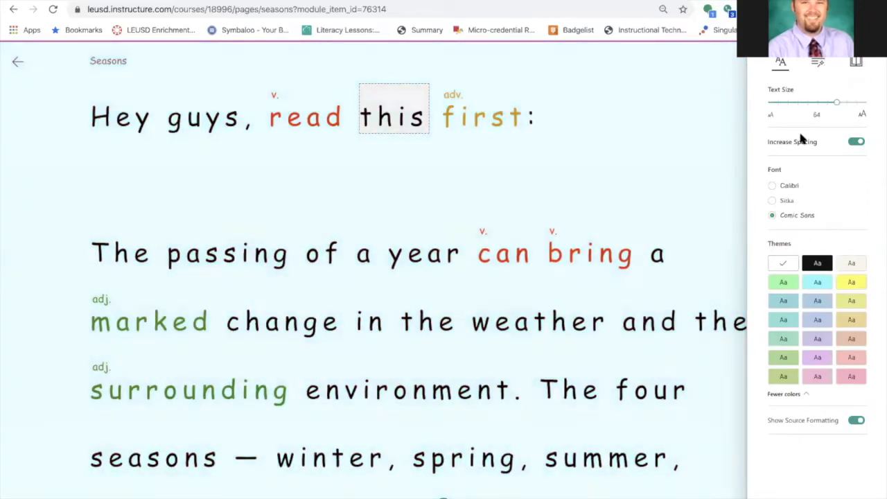
Toggle the noun, verb, adjective and adverb highlights off and back on, then hide the part-of-speech labels
{"action": "left_click", "coordinate": [819, 62]}
{"action": "left_click", "coordinate": [857, 138]}
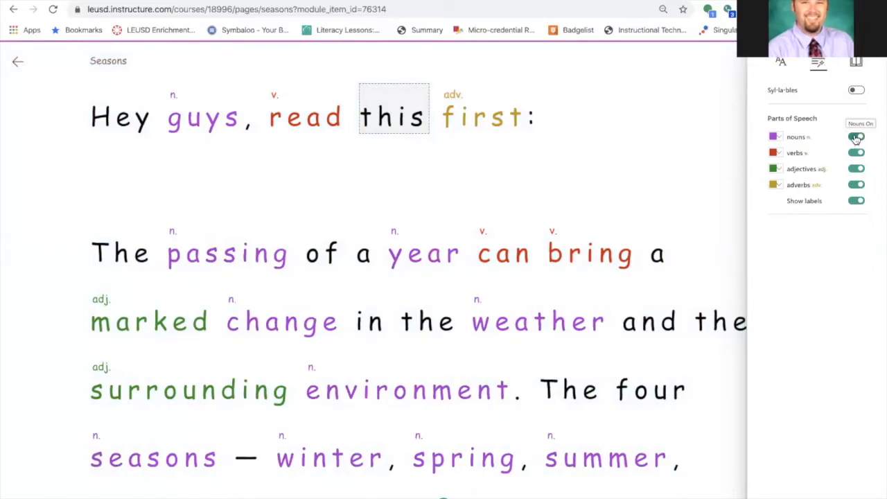
{"action": "left_click", "coordinate": [857, 137]}
{"action": "left_click", "coordinate": [857, 153]}
{"action": "left_click", "coordinate": [857, 168]}
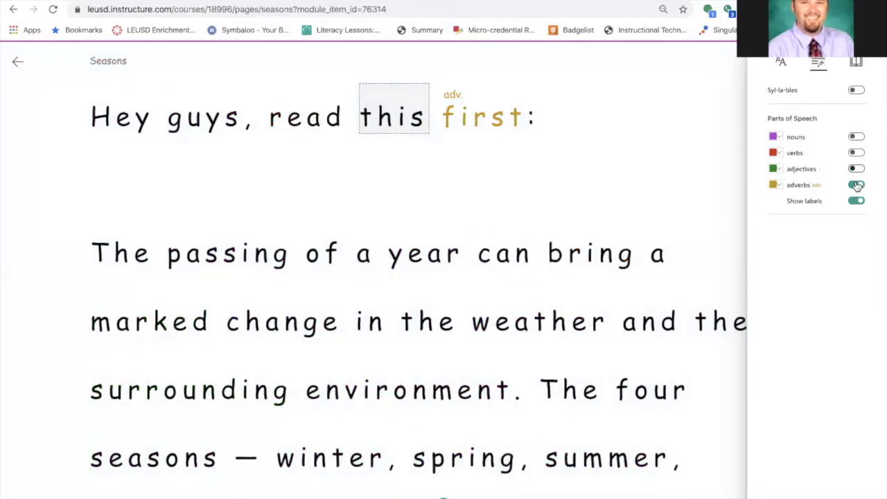
{"action": "left_click", "coordinate": [857, 185]}
{"action": "left_click", "coordinate": [857, 138]}
{"action": "left_click", "coordinate": [857, 153]}
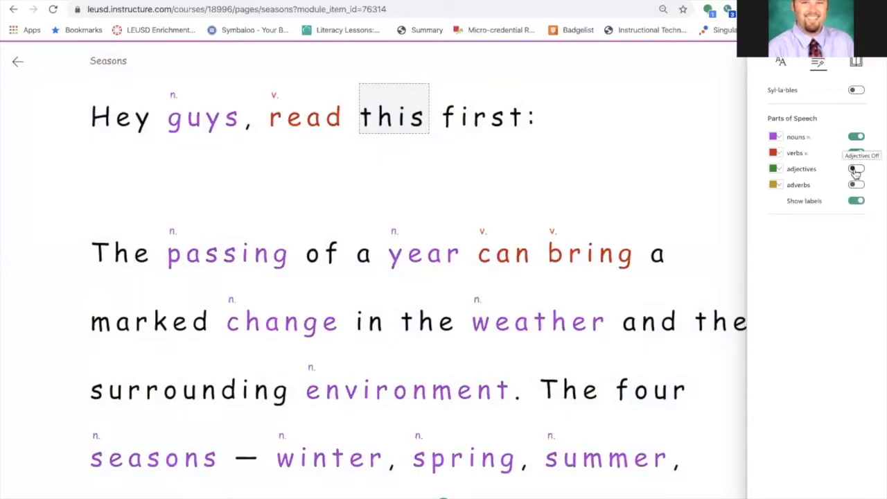
{"action": "left_click", "coordinate": [857, 168]}
{"action": "left_click", "coordinate": [857, 185]}
{"action": "left_click", "coordinate": [857, 201]}
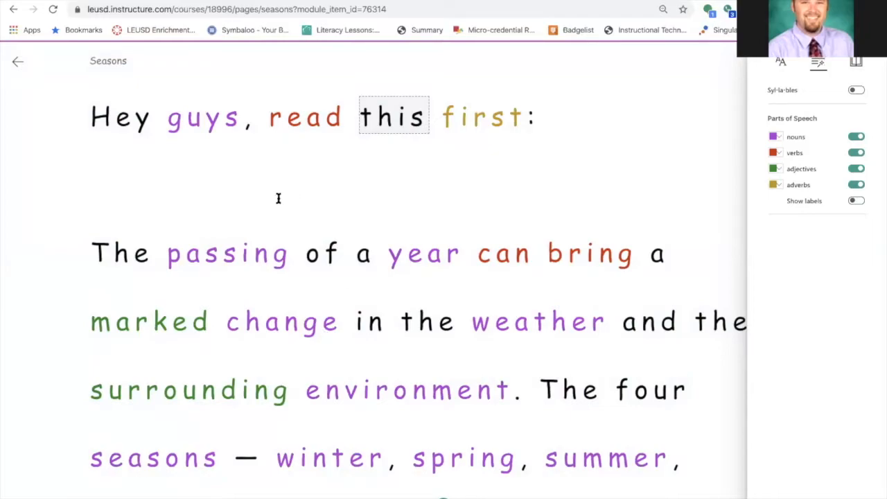
Change the noun highlight colour to gold
{"action": "left_click", "coordinate": [775, 137]}
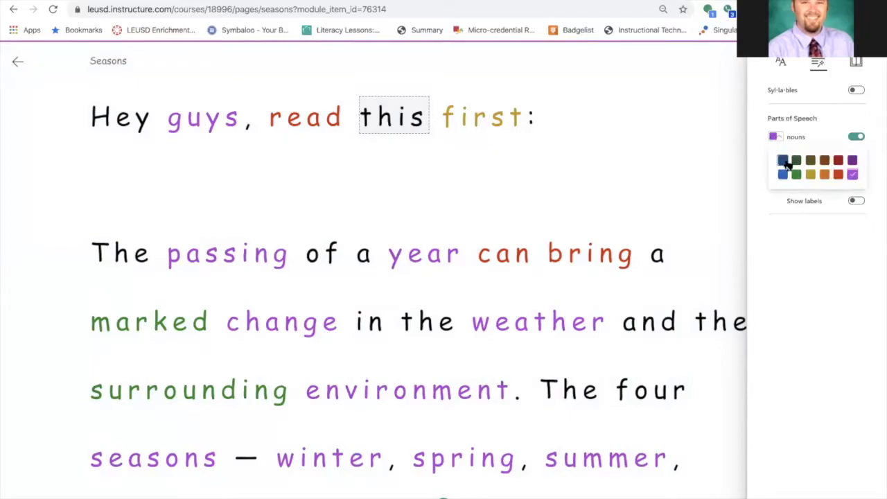
{"action": "left_click", "coordinate": [811, 176]}
{"action": "left_click", "coordinate": [535, 207]}
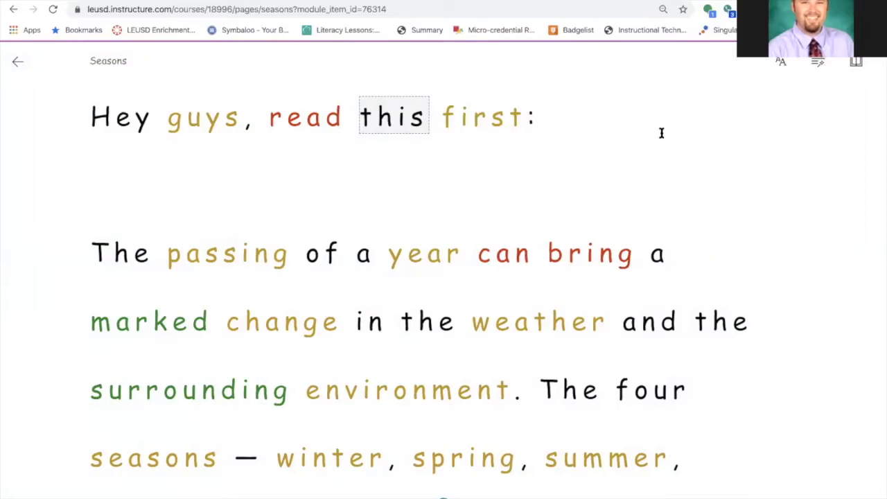
Change the noun highlight colour to dark blue and turn the part-of-speech labels back on
{"action": "left_click", "coordinate": [817, 61]}
{"action": "left_click", "coordinate": [779, 138]}
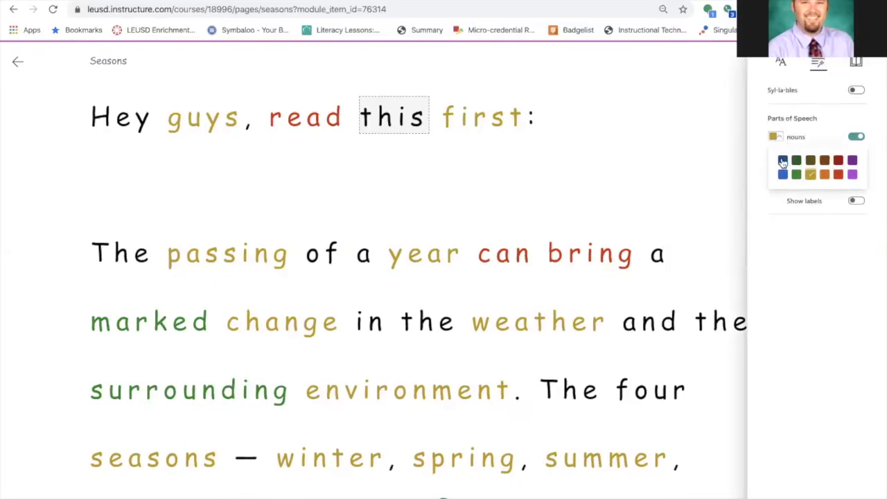
{"action": "left_click", "coordinate": [783, 161]}
{"action": "left_click", "coordinate": [857, 201]}
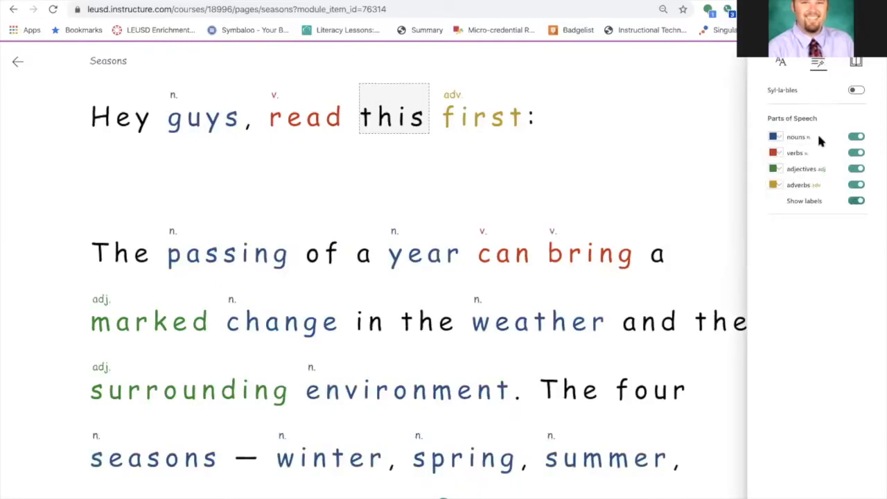
Try Line Focus in reading preferences, stepping to the next line and switching to three-line focus, then turn it off
{"action": "left_click", "coordinate": [856, 63]}
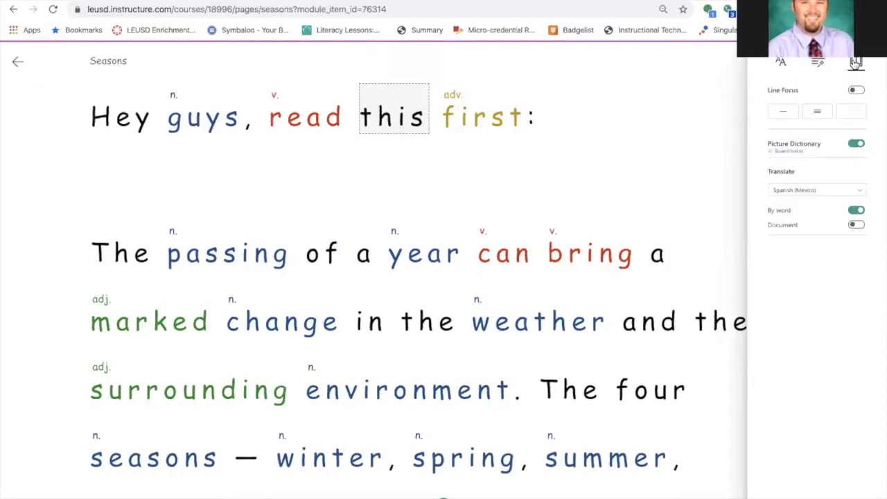
{"action": "left_click", "coordinate": [857, 90]}
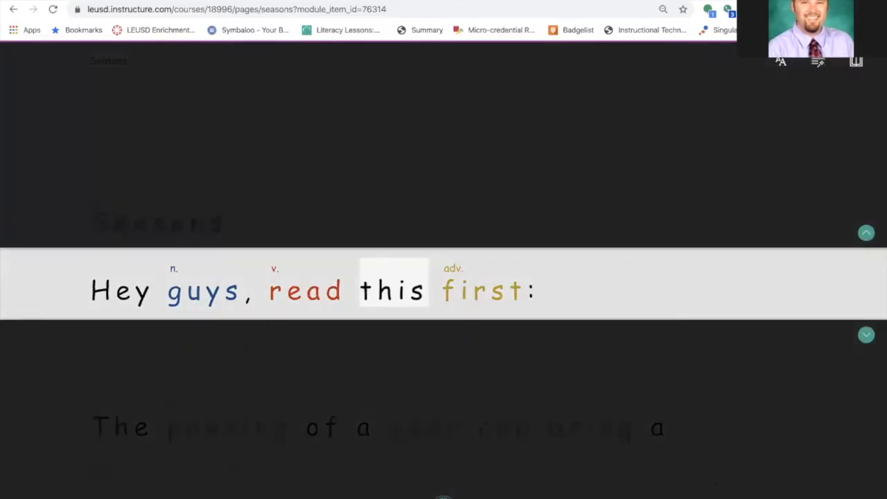
{"action": "left_click", "coordinate": [444, 497]}
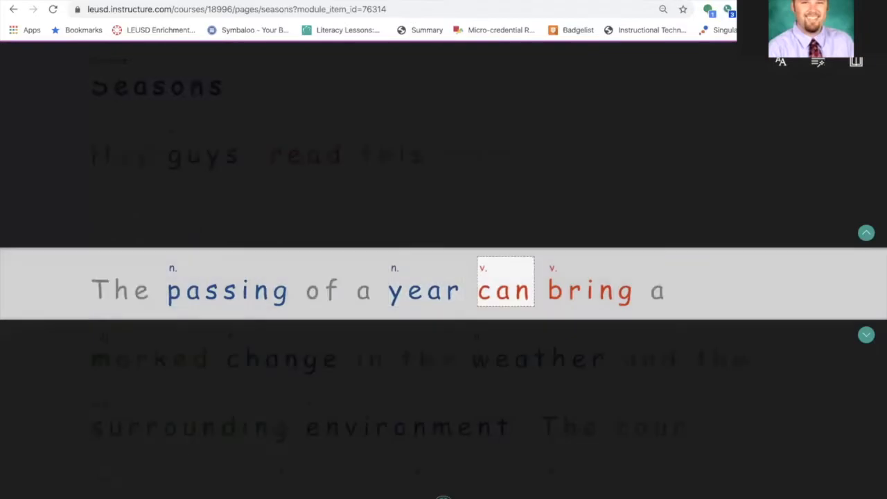
{"action": "left_click", "coordinate": [860, 61]}
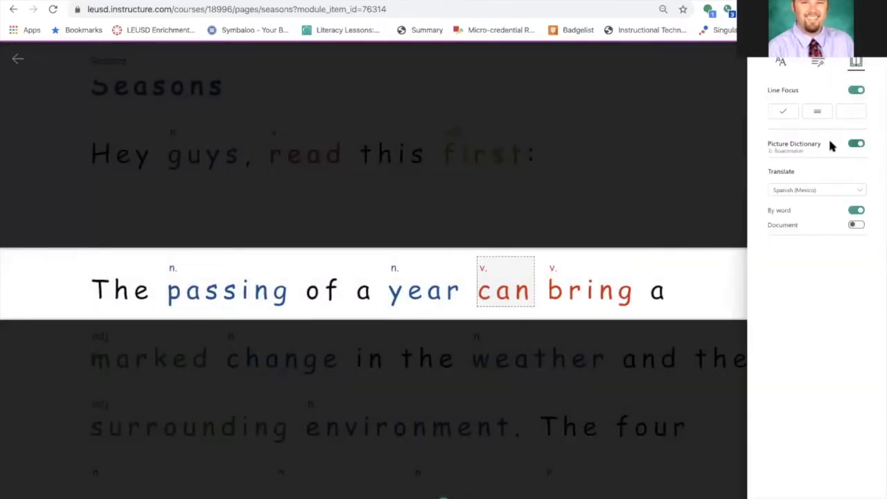
{"action": "left_click", "coordinate": [820, 115]}
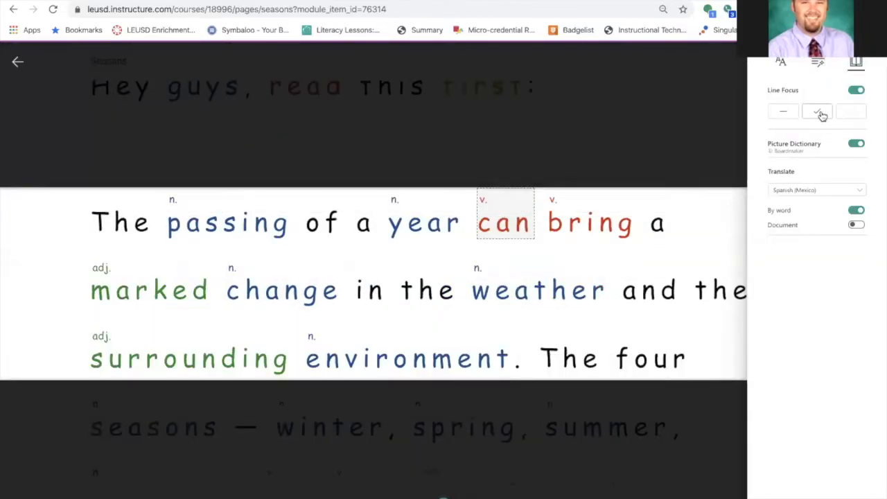
{"action": "left_click", "coordinate": [857, 91]}
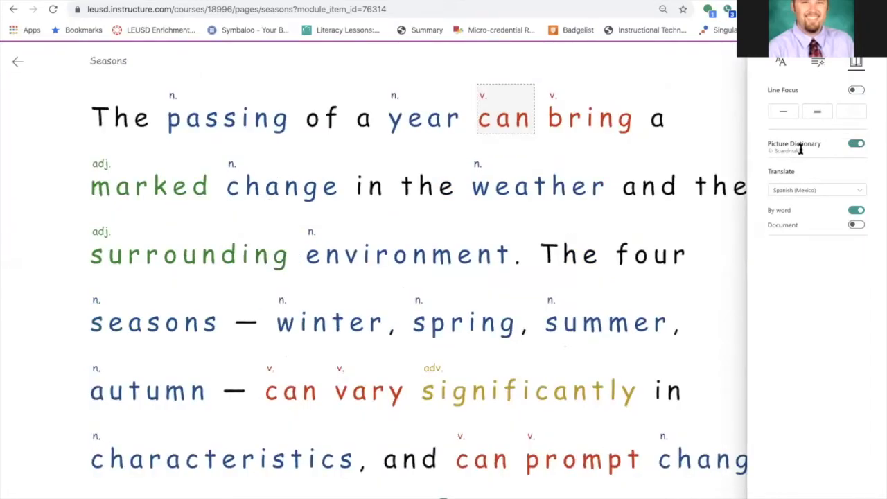
Turn on whole-document translation to Spanish (Mexico), browse the language list, and turn off translation by word
{"action": "left_click", "coordinate": [857, 225]}
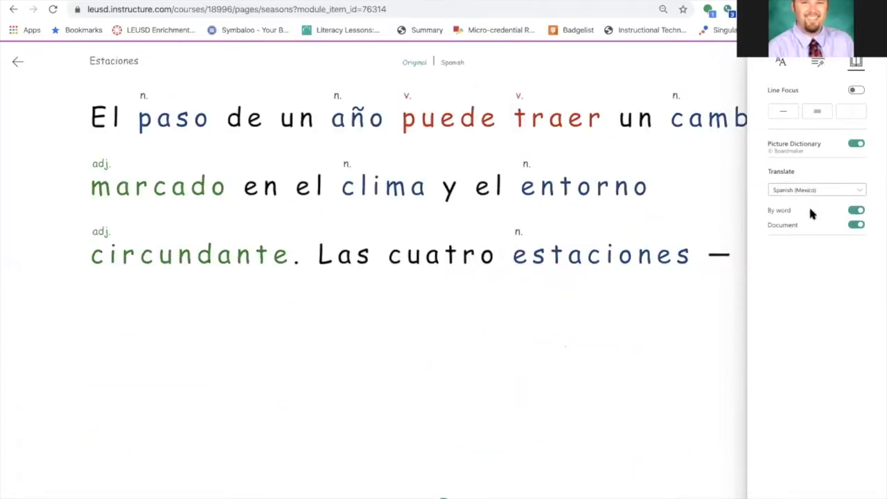
{"action": "left_click", "coordinate": [812, 191]}
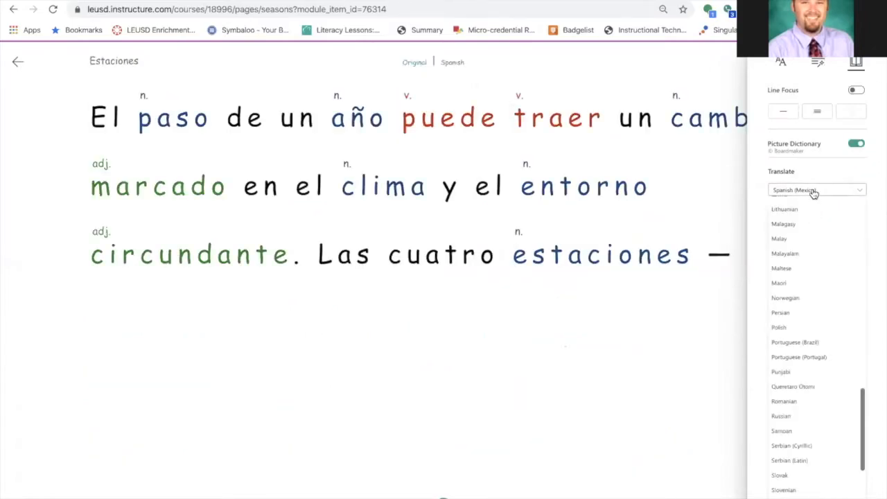
{"action": "scroll", "coordinate": [818, 299], "scroll_direction": "down", "scroll_amount": 3}
{"action": "scroll", "coordinate": [818, 300], "scroll_direction": "up", "scroll_amount": 8}
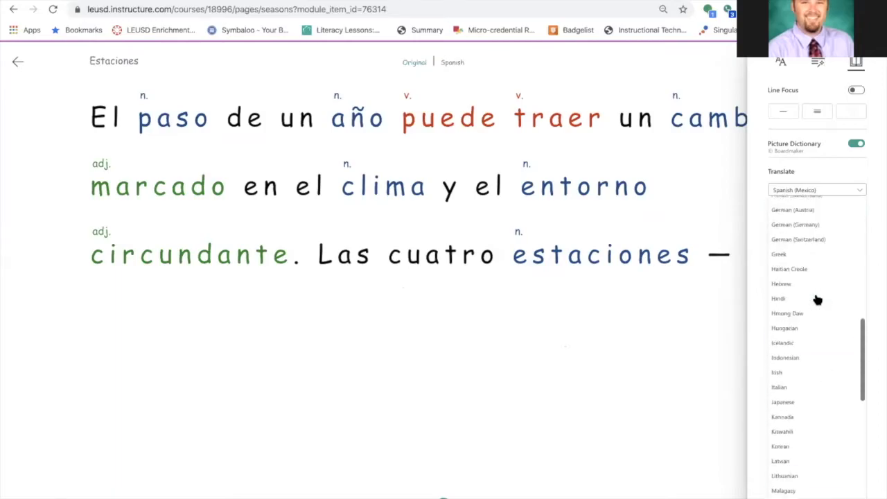
{"action": "scroll", "coordinate": [819, 299], "scroll_direction": "up", "scroll_amount": 1}
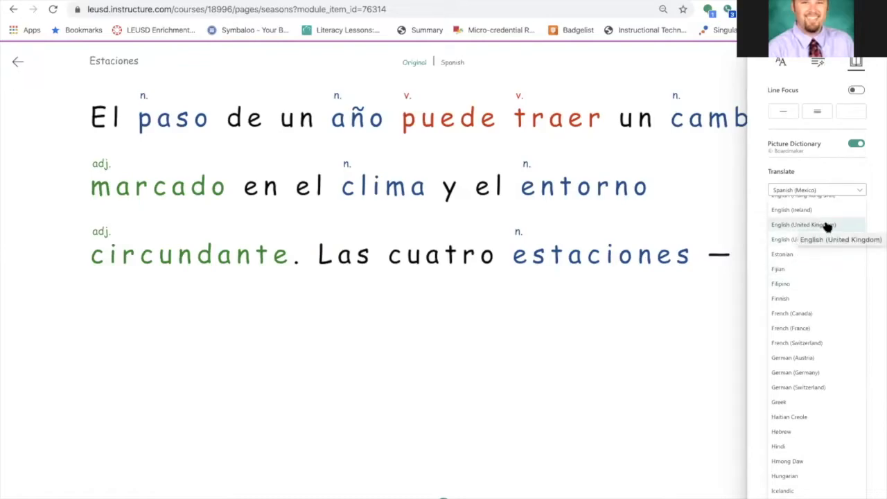
{"action": "left_click", "coordinate": [879, 221]}
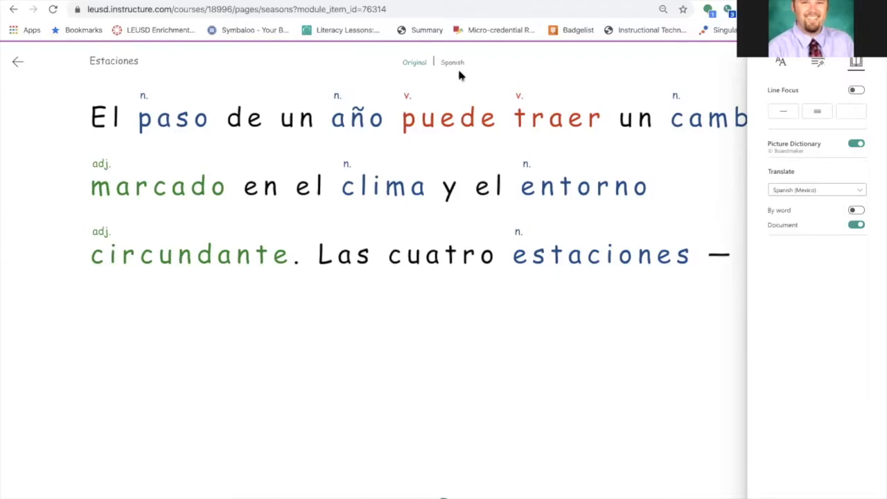
Switch between the Original and Spanish versions of the page, ending on Spanish
{"action": "left_click", "coordinate": [415, 63]}
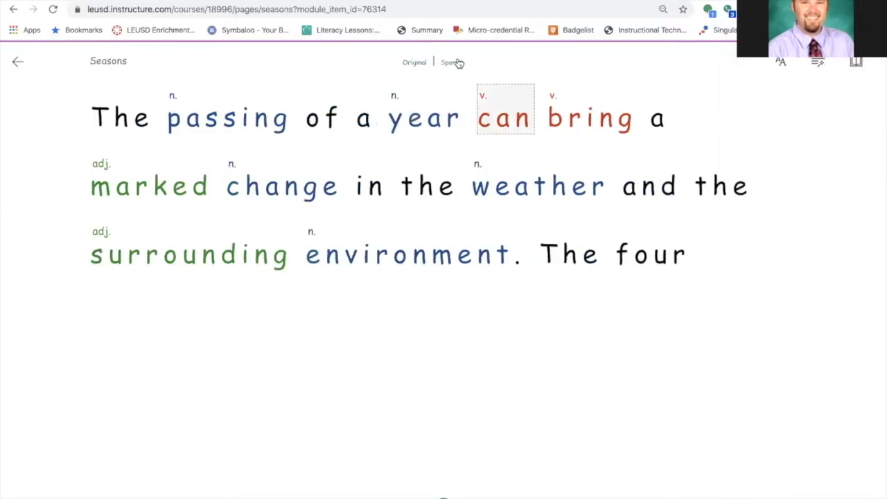
{"action": "left_click", "coordinate": [453, 62]}
{"action": "left_click", "coordinate": [414, 63]}
{"action": "left_click", "coordinate": [452, 63]}
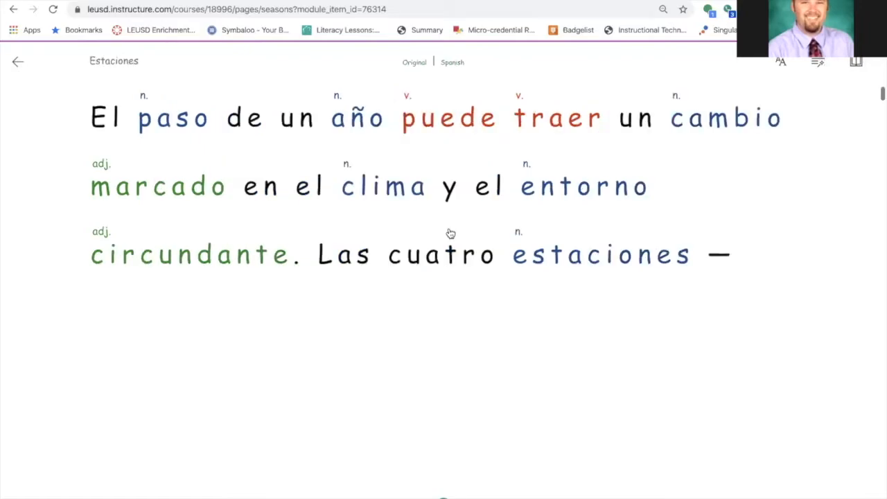
Switch the Immersive Reader page back to its Original English version
{"action": "left_click", "coordinate": [444, 498]}
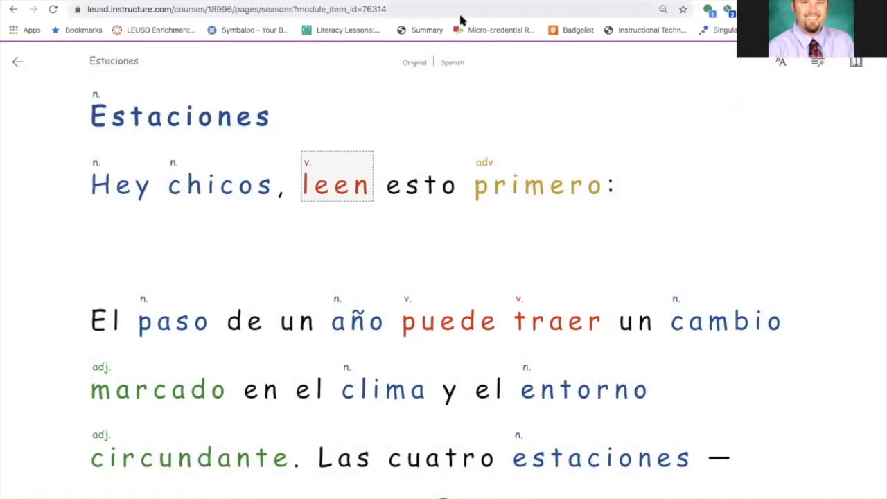
{"action": "left_click", "coordinate": [444, 496]}
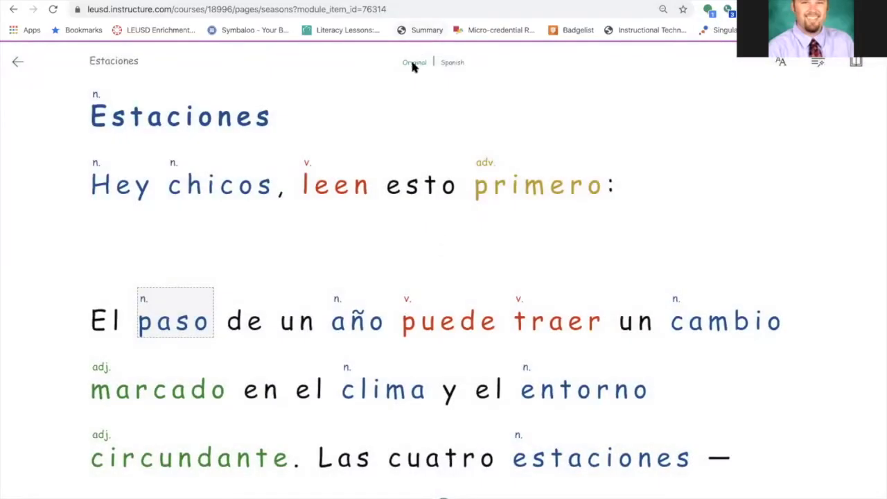
{"action": "left_click", "coordinate": [414, 61]}
Open picture dictionary entries for words such as read, guys, first, year, marked, change and weather, then exit Immersive Reader
{"action": "left_click", "coordinate": [323, 186]}
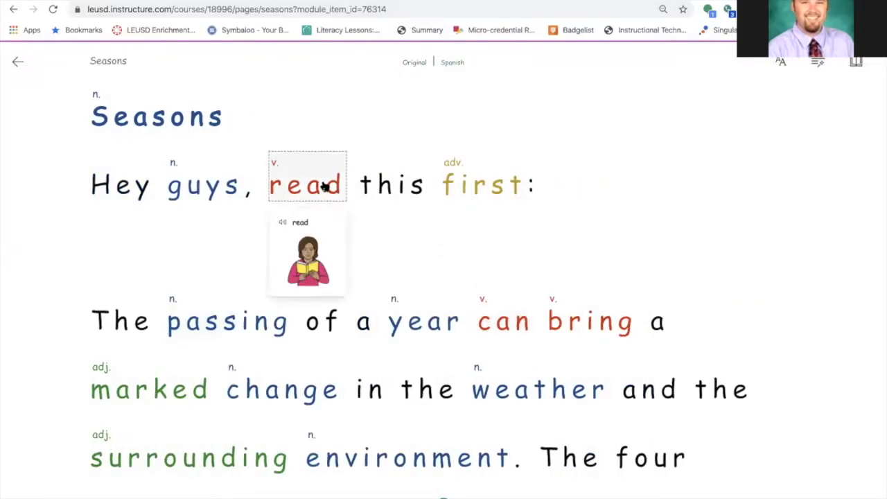
{"action": "left_click", "coordinate": [214, 189]}
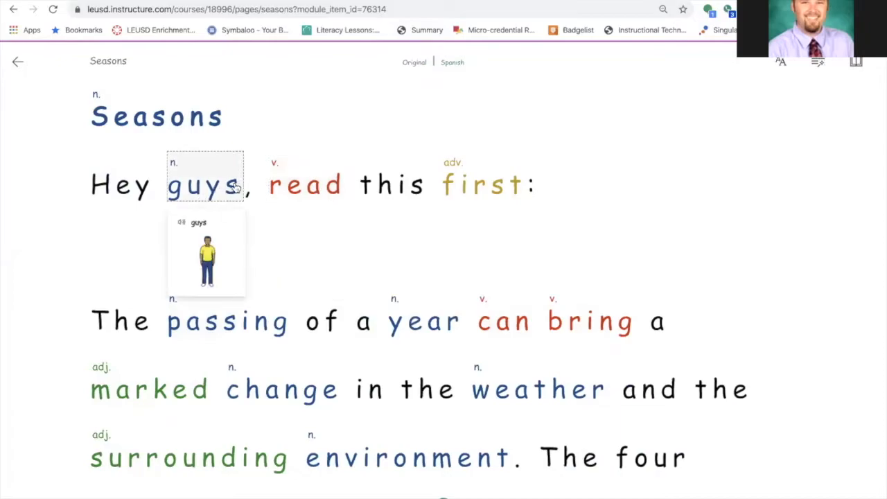
{"action": "left_click", "coordinate": [480, 188]}
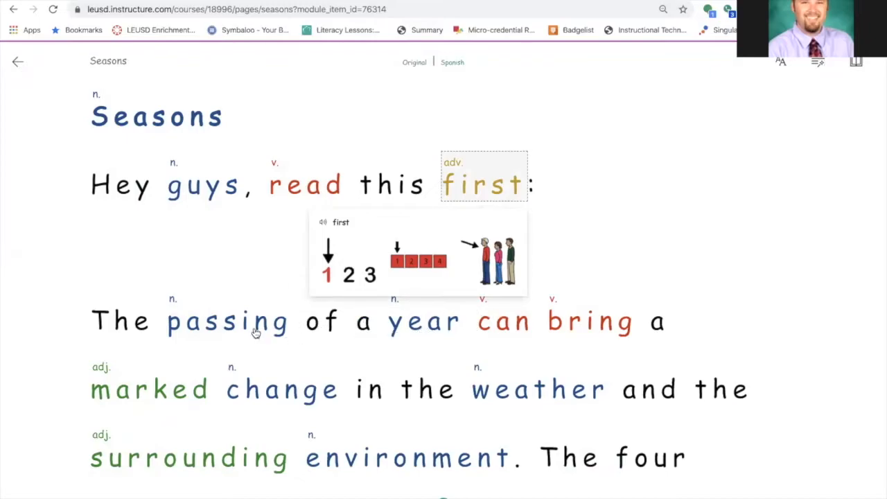
{"action": "left_click", "coordinate": [418, 334]}
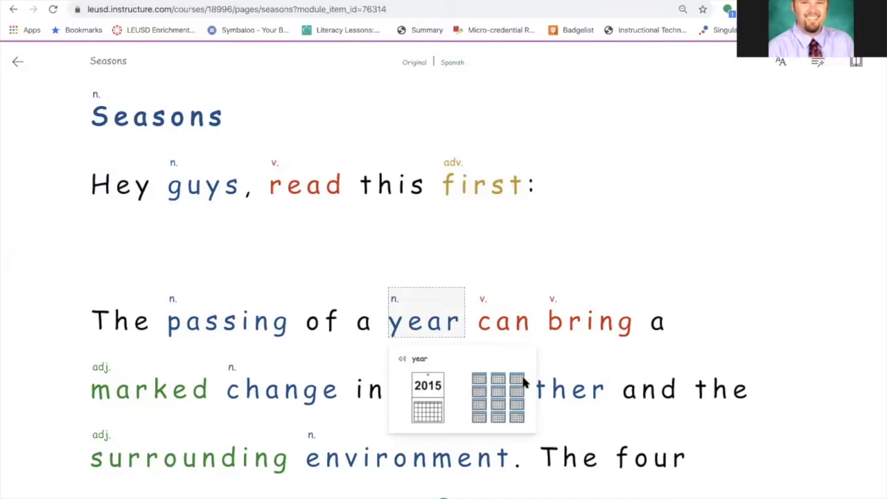
{"action": "left_click", "coordinate": [188, 390]}
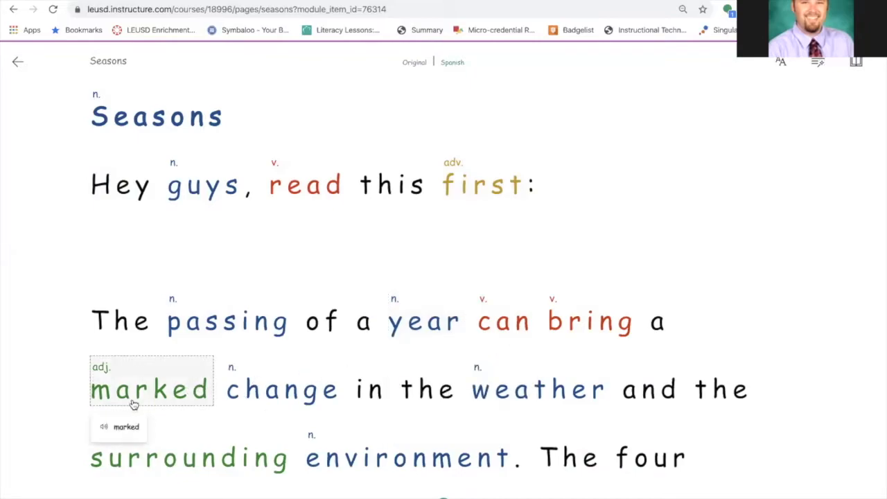
{"action": "left_click", "coordinate": [264, 401]}
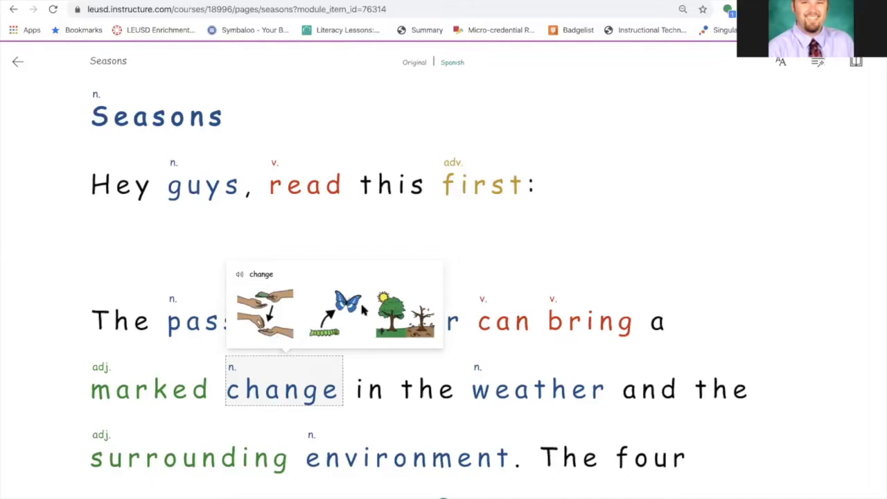
{"action": "left_click", "coordinate": [525, 395]}
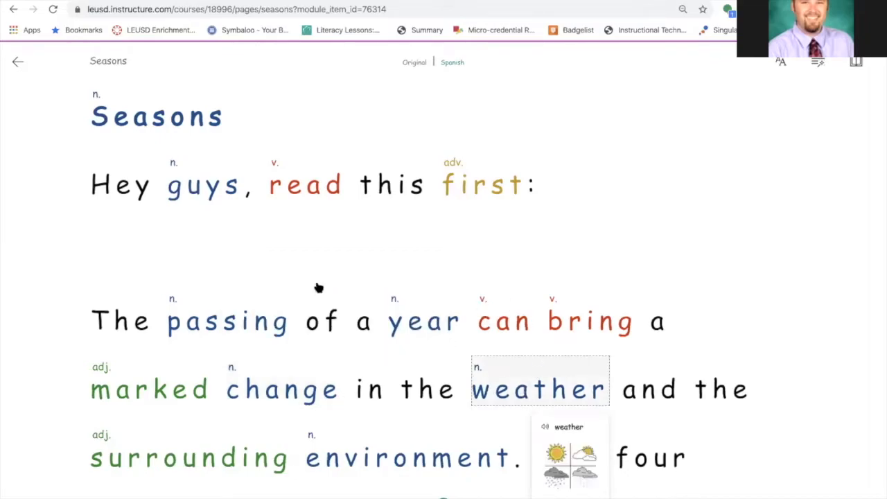
{"action": "left_click", "coordinate": [17, 61]}
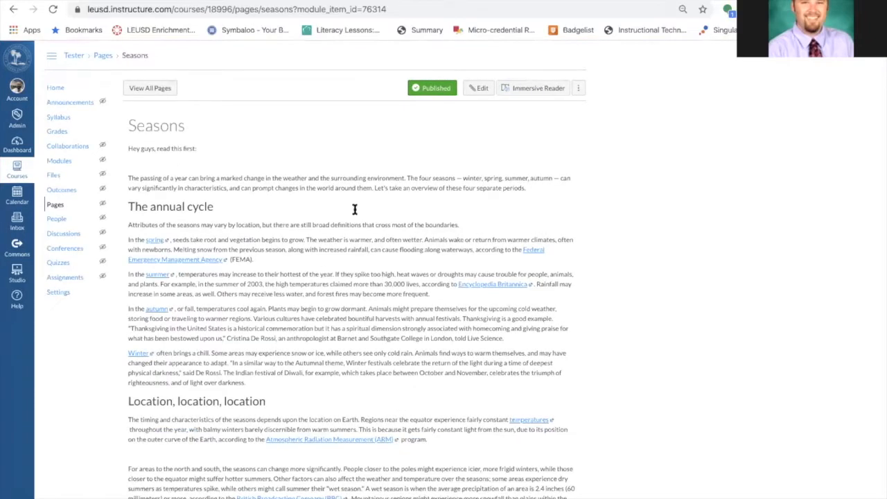
Edit the Seasons page and delete the line 'Hey guys, read this first:' at the top
{"action": "left_click", "coordinate": [481, 90]}
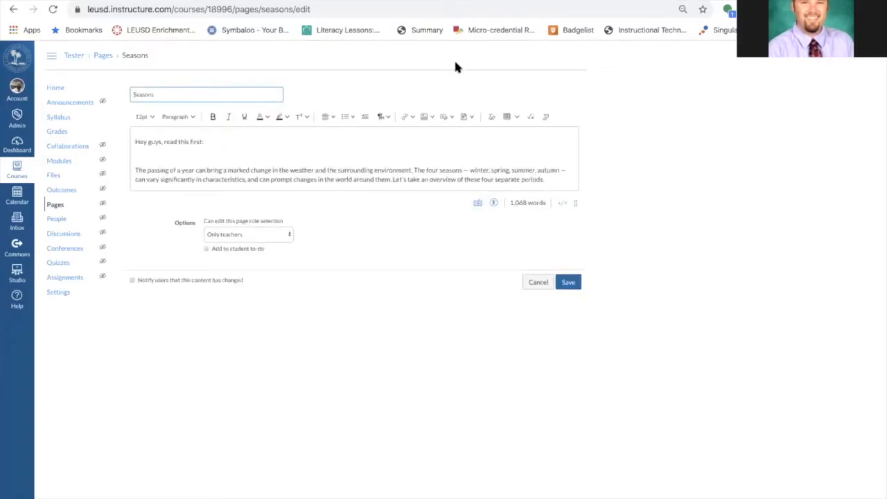
{"action": "scroll", "coordinate": [438, 108], "scroll_direction": "up", "scroll_amount": 5}
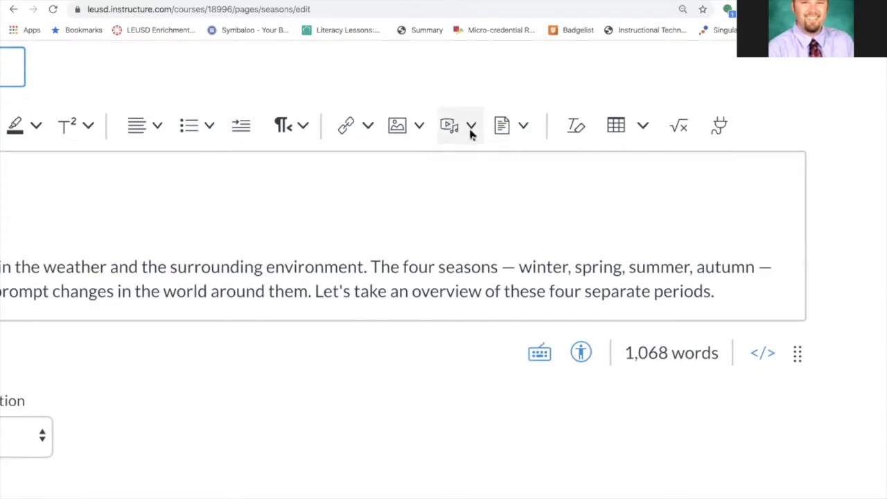
{"action": "scroll", "coordinate": [467, 168], "scroll_direction": "down", "scroll_amount": 5}
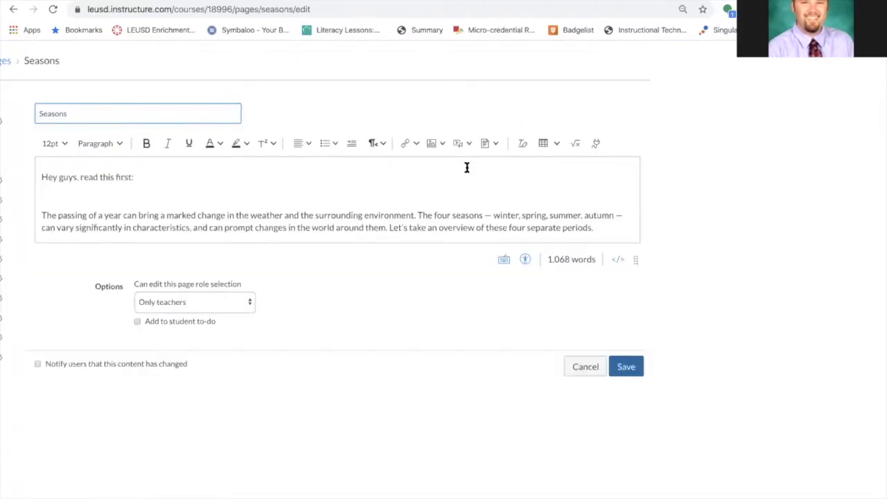
{"action": "left_click_drag", "start_coordinate": [148, 176], "coordinate": [38, 177]}
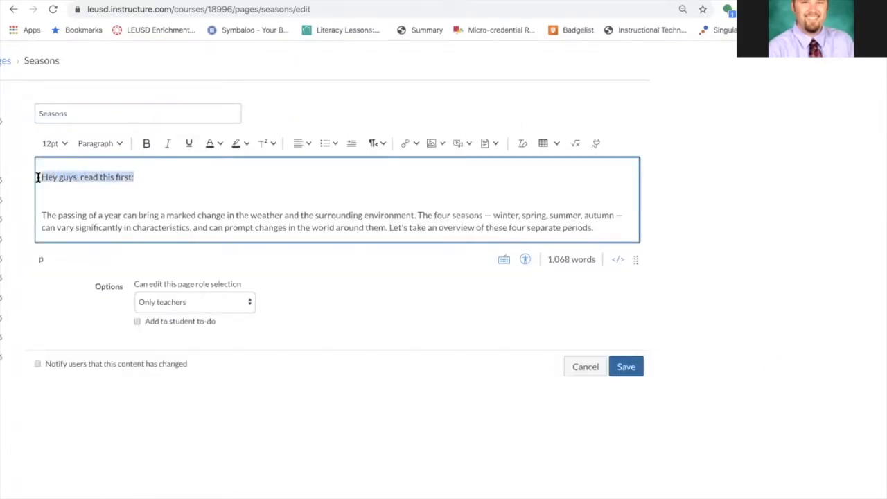
{"action": "key", "text": "BackSpace"}
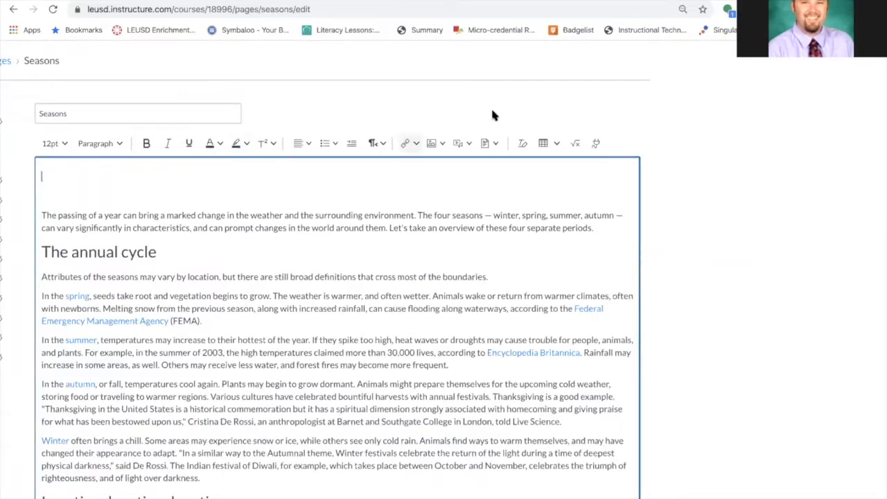
Record a short webcam video through Upload/Record Media and insert it at the top of the page
{"action": "left_click", "coordinate": [468, 144]}
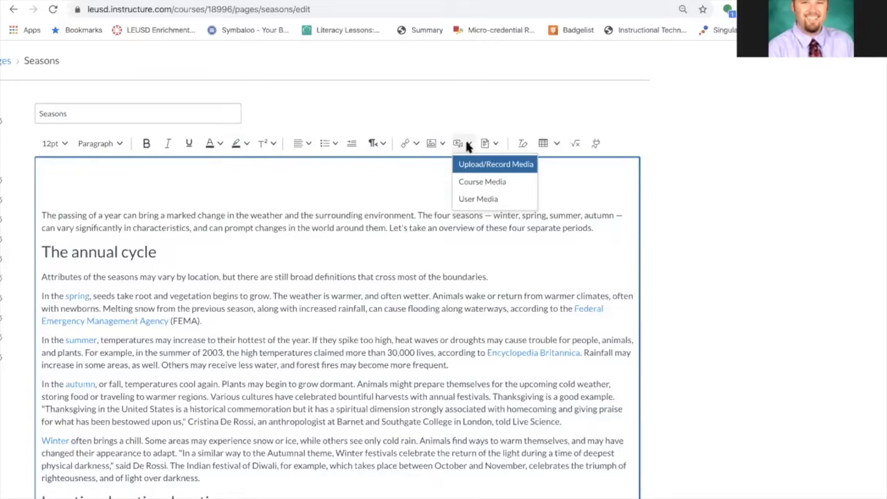
{"action": "left_click", "coordinate": [502, 166]}
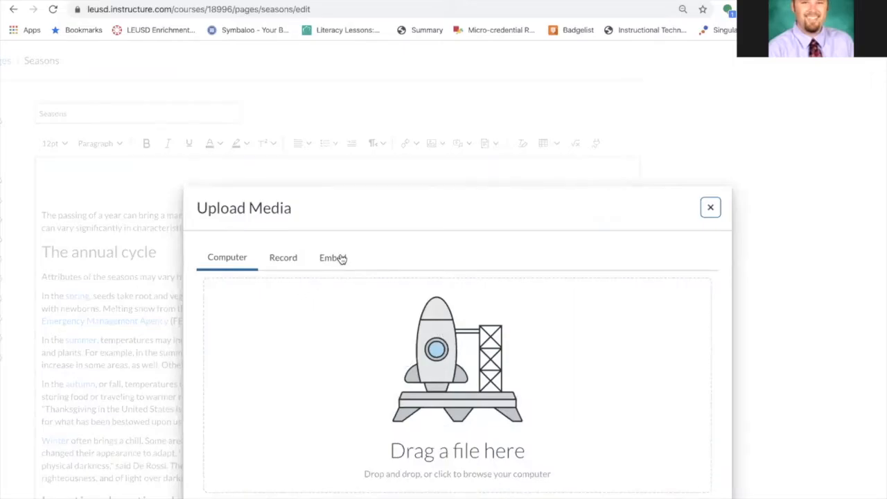
{"action": "left_click", "coordinate": [285, 258]}
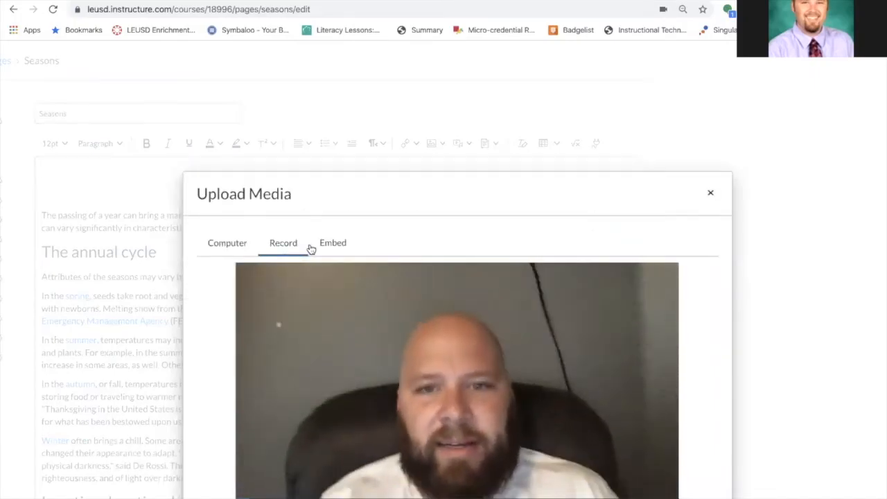
{"action": "scroll", "coordinate": [420, 241], "scroll_direction": "down", "scroll_amount": 1}
{"action": "scroll", "coordinate": [419, 241], "scroll_direction": "down", "scroll_amount": 3}
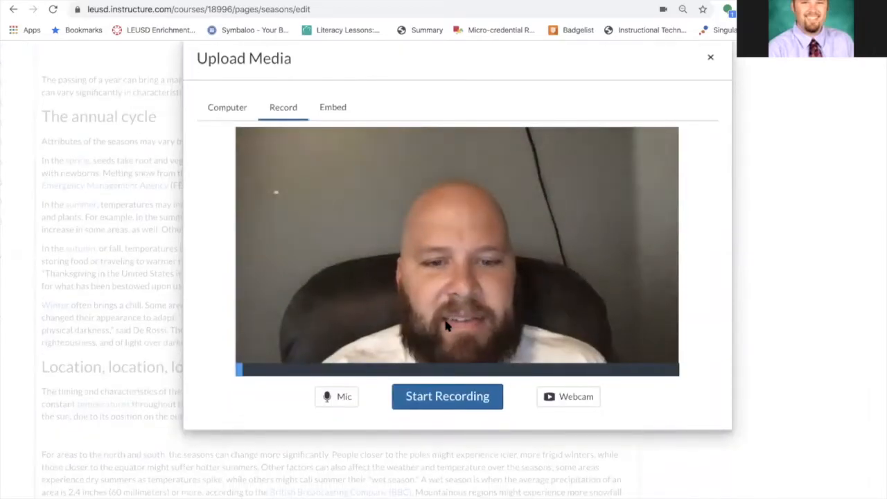
{"action": "left_click", "coordinate": [448, 397]}
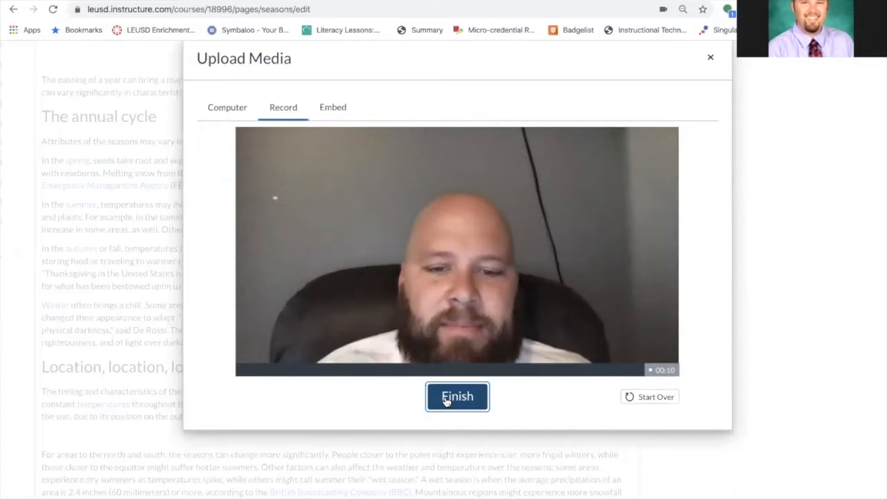
{"action": "left_click", "coordinate": [448, 400]}
{"action": "left_click", "coordinate": [450, 394]}
Save the Seasons page with the embedded video
{"action": "scroll", "coordinate": [454, 391], "scroll_direction": "down", "scroll_amount": 2}
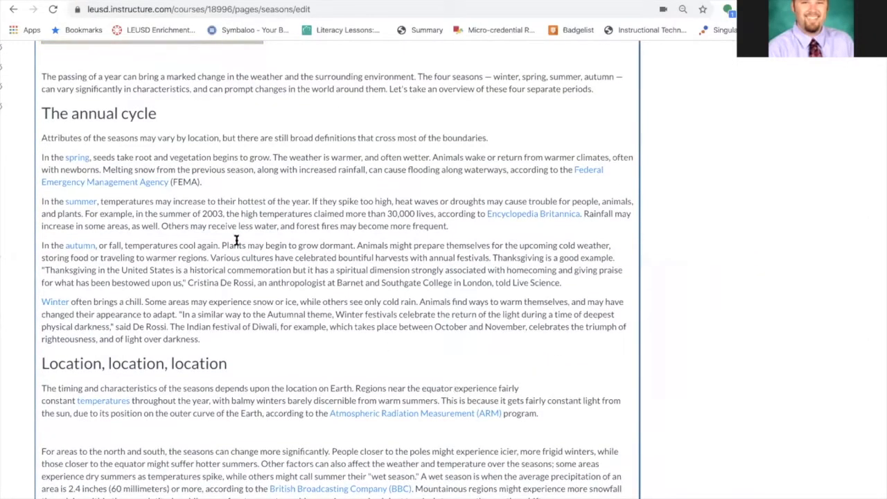
{"action": "scroll", "coordinate": [233, 222], "scroll_direction": "up", "scroll_amount": 3}
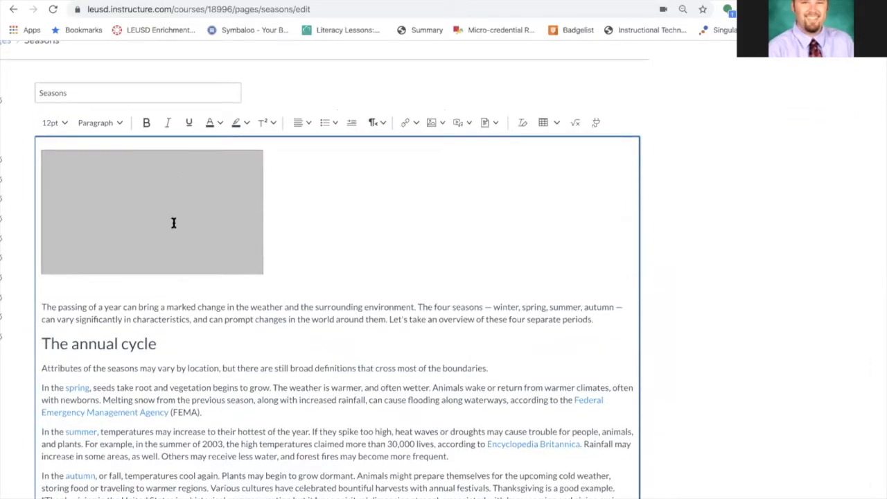
{"action": "scroll", "coordinate": [436, 301], "scroll_direction": "down", "scroll_amount": 2}
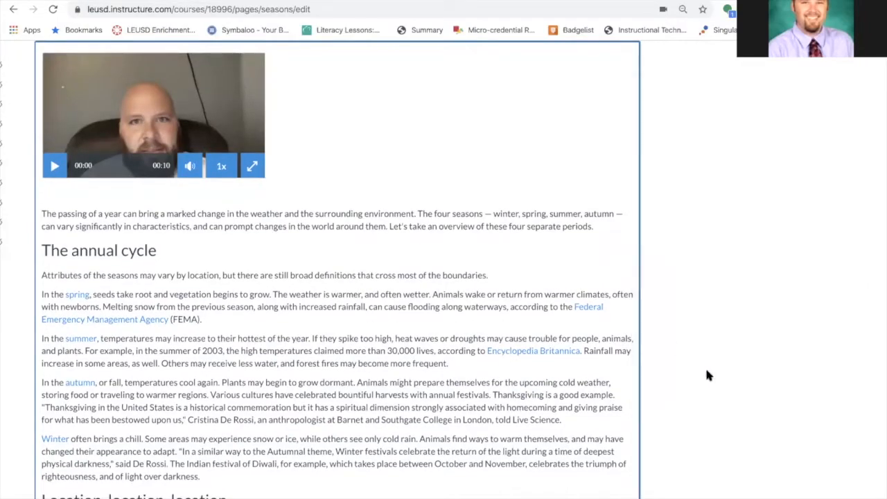
{"action": "scroll", "coordinate": [707, 372], "scroll_direction": "down", "scroll_amount": 15}
{"action": "left_click", "coordinate": [626, 495]}
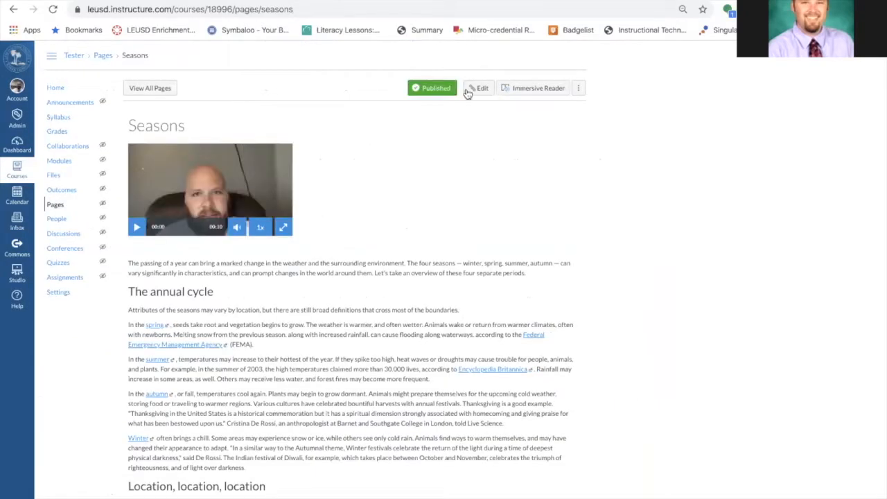
Play the recorded video on the saved Seasons page
{"action": "left_click", "coordinate": [138, 227]}
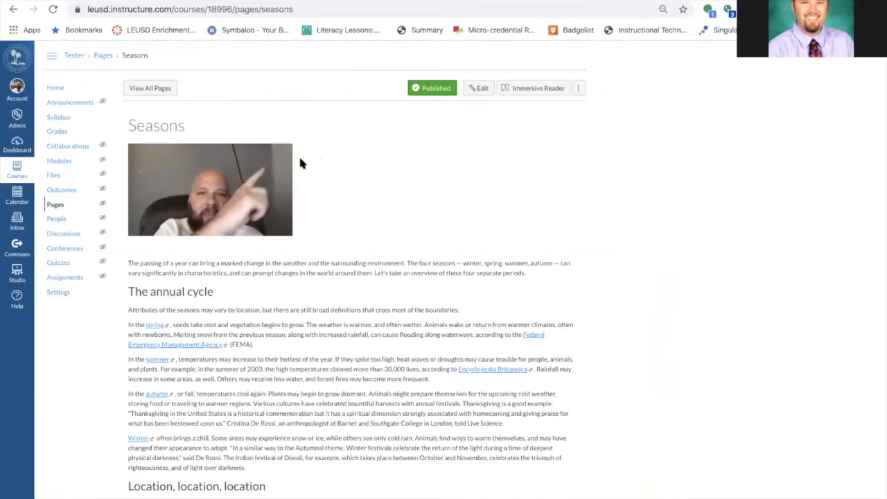
{"action": "mouse_move", "coordinate": [181, 233]}
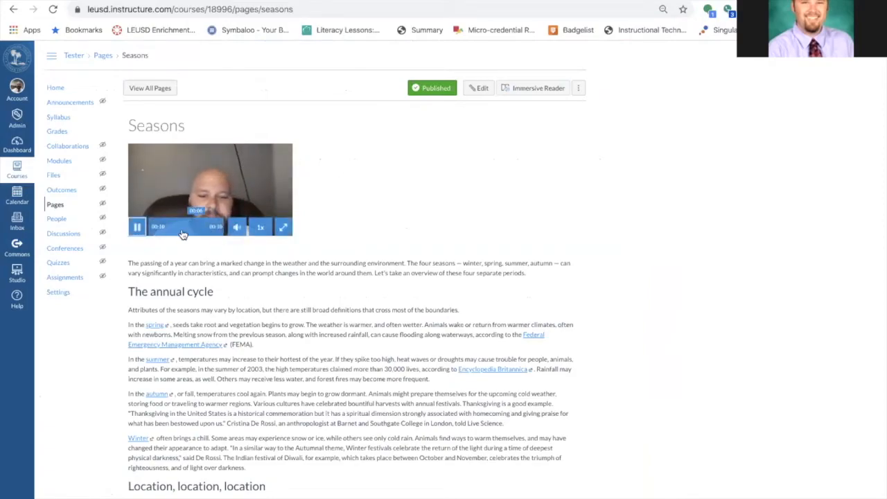
{"action": "left_click", "coordinate": [137, 226]}
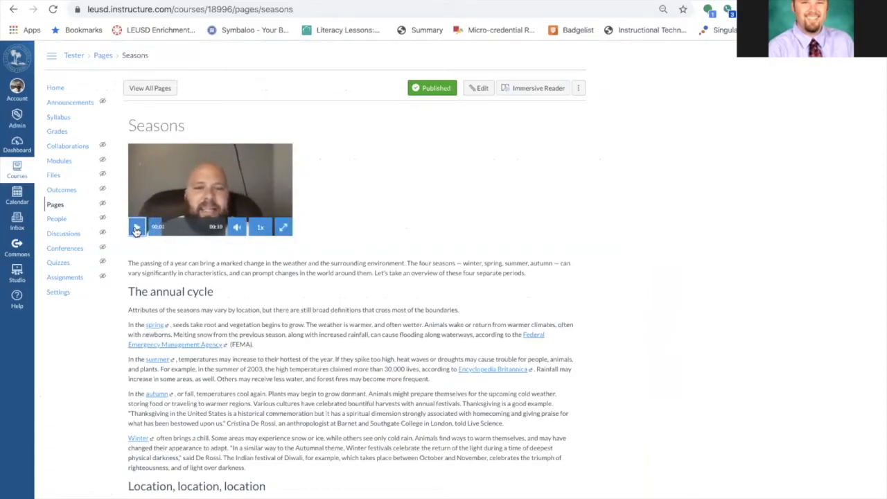
Add a new assignment named Summary of Seasons to the ELA Resources module
{"action": "left_click", "coordinate": [54, 89]}
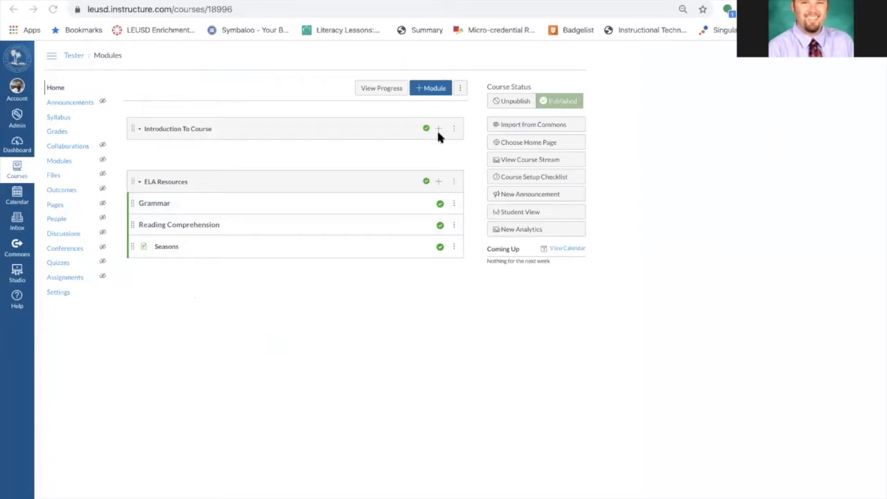
{"action": "left_click", "coordinate": [438, 182]}
{"action": "left_click", "coordinate": [382, 215]}
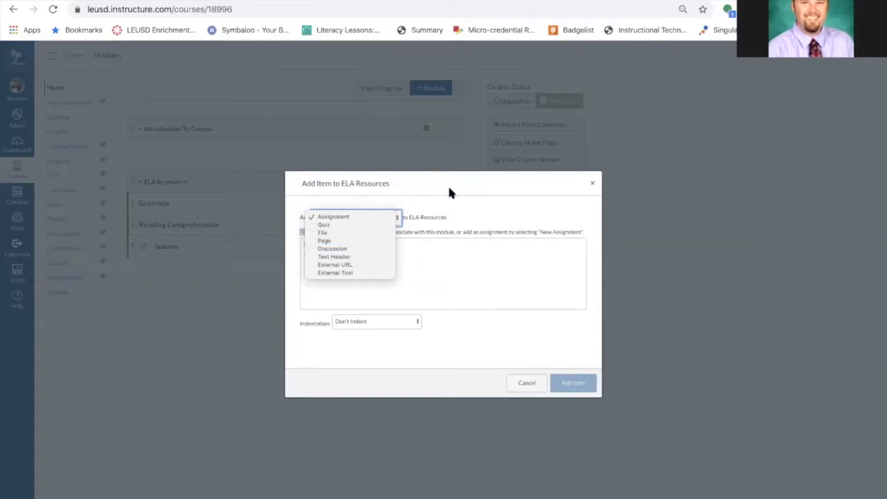
{"action": "left_click", "coordinate": [354, 217]}
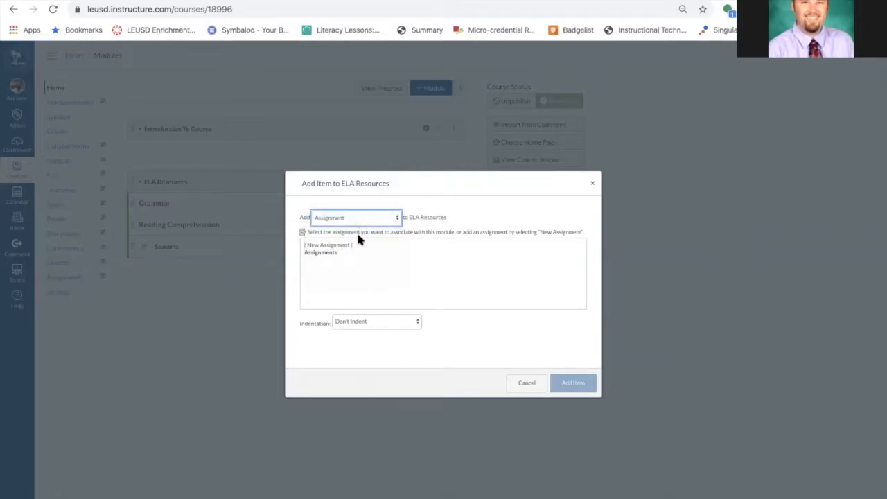
{"action": "left_click", "coordinate": [347, 246]}
{"action": "left_click", "coordinate": [385, 321]}
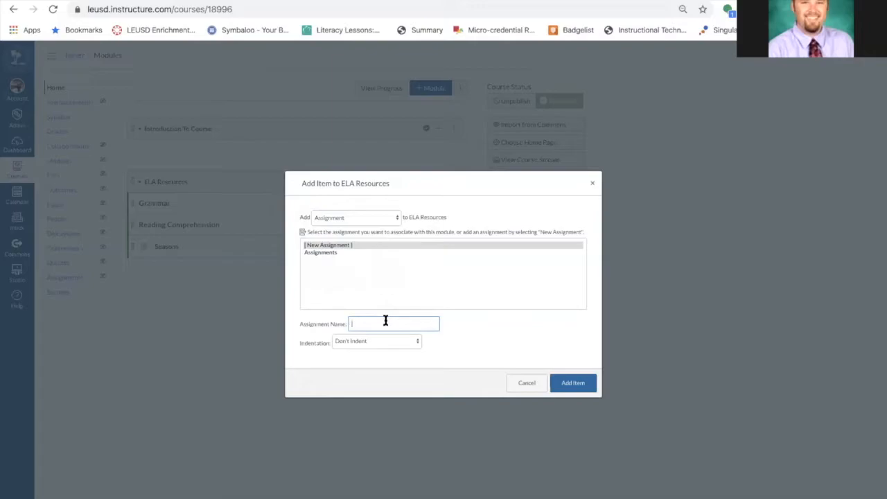
{"action": "type", "text": "Summary of Seasons"}
{"action": "left_click", "coordinate": [570, 385]}
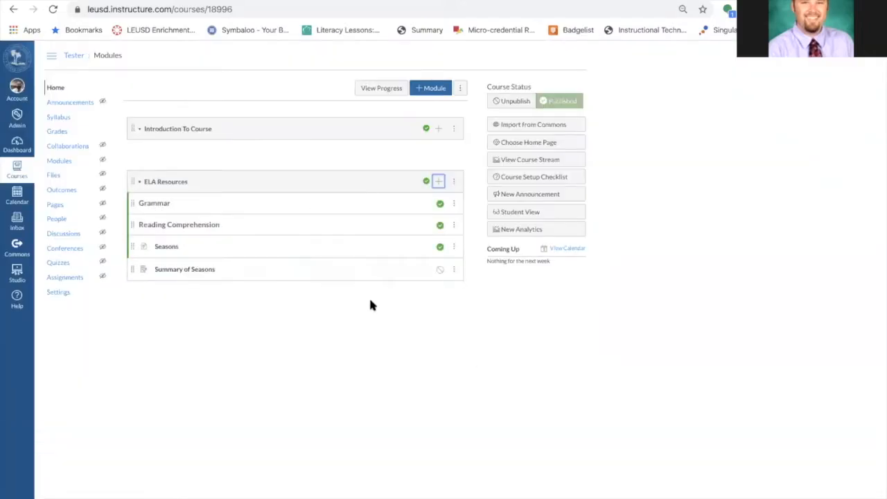
Open the Summary of Seasons assignment from the module and start editing it
{"action": "left_click", "coordinate": [440, 272]}
{"action": "left_click", "coordinate": [187, 275]}
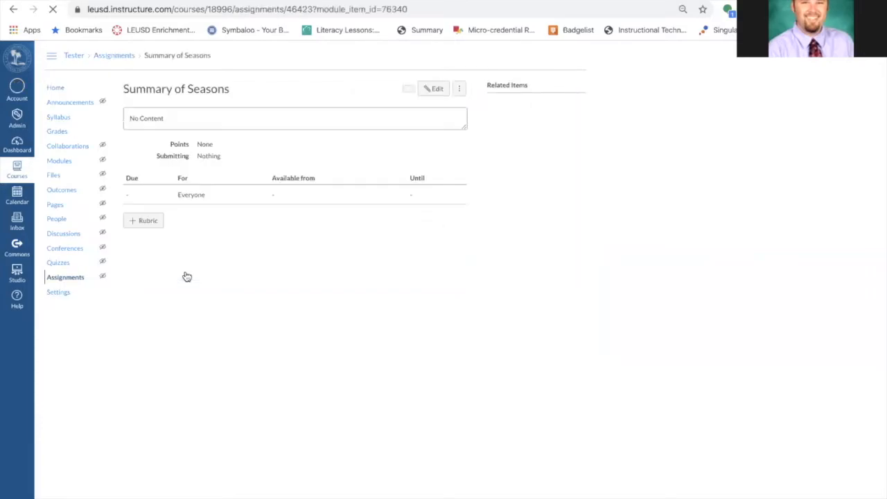
{"action": "left_click", "coordinate": [433, 90]}
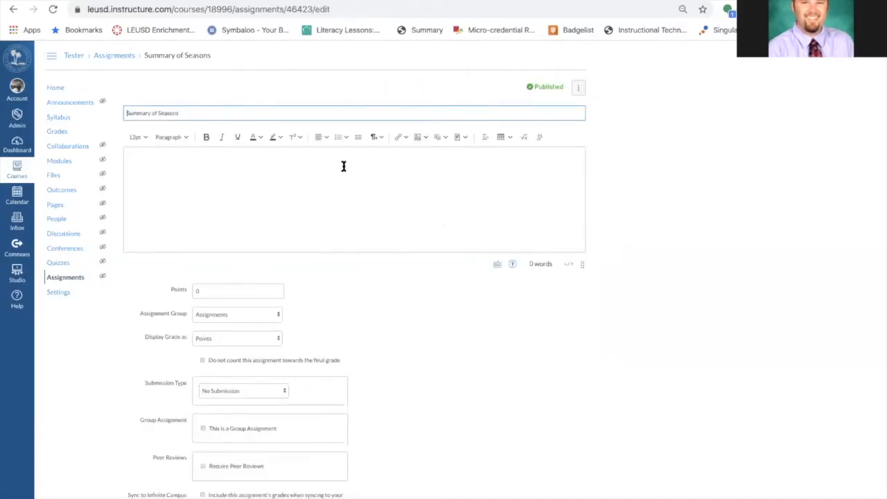
{"action": "left_click", "coordinate": [233, 180]}
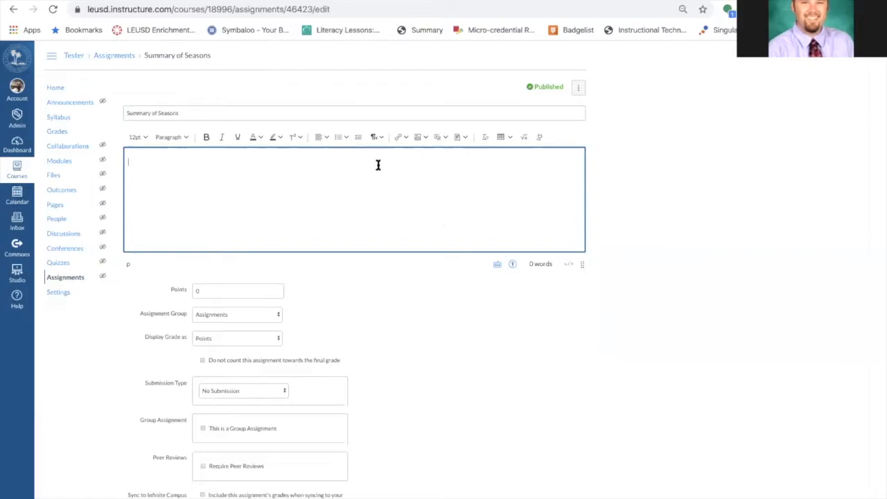
{"action": "scroll", "coordinate": [426, 142], "scroll_direction": "up", "scroll_amount": 3}
{"action": "scroll", "coordinate": [427, 139], "scroll_direction": "up", "scroll_amount": 3}
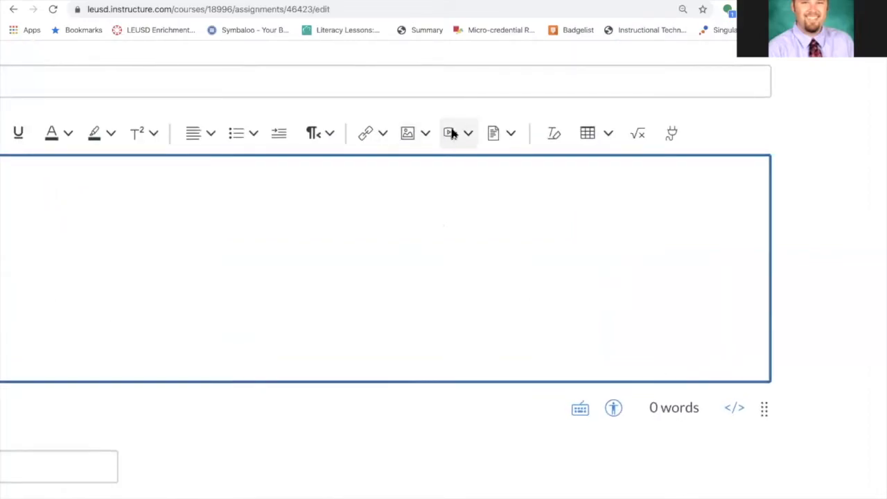
{"action": "scroll", "coordinate": [425, 212], "scroll_direction": "down", "scroll_amount": 2}
{"action": "scroll", "coordinate": [410, 219], "scroll_direction": "down", "scroll_amount": 3}
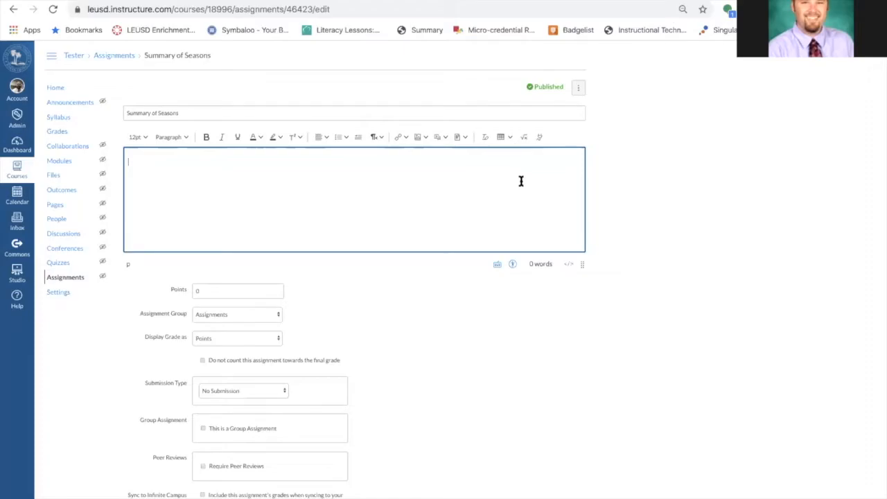
{"action": "scroll", "coordinate": [521, 182], "scroll_direction": "up", "scroll_amount": 5}
{"action": "scroll", "coordinate": [522, 181], "scroll_direction": "up", "scroll_amount": 2}
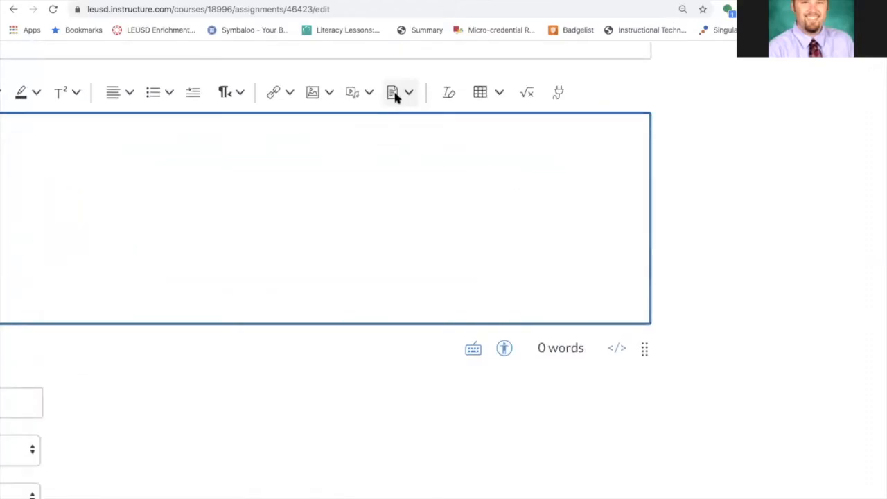
{"action": "left_click", "coordinate": [407, 93]}
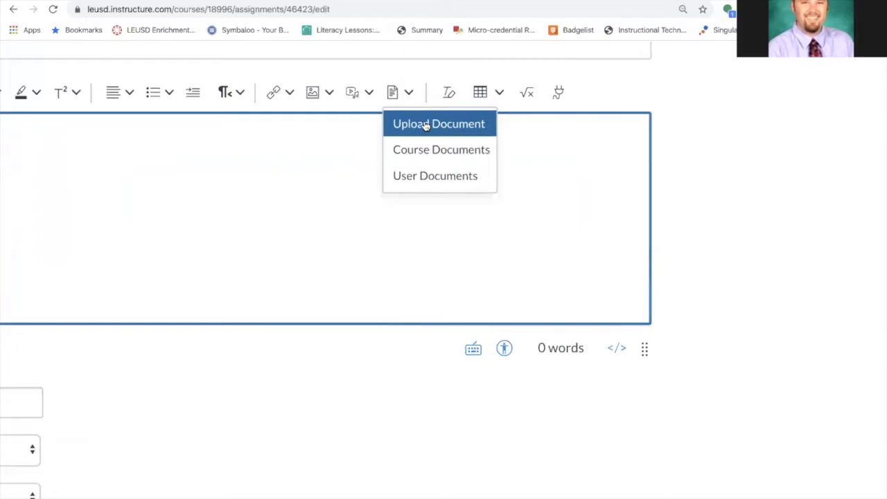
{"action": "left_click", "coordinate": [426, 126]}
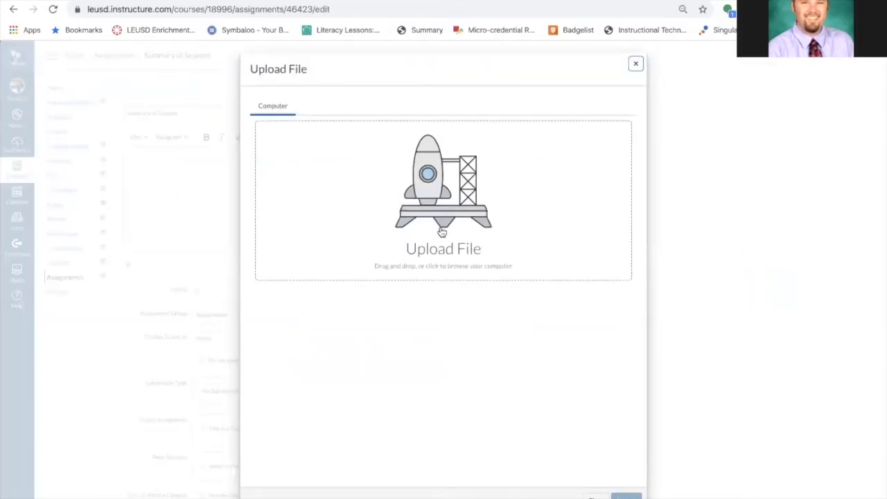
{"action": "left_click", "coordinate": [638, 64]}
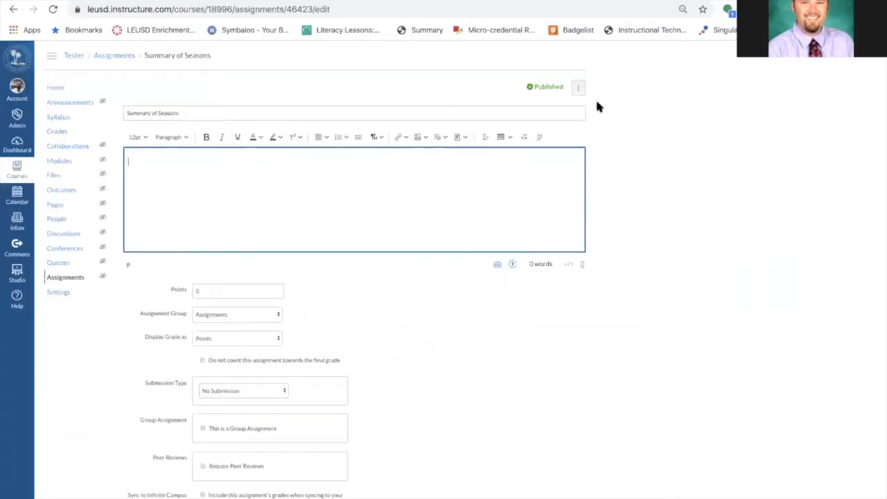
{"action": "left_click", "coordinate": [401, 138]}
{"action": "left_click", "coordinate": [410, 158]}
{"action": "left_click", "coordinate": [586, 222]}
{"action": "scroll", "coordinate": [347, 201], "scroll_direction": "up", "scroll_amount": 5}
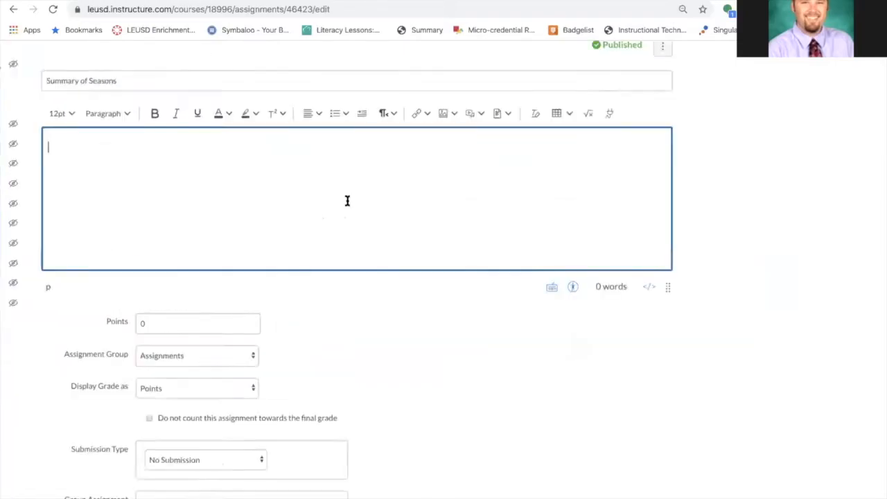
{"action": "scroll", "coordinate": [348, 201], "scroll_direction": "down", "scroll_amount": 5}
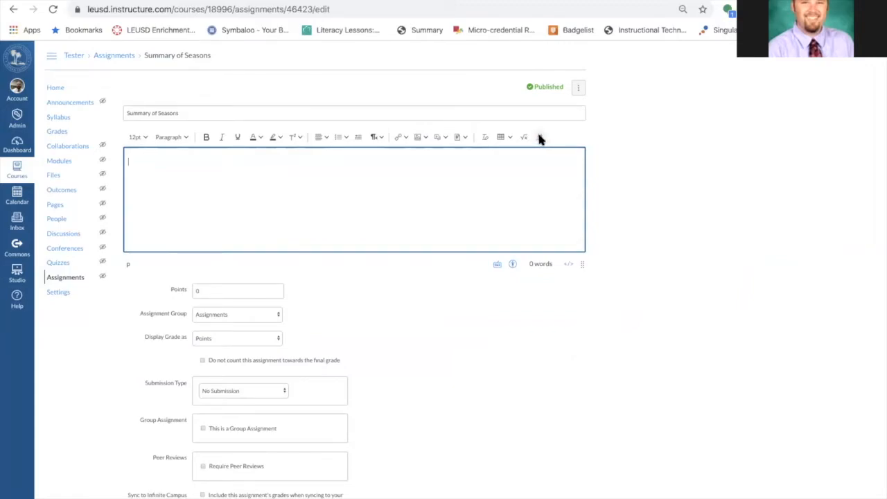
{"action": "scroll", "coordinate": [531, 146], "scroll_direction": "up", "scroll_amount": 5}
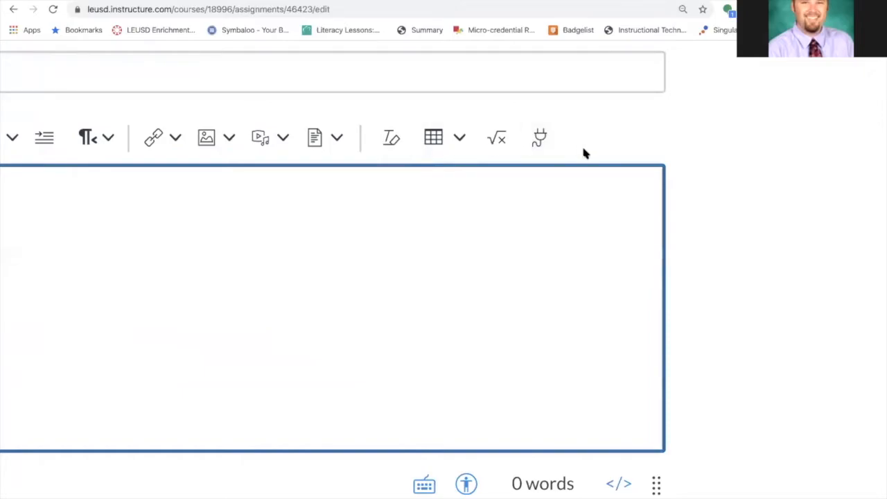
Attach bugugugvg.docx from OneDrive through the Office 365 app into the assignment description
{"action": "left_click", "coordinate": [539, 137]}
{"action": "scroll", "coordinate": [403, 212], "scroll_direction": "down", "scroll_amount": 5}
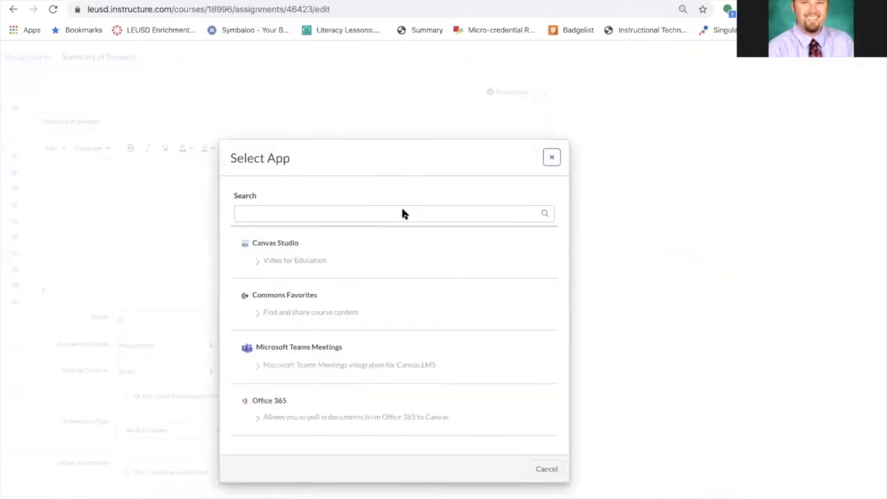
{"action": "scroll", "coordinate": [402, 212], "scroll_direction": "down", "scroll_amount": 2}
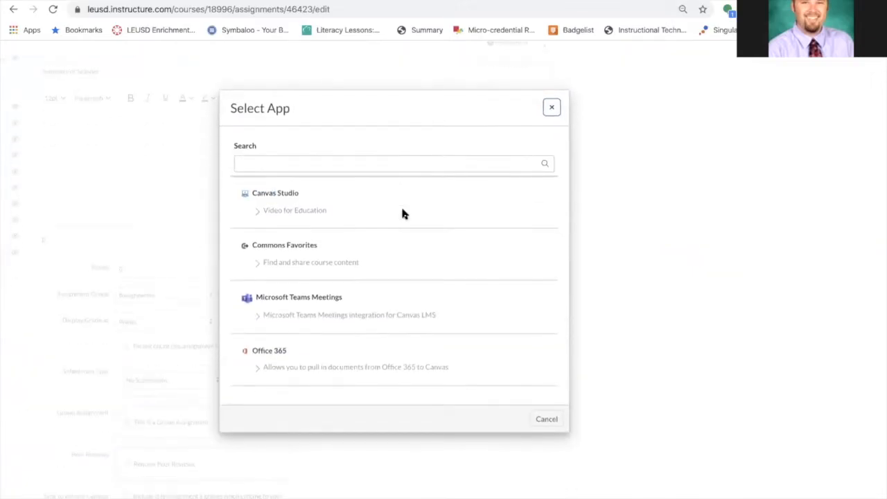
{"action": "left_click", "coordinate": [244, 349]}
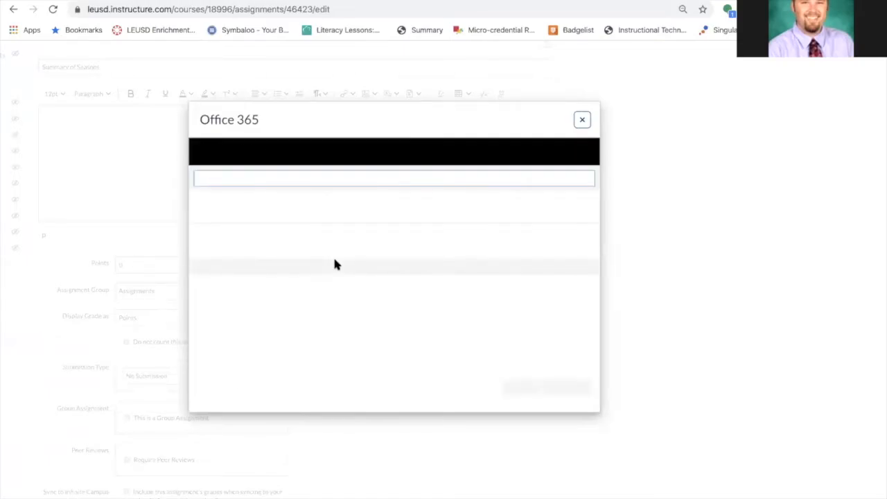
{"action": "scroll", "coordinate": [334, 264], "scroll_direction": "down", "scroll_amount": 10}
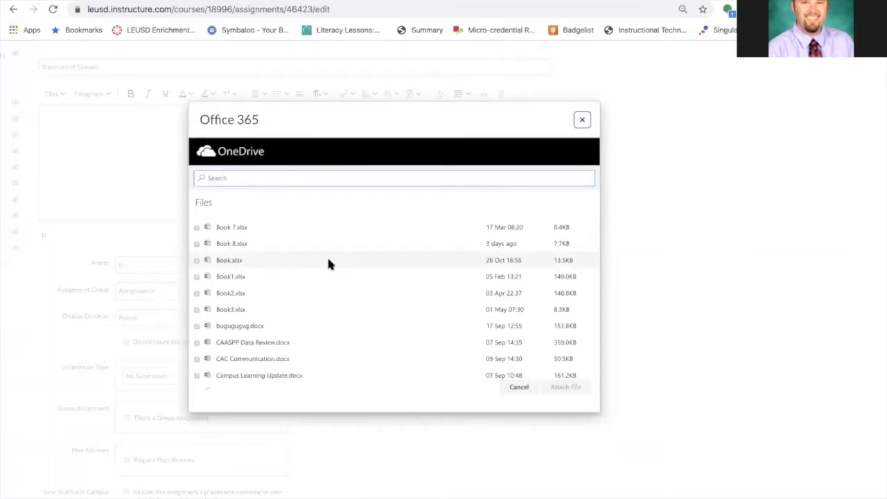
{"action": "left_click", "coordinate": [197, 260]}
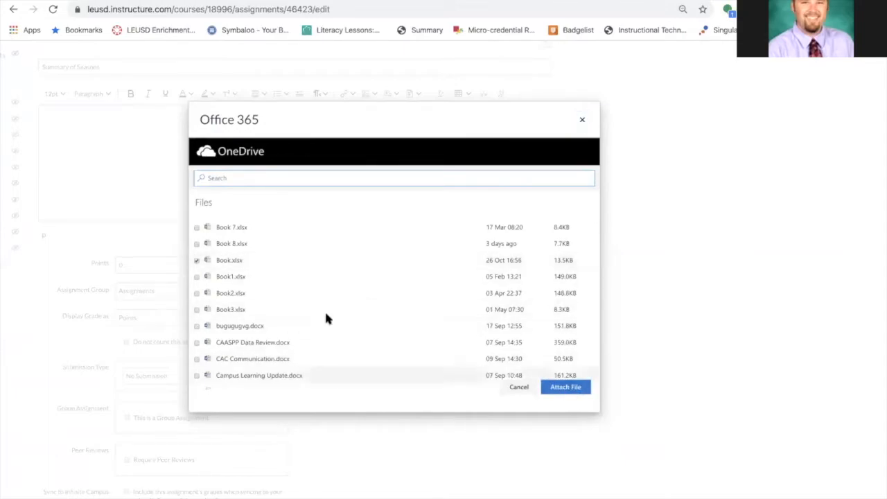
{"action": "left_click", "coordinate": [197, 260]}
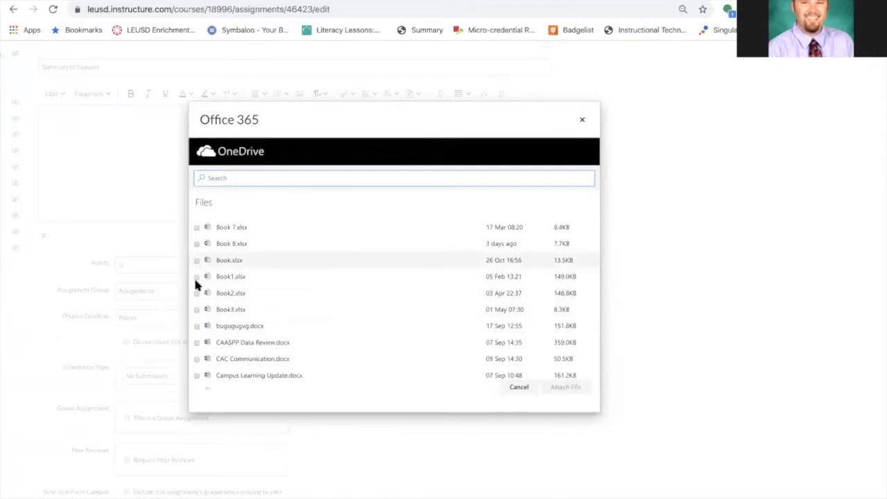
{"action": "left_click", "coordinate": [194, 325]}
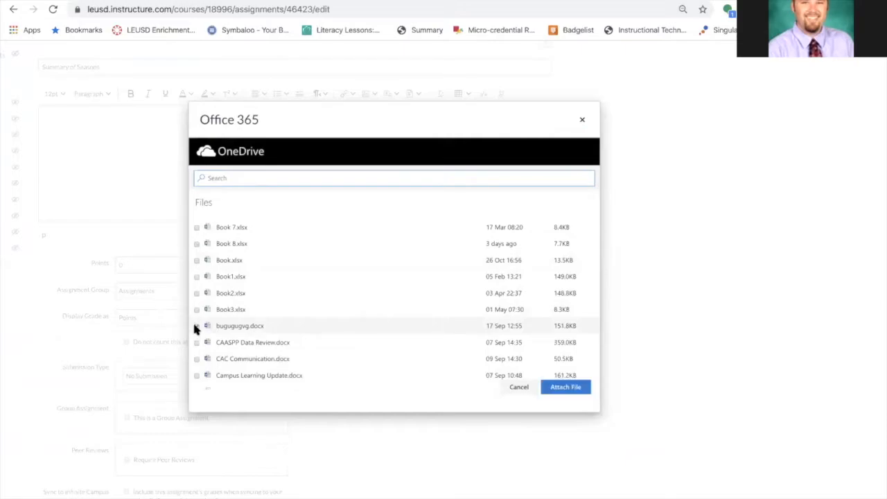
{"action": "left_click", "coordinate": [567, 388]}
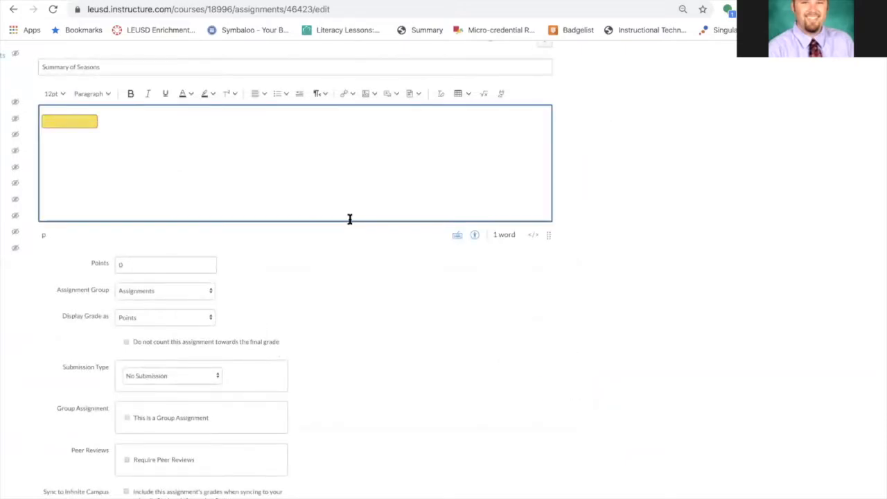
Add the line "Hey everyone, download this document and submit by clicking in the upper right." above the attached document
{"action": "scroll", "coordinate": [350, 220], "scroll_direction": "up", "scroll_amount": 1}
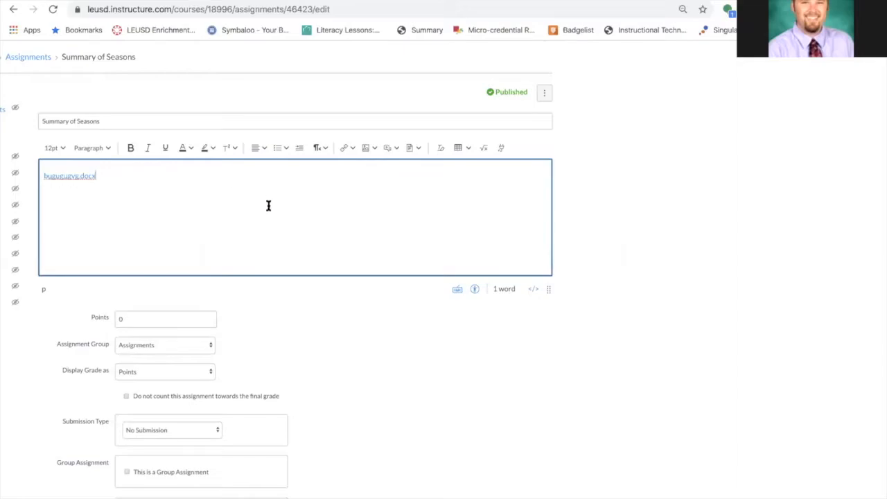
{"action": "scroll", "coordinate": [269, 206], "scroll_direction": "down", "scroll_amount": 1}
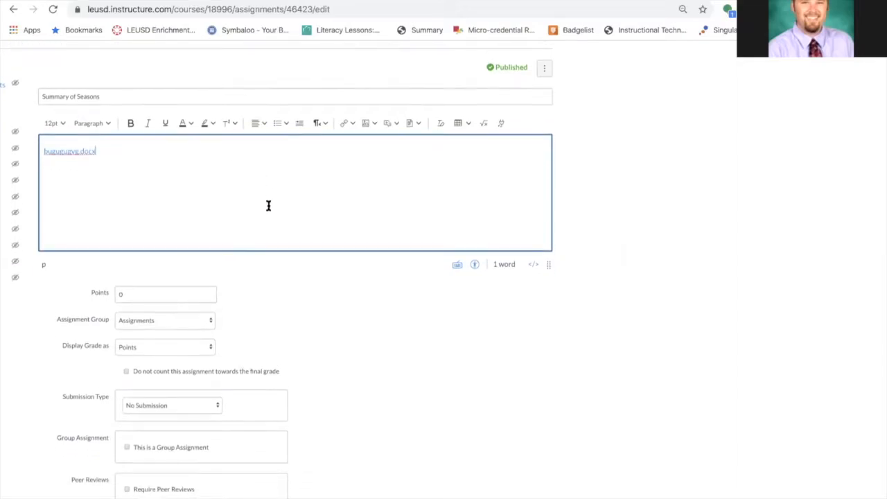
{"action": "scroll", "coordinate": [269, 206], "scroll_direction": "up", "scroll_amount": 1}
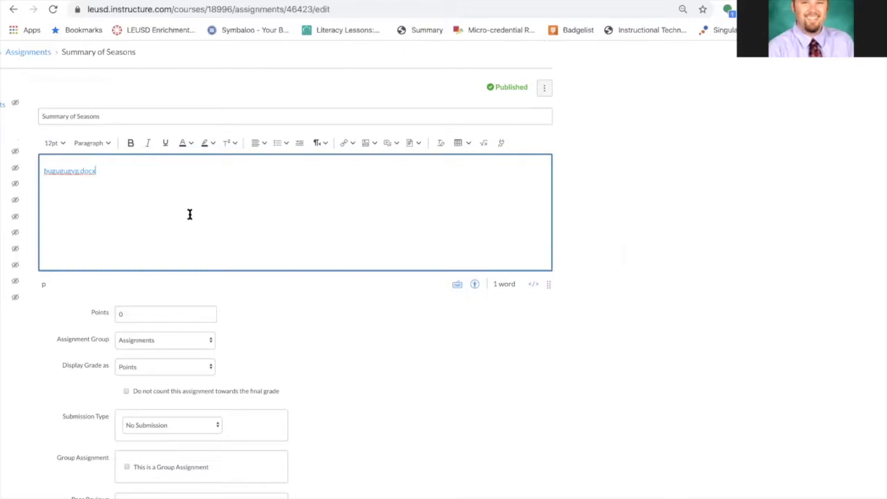
{"action": "left_click", "coordinate": [44, 171]}
{"action": "left_click", "coordinate": [44, 171]}
{"action": "key", "text": "Return"}
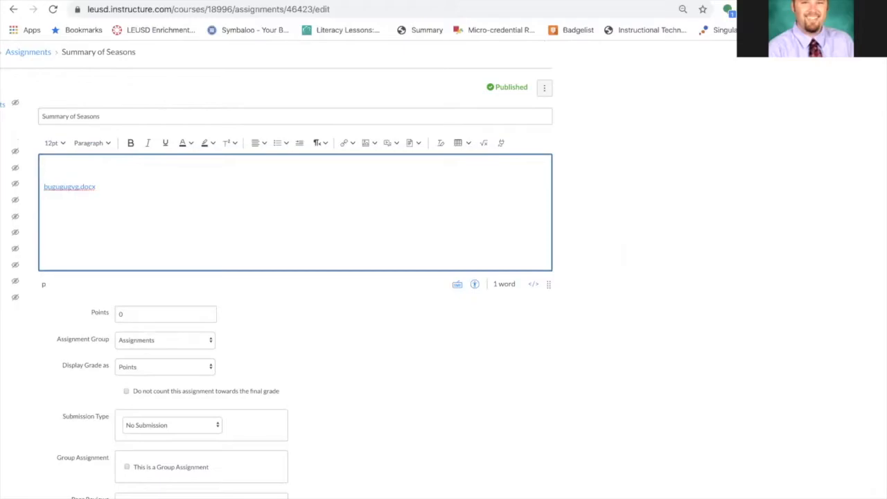
{"action": "type", "text": "Hey gus"}
{"action": "key", "text": "BackSpace"}
{"action": "key", "text": "BackSpace"}
{"action": "key", "text": "BackSpace"}
{"action": "type", "text": "eve"}
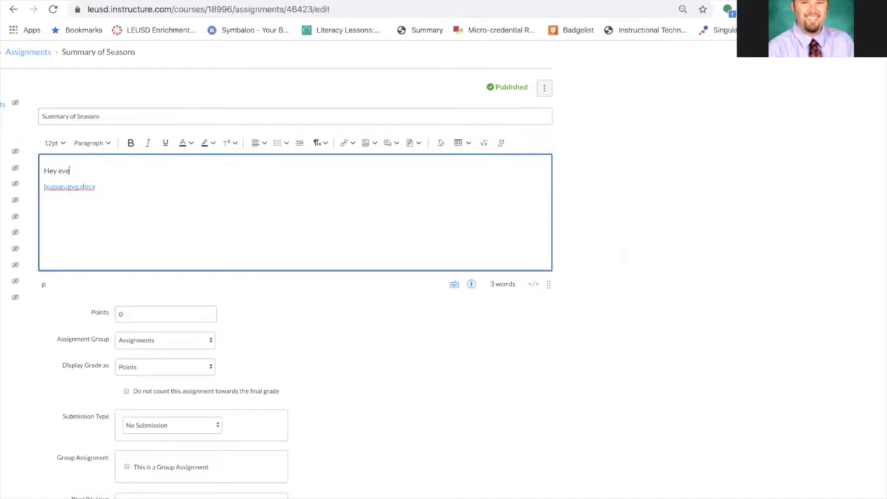
{"action": "type", "text": "ryone, download this document and submit"}
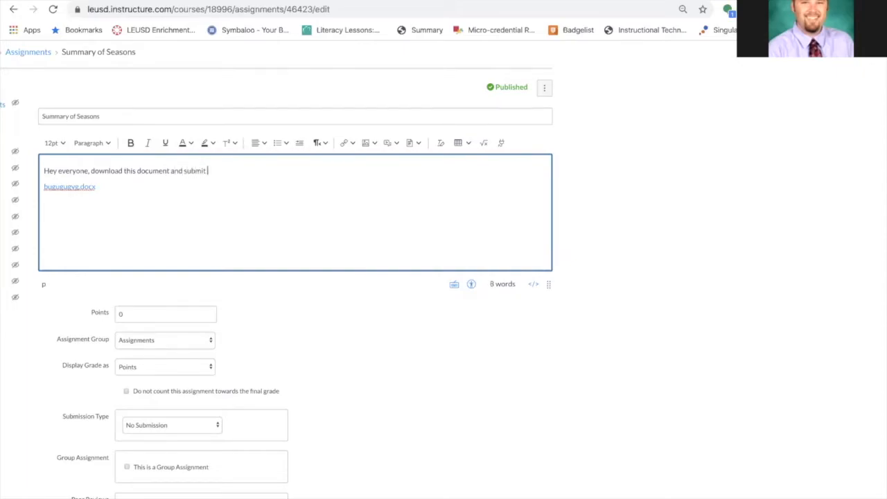
{"action": "type", "text": " by clicking in teh upper"}
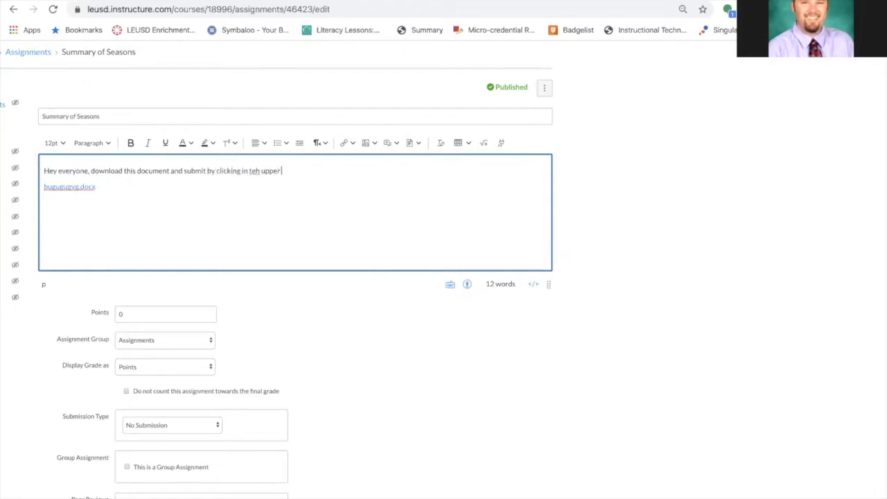
{"action": "type", "text": " right."}
{"action": "double_click", "coordinate": [254, 172]}
{"action": "type", "text": "the"}
Set the assignment's points to 10
{"action": "scroll", "coordinate": [381, 270], "scroll_direction": "down", "scroll_amount": 1}
{"action": "scroll", "coordinate": [324, 312], "scroll_direction": "left", "scroll_amount": 2}
{"action": "scroll", "coordinate": [324, 312], "scroll_direction": "down", "scroll_amount": 1}
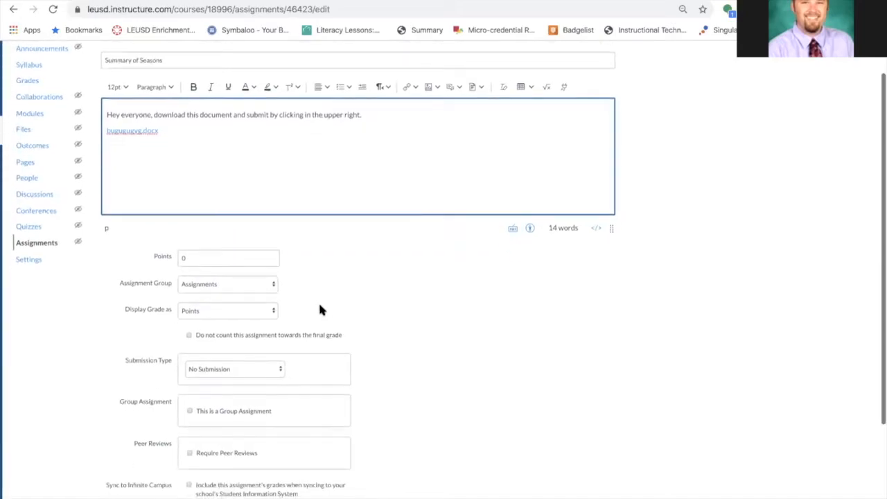
{"action": "left_click", "coordinate": [242, 263]}
{"action": "key", "text": "BackSpace"}
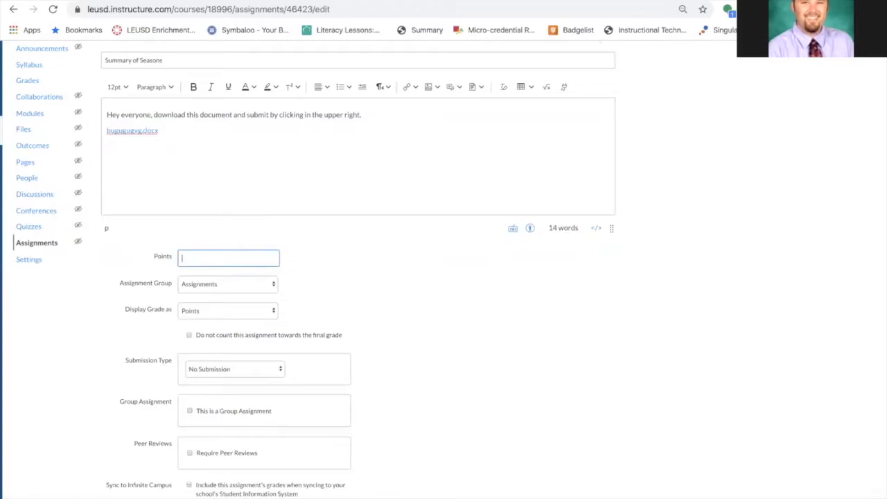
{"action": "type", "text": "10"}
{"action": "left_click", "coordinate": [356, 297]}
Set the assignment's submission type to On Paper
{"action": "scroll", "coordinate": [355, 297], "scroll_direction": "down", "scroll_amount": 2}
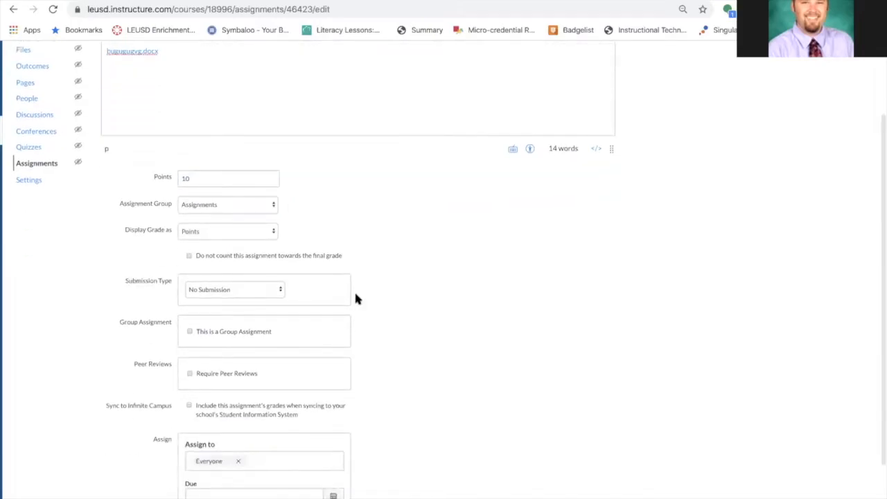
{"action": "scroll", "coordinate": [361, 241], "scroll_direction": "down", "scroll_amount": 2}
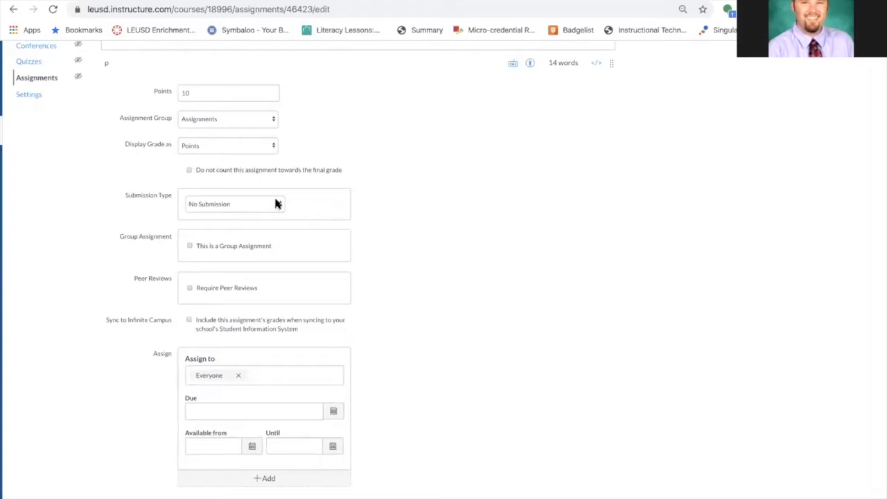
{"action": "left_click", "coordinate": [276, 204]}
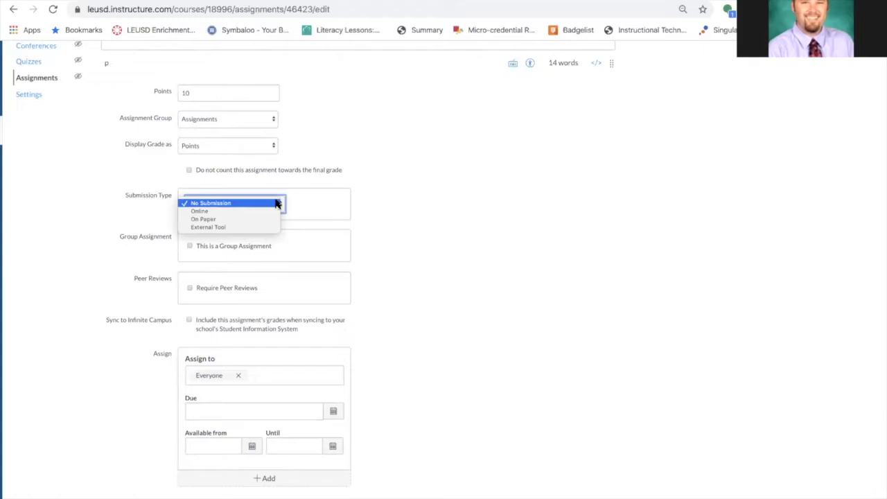
{"action": "left_click", "coordinate": [234, 203]}
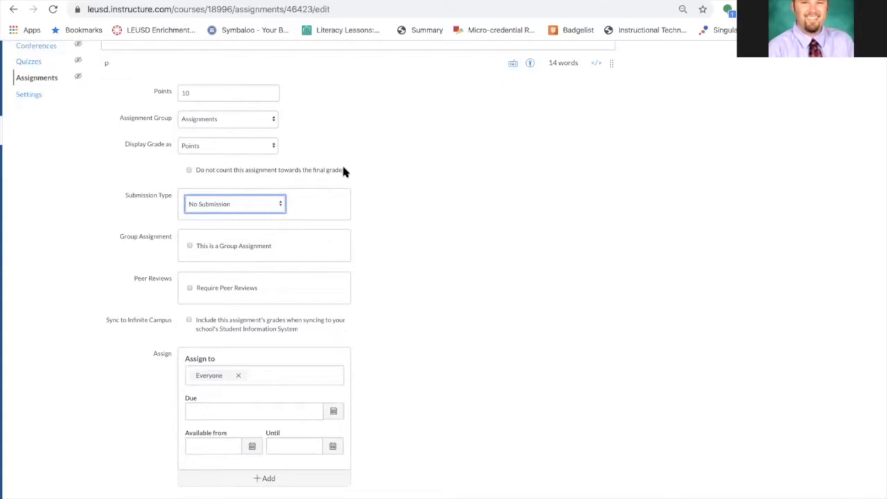
{"action": "left_click", "coordinate": [257, 204]}
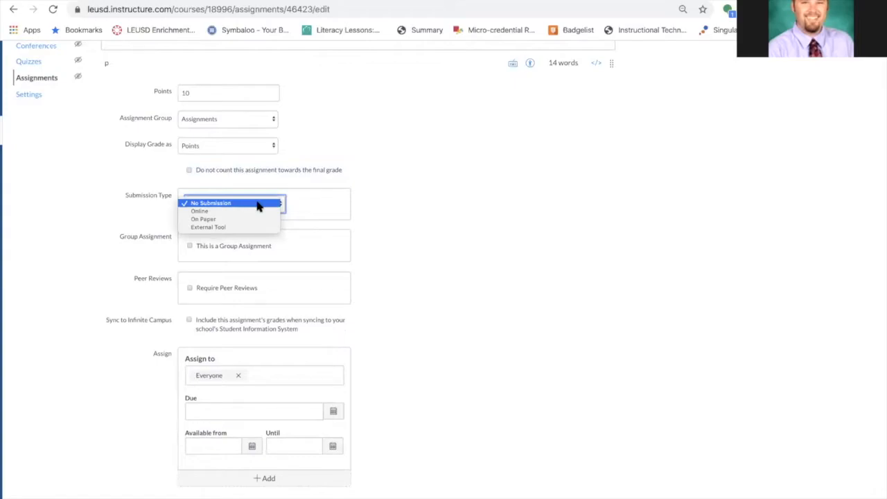
{"action": "left_click", "coordinate": [247, 219]}
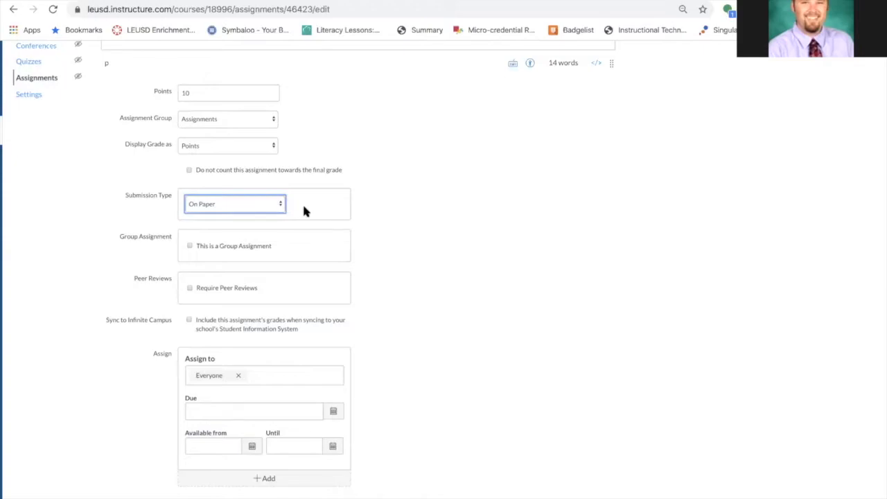
Change the submission type to Online and enable Text Entry, Website URL, Media Recordings and File Uploads
{"action": "left_click", "coordinate": [273, 204]}
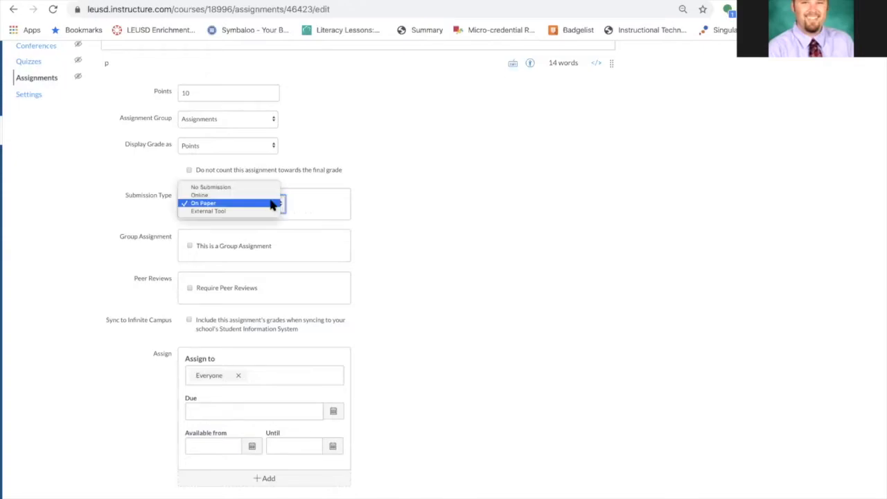
{"action": "left_click", "coordinate": [263, 197]}
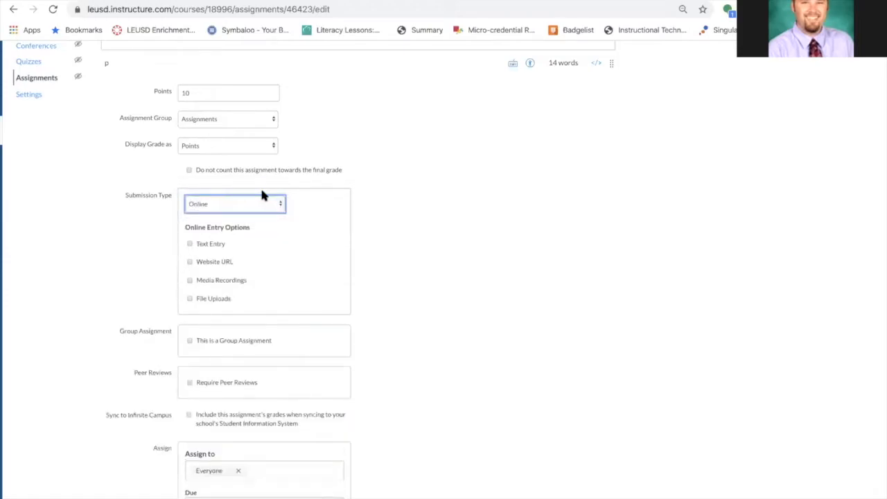
{"action": "left_click", "coordinate": [190, 245]}
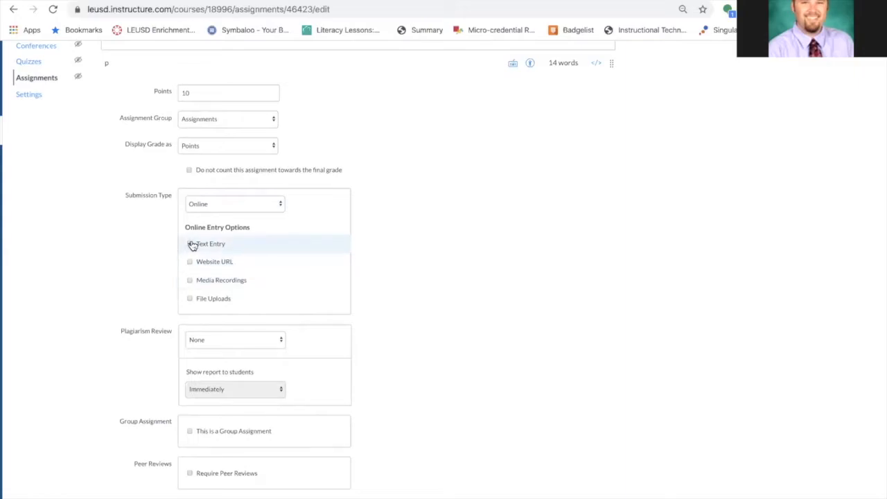
{"action": "scroll", "coordinate": [193, 246], "scroll_direction": "up", "scroll_amount": 4}
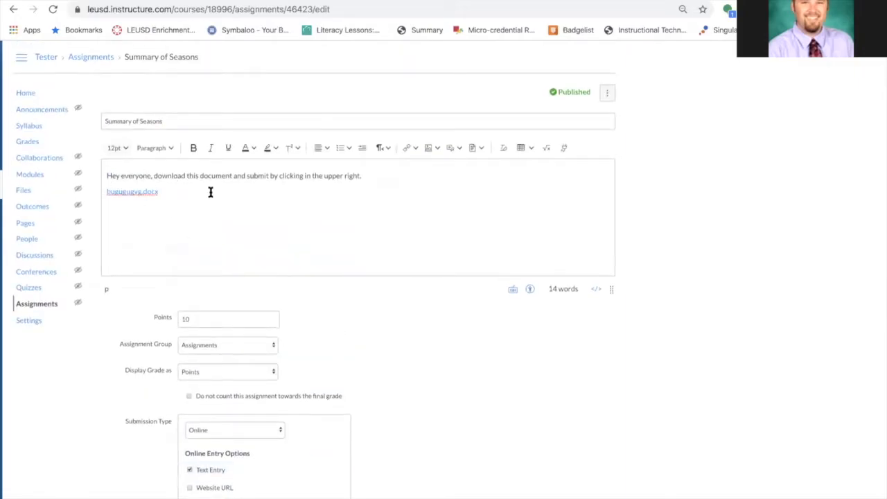
{"action": "scroll", "coordinate": [210, 192], "scroll_direction": "down", "scroll_amount": 4}
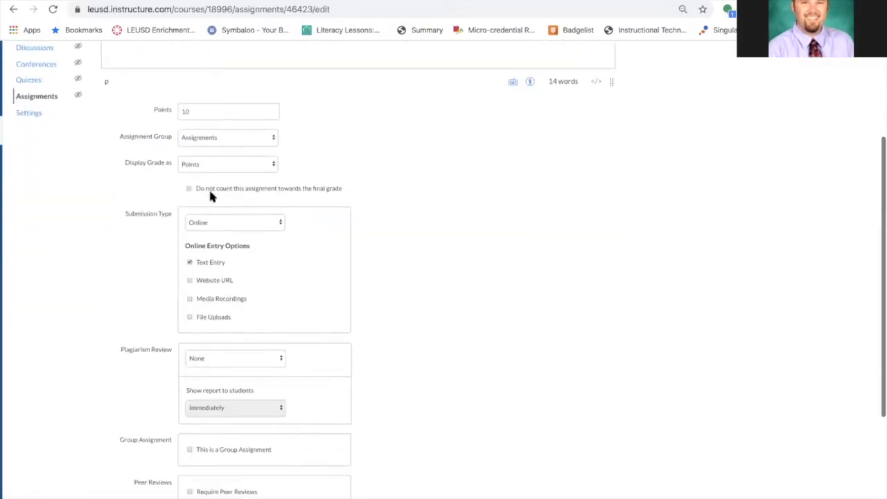
{"action": "left_click", "coordinate": [191, 260]}
{"action": "scroll", "coordinate": [190, 263], "scroll_direction": "down", "scroll_amount": 1}
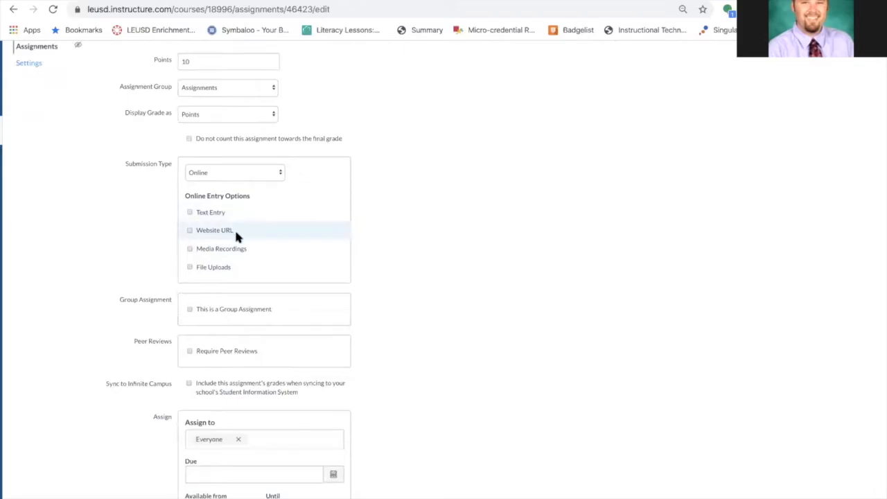
{"action": "left_click", "coordinate": [189, 250]}
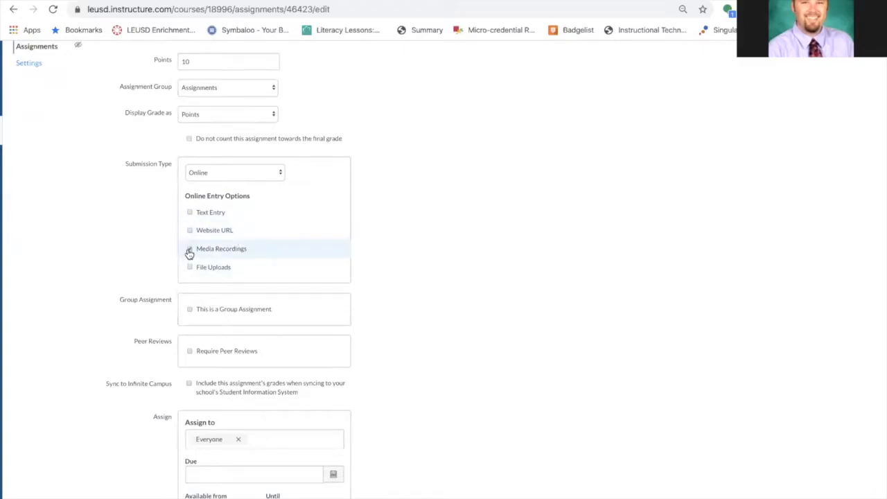
{"action": "left_click", "coordinate": [190, 213]}
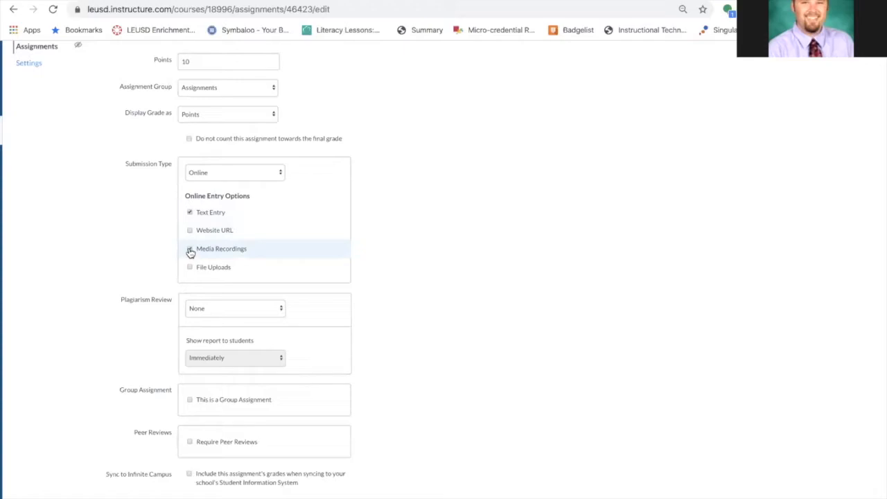
{"action": "left_click", "coordinate": [190, 250]}
{"action": "left_click", "coordinate": [188, 212]}
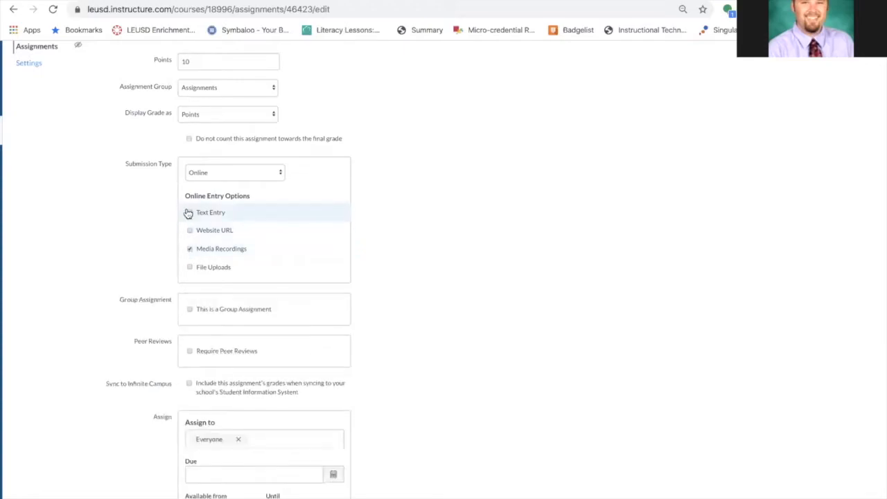
{"action": "left_click", "coordinate": [189, 212]}
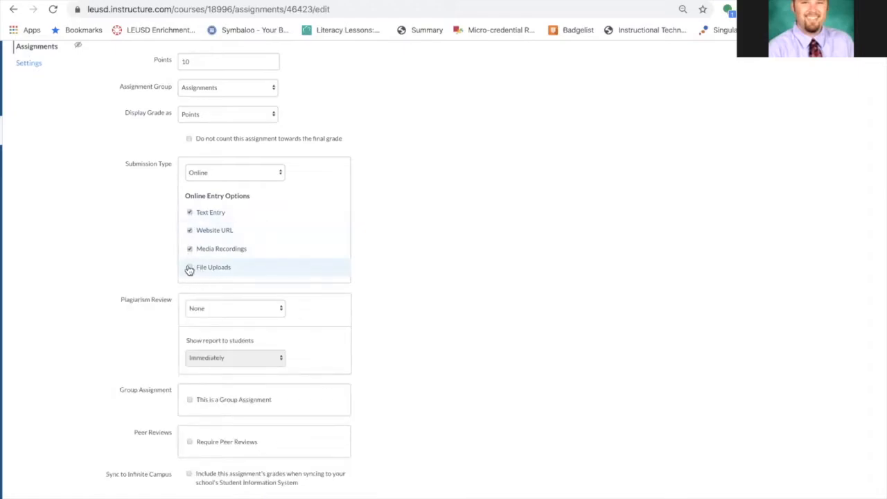
{"action": "left_click", "coordinate": [189, 268]}
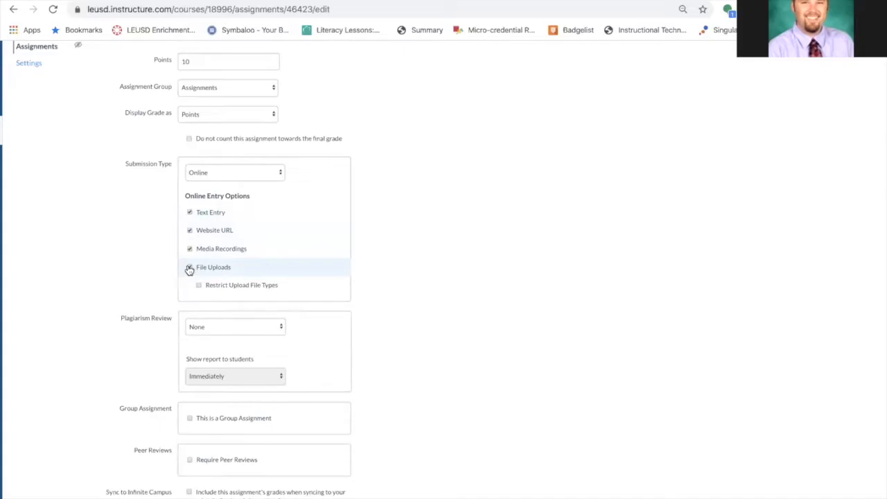
Try restricting file uploads to the .ppt and pptx extensions, then switch the file type restriction off again
{"action": "left_click", "coordinate": [200, 286]}
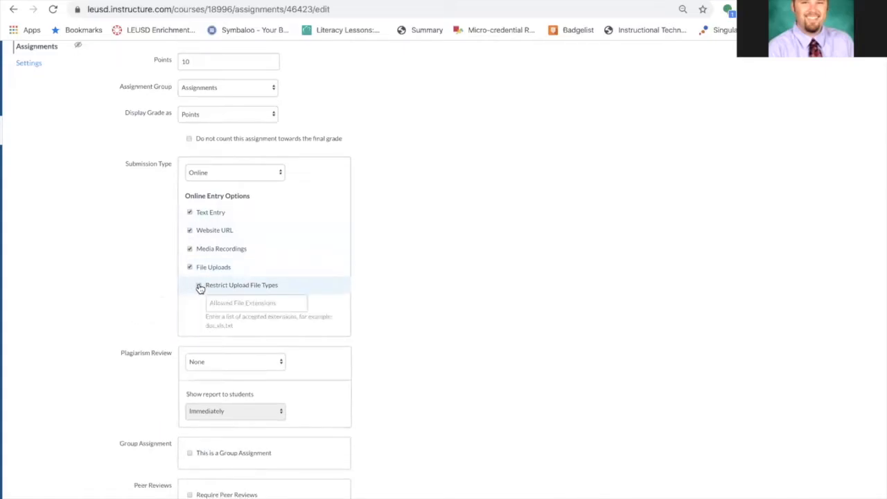
{"action": "left_click", "coordinate": [199, 286]}
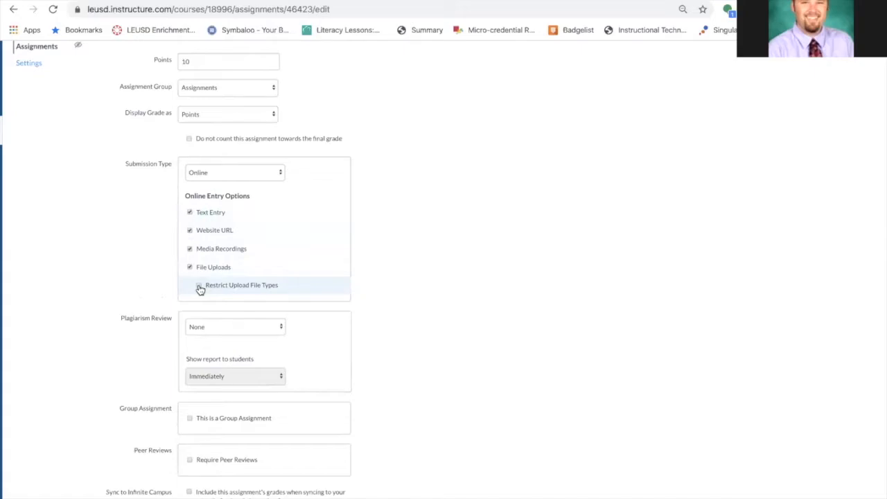
{"action": "left_click", "coordinate": [200, 286]}
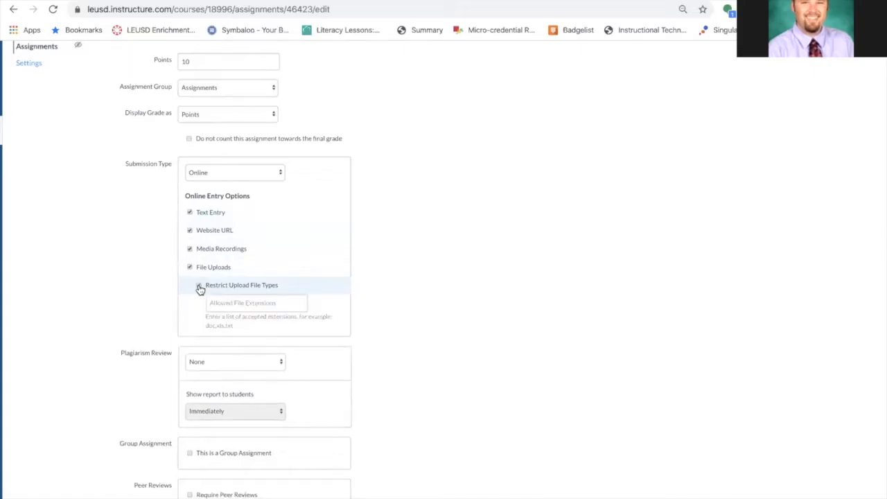
{"action": "left_click", "coordinate": [233, 302]}
{"action": "type", "text": ".ppt,p"}
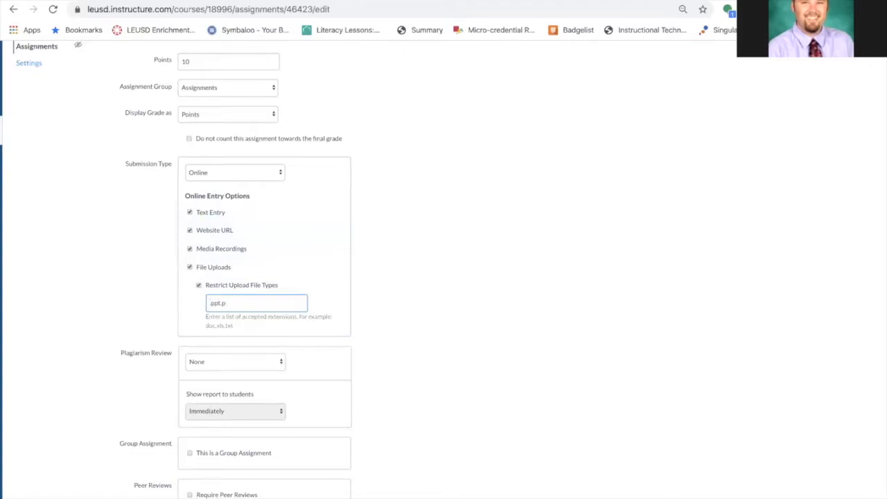
{"action": "type", "text": "tptx"}
{"action": "left_click", "coordinate": [199, 288]}
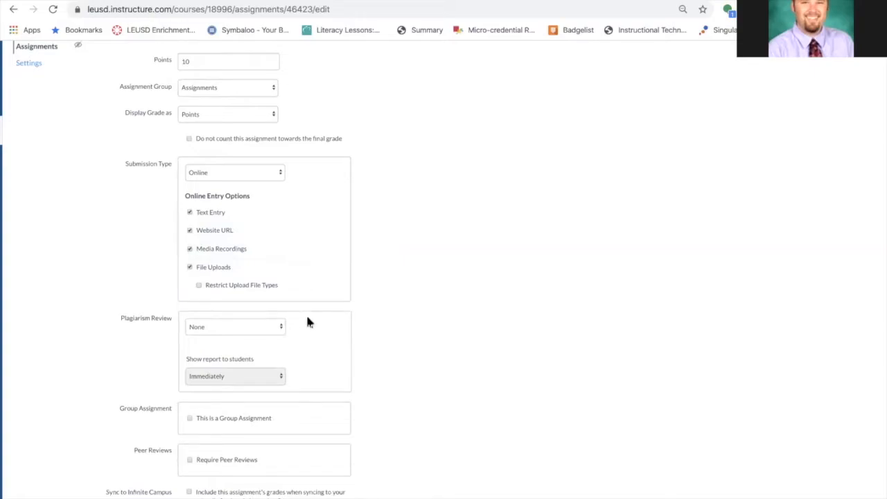
Try Turnitin as the plagiarism review option, then set plagiarism review back to None
{"action": "scroll", "coordinate": [309, 322], "scroll_direction": "down", "scroll_amount": 1}
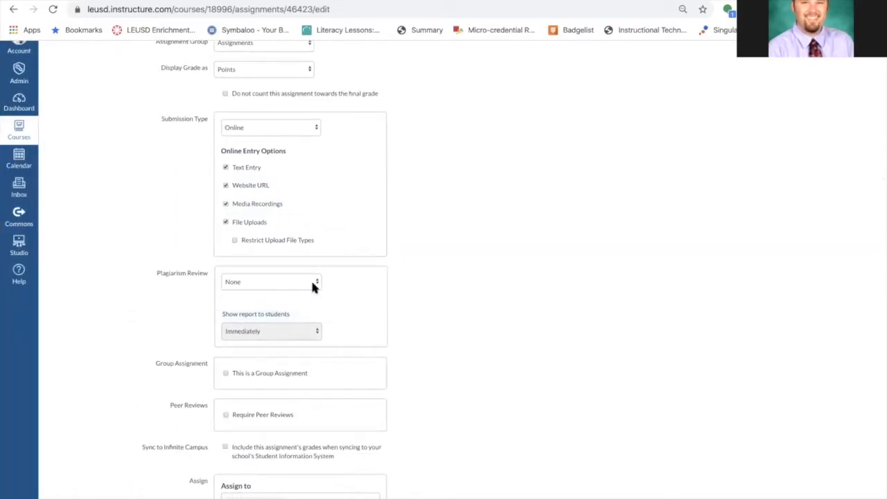
{"action": "left_click", "coordinate": [310, 284]}
{"action": "left_click", "coordinate": [307, 289]}
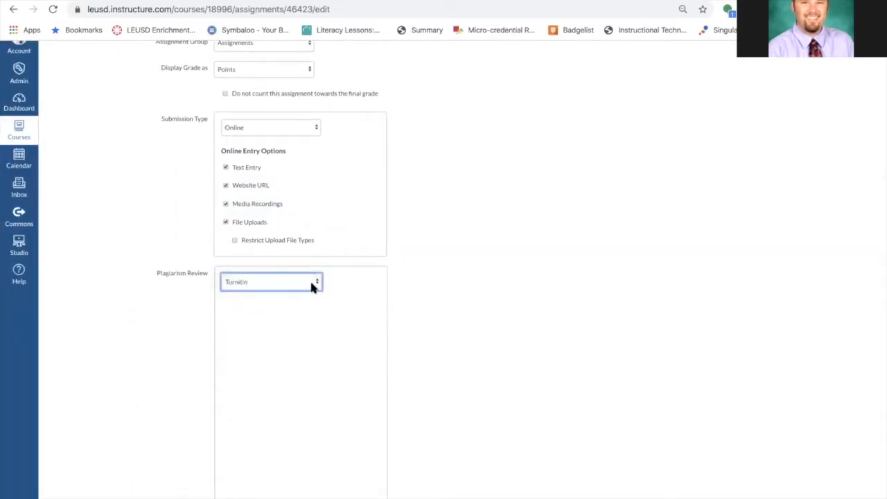
{"action": "left_click", "coordinate": [310, 279]}
{"action": "left_click", "coordinate": [313, 277]}
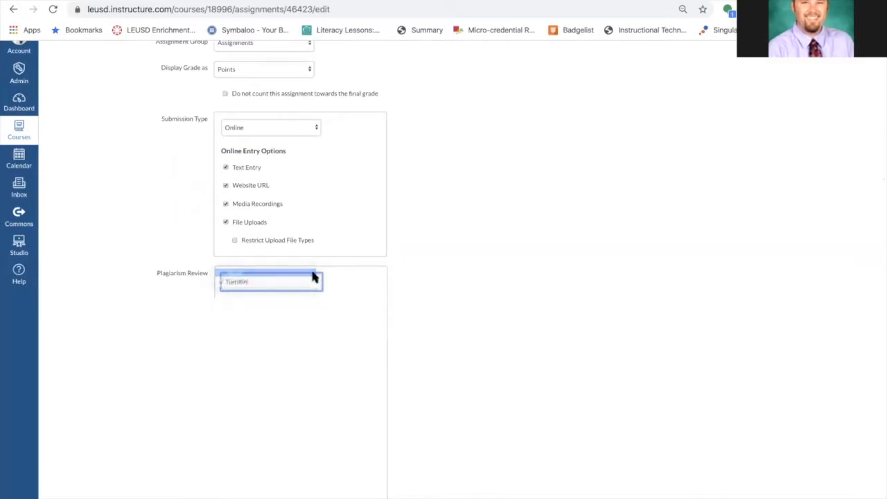
{"action": "scroll", "coordinate": [447, 182], "scroll_direction": "up", "scroll_amount": 5}
{"action": "scroll", "coordinate": [447, 182], "scroll_direction": "down", "scroll_amount": 1}
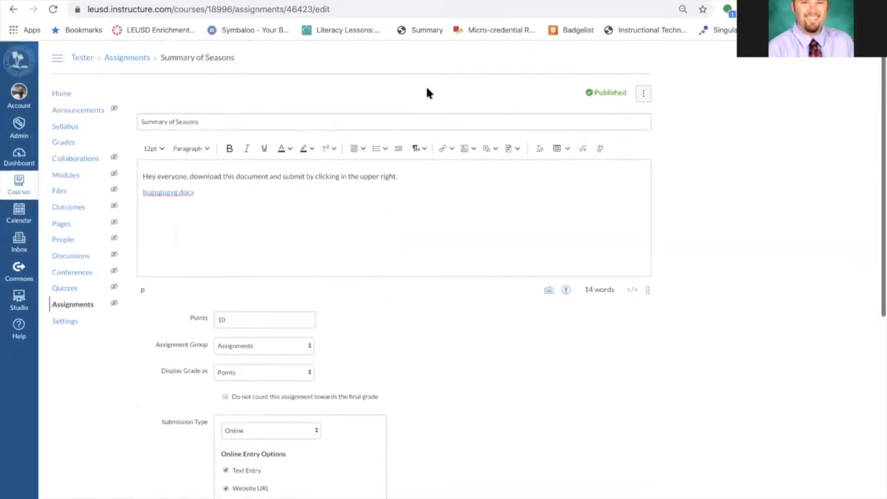
{"action": "scroll", "coordinate": [423, 197], "scroll_direction": "down", "scroll_amount": 10}
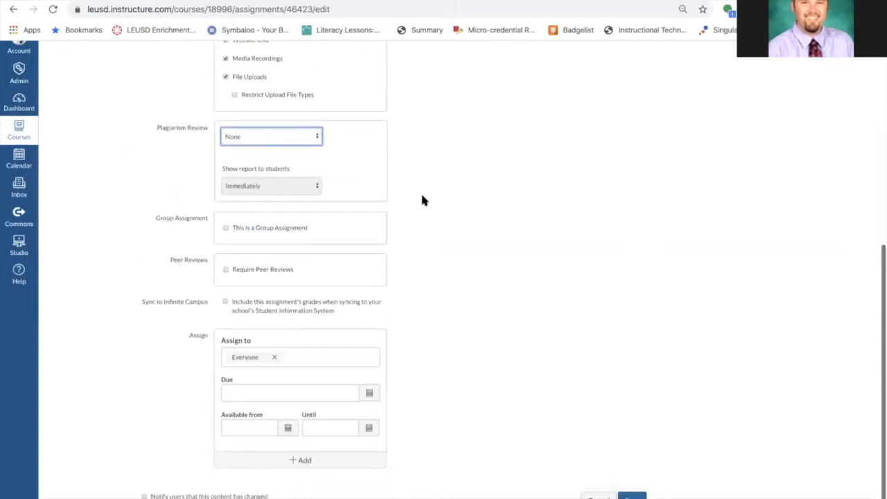
{"action": "left_click", "coordinate": [290, 132]}
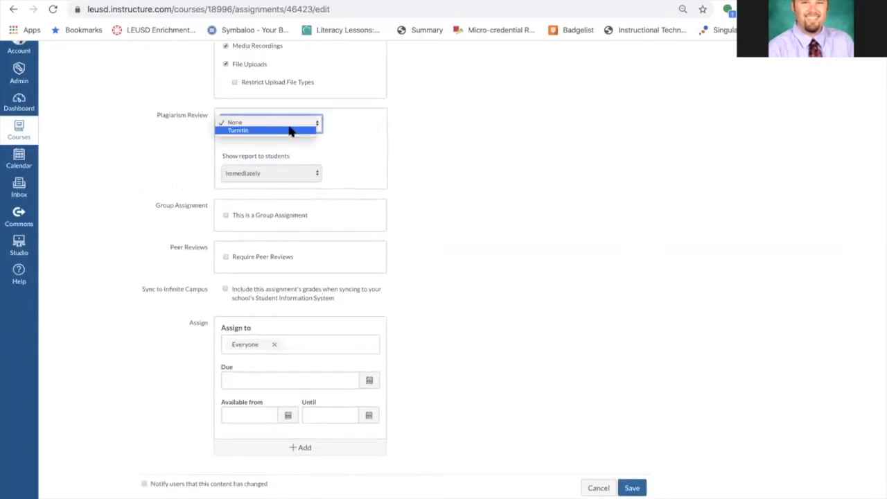
{"action": "left_click", "coordinate": [427, 133]}
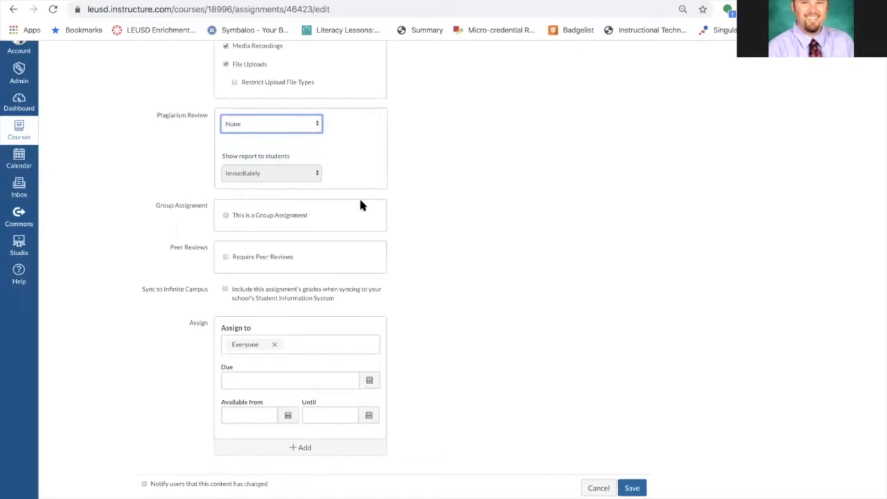
{"action": "left_click", "coordinate": [301, 122]}
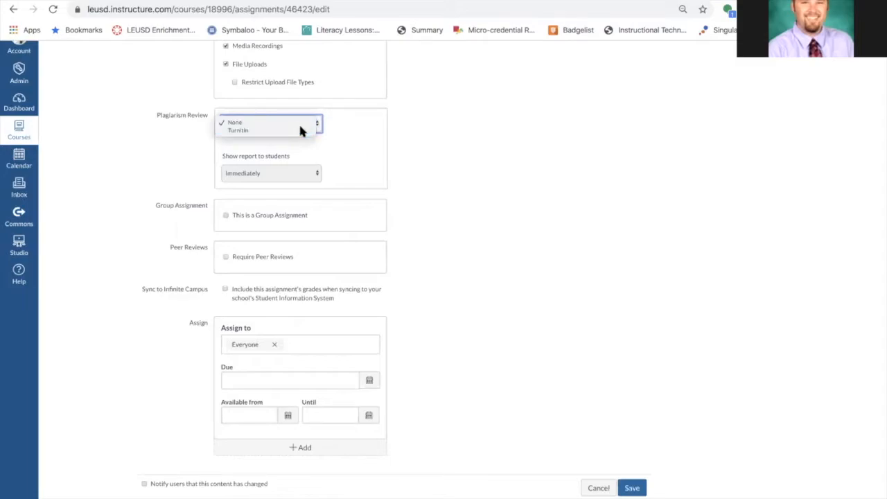
{"action": "left_click", "coordinate": [301, 130]}
{"action": "scroll", "coordinate": [434, 287], "scroll_direction": "down", "scroll_amount": 1}
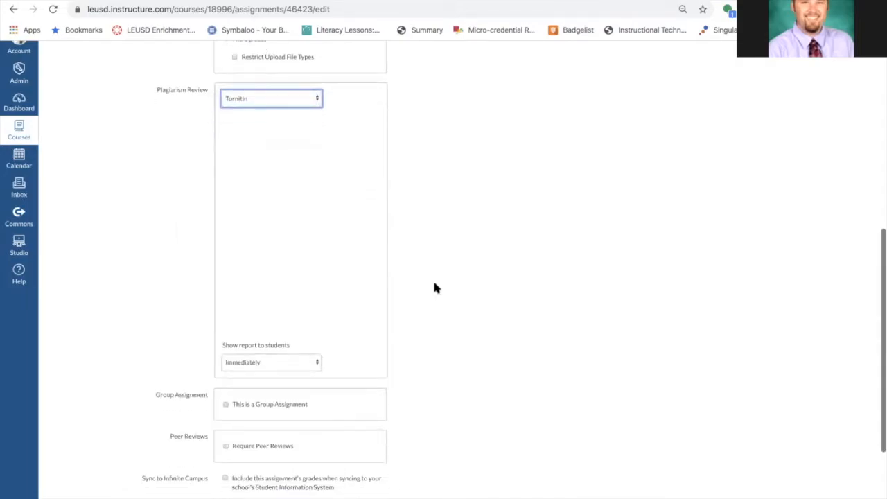
{"action": "left_click", "coordinate": [300, 98]}
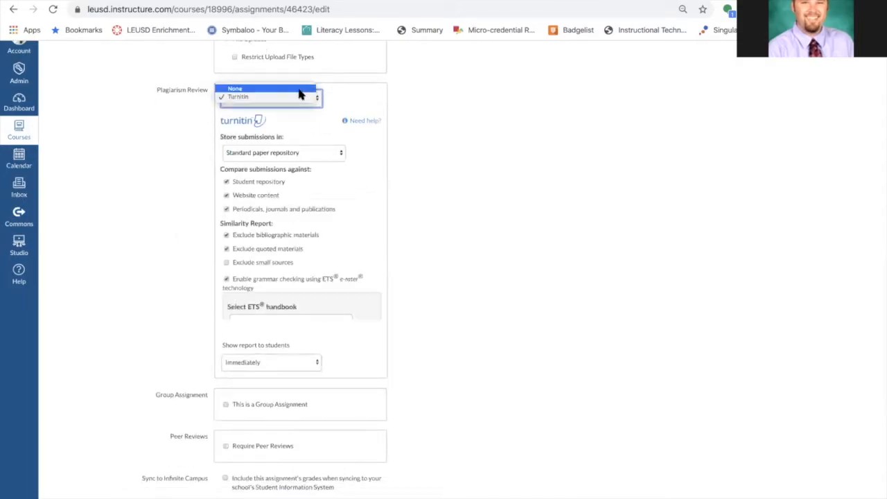
{"action": "left_click", "coordinate": [291, 88]}
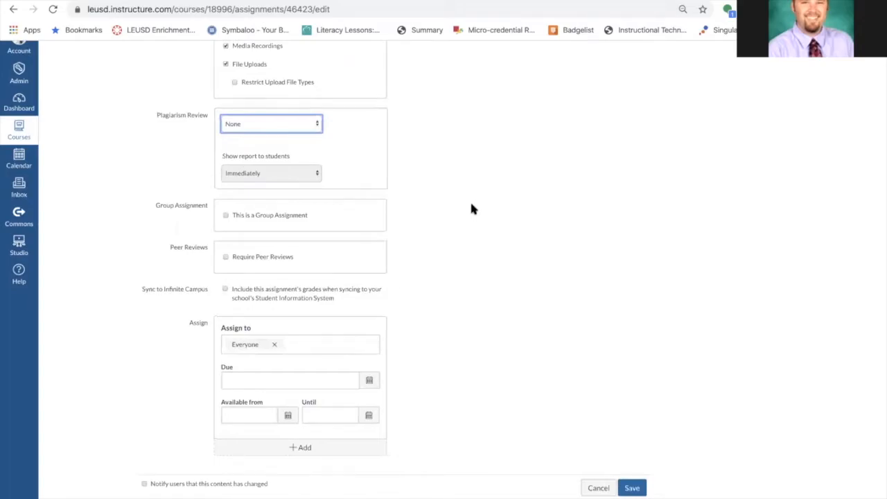
Set the assignment's due date to April 10 and save the assignment
{"action": "left_click", "coordinate": [370, 382]}
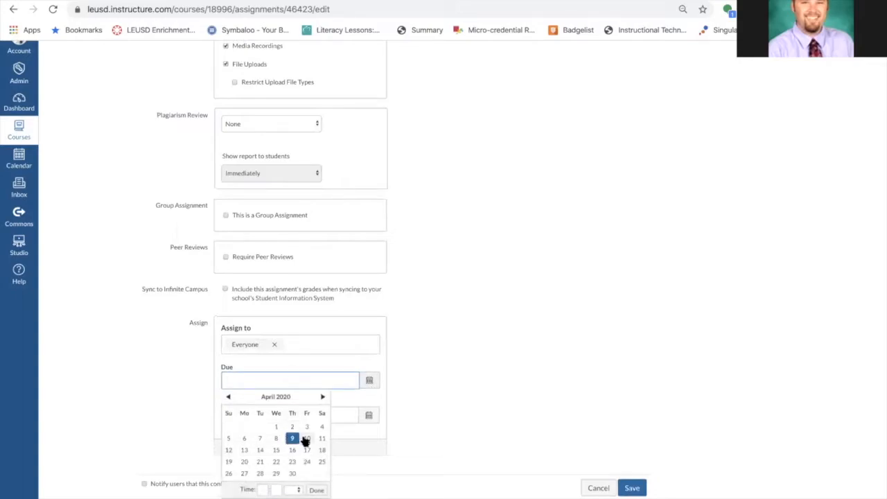
{"action": "left_click", "coordinate": [305, 441]}
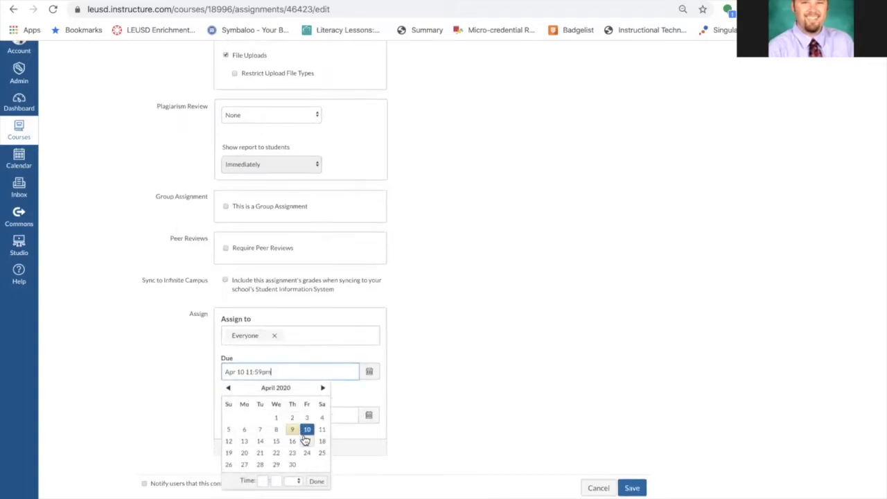
{"action": "left_click", "coordinate": [428, 371]}
{"action": "left_click", "coordinate": [631, 488]}
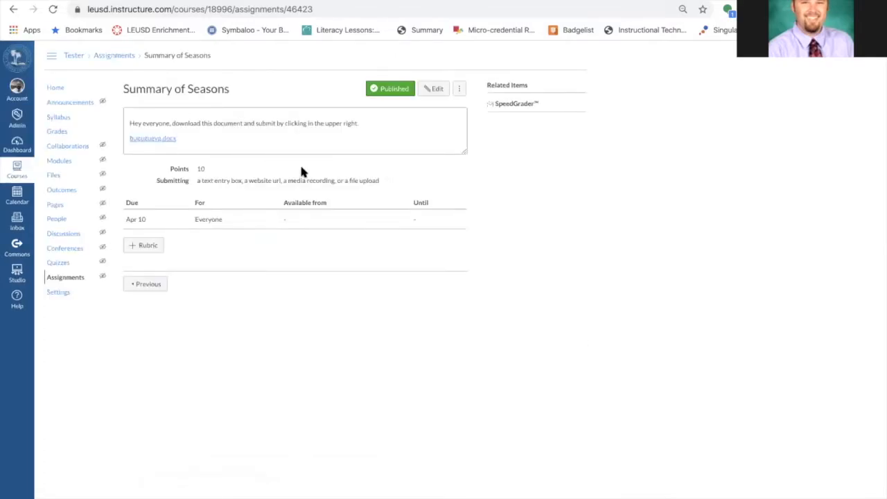
Open the course home page and preview it in Student View
{"action": "left_click", "coordinate": [56, 88]}
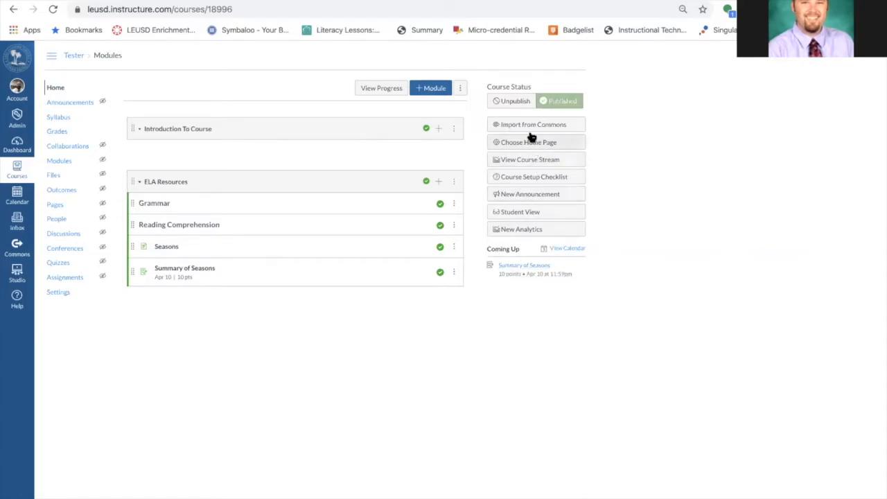
{"action": "left_click", "coordinate": [532, 212]}
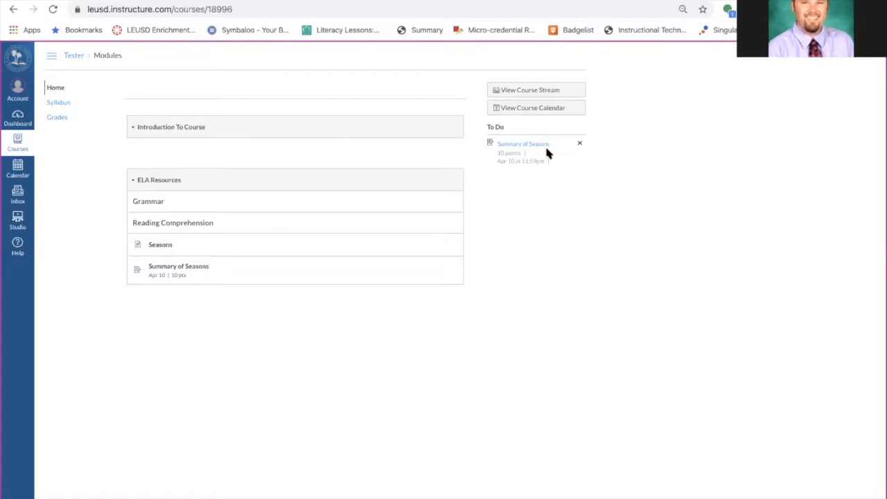
{"action": "scroll", "coordinate": [546, 148], "scroll_direction": "up", "scroll_amount": 5}
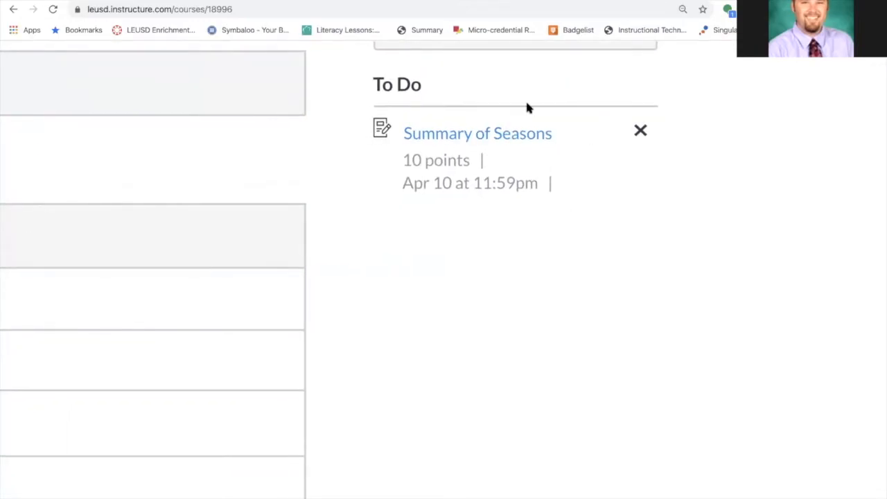
{"action": "scroll", "coordinate": [505, 255], "scroll_direction": "down", "scroll_amount": 5}
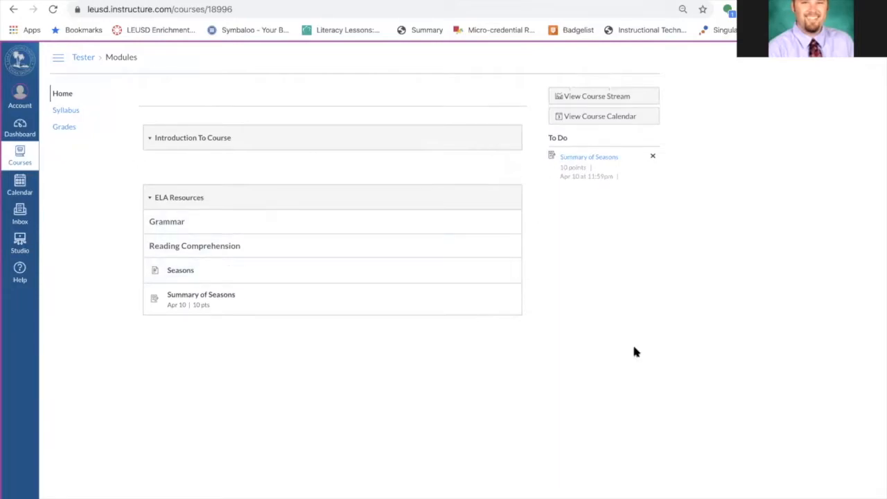
{"action": "scroll", "coordinate": [727, 344], "scroll_direction": "down", "scroll_amount": 2}
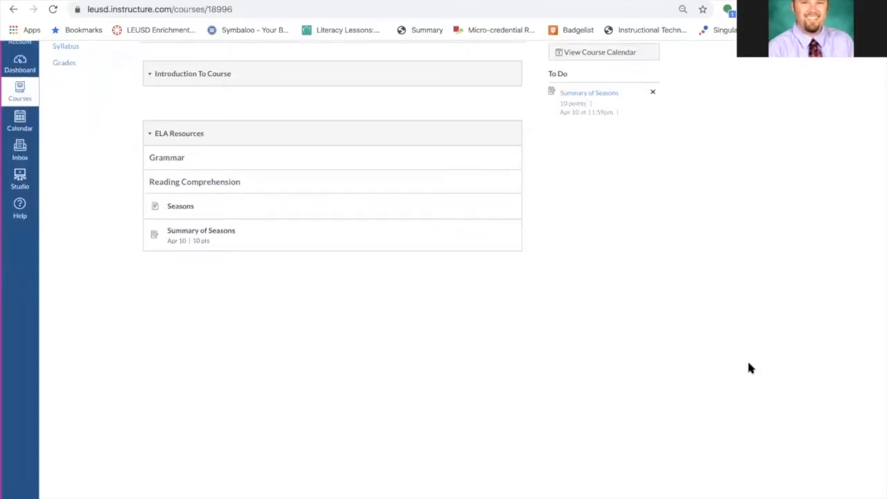
Leave Student View and add the Seasons page to the student to-do list with an April 9 date, then save
{"action": "scroll", "coordinate": [805, 496], "scroll_direction": "right", "scroll_amount": 3}
{"action": "left_click", "coordinate": [805, 498]}
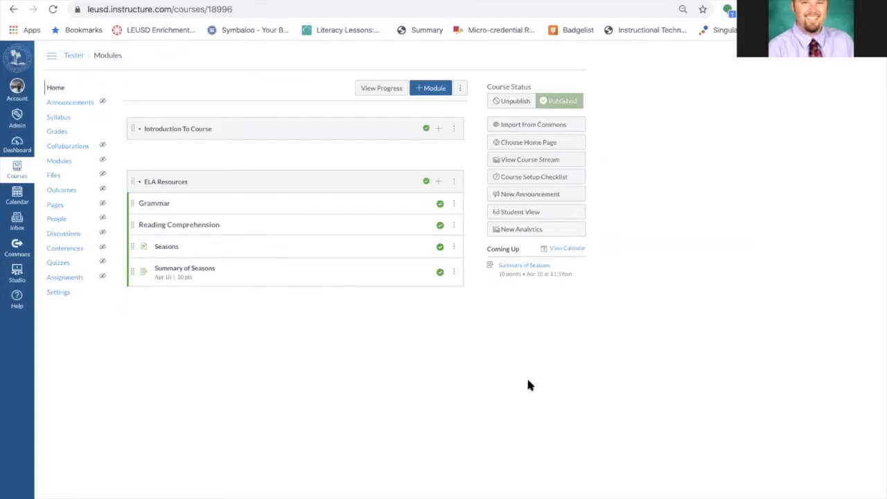
{"action": "left_click", "coordinate": [169, 248]}
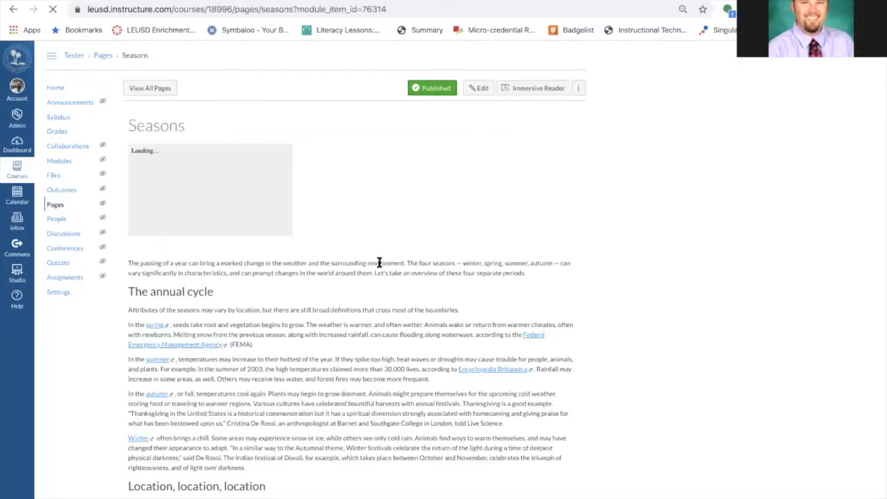
{"action": "left_click", "coordinate": [479, 89]}
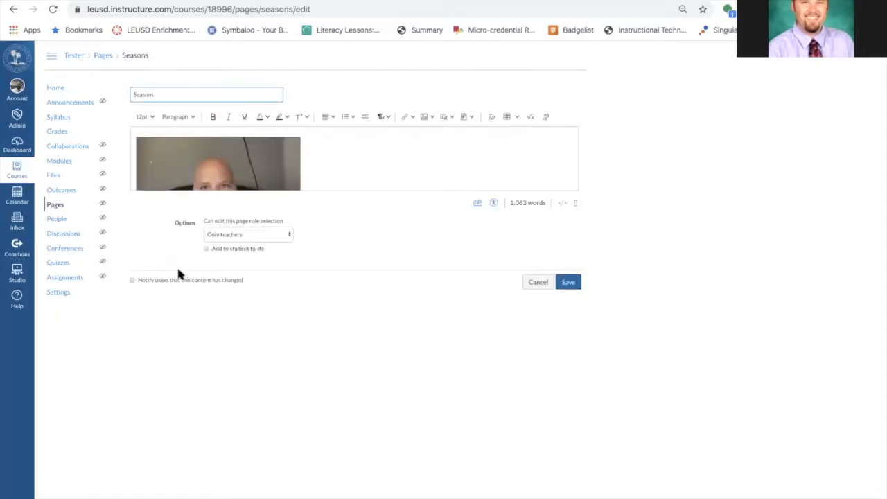
{"action": "left_click", "coordinate": [206, 250]}
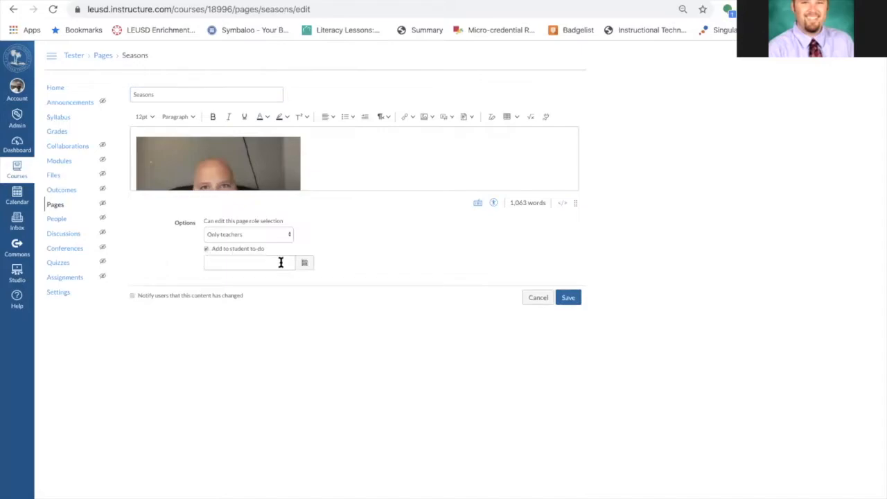
{"action": "left_click", "coordinate": [305, 263]}
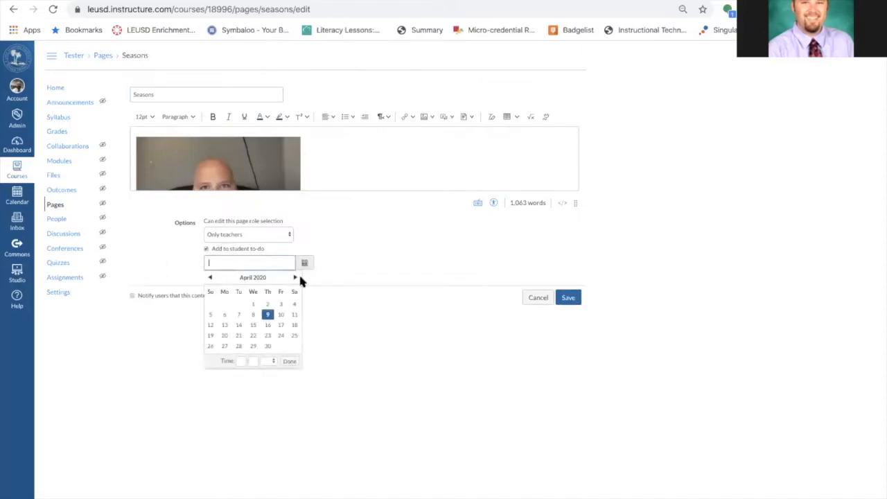
{"action": "left_click", "coordinate": [267, 314]}
{"action": "left_click", "coordinate": [569, 308]}
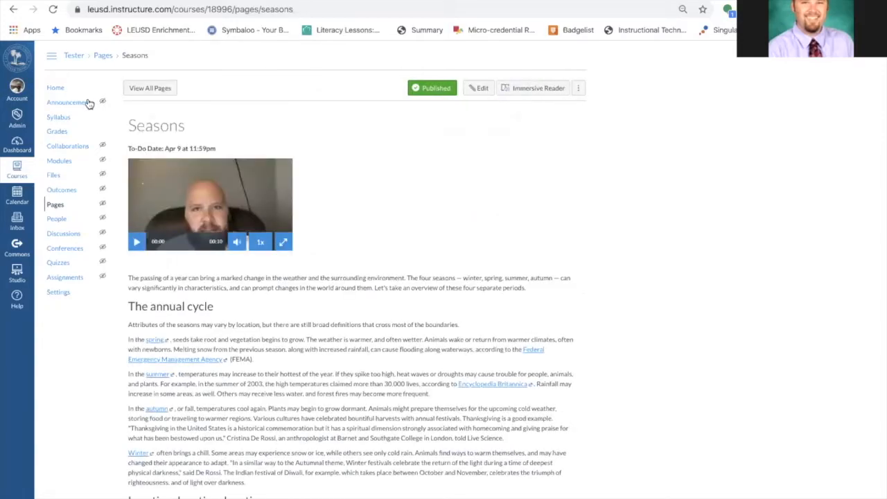
Preview the course home page in Student View again and reopen the course from the student's course list
{"action": "left_click", "coordinate": [59, 89]}
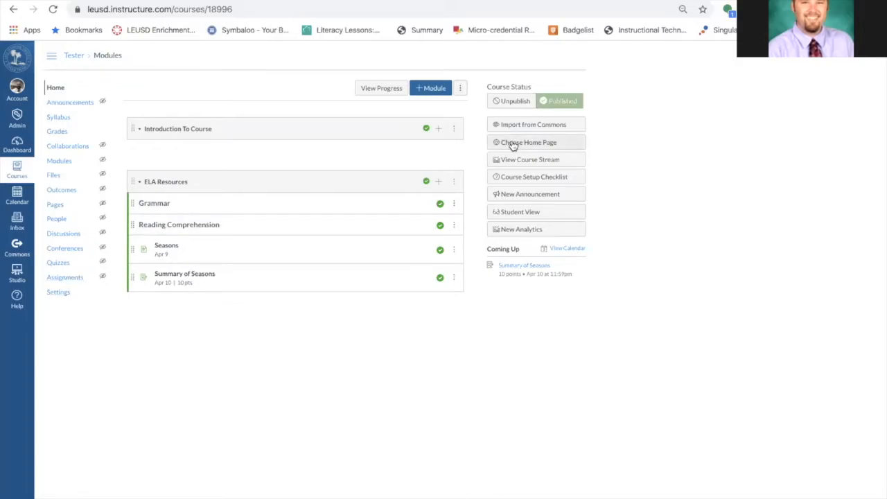
{"action": "left_click", "coordinate": [529, 214]}
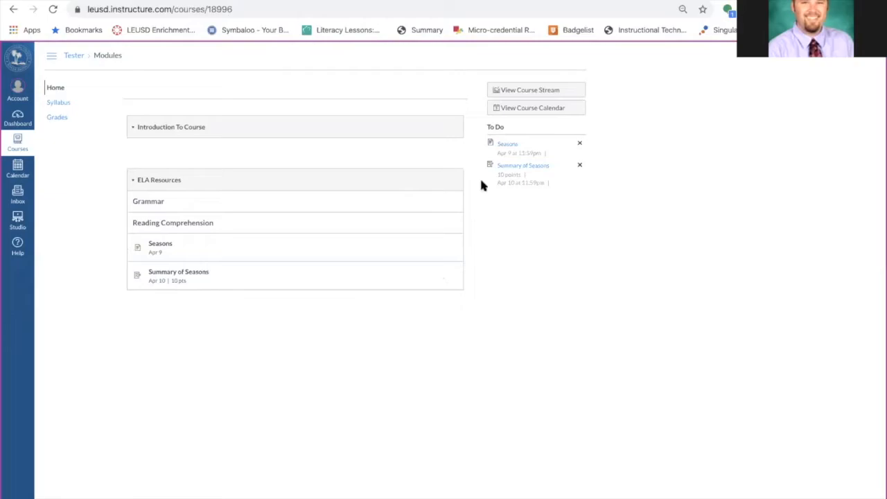
{"action": "left_click", "coordinate": [14, 124]}
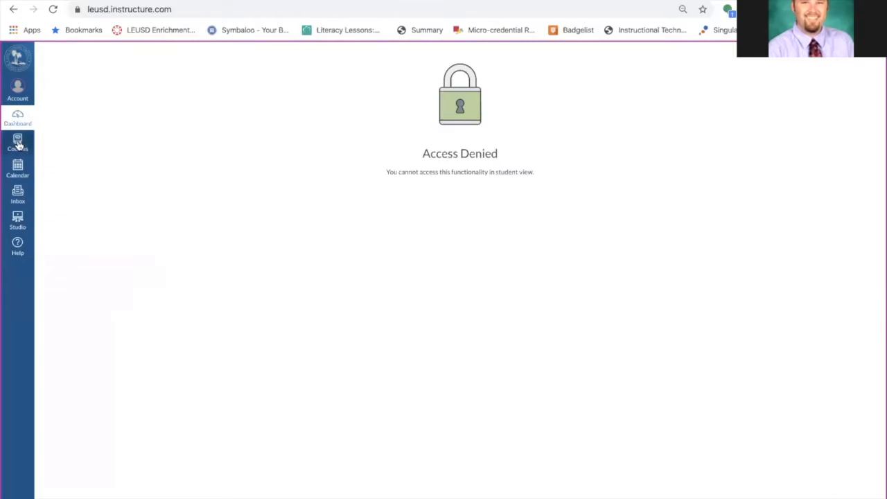
{"action": "left_click", "coordinate": [18, 143]}
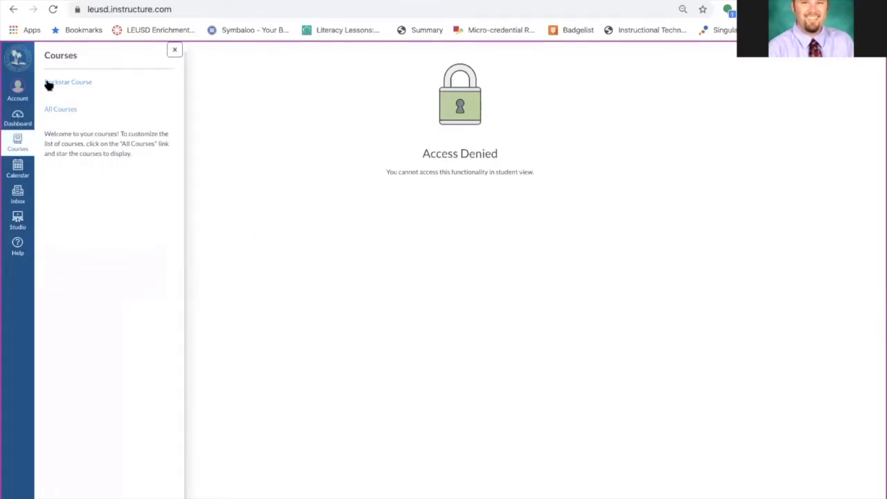
{"action": "left_click", "coordinate": [74, 85]}
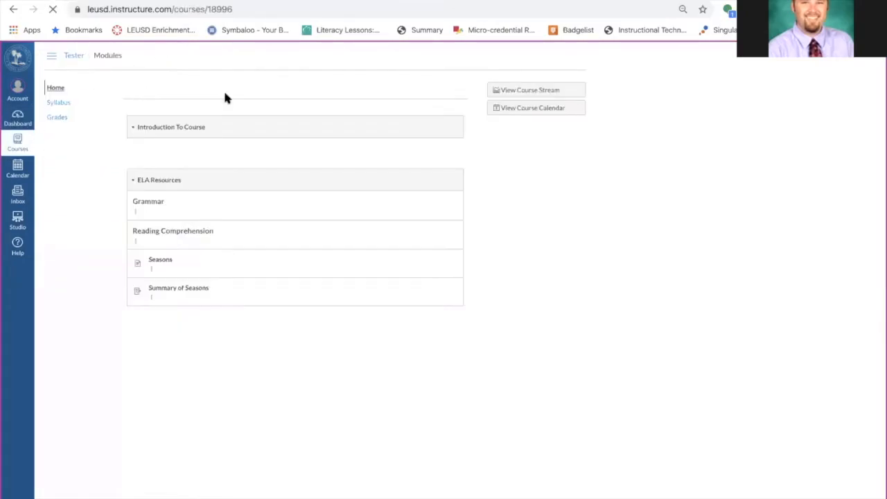
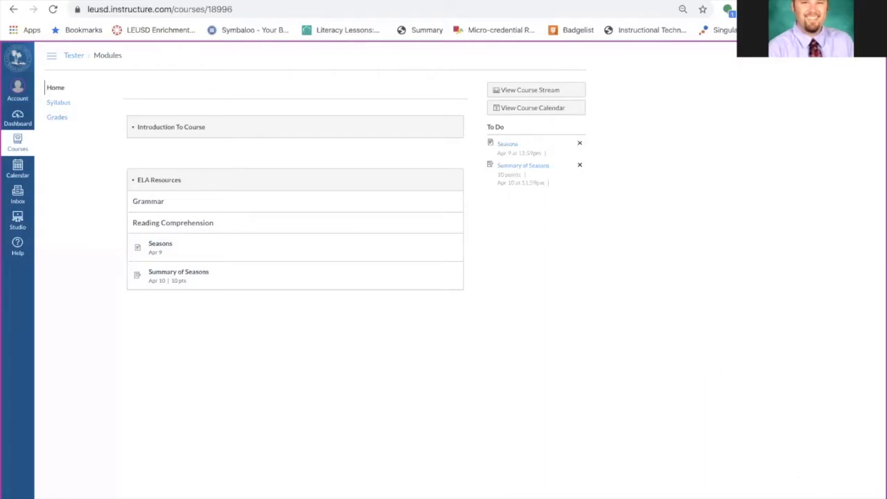
Restart Student View and open the attached document in the Summary of Seasons assignment, then close its tab
{"action": "left_click", "coordinate": [825, 496]}
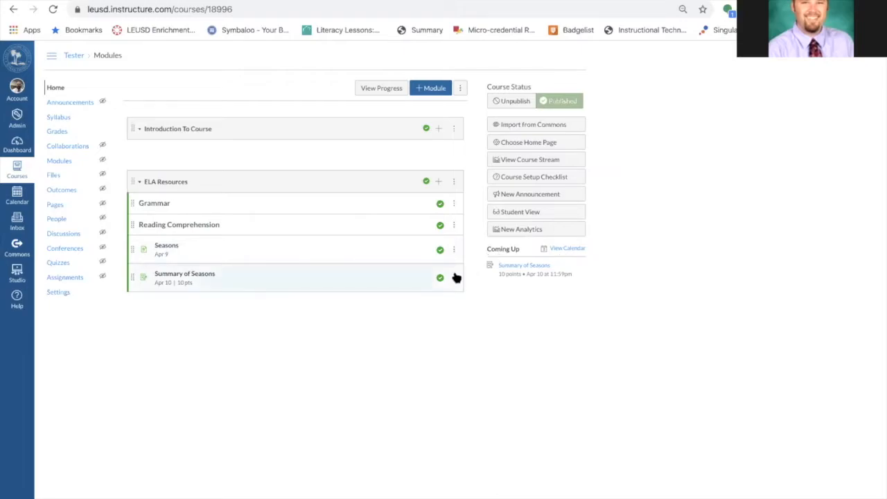
{"action": "left_click", "coordinate": [529, 214]}
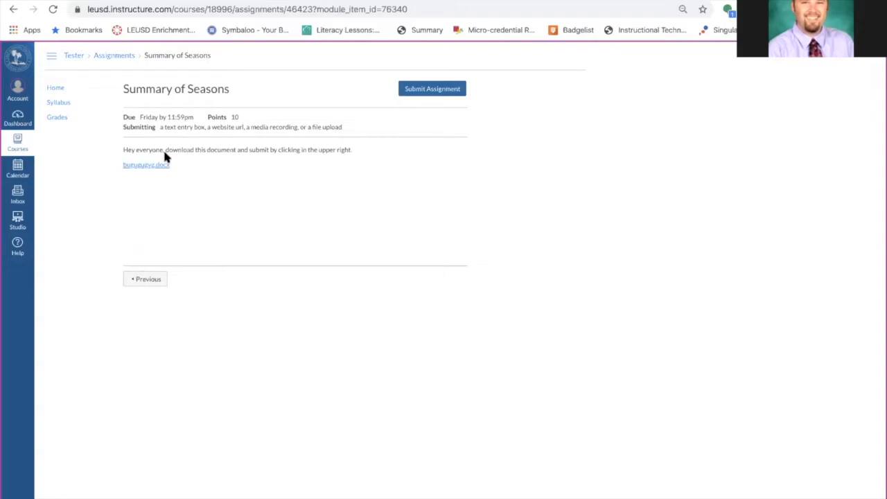
{"action": "left_click", "coordinate": [157, 166]}
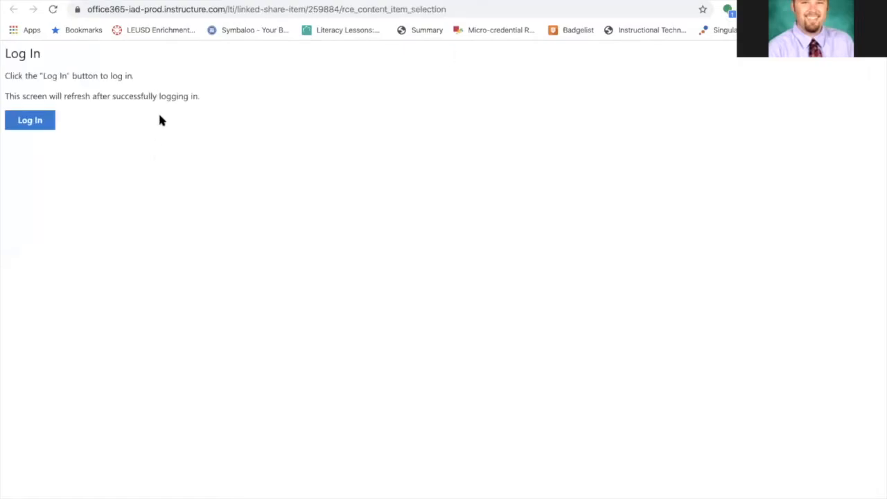
{"action": "left_click", "coordinate": [292, 1]}
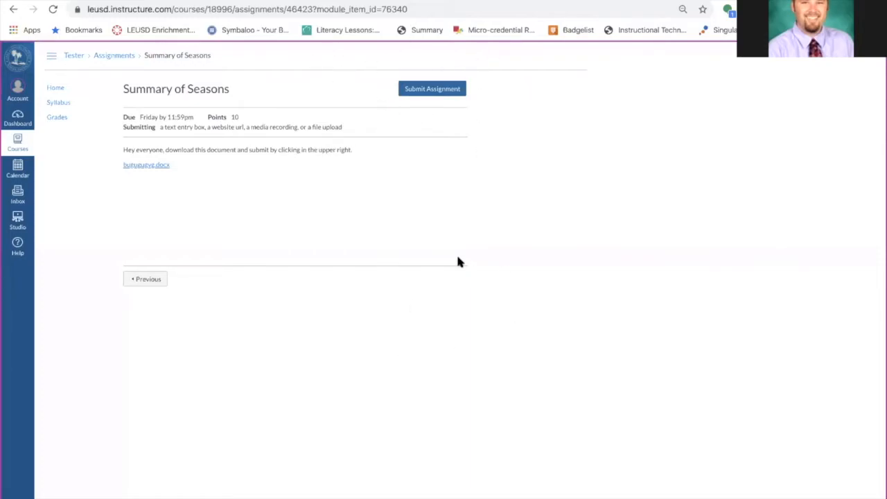
Start submitting the assignment and enter 'This is my assignment' as a text entry
{"action": "left_click", "coordinate": [426, 94]}
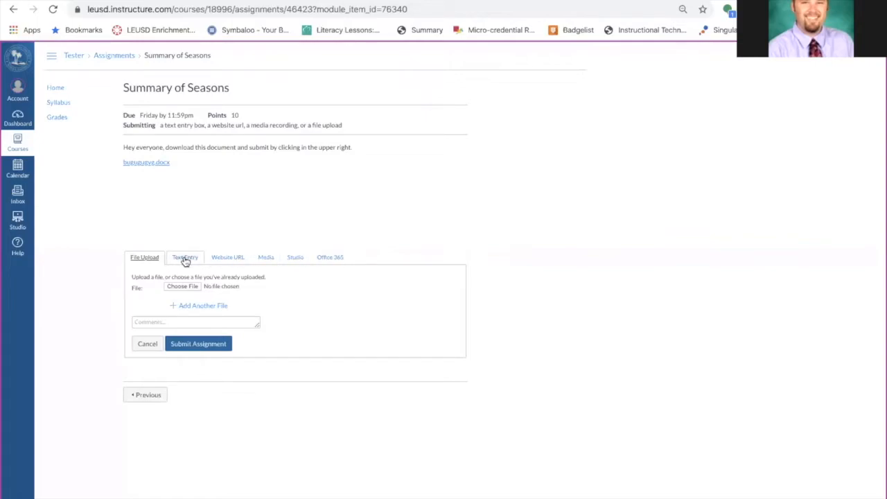
{"action": "left_click", "coordinate": [185, 287]}
{"action": "left_click", "coordinate": [185, 257]}
{"action": "left_click", "coordinate": [188, 340]}
{"action": "type", "text": "This"}
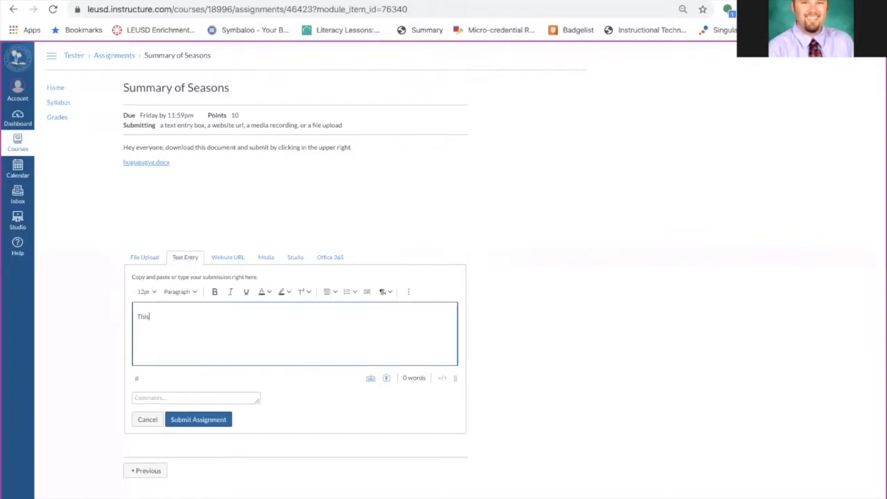
{"action": "type", "text": " is my assignment."}
Write the comment 'This was fun!' on the Website URL submission option
{"action": "left_click", "coordinate": [226, 261]}
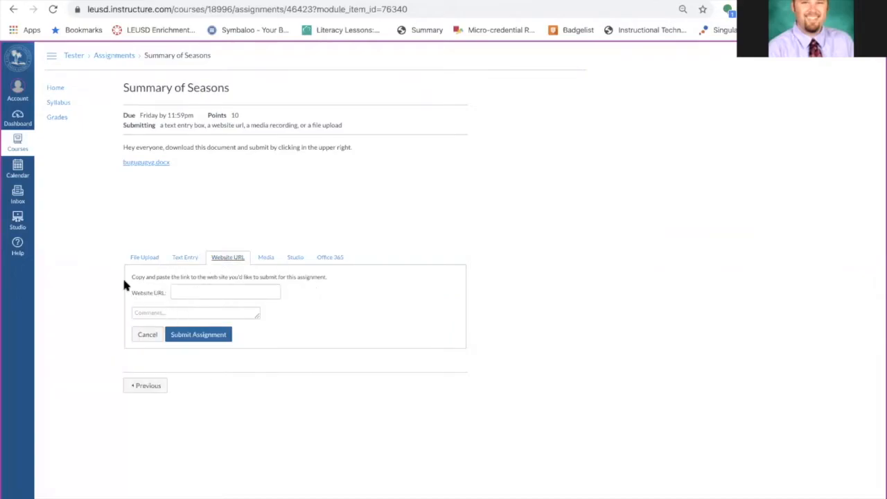
{"action": "left_click", "coordinate": [144, 258]}
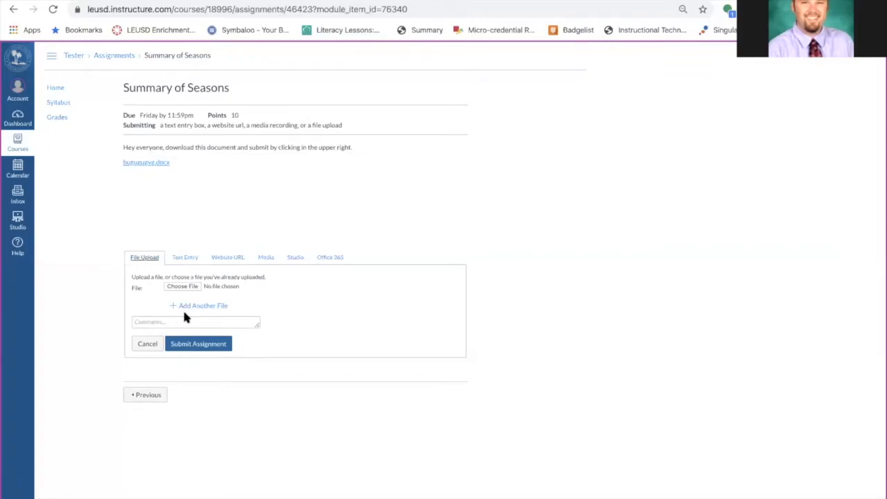
{"action": "left_click", "coordinate": [185, 257]}
{"action": "left_click", "coordinate": [219, 257]}
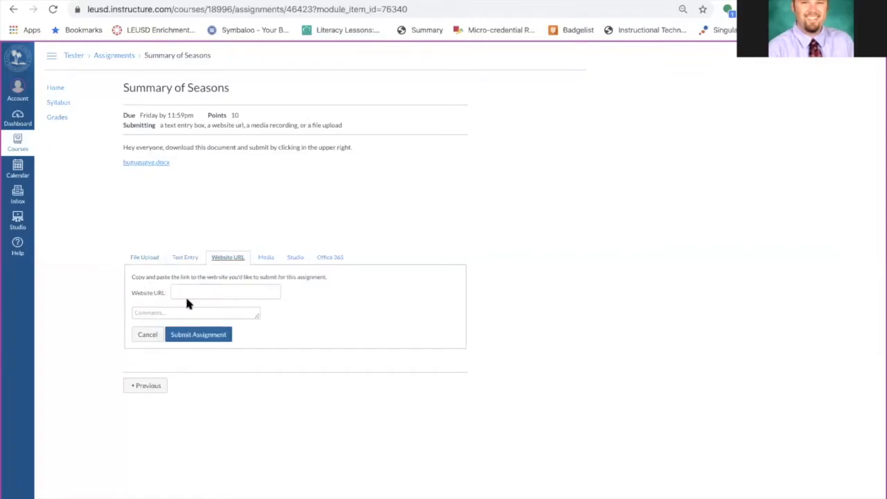
{"action": "left_click", "coordinate": [186, 309]}
{"action": "type", "text": "This ew"}
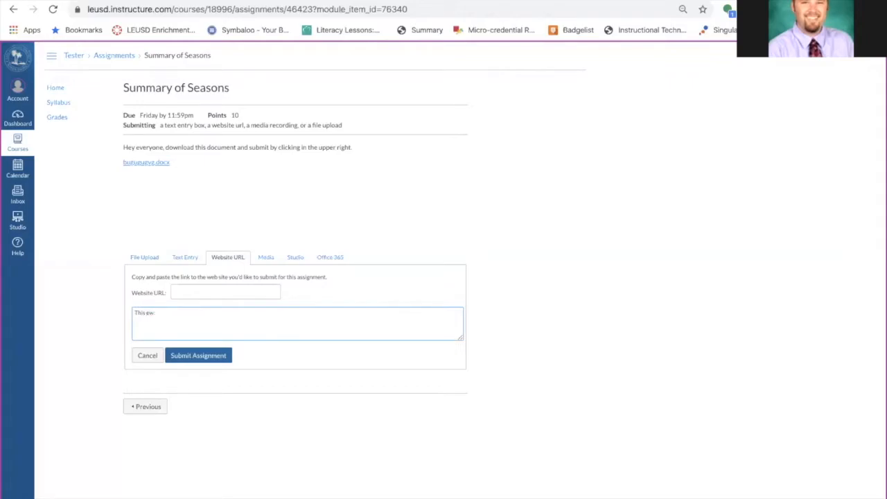
{"action": "type", "text": " was fun!"}
Record and save a media submission with the webcam video turned off
{"action": "left_click", "coordinate": [268, 258]}
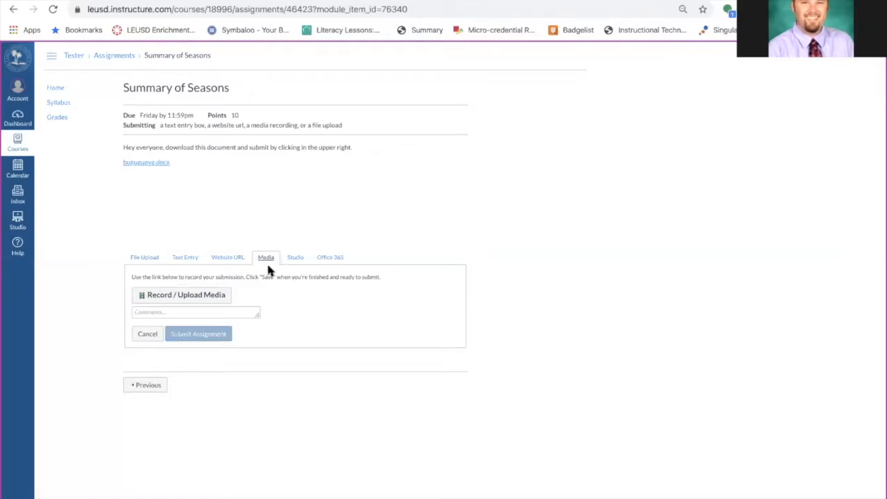
{"action": "left_click", "coordinate": [208, 297]}
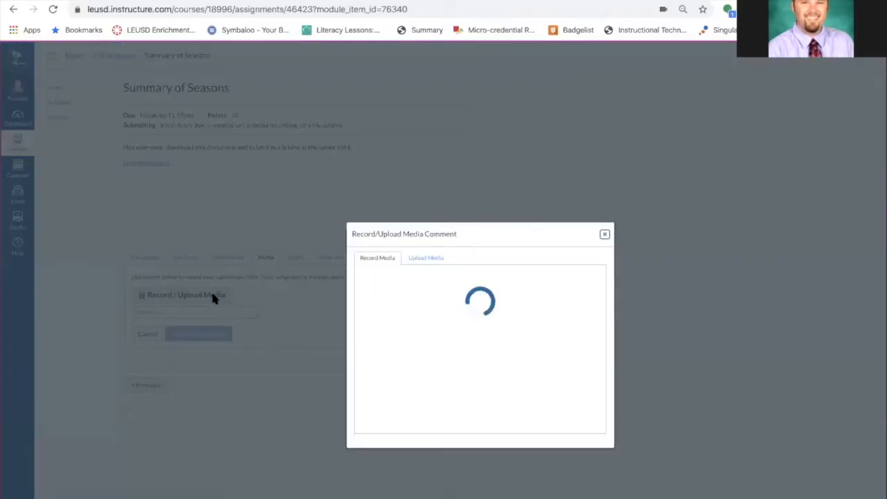
{"action": "left_click", "coordinate": [430, 259]}
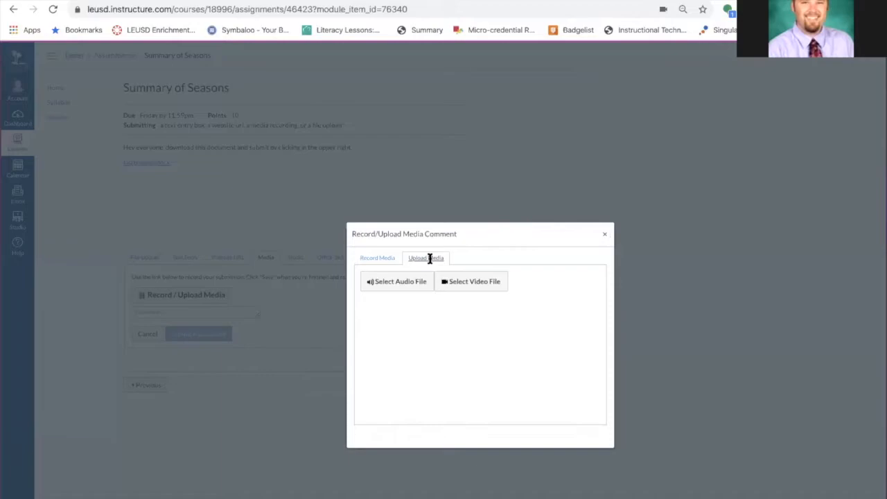
{"action": "left_click", "coordinate": [384, 261]}
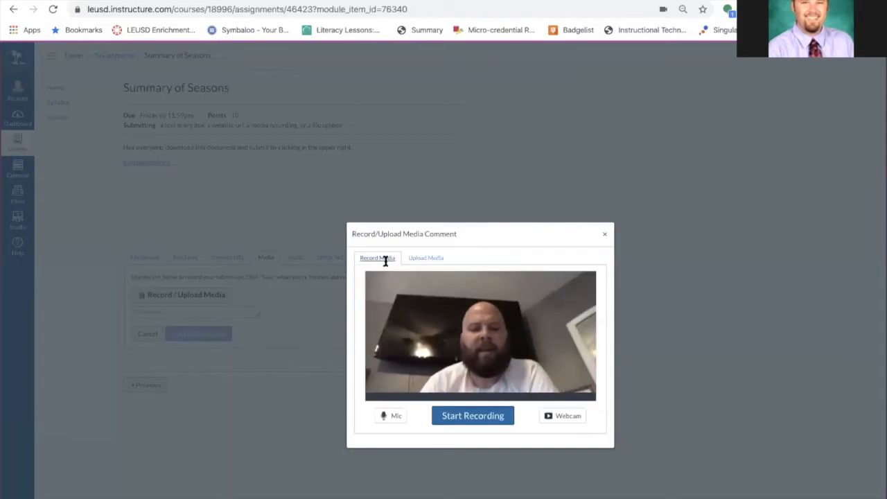
{"action": "left_click", "coordinate": [560, 416]}
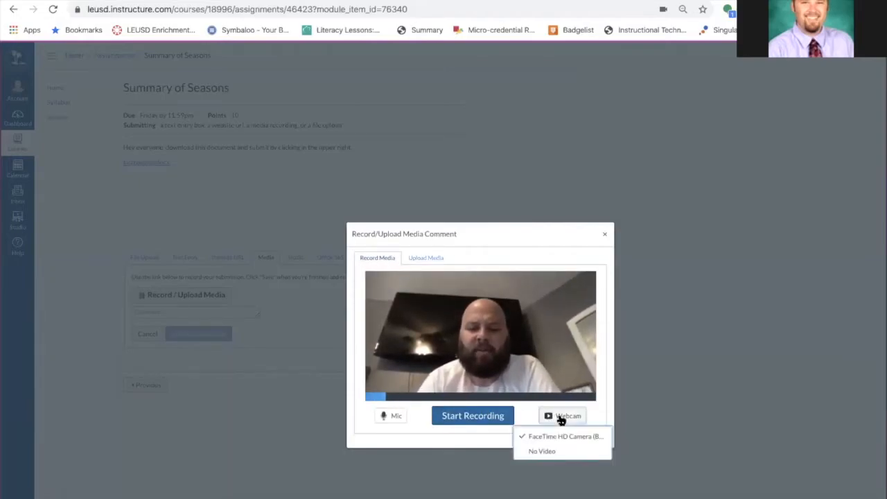
{"action": "left_click", "coordinate": [548, 452]}
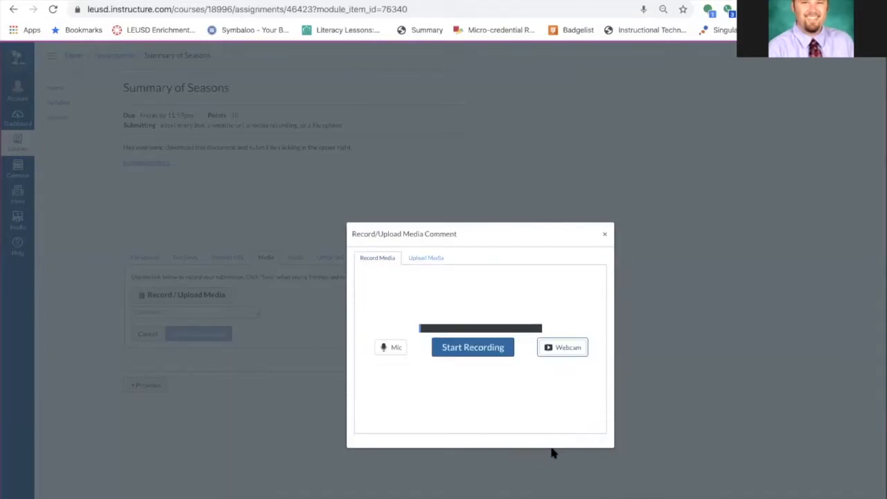
{"action": "left_click", "coordinate": [463, 348]}
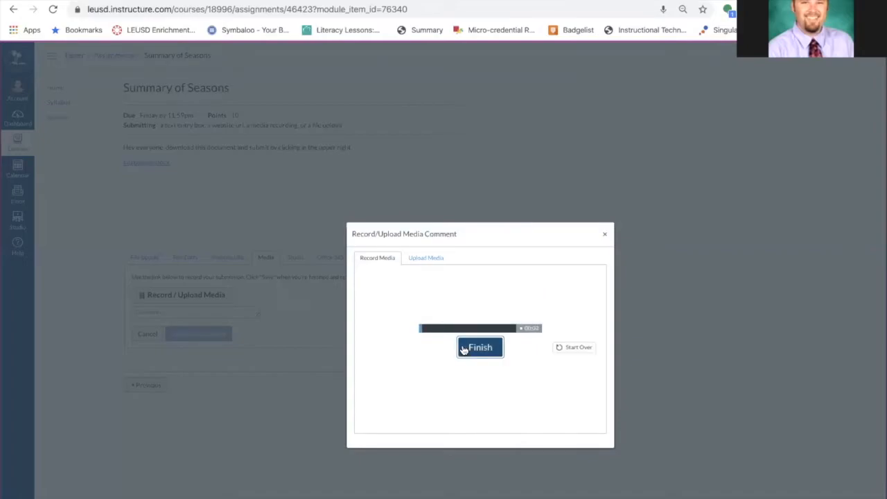
{"action": "left_click", "coordinate": [464, 349]}
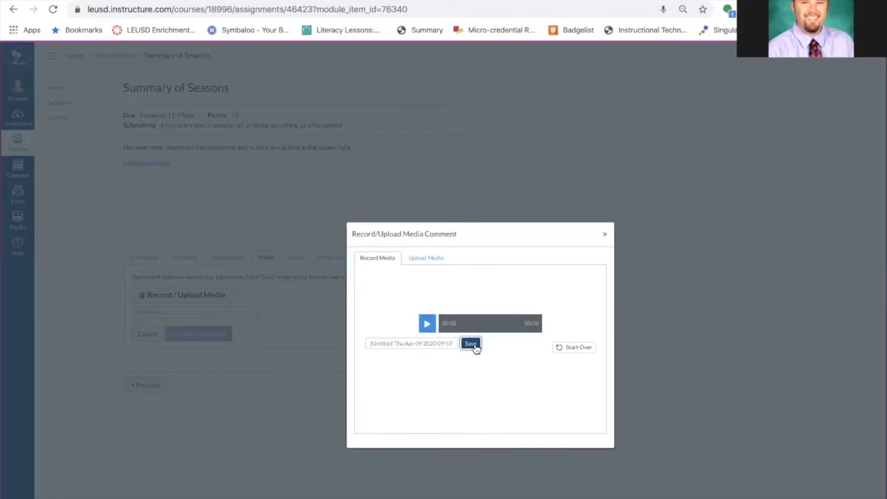
{"action": "left_click", "coordinate": [472, 345]}
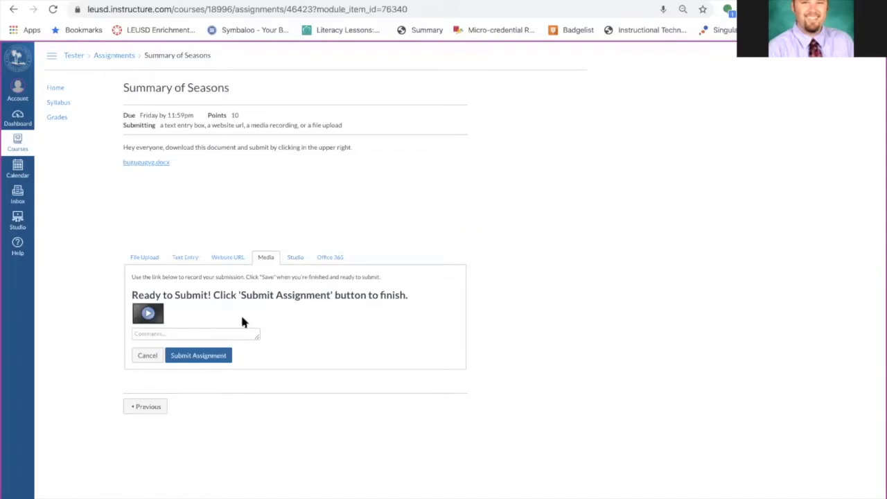
Check the other submission options and submit the assignment with the media recording
{"action": "left_click", "coordinate": [338, 258]}
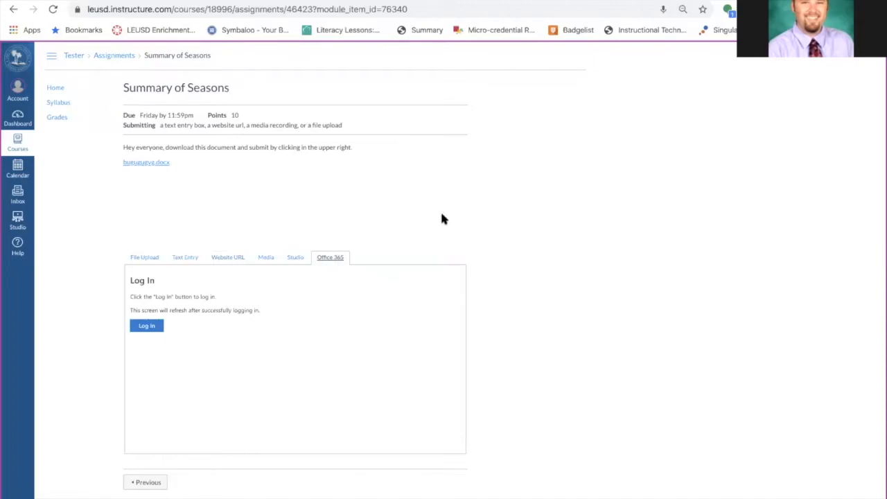
{"action": "left_click", "coordinate": [234, 255]}
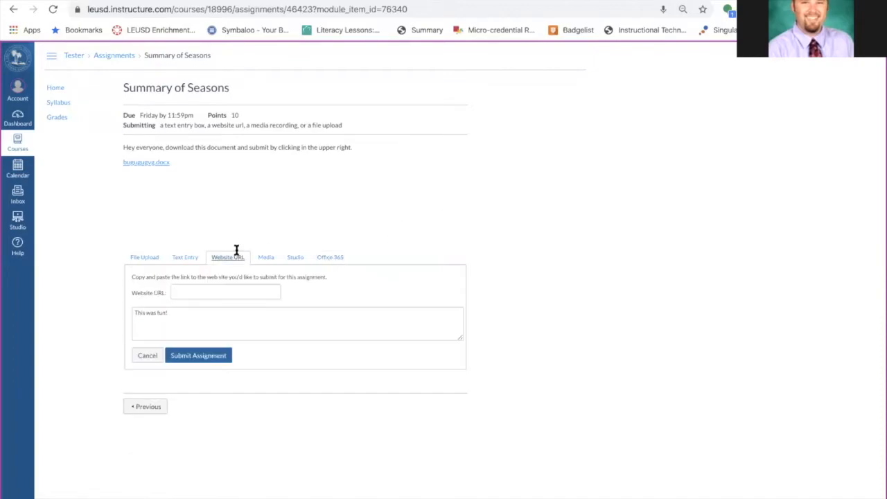
{"action": "left_click", "coordinate": [275, 257]}
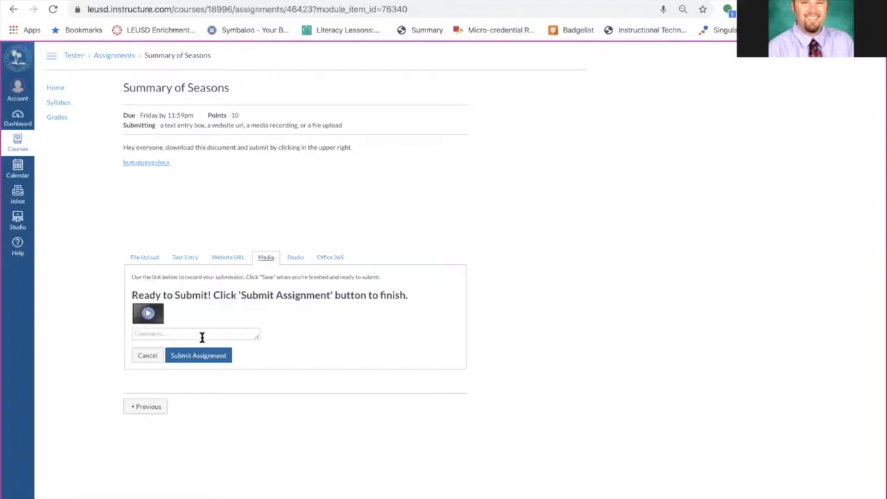
{"action": "left_click", "coordinate": [198, 357]}
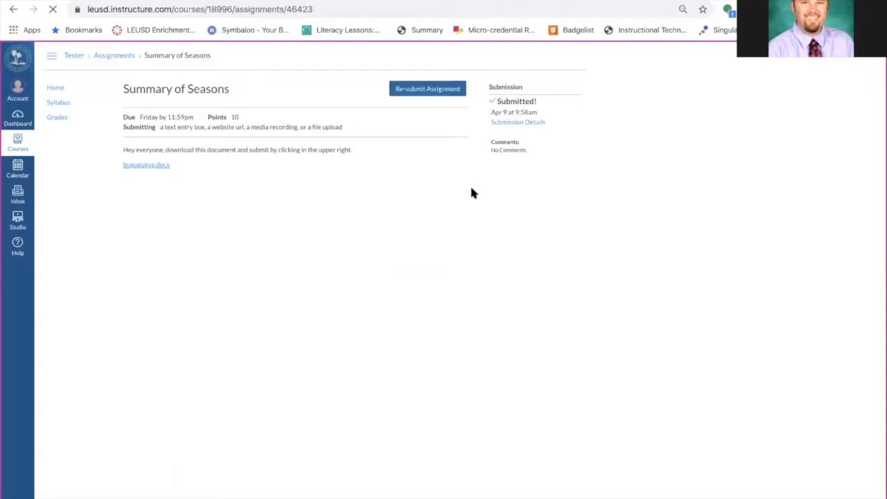
Open the Seasons page from the course home to-do list and move on to the next module item
{"action": "left_click", "coordinate": [55, 90]}
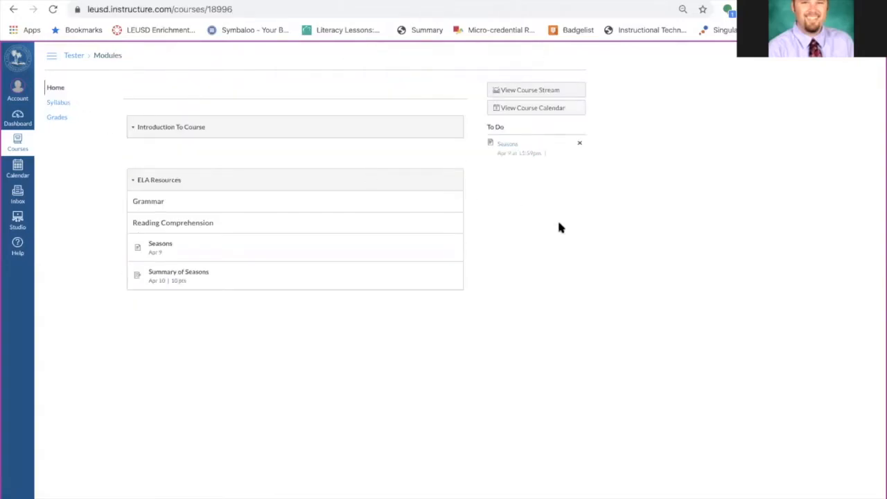
{"action": "left_click", "coordinate": [506, 146]}
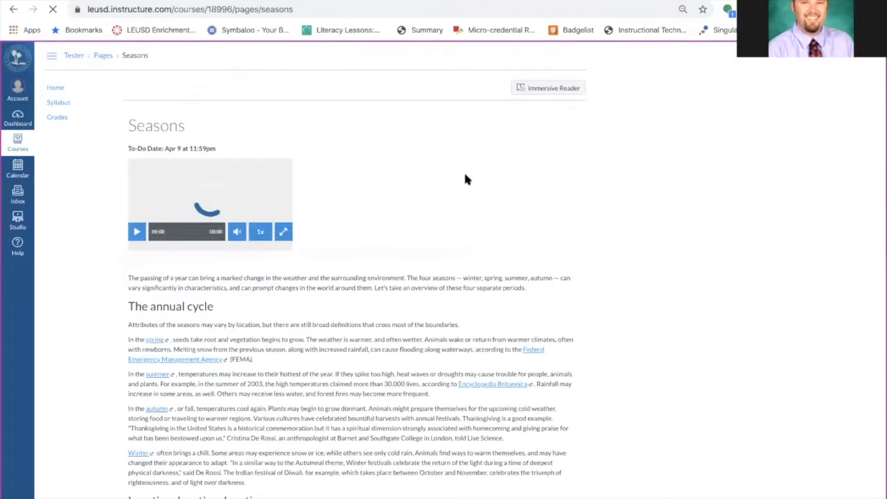
{"action": "scroll", "coordinate": [464, 173], "scroll_direction": "down", "scroll_amount": 10}
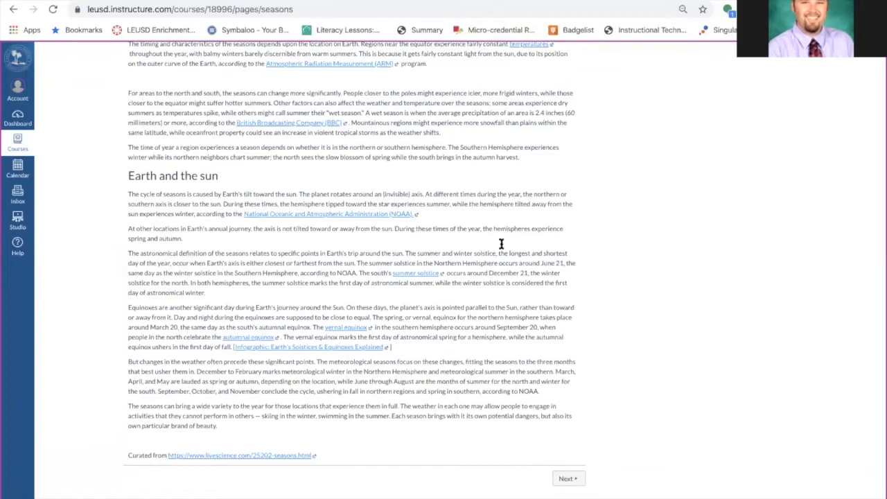
{"action": "left_click", "coordinate": [567, 480]}
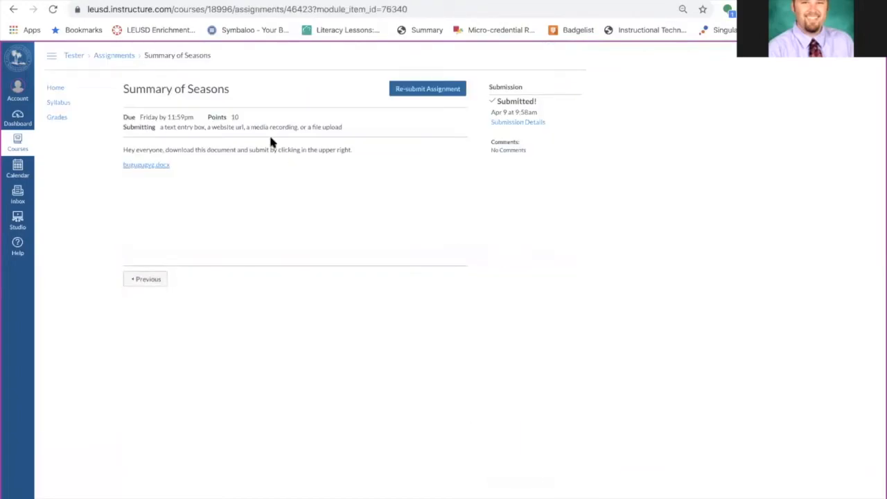
Dismiss the Seasons item from the home page to-do list and leave Student View
{"action": "left_click", "coordinate": [56, 88]}
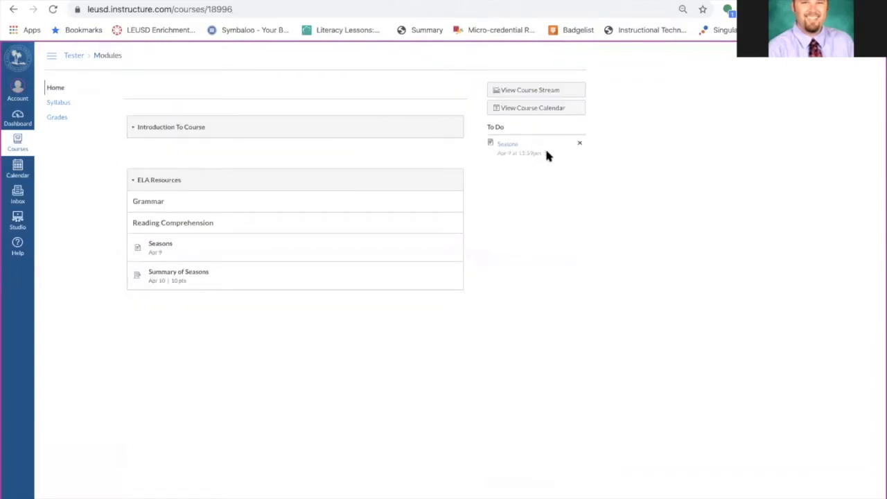
{"action": "left_click", "coordinate": [580, 144]}
{"action": "left_click", "coordinate": [822, 497]}
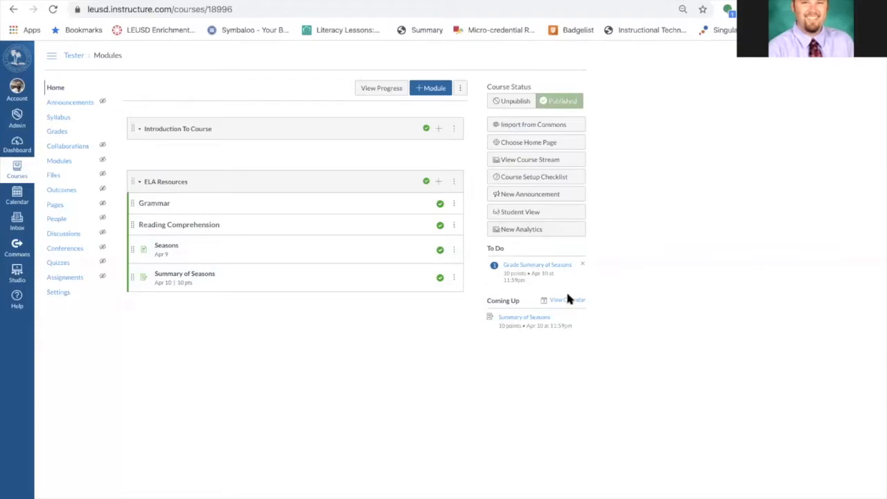
Open the Summary of Seasons submission in SpeedGrader, play the media recording, and grade it 0
{"action": "left_click", "coordinate": [538, 265]}
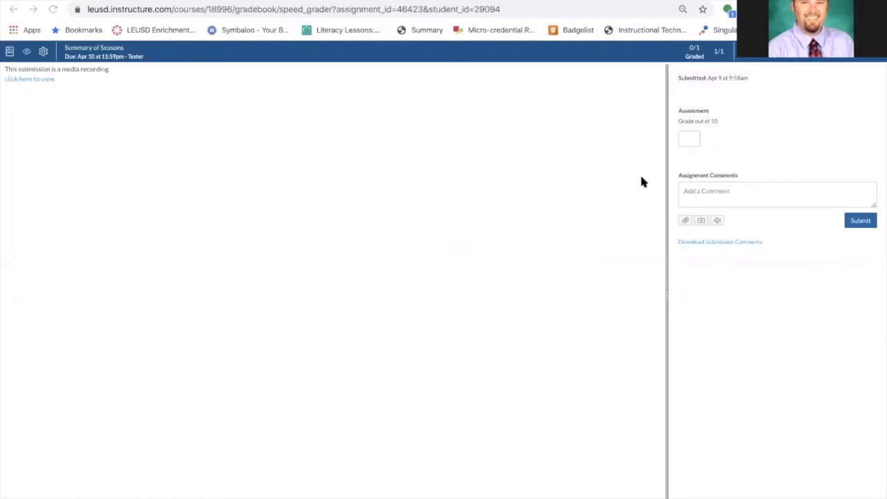
{"action": "left_click", "coordinate": [38, 79]}
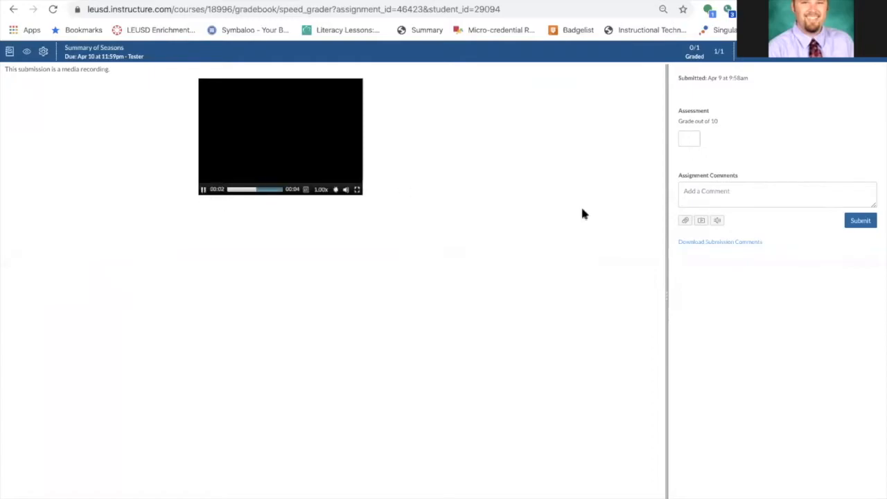
{"action": "left_click", "coordinate": [698, 140]}
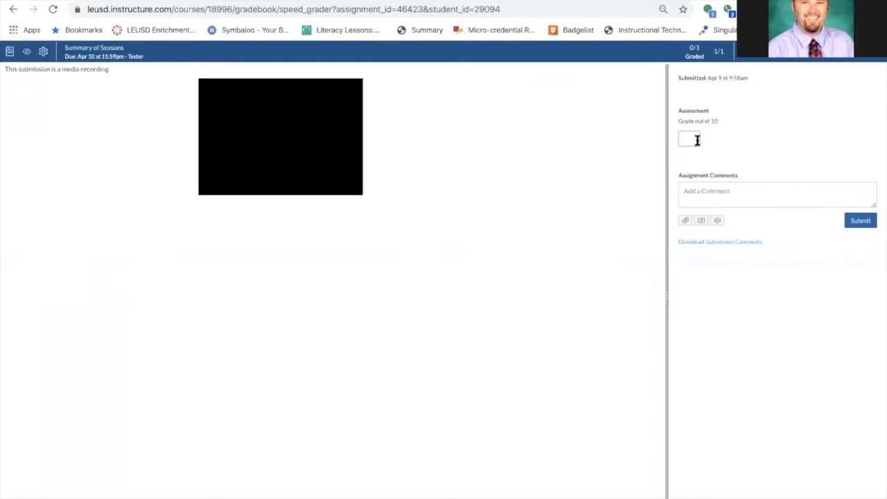
{"action": "type", "text": "0"}
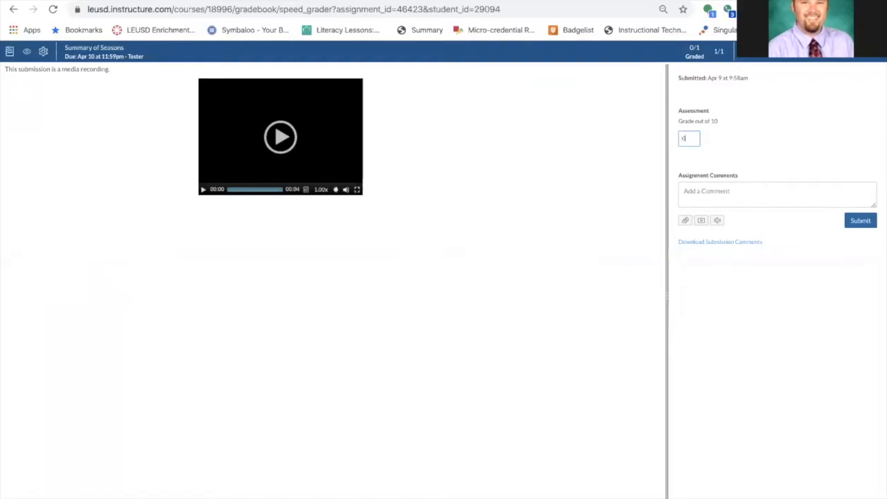
Type the comment Wha??? in the assignment comments box
{"action": "left_click", "coordinate": [719, 188]}
{"action": "type", "text": "What??"}
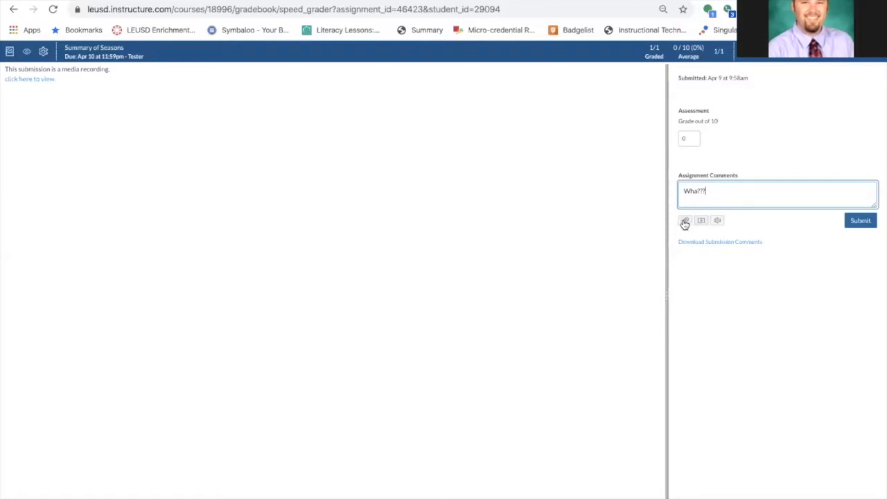
{"action": "scroll", "coordinate": [687, 224], "scroll_direction": "up", "scroll_amount": 5}
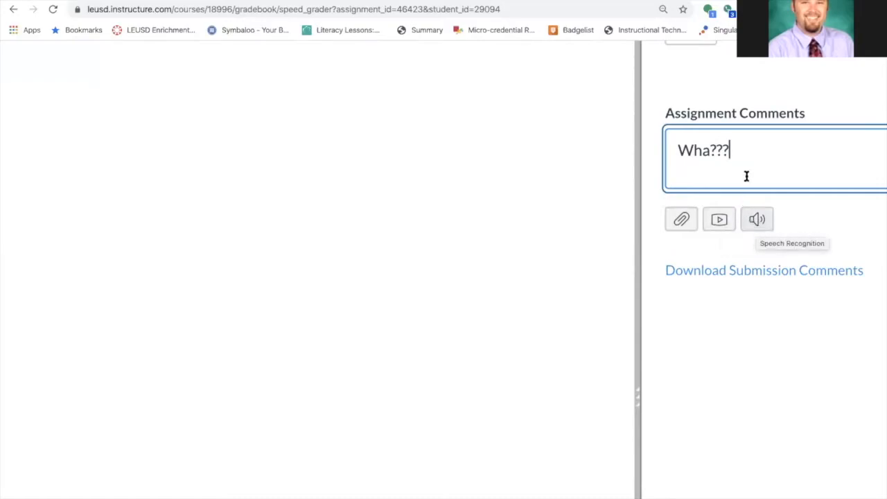
{"action": "scroll", "coordinate": [761, 192], "scroll_direction": "down", "scroll_amount": 5}
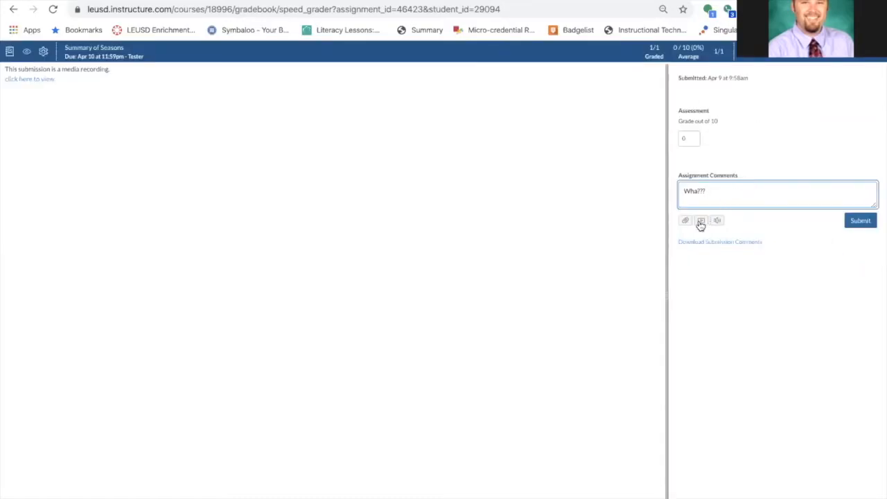
Replace the comment by dictating with Speech to Text a note asking the student to reread and summarize the article, adding an exclamation mark
{"action": "left_click_drag", "start_coordinate": [712, 190], "coordinate": [663, 193]}
{"action": "left_click", "coordinate": [718, 221]}
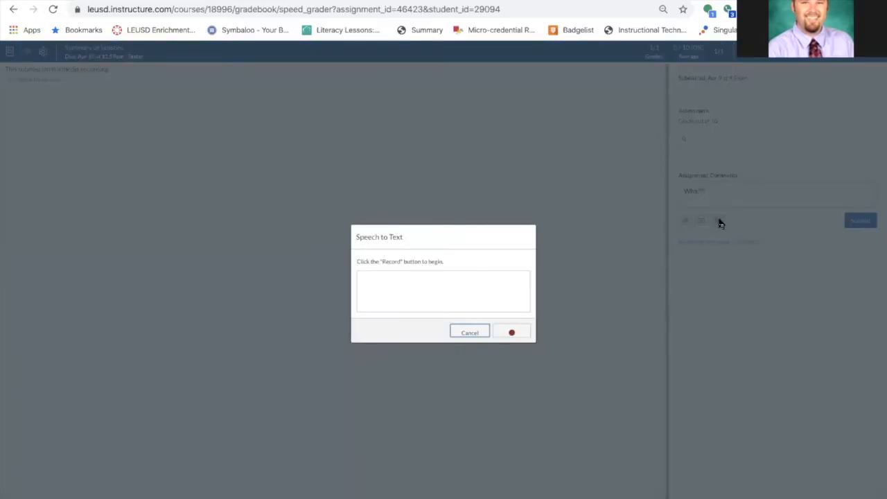
{"action": "left_click", "coordinate": [513, 333]}
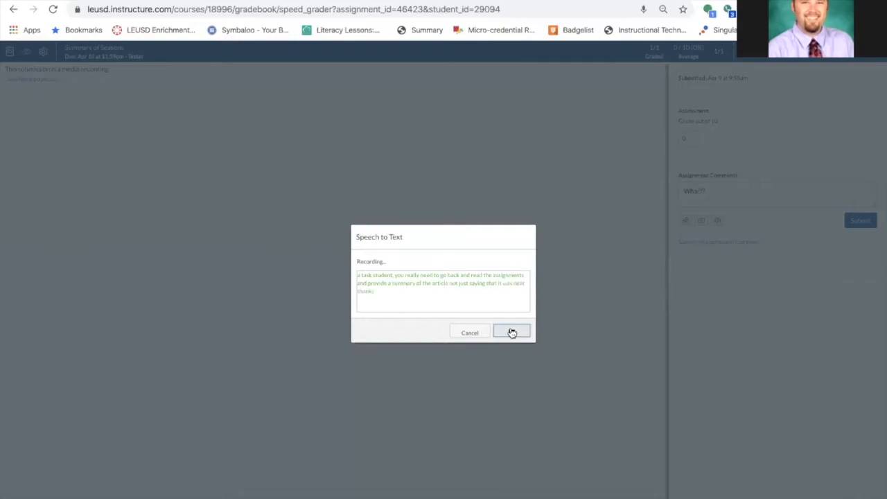
{"action": "left_click", "coordinate": [512, 332]}
{"action": "scroll", "coordinate": [782, 188], "scroll_direction": "down", "scroll_amount": 1}
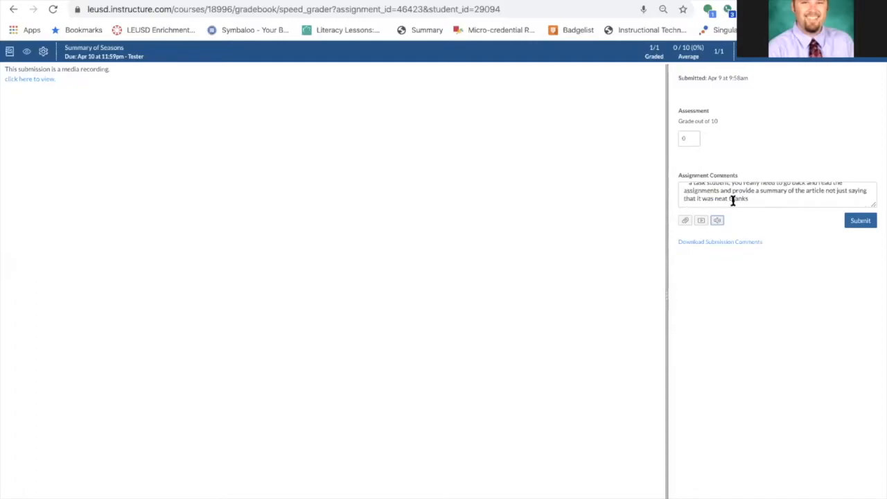
{"action": "left_click", "coordinate": [760, 198]}
{"action": "type", "text": "!"}
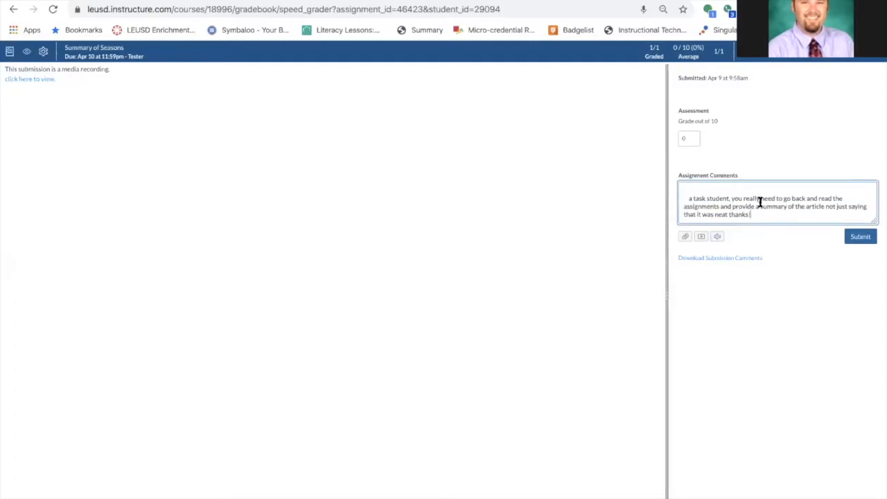
Record a video media comment for the student and save it with the text comment
{"action": "left_click", "coordinate": [727, 214]}
{"action": "left_click", "coordinate": [702, 238]}
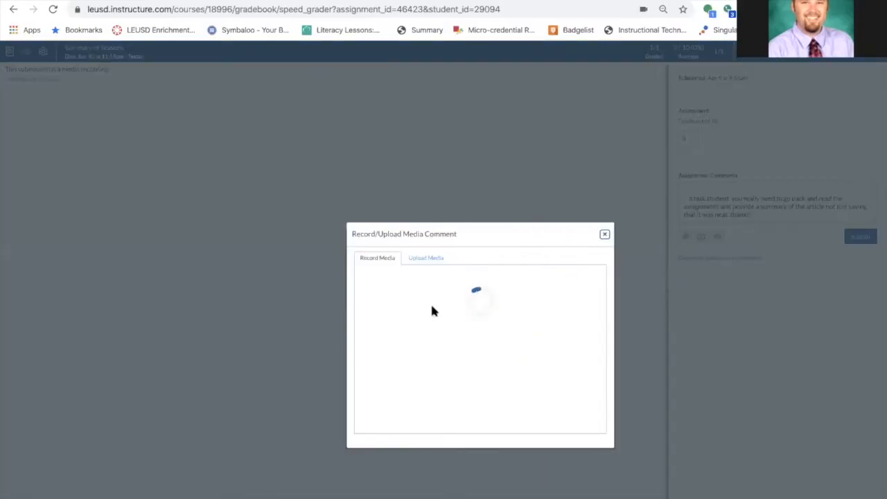
{"action": "left_click", "coordinate": [475, 414]}
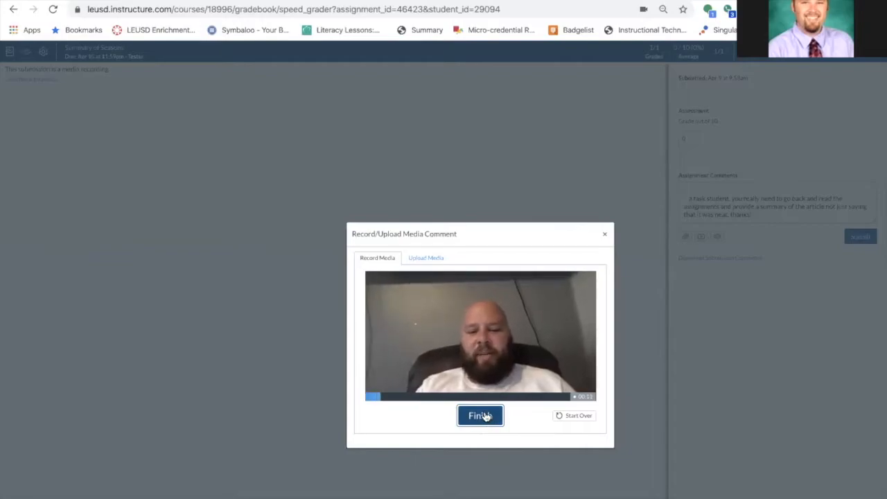
{"action": "left_click", "coordinate": [485, 416]}
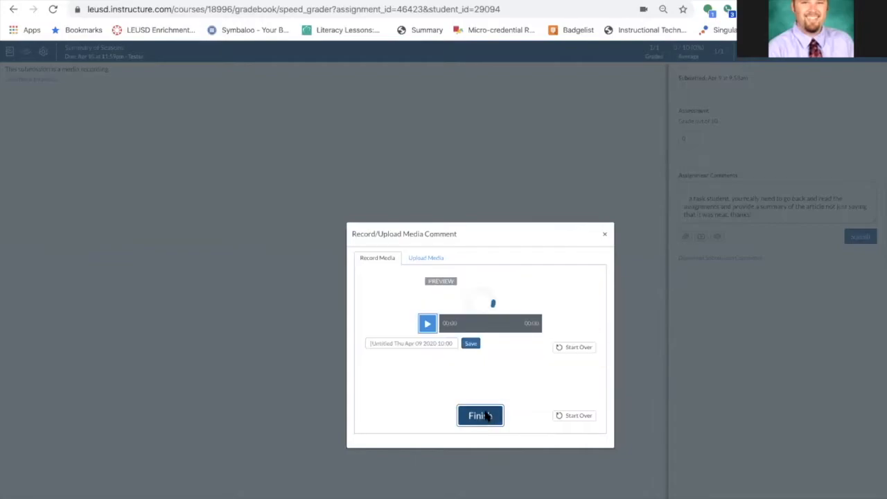
{"action": "left_click", "coordinate": [470, 413]}
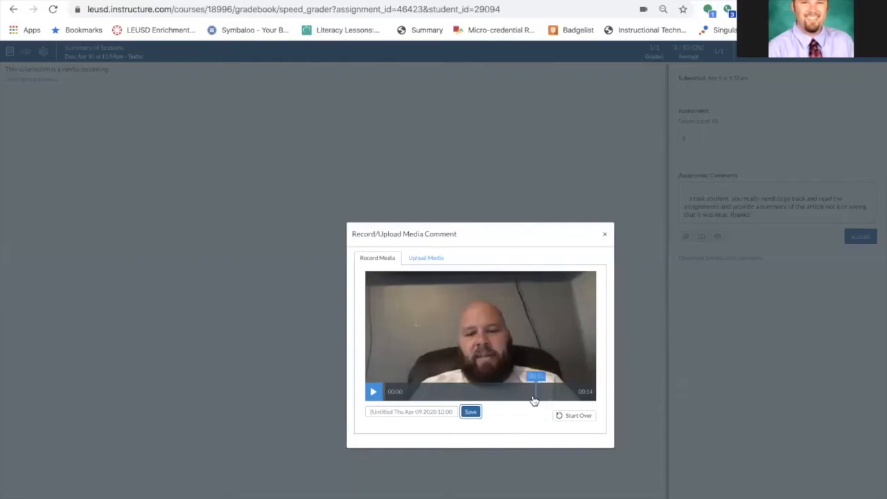
{"action": "left_click", "coordinate": [605, 234]}
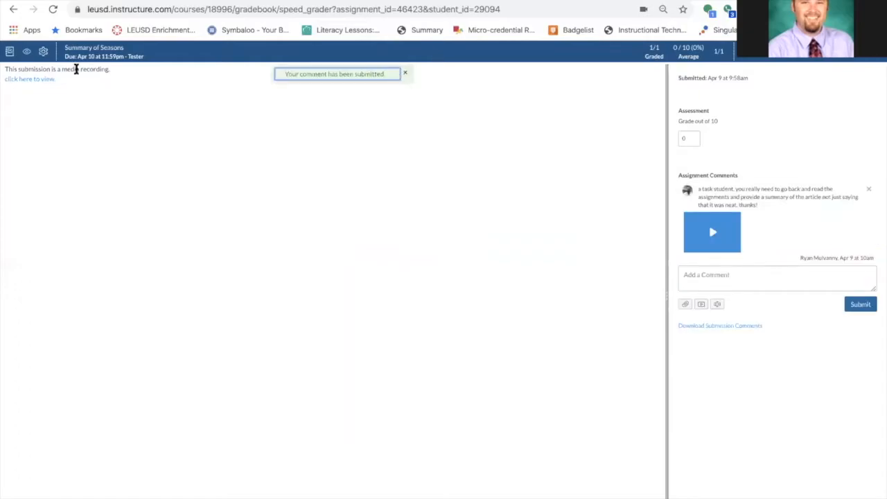
Open the course calendar and move the Seasons to-do item to April 13
{"action": "left_click", "coordinate": [12, 9]}
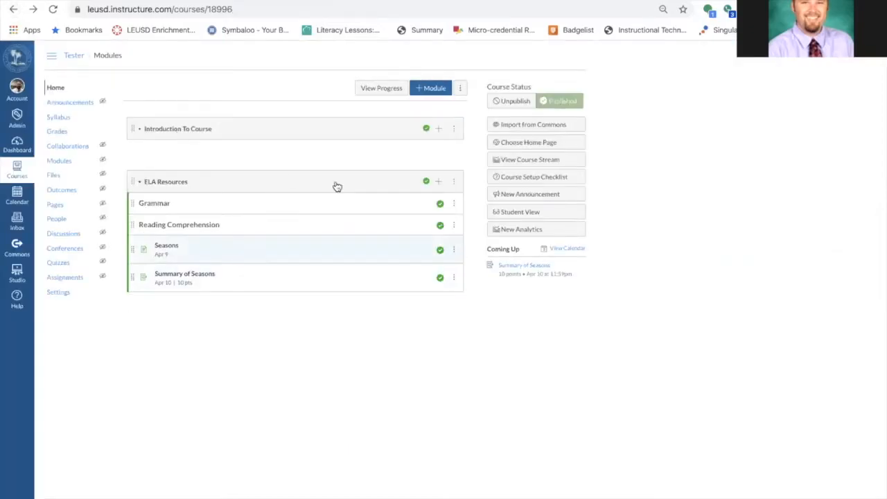
{"action": "left_click", "coordinate": [569, 251]}
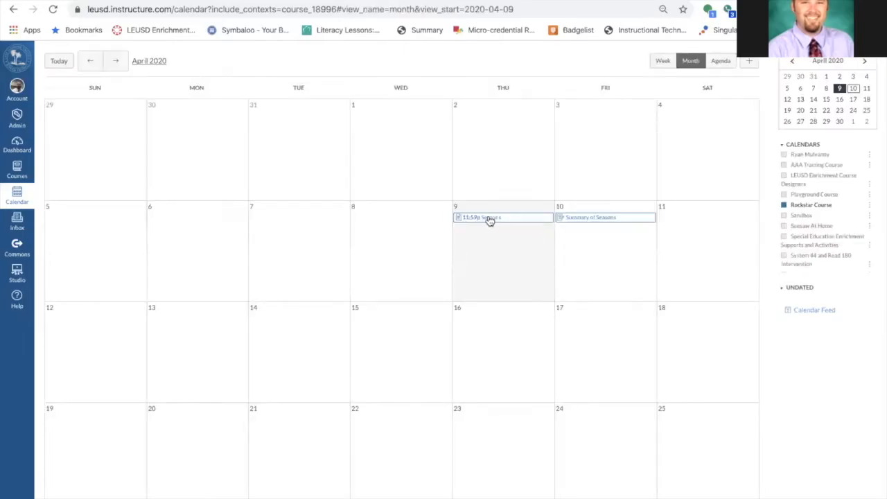
{"action": "left_click_drag", "start_coordinate": [489, 220], "coordinate": [585, 251]}
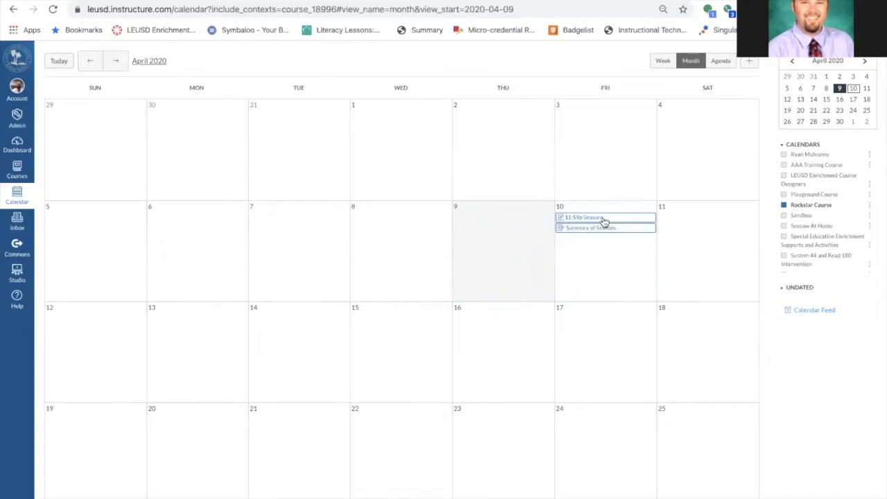
{"action": "left_click_drag", "start_coordinate": [606, 217], "coordinate": [195, 339]}
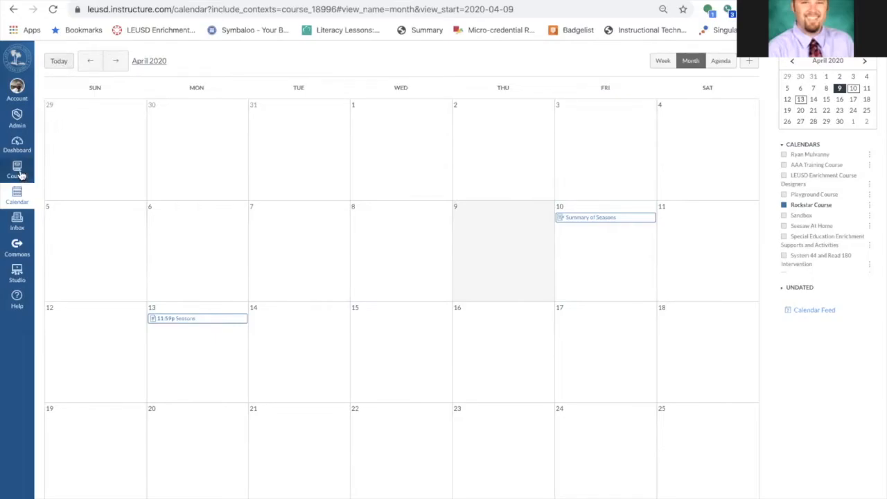
Edit the course syllabus description to read "This is me." and update the syllabus
{"action": "left_click", "coordinate": [13, 10]}
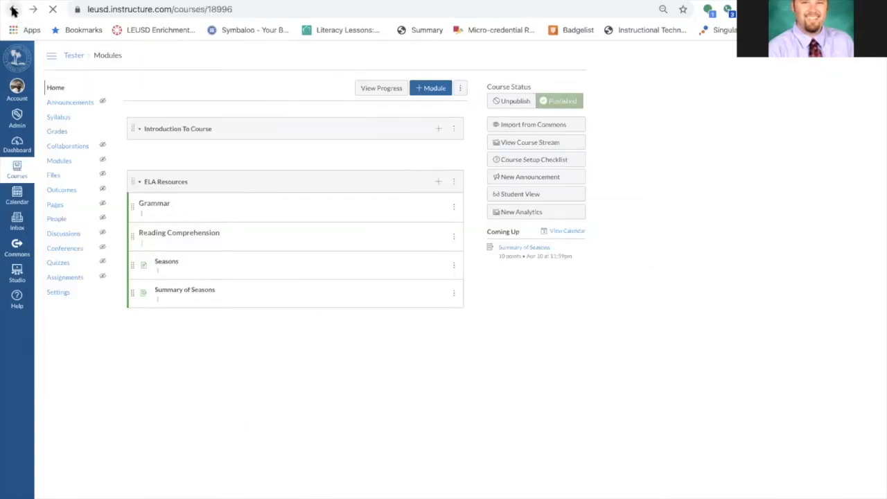
{"action": "left_click", "coordinate": [65, 120]}
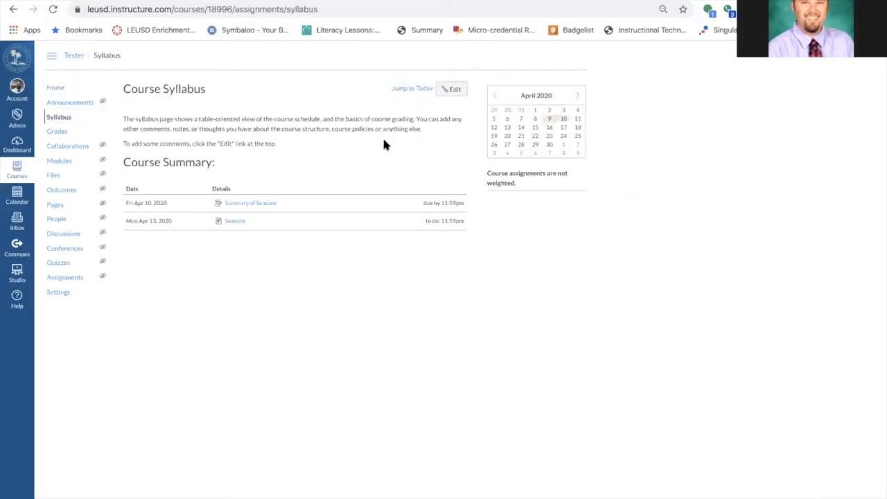
{"action": "left_click", "coordinate": [451, 89]}
{"action": "left_click", "coordinate": [170, 148]}
{"action": "type", "text": "This is me."}
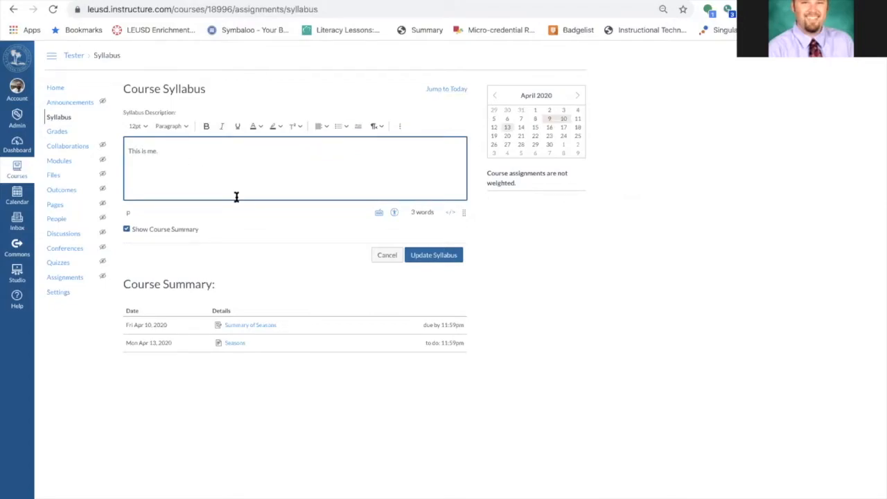
{"action": "left_click", "coordinate": [419, 255]}
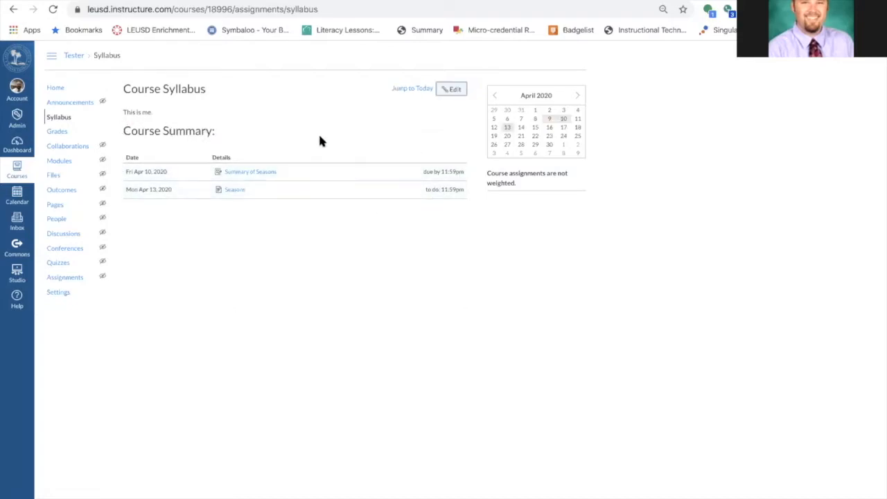
Open the Summary of Seasons assignment from the syllabus, then return to the course home
{"action": "left_click", "coordinate": [261, 173]}
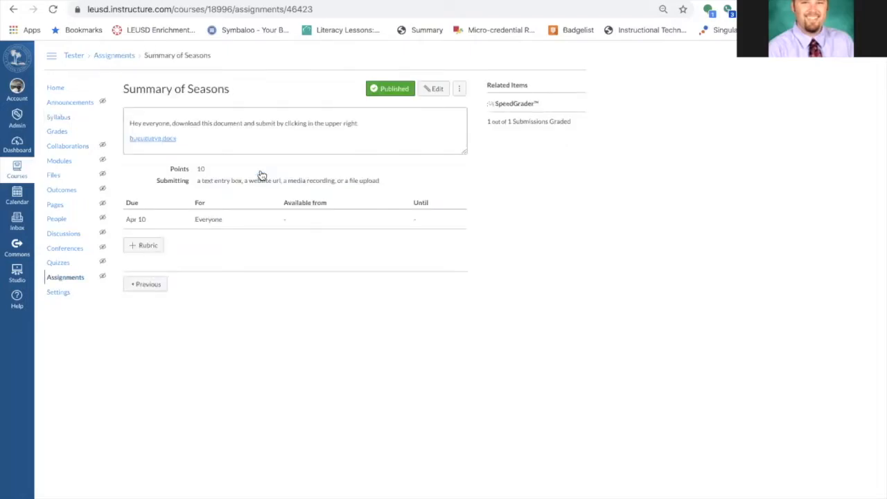
{"action": "left_click", "coordinate": [52, 88]}
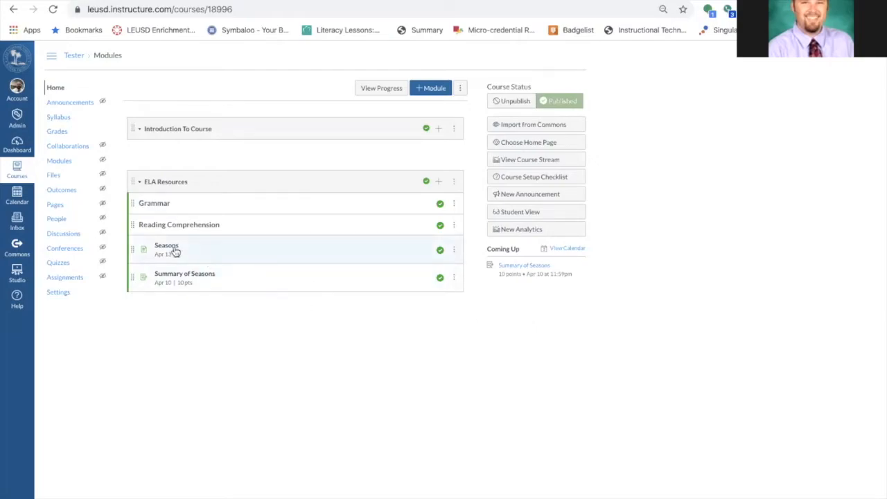
{"action": "left_click", "coordinate": [75, 249]}
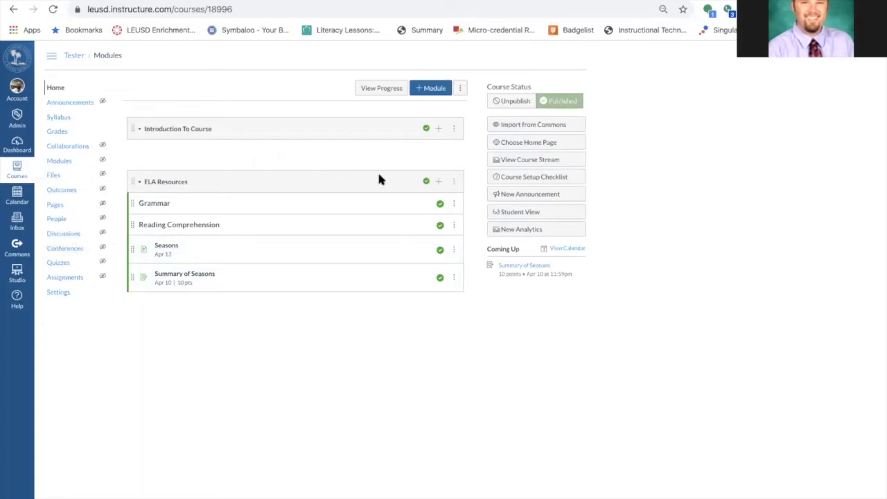
Start adding an External URL item to ELA Resources and paste the Live Science seasons article URL from the other tab
{"action": "left_click", "coordinate": [440, 183]}
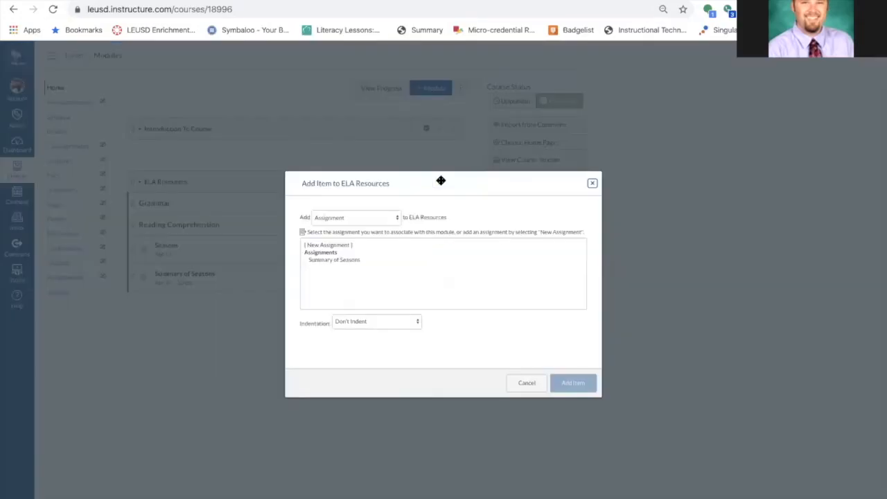
{"action": "left_click", "coordinate": [377, 219]}
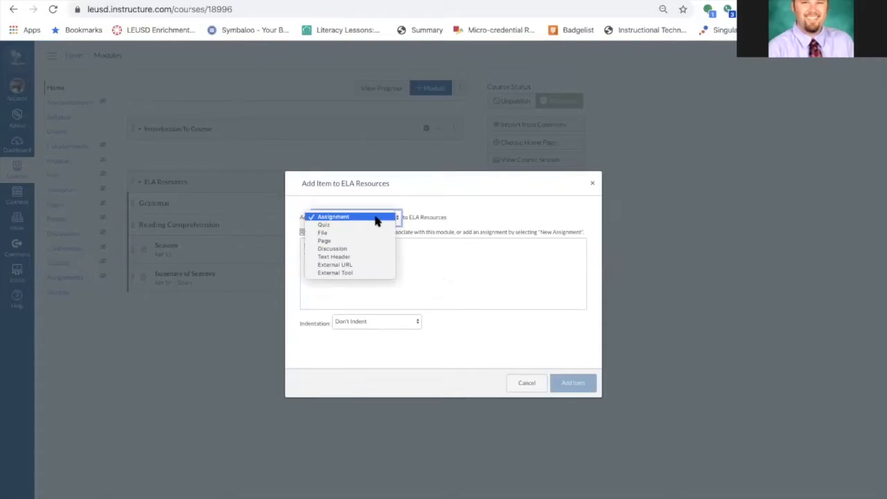
{"action": "left_click", "coordinate": [373, 265]}
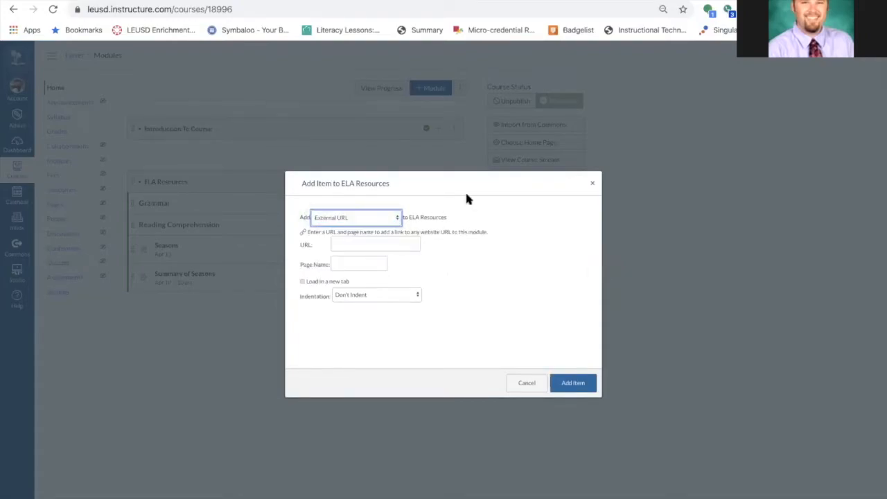
{"action": "left_click", "coordinate": [229, 1]}
{"action": "left_click", "coordinate": [245, 10]}
{"action": "key", "text": "ctrl+a"}
{"action": "key", "text": "ctrl+c"}
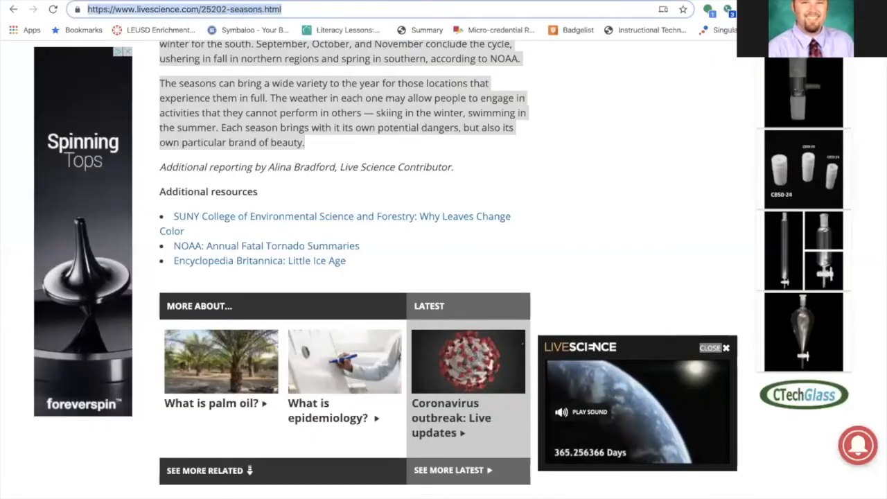
{"action": "left_click", "coordinate": [130, 1]}
{"action": "left_click", "coordinate": [362, 248]}
{"action": "key", "text": "ctrl+v"}
Name the link Season, set it to load in a new tab, and add it to the module
{"action": "left_click", "coordinate": [356, 264]}
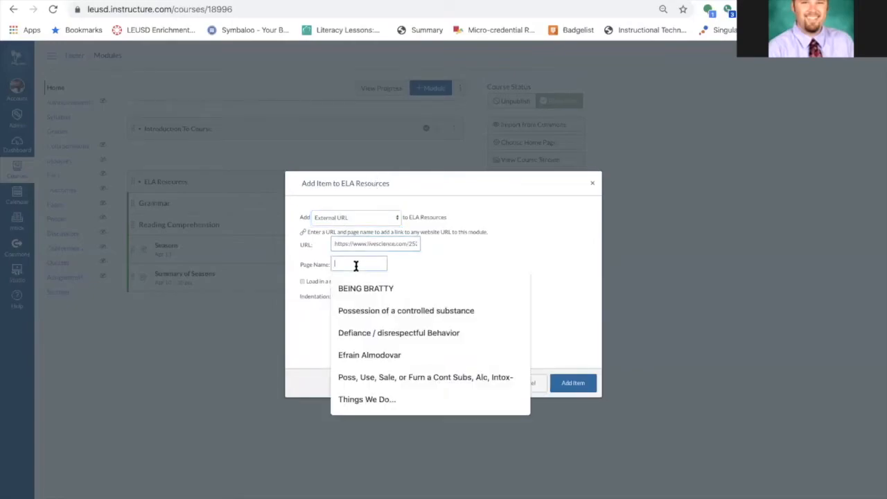
{"action": "type", "text": "Season"}
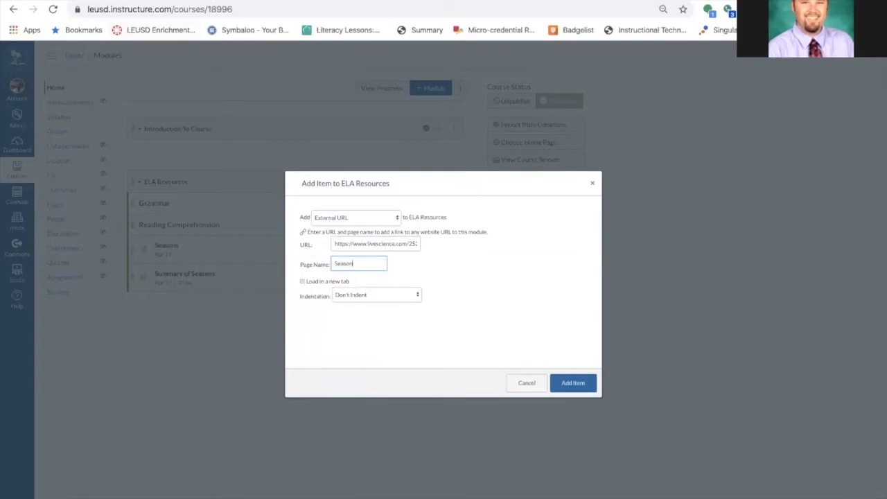
{"action": "left_click", "coordinate": [302, 284]}
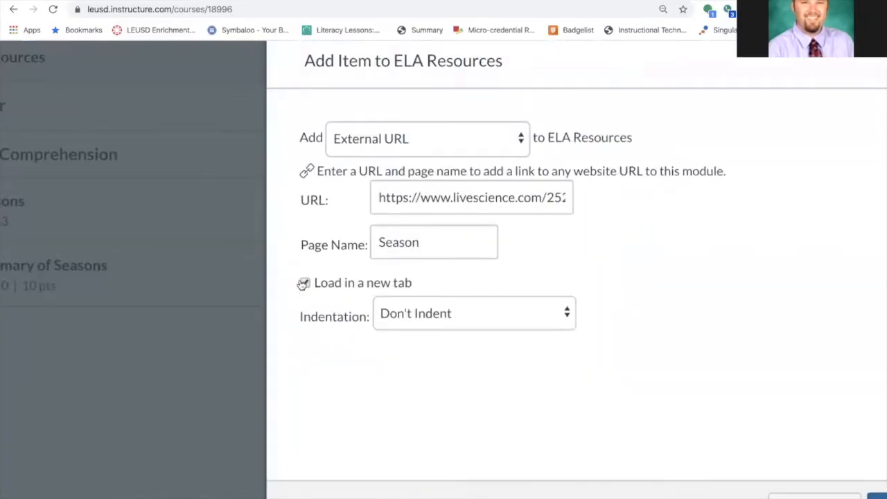
{"action": "left_click", "coordinate": [302, 282]}
{"action": "left_click", "coordinate": [306, 284]}
{"action": "left_click", "coordinate": [306, 284]}
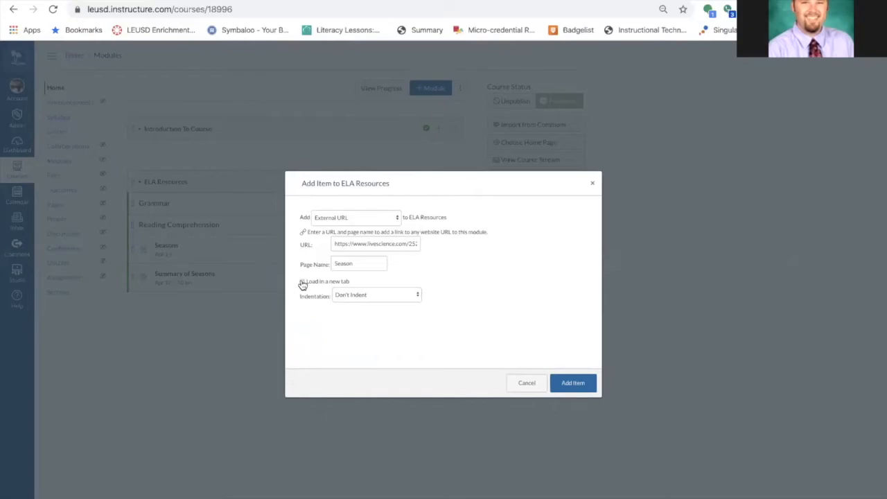
{"action": "left_click", "coordinate": [580, 382]}
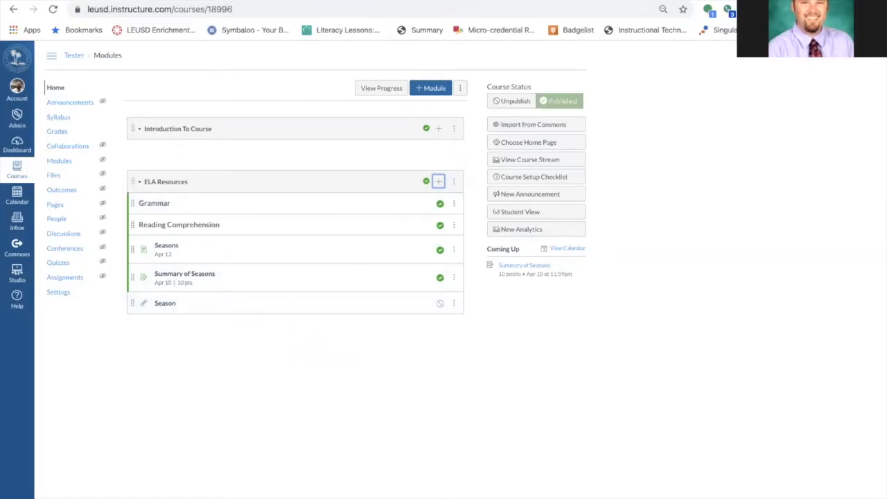
Browse the Live Science seasons article in the other browser tab
{"action": "left_click", "coordinate": [231, 0]}
{"action": "scroll", "coordinate": [436, 192], "scroll_direction": "up", "scroll_amount": 20}
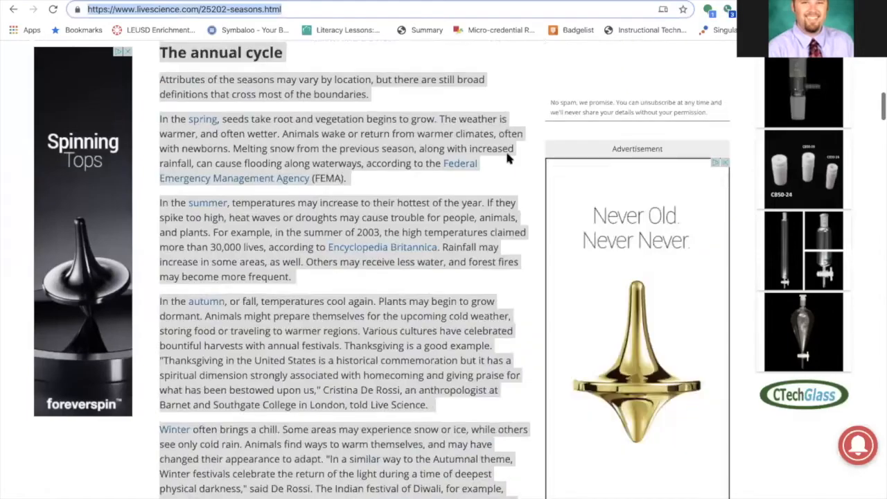
{"action": "scroll", "coordinate": [511, 159], "scroll_direction": "up", "scroll_amount": 5}
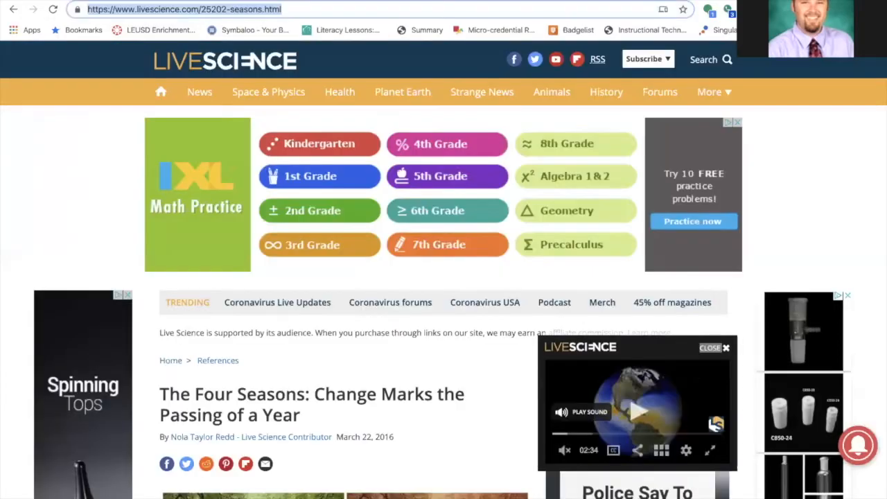
{"action": "scroll", "coordinate": [344, 277], "scroll_direction": "down", "scroll_amount": 5}
{"action": "scroll", "coordinate": [347, 285], "scroll_direction": "up", "scroll_amount": 2}
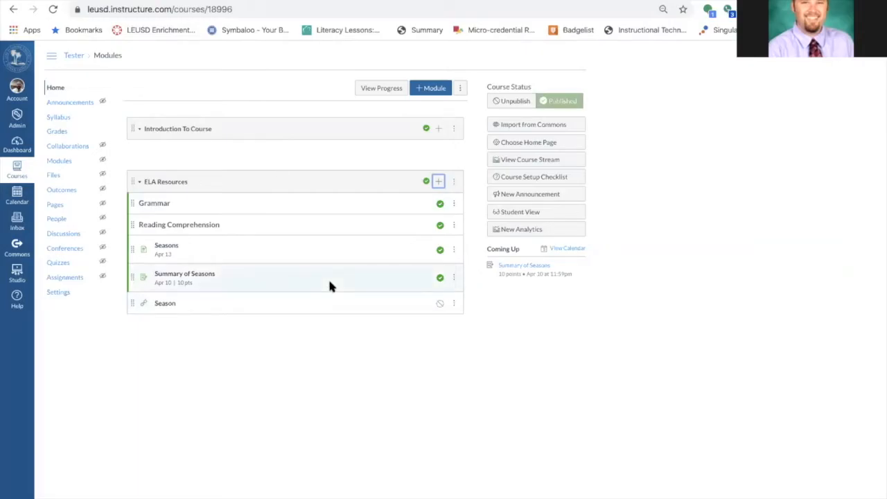
Publish the Season link in ELA Resources and open it in Student View
{"action": "left_click", "coordinate": [439, 305]}
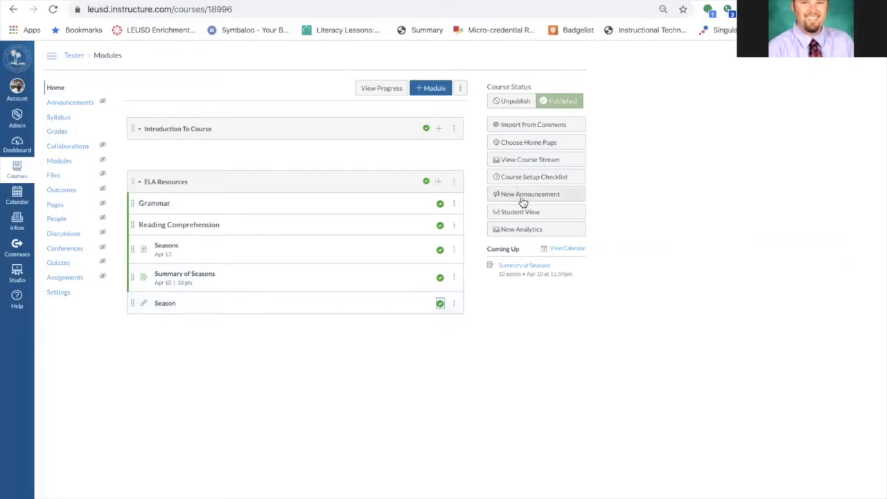
{"action": "left_click", "coordinate": [524, 211]}
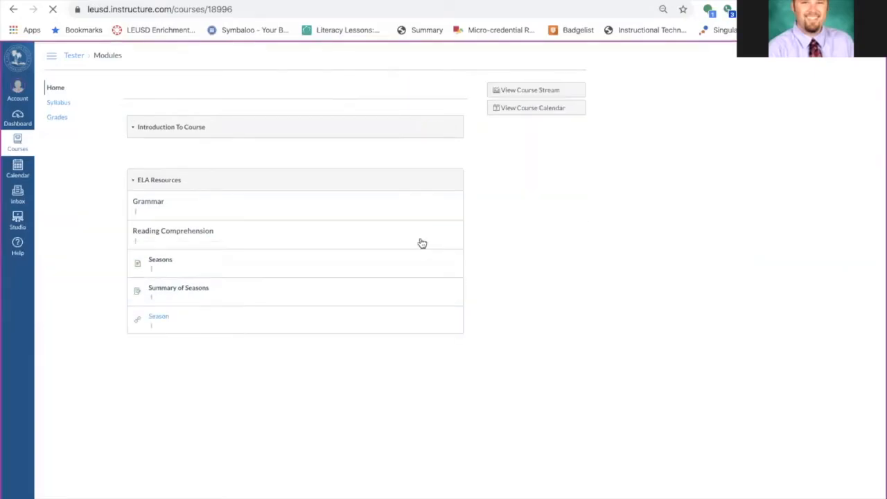
{"action": "left_click", "coordinate": [158, 303]}
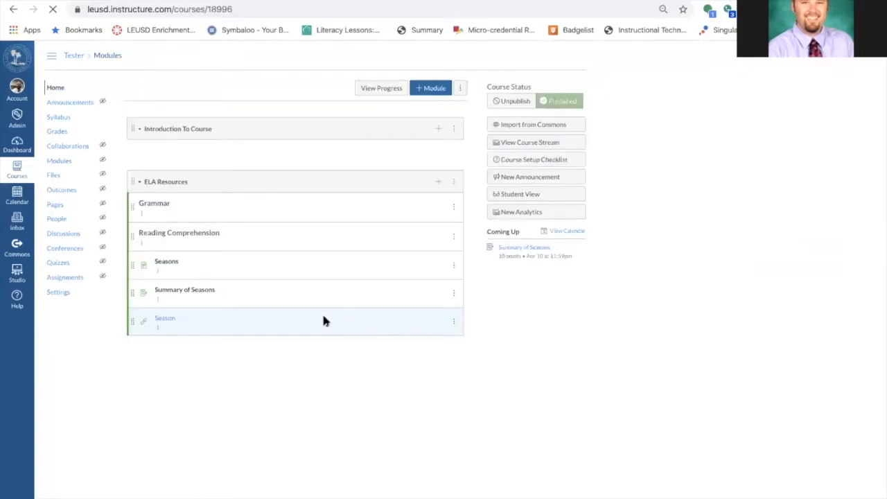
Edit the Season link's item details so it no longer loads in a new tab, and update it
{"action": "left_click", "coordinate": [455, 306]}
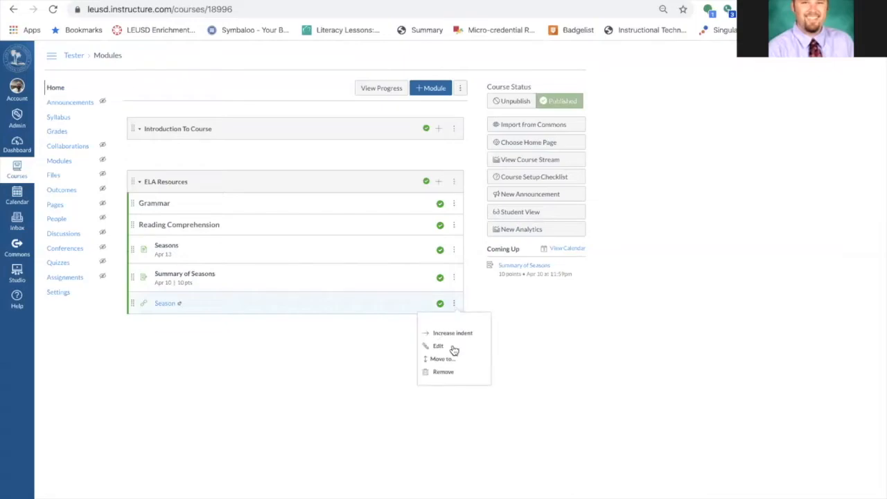
{"action": "left_click", "coordinate": [453, 347]}
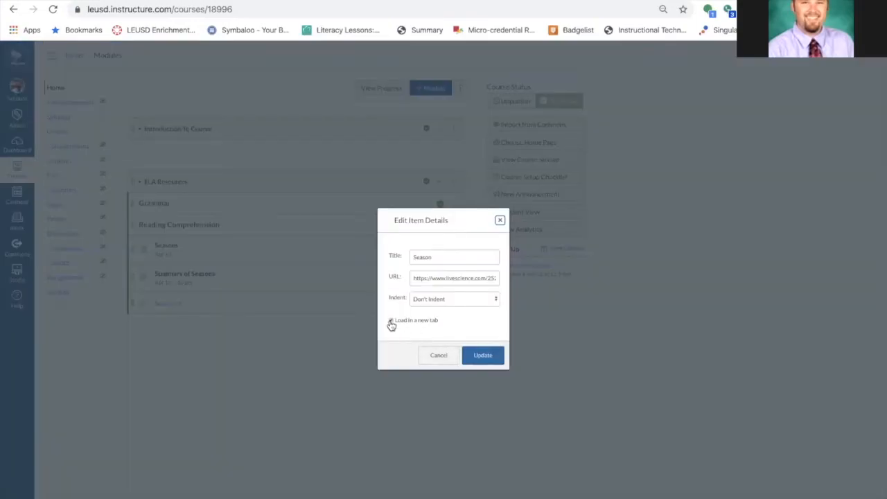
{"action": "left_click", "coordinate": [481, 358]}
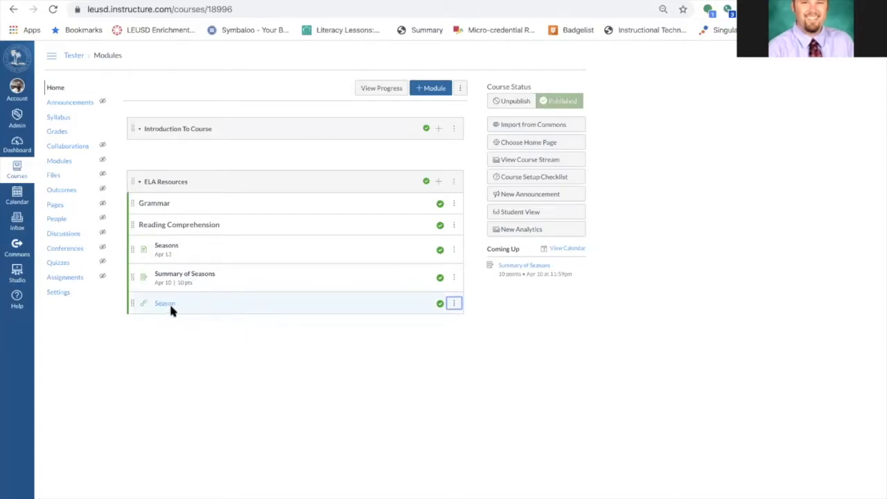
Preview the Season link in Student View, then return to the course home
{"action": "left_click", "coordinate": [527, 214]}
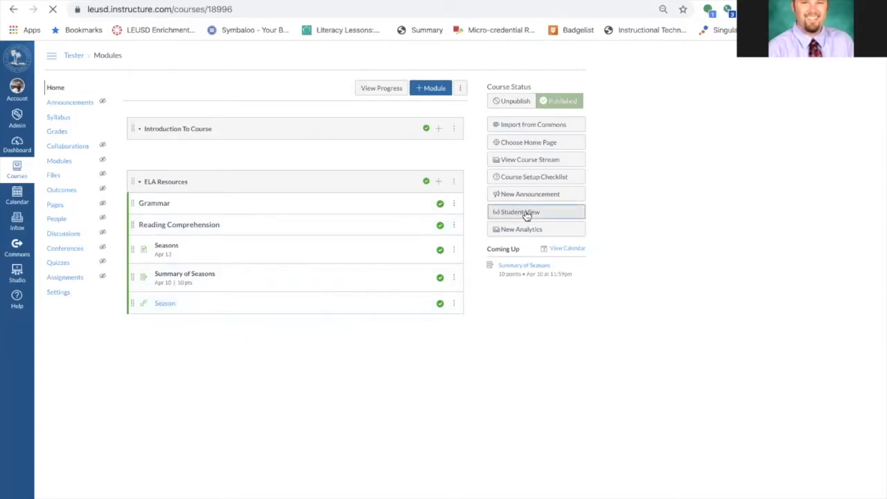
{"action": "left_click", "coordinate": [161, 304]}
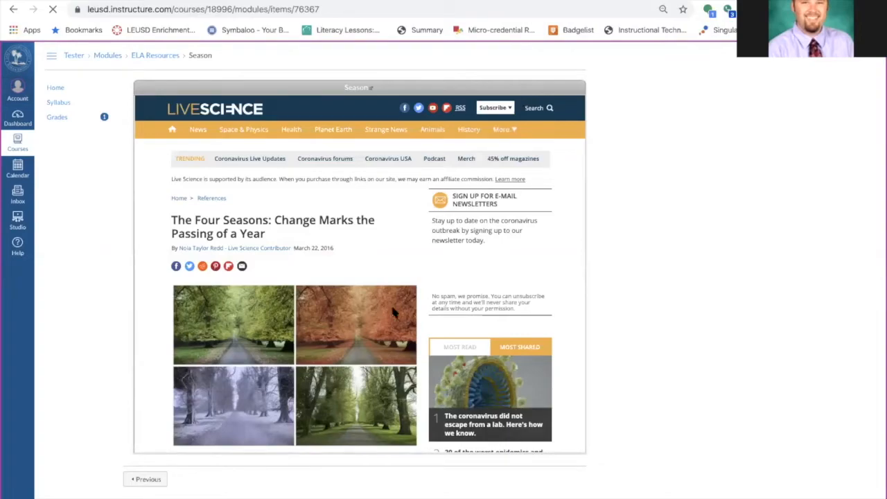
{"action": "scroll", "coordinate": [392, 312], "scroll_direction": "down", "scroll_amount": 15}
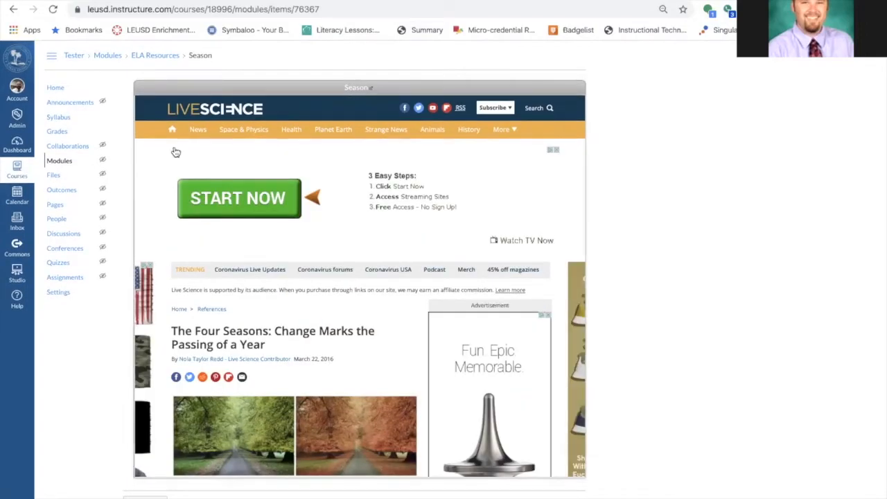
{"action": "left_click", "coordinate": [56, 89]}
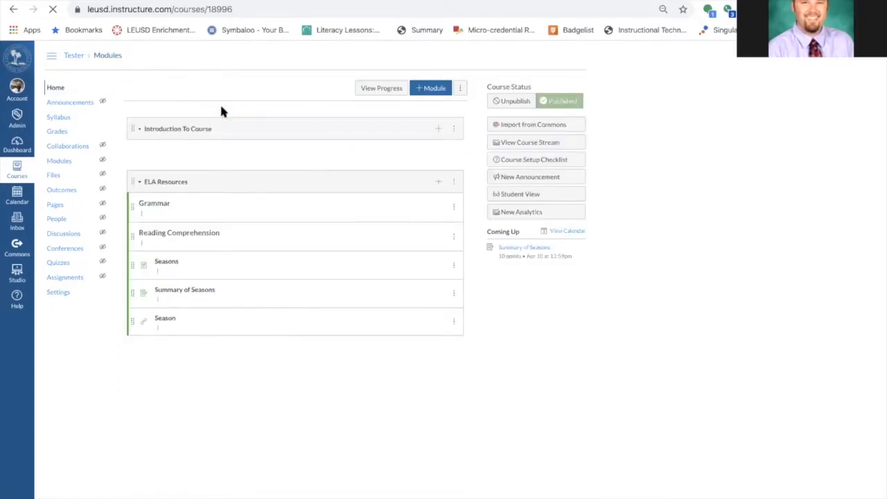
Remove the Season link from the ELA Resources module
{"action": "left_click", "coordinate": [455, 306]}
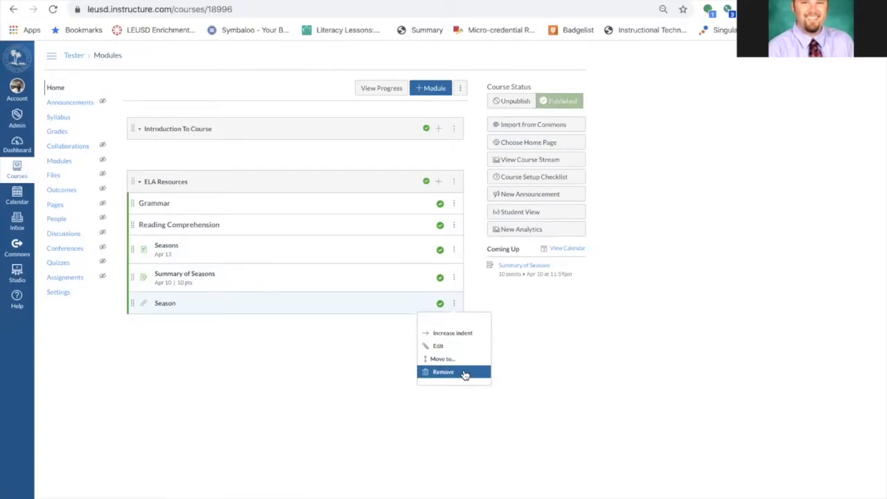
{"action": "left_click", "coordinate": [557, 355]}
{"action": "left_click", "coordinate": [453, 306]}
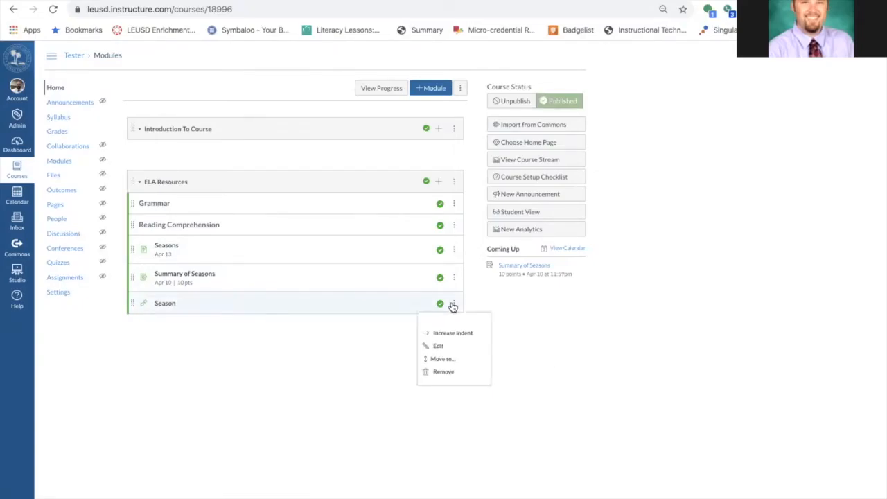
{"action": "left_click", "coordinate": [457, 374]}
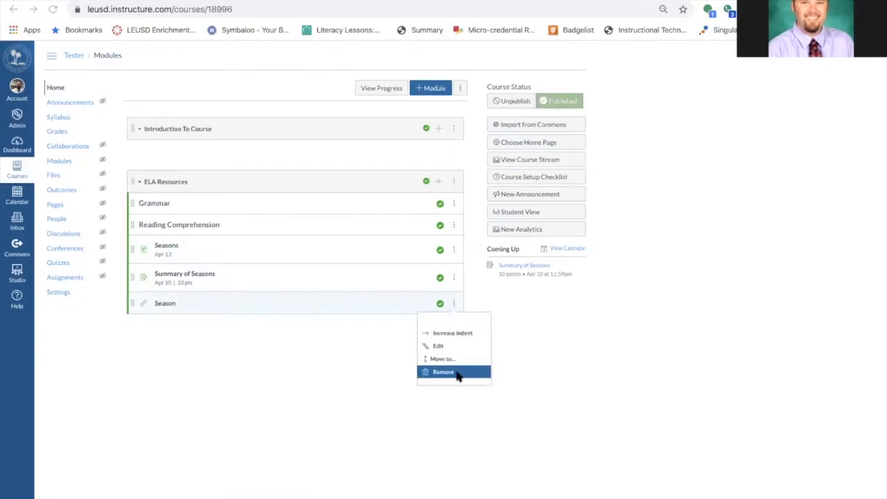
{"action": "left_click", "coordinate": [550, 79]}
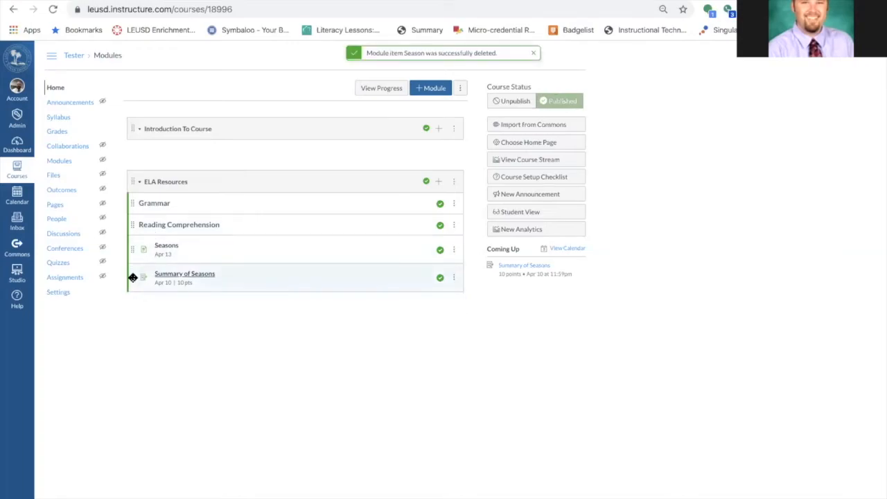
{"action": "mouse_move", "coordinate": [131, 275]}
{"action": "left_mouse_down"}
{"action": "mouse_move", "coordinate": [131, 245]}
{"action": "mouse_move", "coordinate": [127, 276]}
{"action": "left_mouse_up"}
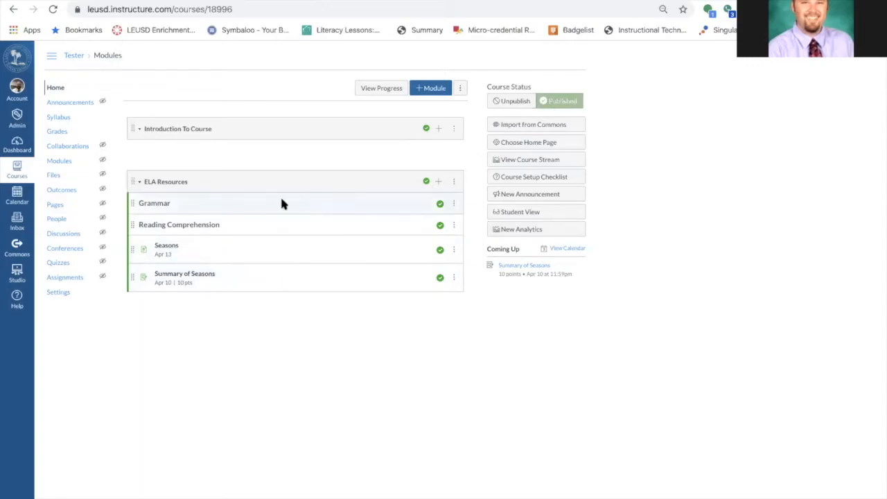
{"action": "left_click", "coordinate": [438, 181]}
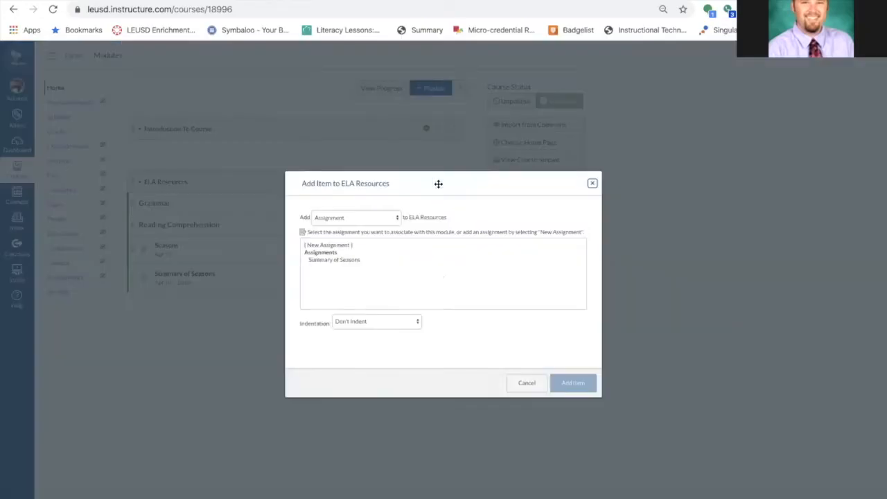
{"action": "left_click", "coordinate": [397, 219]}
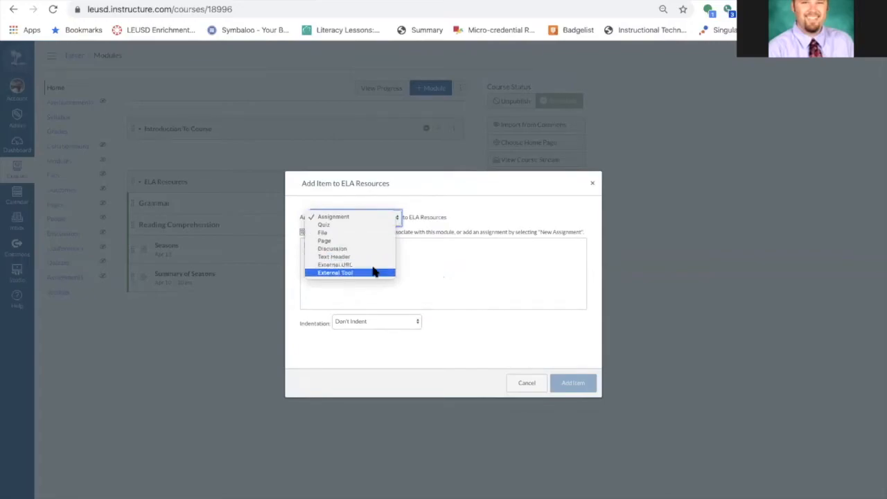
{"action": "left_click", "coordinate": [442, 219]}
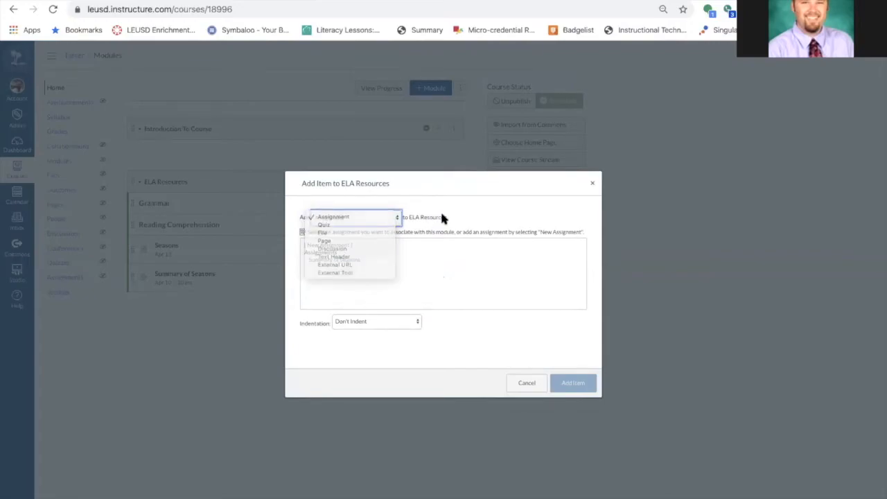
{"action": "left_click", "coordinate": [592, 184]}
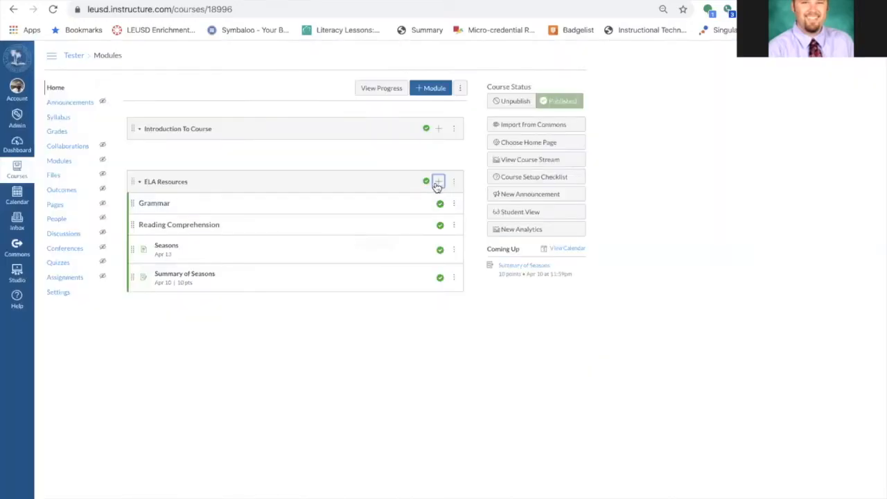
Start adding an External Tool item to ELA Resources and choose Nearpod from the tool list
{"action": "left_click", "coordinate": [440, 181]}
{"action": "left_click", "coordinate": [378, 220]}
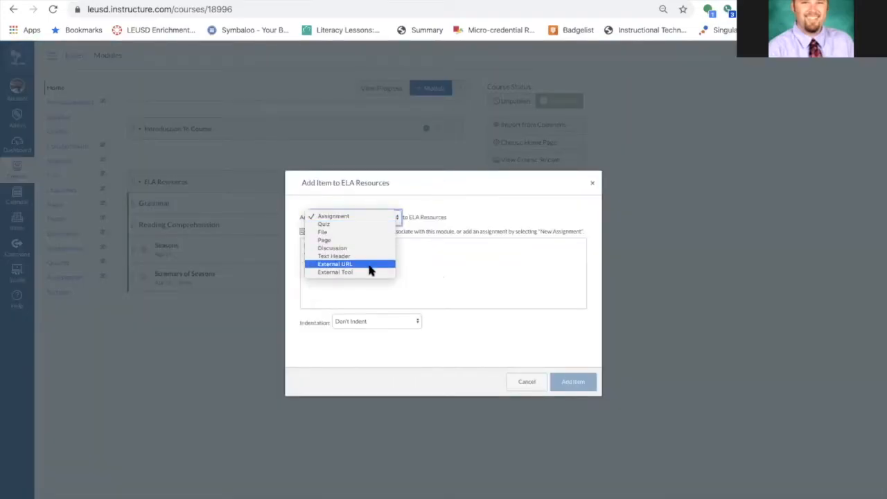
{"action": "left_click", "coordinate": [370, 271]}
{"action": "scroll", "coordinate": [421, 307], "scroll_direction": "down", "scroll_amount": 2}
{"action": "scroll", "coordinate": [420, 307], "scroll_direction": "down", "scroll_amount": 2}
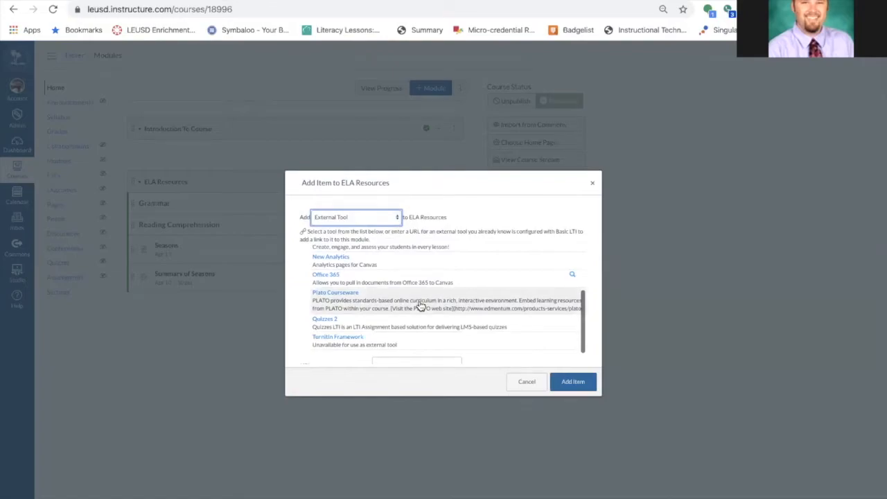
{"action": "scroll", "coordinate": [420, 307], "scroll_direction": "up", "scroll_amount": 4}
{"action": "scroll", "coordinate": [420, 307], "scroll_direction": "down", "scroll_amount": 2}
{"action": "scroll", "coordinate": [420, 307], "scroll_direction": "up", "scroll_amount": 2}
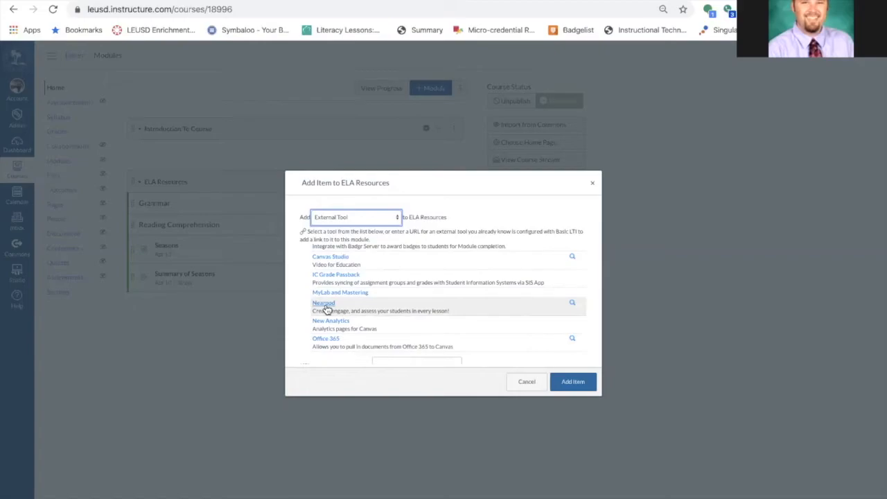
{"action": "scroll", "coordinate": [325, 305], "scroll_direction": "down", "scroll_amount": 1}
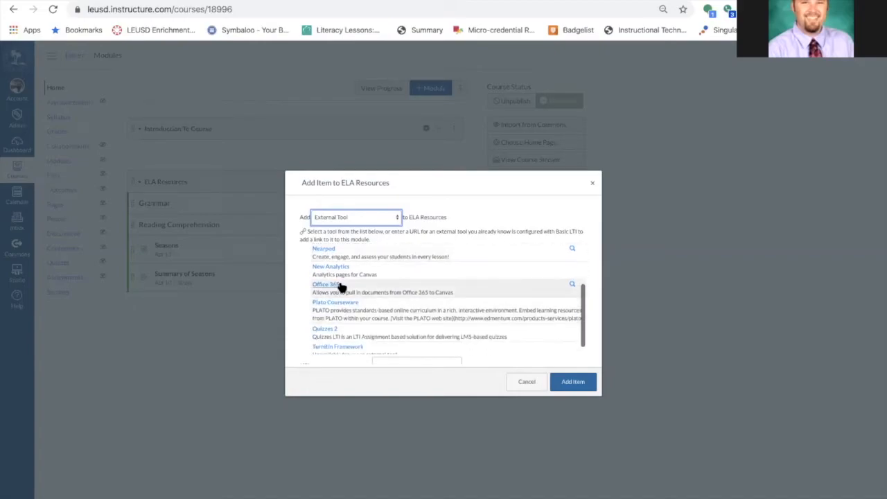
{"action": "scroll", "coordinate": [341, 287], "scroll_direction": "up", "scroll_amount": 2}
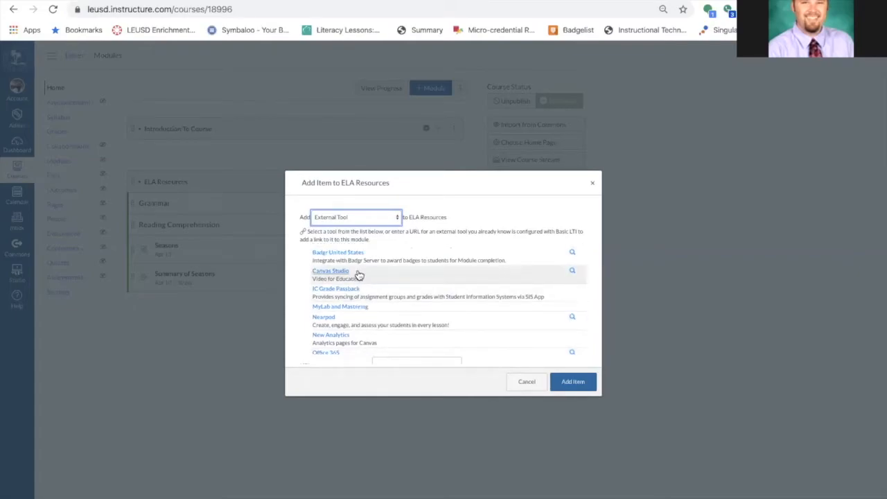
{"action": "scroll", "coordinate": [358, 275], "scroll_direction": "down", "scroll_amount": 1}
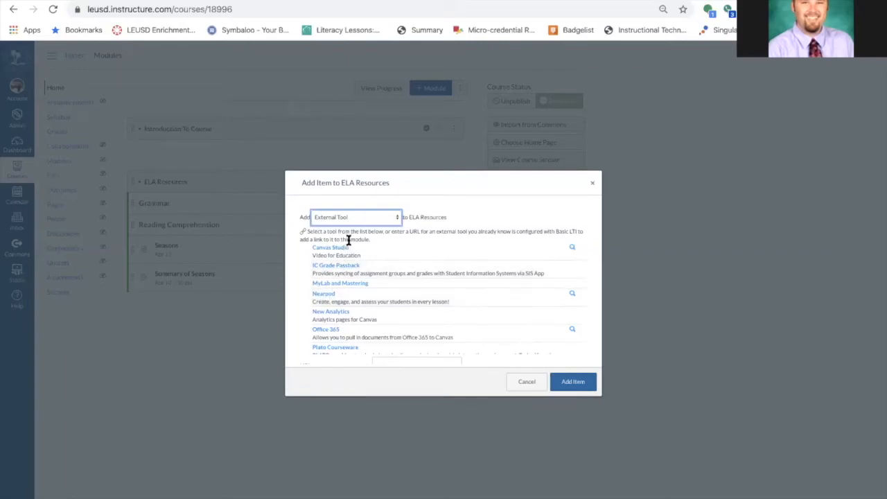
{"action": "left_click", "coordinate": [329, 294]}
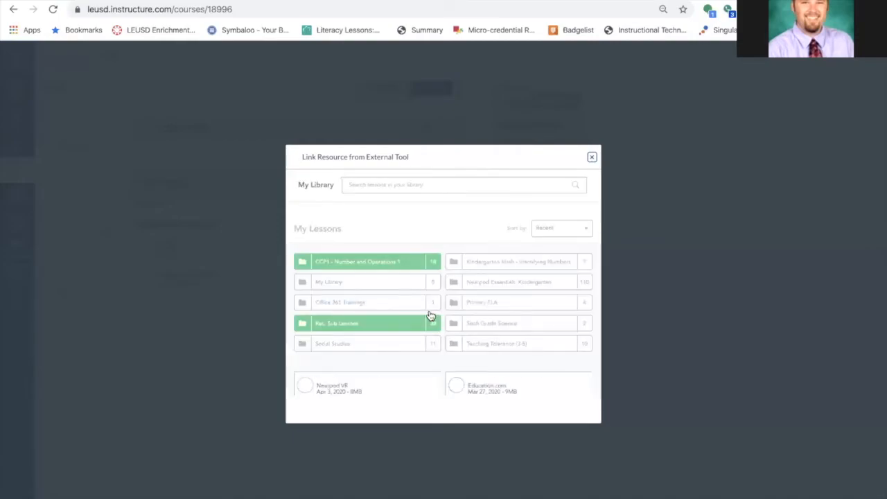
Link the Nearpod lesson 'Are You a Producer or a Consumer?' as Student-Paced and add it to the module
{"action": "scroll", "coordinate": [427, 312], "scroll_direction": "down", "scroll_amount": 5}
{"action": "scroll", "coordinate": [409, 319], "scroll_direction": "up", "scroll_amount": 1}
{"action": "mouse_move", "coordinate": [392, 328]}
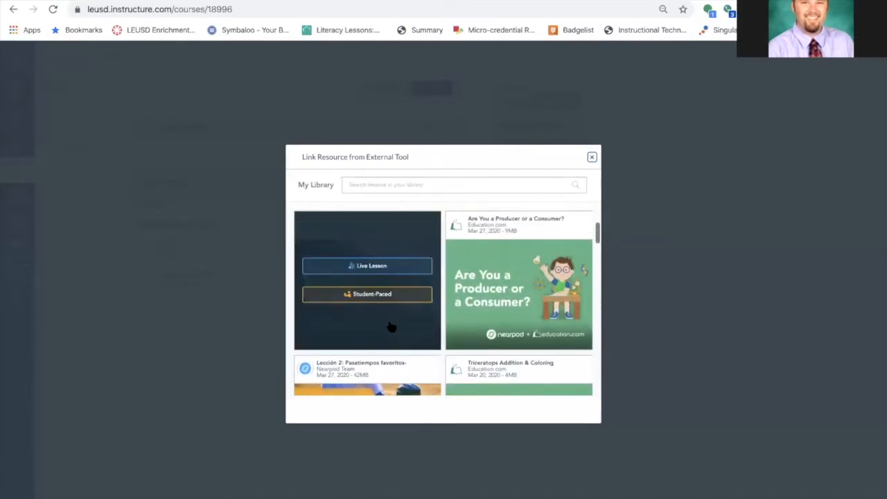
{"action": "scroll", "coordinate": [499, 366], "scroll_direction": "down", "scroll_amount": 4}
{"action": "scroll", "coordinate": [492, 361], "scroll_direction": "up", "scroll_amount": 3}
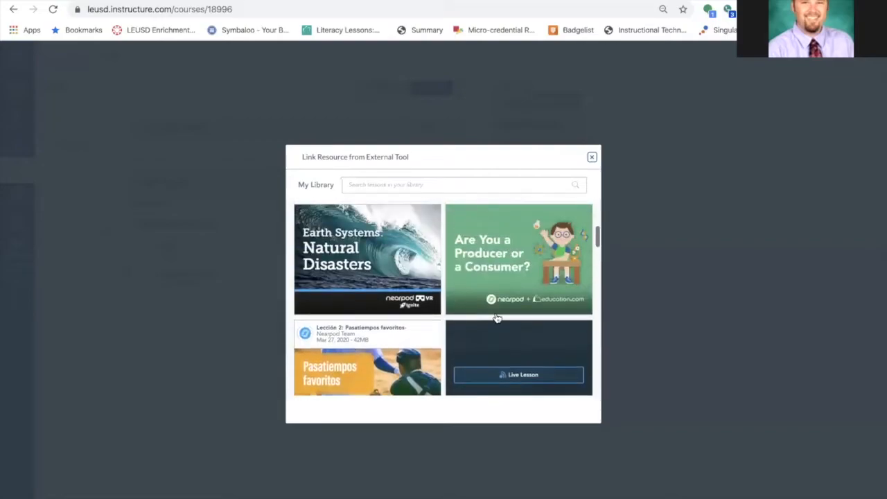
{"action": "mouse_move", "coordinate": [545, 237]}
{"action": "scroll", "coordinate": [551, 230], "scroll_direction": "up", "scroll_amount": 1}
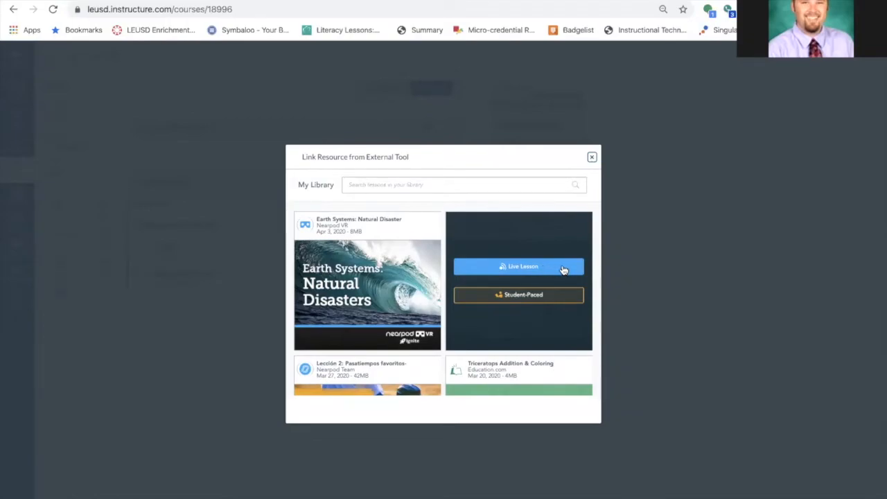
{"action": "left_click", "coordinate": [527, 294]}
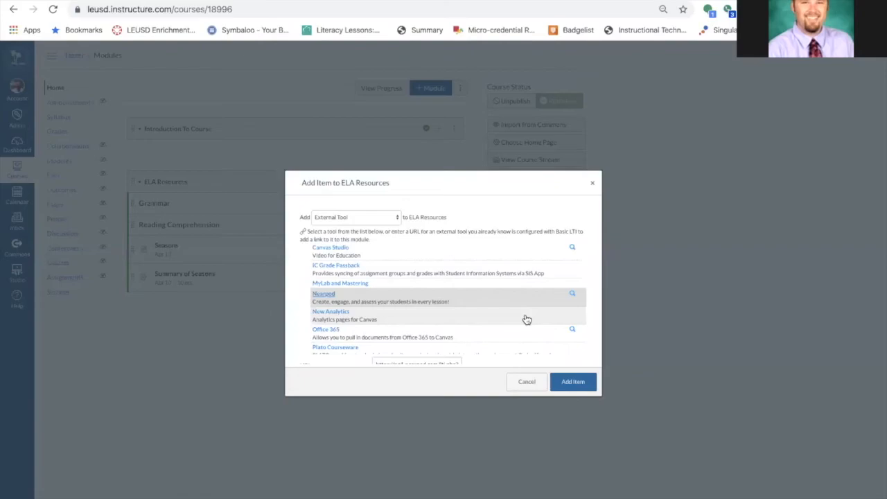
{"action": "left_click", "coordinate": [573, 382]}
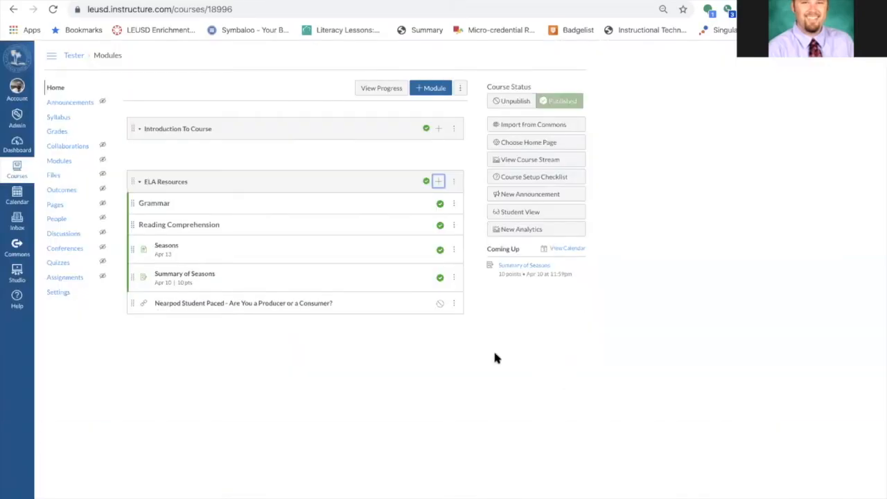
Publish the Nearpod item, then open it in Student View and advance through its slides
{"action": "left_click", "coordinate": [440, 303]}
{"action": "left_click", "coordinate": [528, 213]}
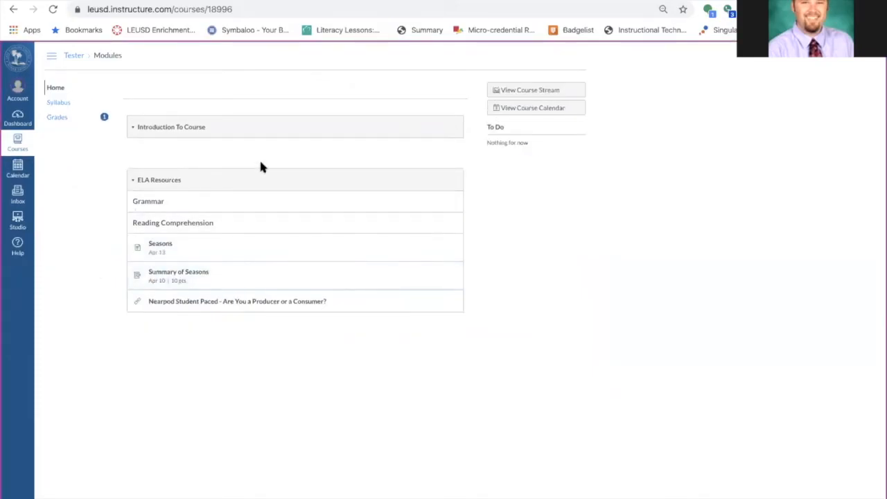
{"action": "left_click", "coordinate": [246, 302]}
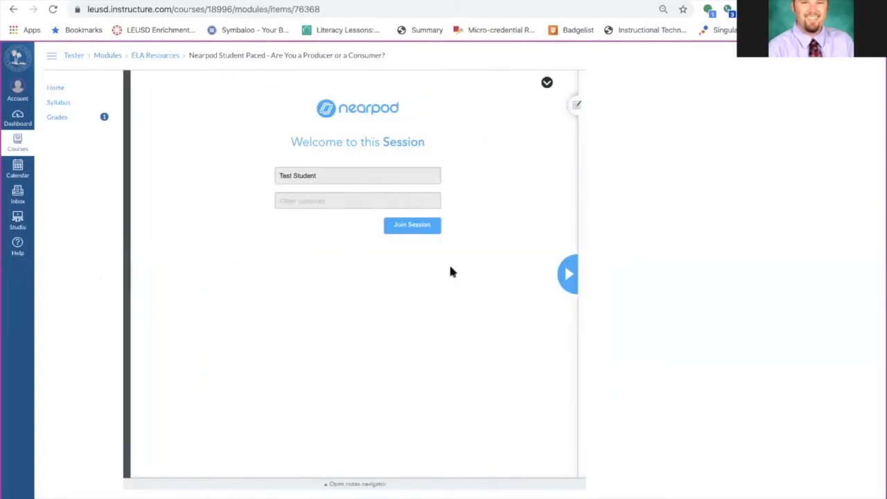
{"action": "left_click", "coordinate": [569, 275]}
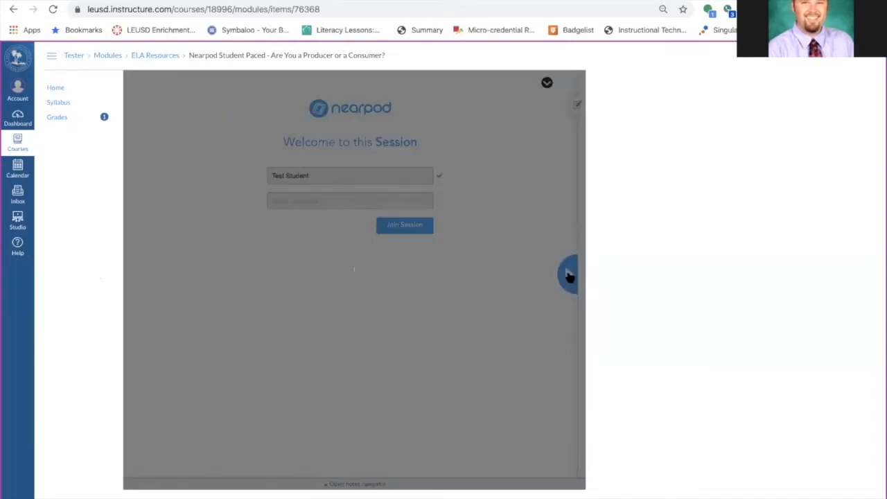
{"action": "left_click", "coordinate": [569, 275]}
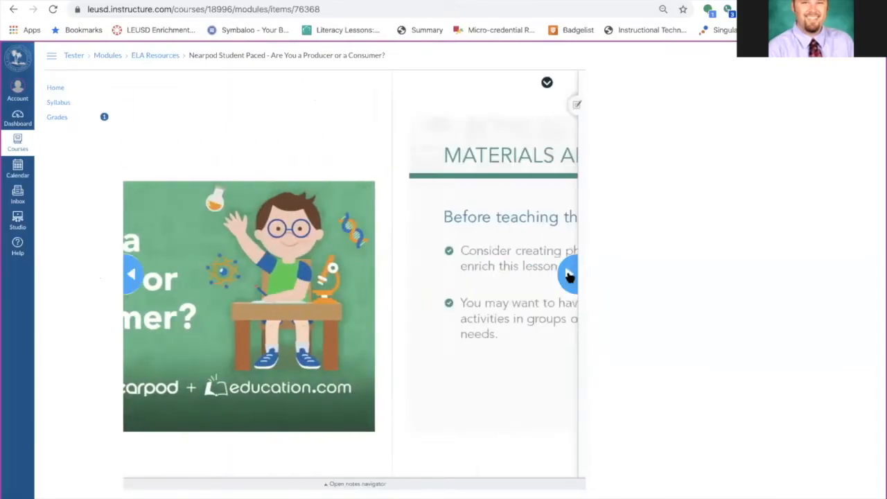
Advance through the Nearpod lesson slides in Student View up to the fill-in-the-blanks activity
{"action": "left_click", "coordinate": [569, 275]}
{"action": "left_click", "coordinate": [569, 275]}
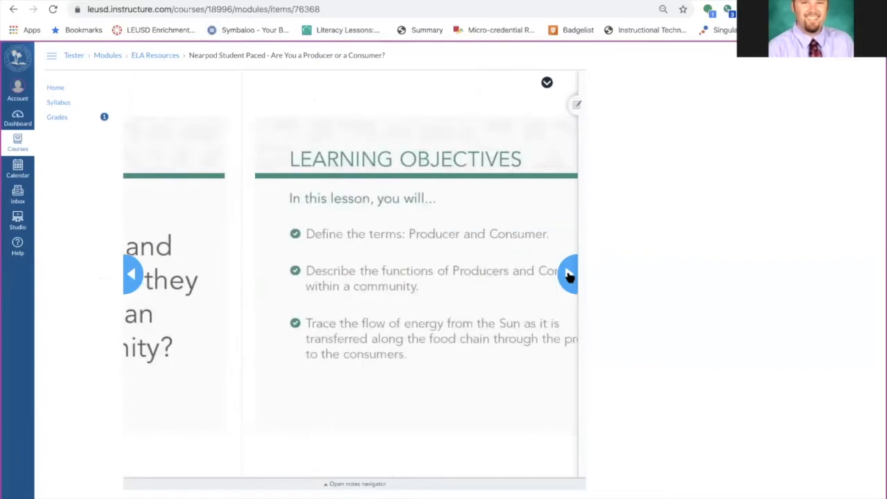
{"action": "left_click", "coordinate": [569, 275]}
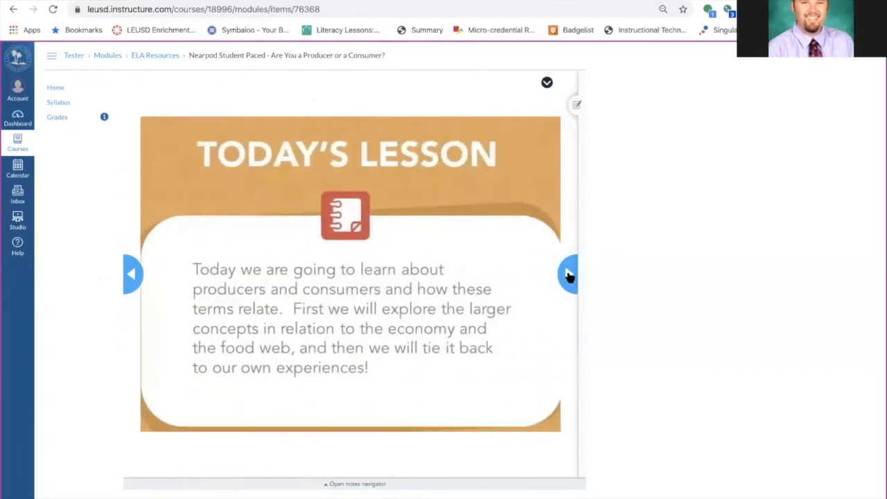
{"action": "left_click", "coordinate": [569, 275]}
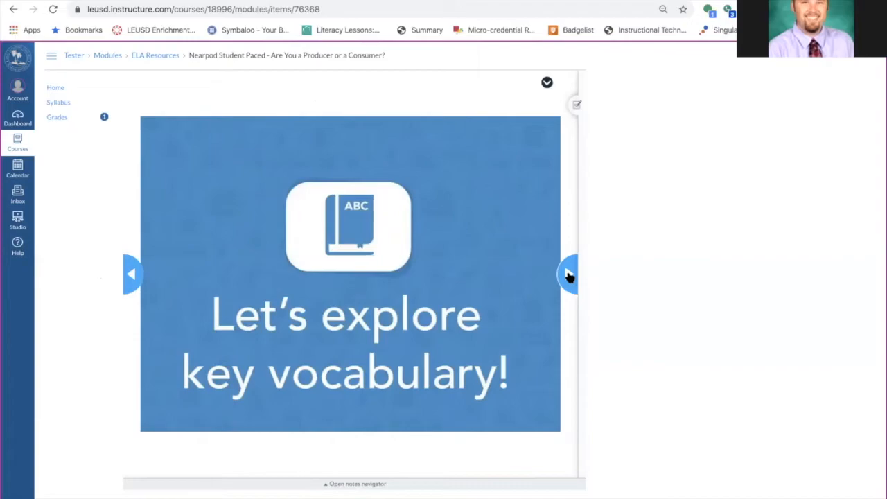
{"action": "left_click", "coordinate": [569, 276]}
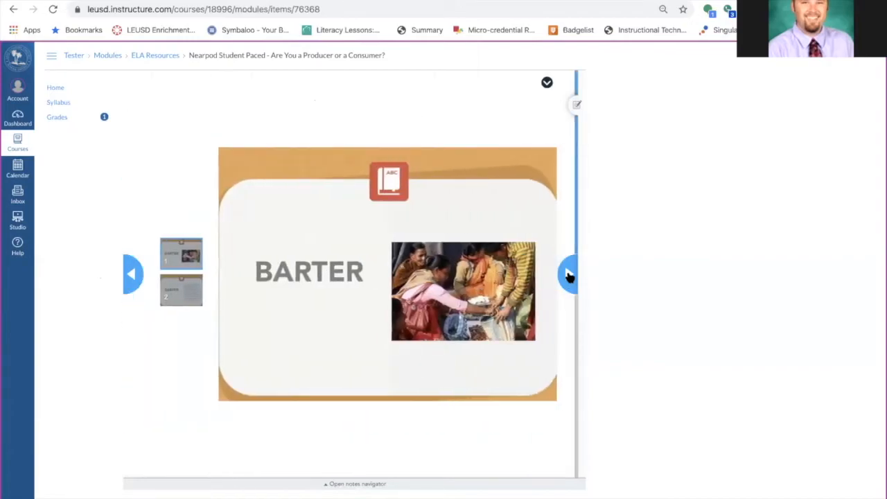
{"action": "left_click", "coordinate": [194, 290]}
{"action": "left_click", "coordinate": [568, 277]}
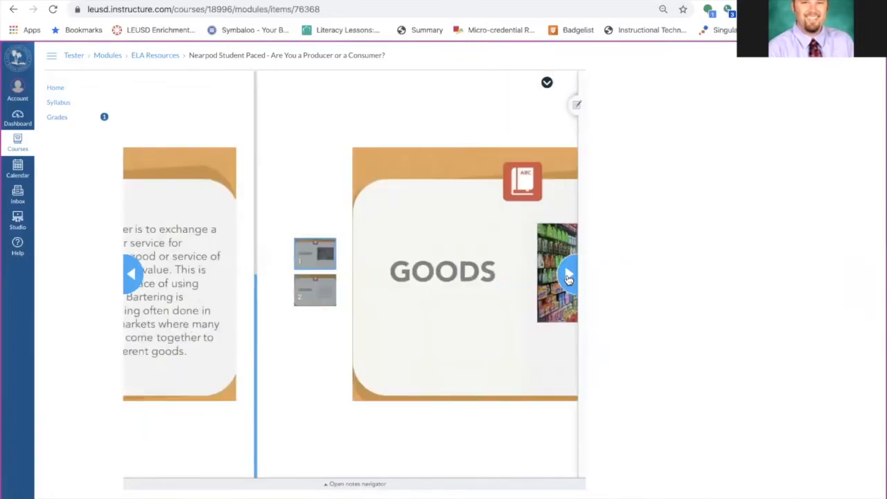
{"action": "left_click", "coordinate": [569, 278]}
{"action": "left_click", "coordinate": [568, 277]}
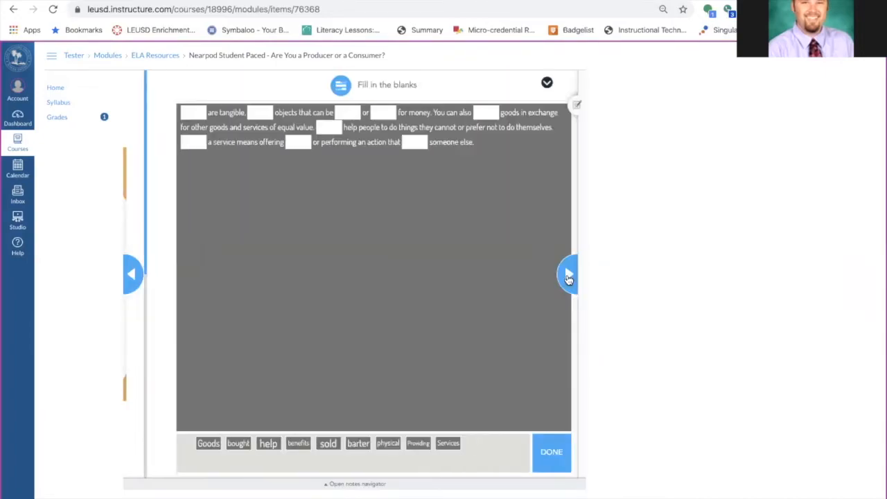
Drag 'barter' and 'help' into blanks of the fill-in-the-blanks activity, submit the answers, and close the result
{"action": "left_click_drag", "start_coordinate": [243, 445], "coordinate": [274, 143]}
{"action": "left_click_drag", "start_coordinate": [311, 441], "coordinate": [315, 127]}
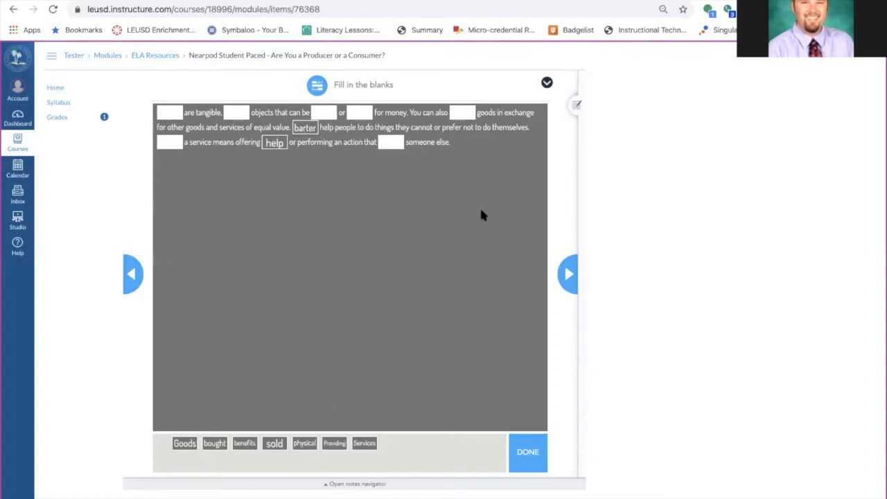
{"action": "left_click", "coordinate": [527, 452]}
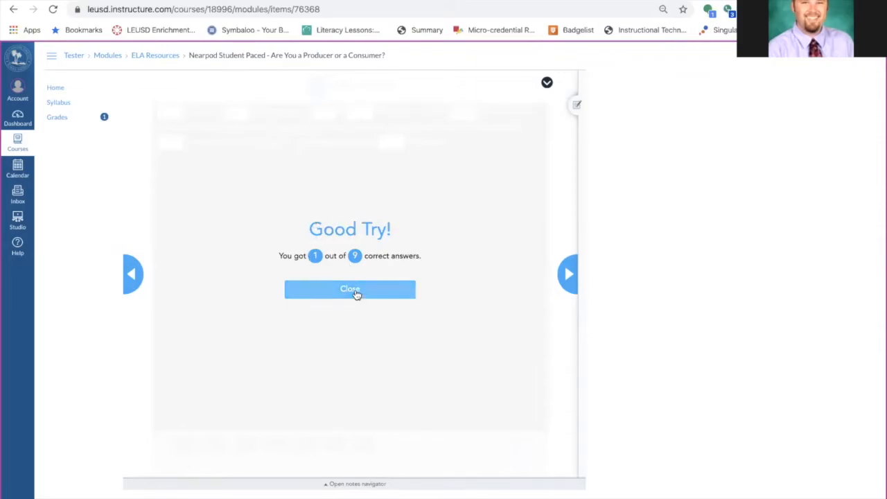
{"action": "left_click", "coordinate": [362, 291]}
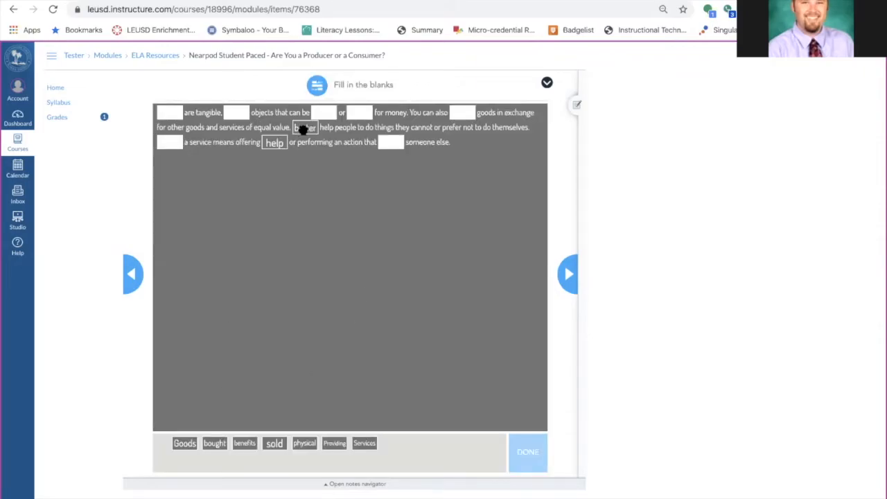
{"action": "left_click_drag", "start_coordinate": [303, 129], "coordinate": [323, 178]}
{"action": "left_click_drag", "start_coordinate": [301, 129], "coordinate": [212, 167]}
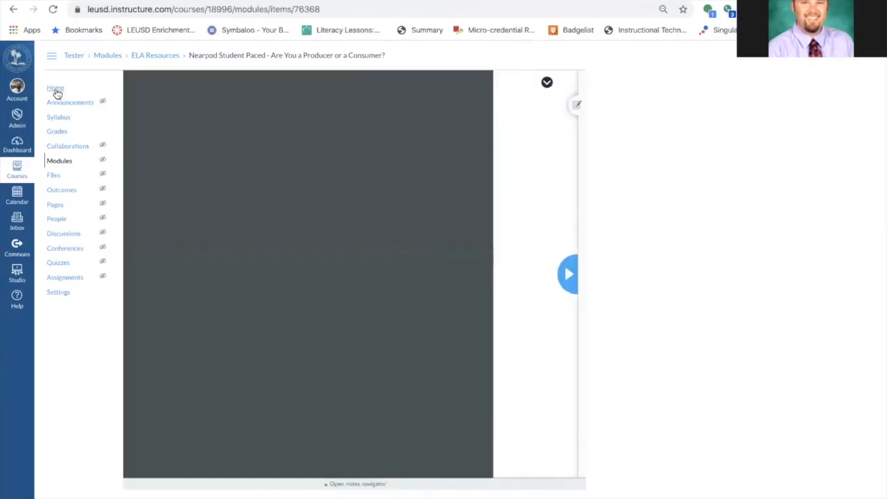
From the course home, add a new assignment named 'Nearpod Producers and Consumers' to the ELA Resources module
{"action": "left_click", "coordinate": [55, 90]}
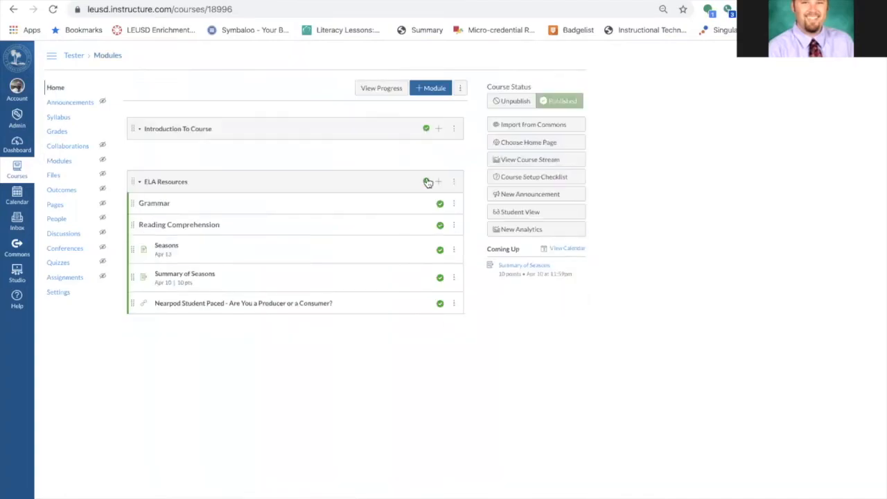
{"action": "left_click", "coordinate": [438, 182]}
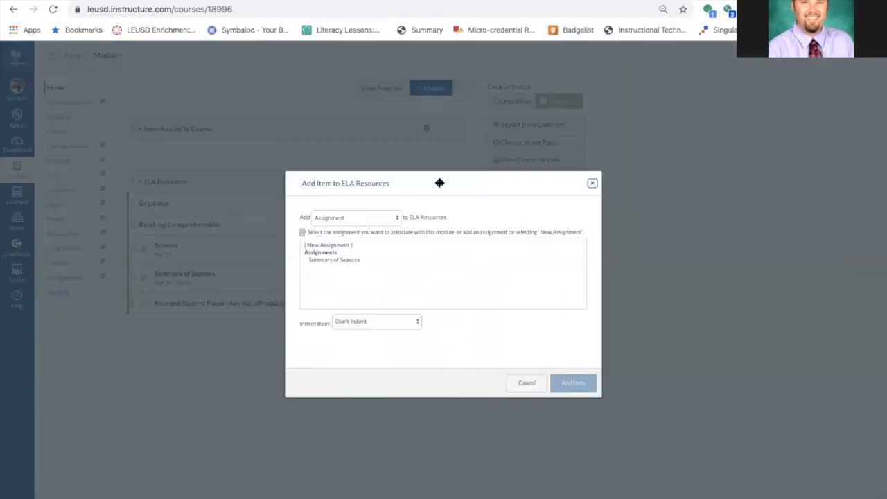
{"action": "left_click", "coordinate": [343, 247]}
{"action": "left_click", "coordinate": [373, 326]}
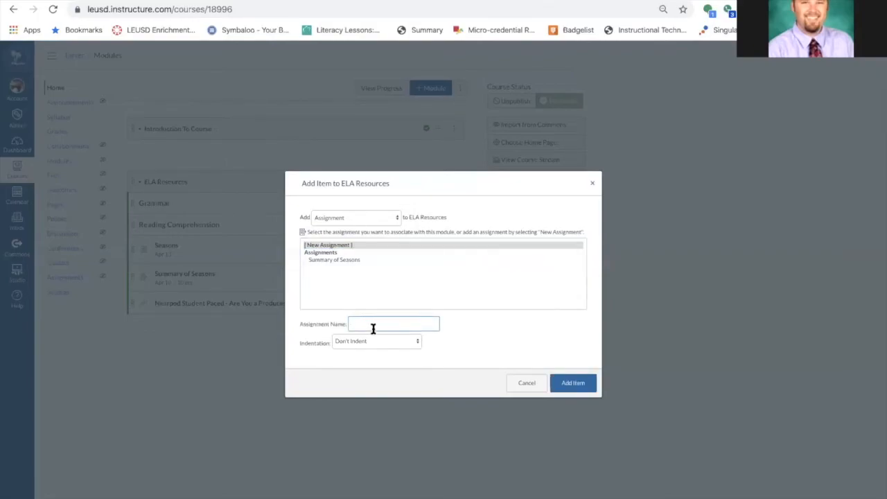
{"action": "type", "text": "Ne"}
{"action": "type", "text": "arpod Producers and Consumers"}
{"action": "left_click", "coordinate": [573, 385]}
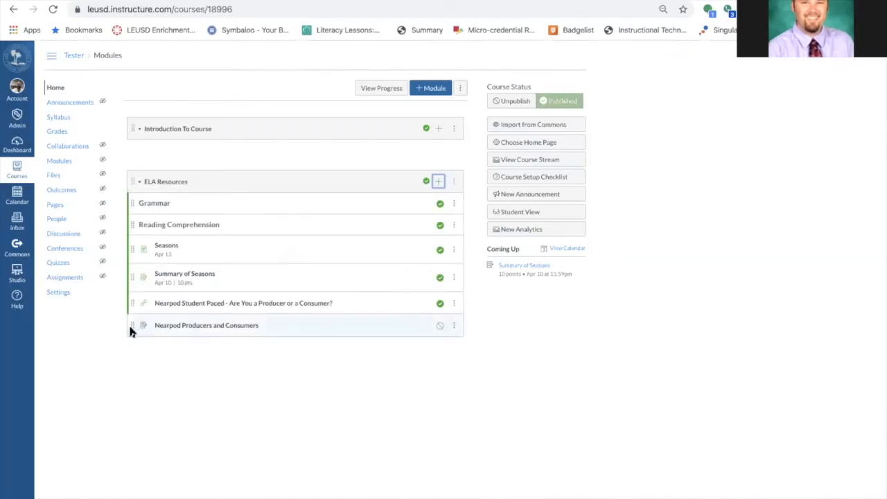
Move the new assignment up under Reading Comprehension and publish it
{"action": "left_click_drag", "start_coordinate": [132, 323], "coordinate": [128, 231]}
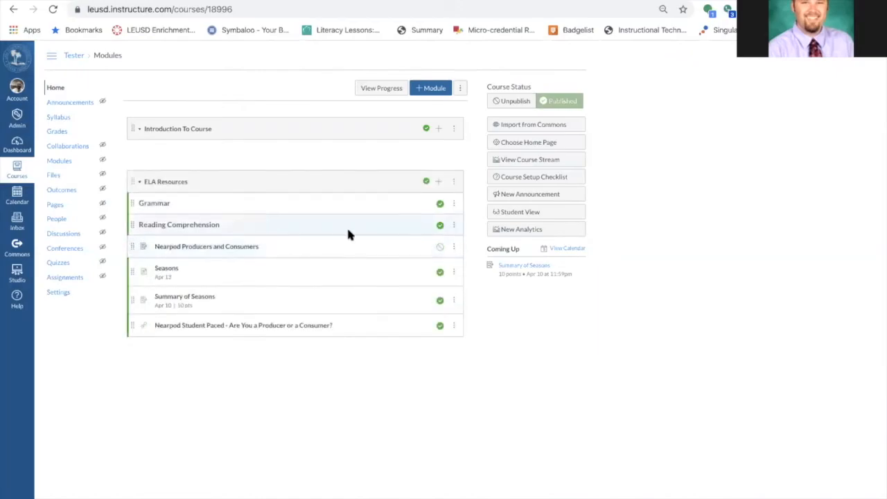
{"action": "left_click", "coordinate": [439, 248]}
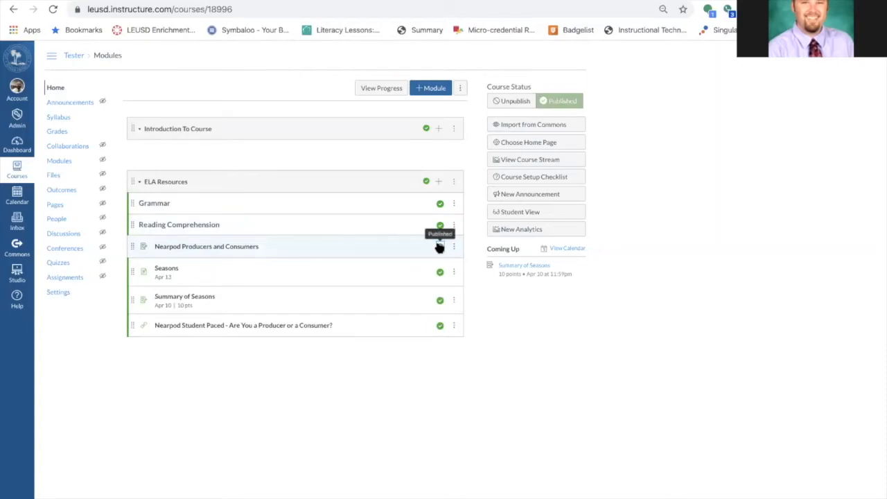
Open the Nearpod Producers and Consumers assignment for editing and enter random placeholder text in its description
{"action": "left_click", "coordinate": [240, 247]}
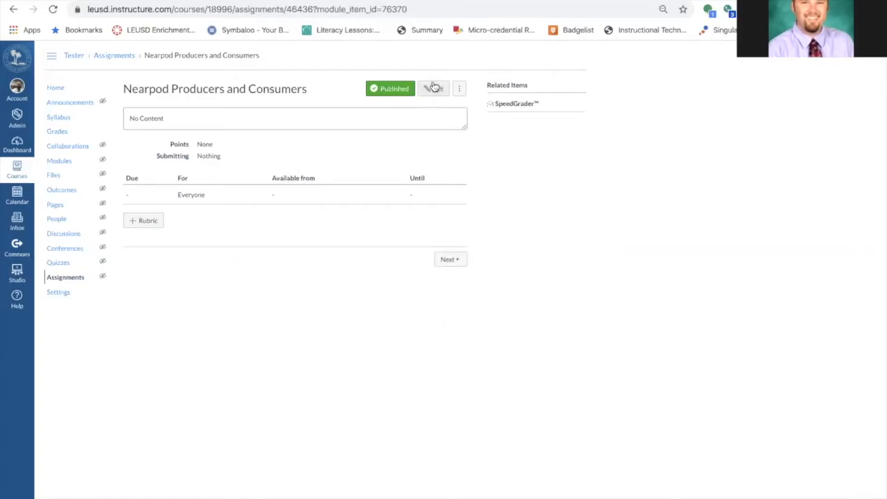
{"action": "left_click", "coordinate": [436, 90]}
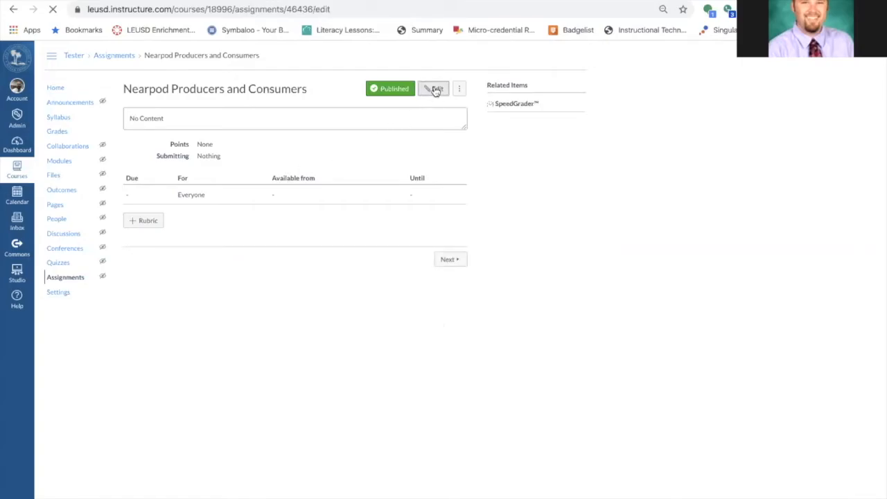
{"action": "left_click", "coordinate": [381, 174]}
{"action": "type", "text": "whjllrkjflnsdlkjsdfjvw"}
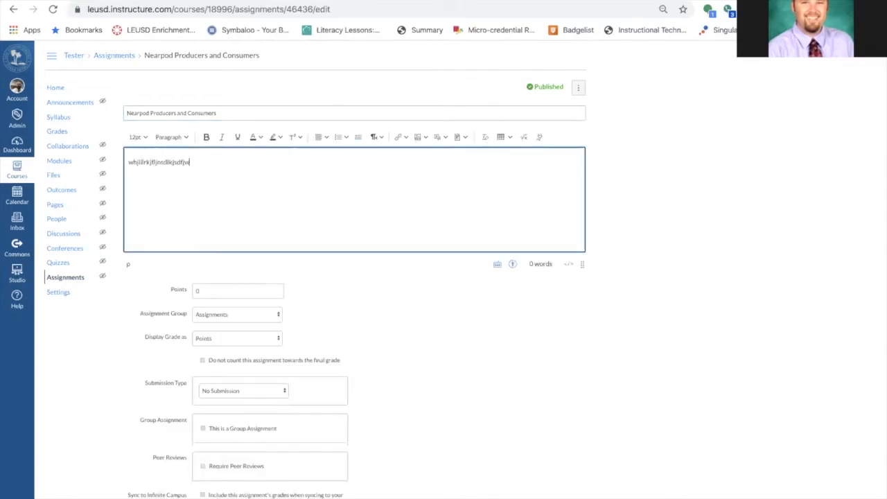
Set the assignment's submission type to External Tool
{"action": "scroll", "coordinate": [330, 310], "scroll_direction": "down", "scroll_amount": 2}
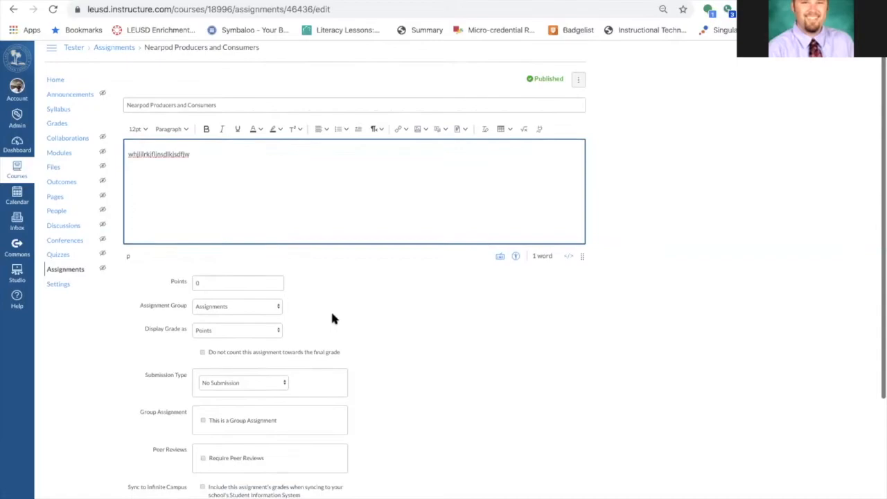
{"action": "left_click", "coordinate": [262, 334]}
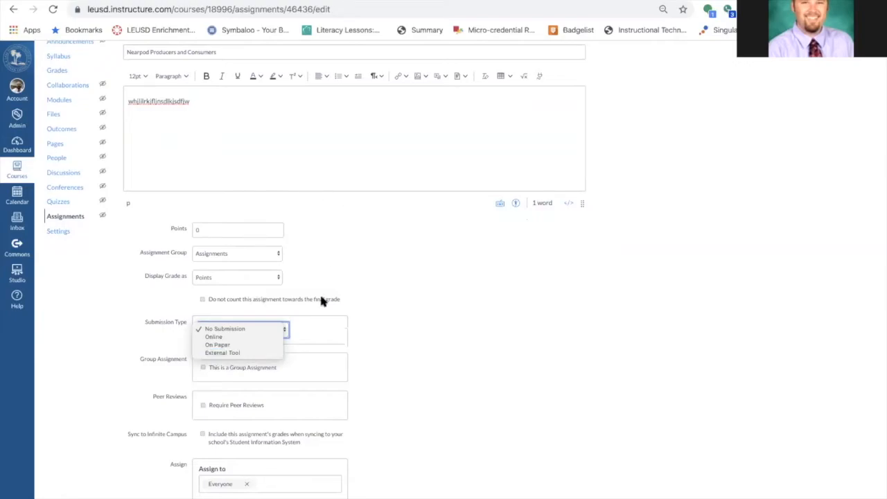
{"action": "left_click", "coordinate": [231, 353]}
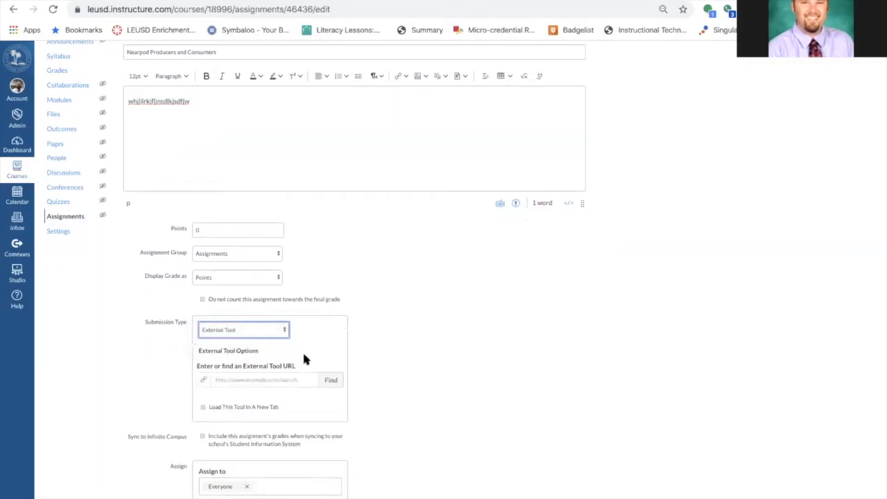
Find the Nearpod tool and link the 'Triceratops Addition & Coloring' lesson as Student-Paced
{"action": "left_click", "coordinate": [329, 381]}
{"action": "scroll", "coordinate": [407, 326], "scroll_direction": "down", "scroll_amount": 3}
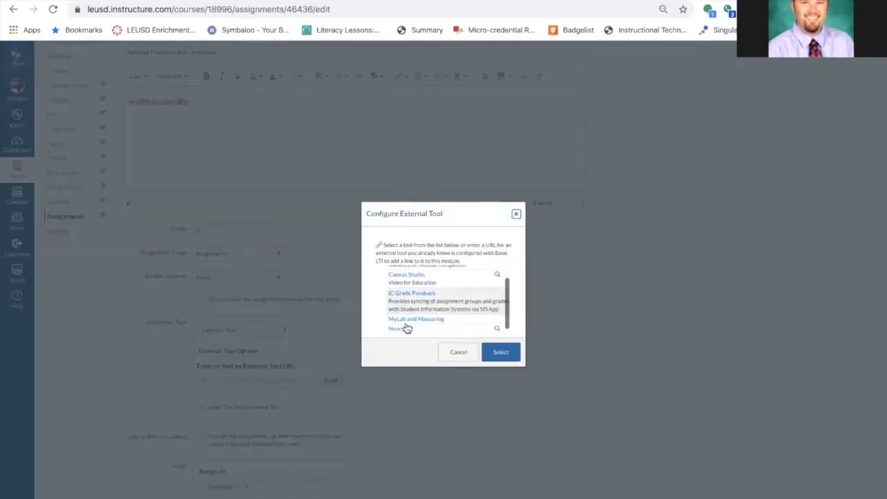
{"action": "left_click", "coordinate": [405, 308]}
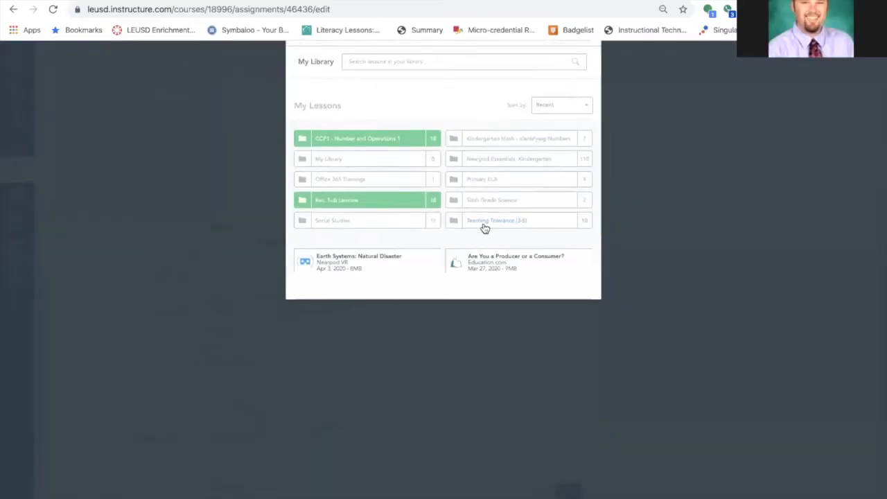
{"action": "scroll", "coordinate": [484, 228], "scroll_direction": "down", "scroll_amount": 5}
{"action": "scroll", "coordinate": [484, 228], "scroll_direction": "down", "scroll_amount": 1}
{"action": "mouse_move", "coordinate": [485, 229]}
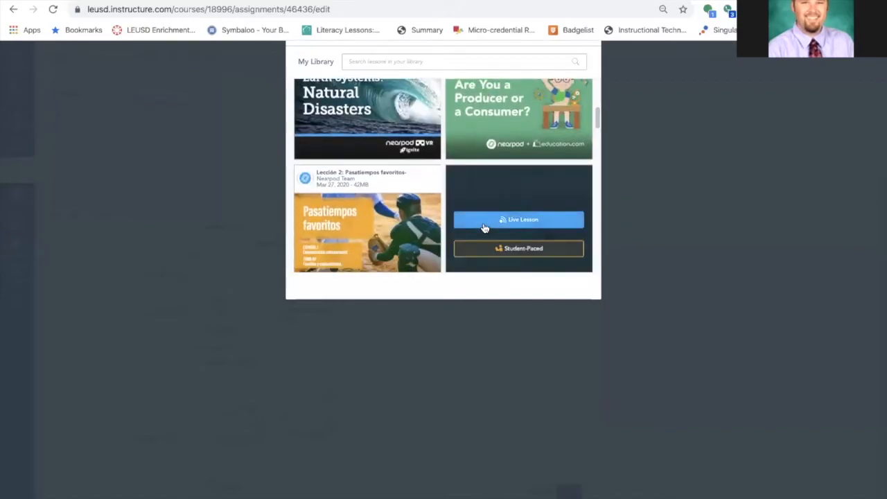
{"action": "left_click", "coordinate": [516, 253]}
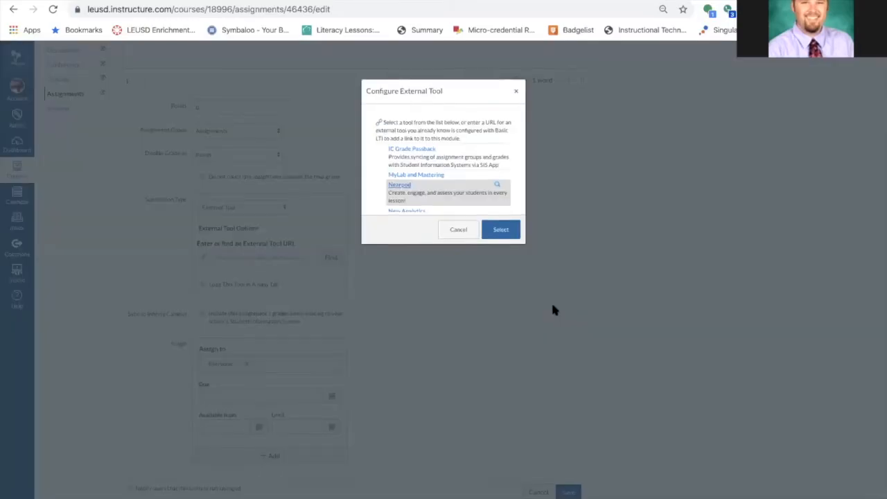
{"action": "left_click", "coordinate": [506, 283]}
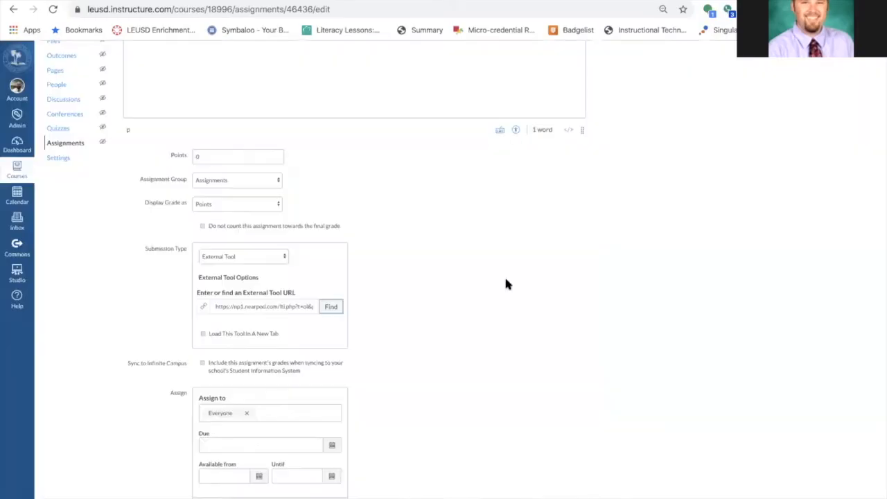
Set the assignment's due date to April 10, 2020 and save it
{"action": "scroll", "coordinate": [364, 313], "scroll_direction": "down", "scroll_amount": 1}
{"action": "left_click", "coordinate": [333, 396]}
{"action": "left_click", "coordinate": [332, 396]}
{"action": "left_click", "coordinate": [276, 447]}
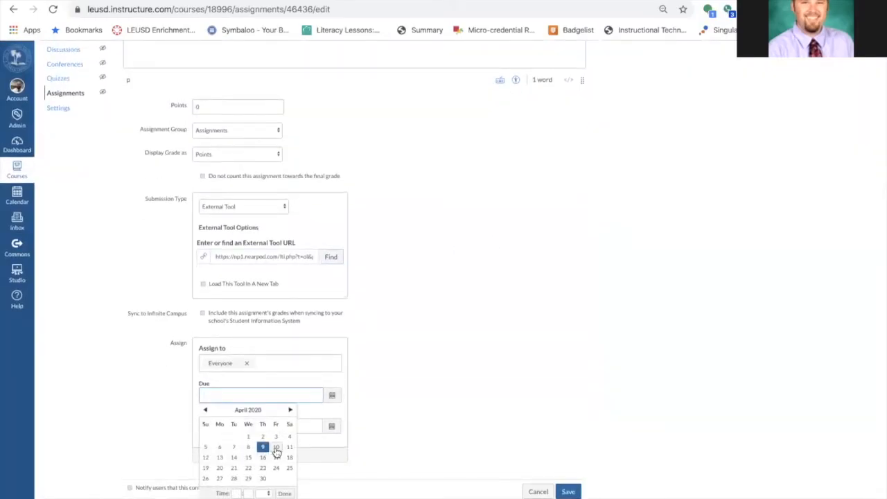
{"action": "left_click", "coordinate": [567, 496]}
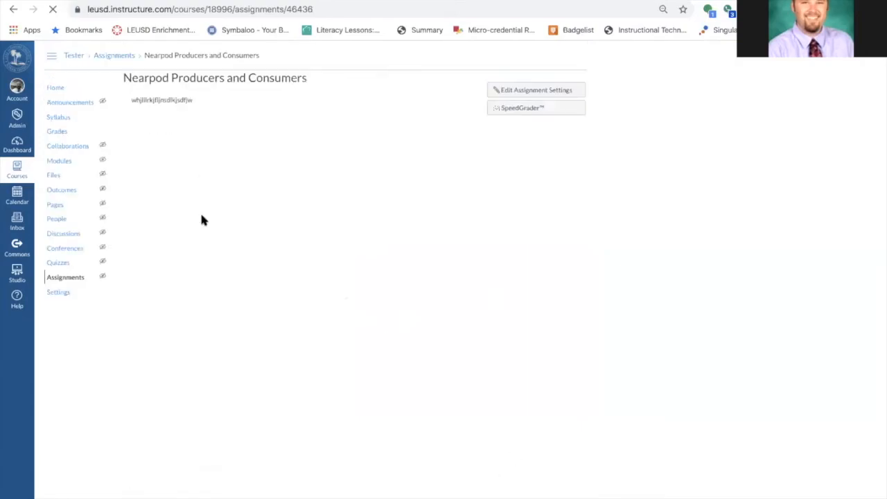
Check the new assignment's column in the gradebook, then return to the course home
{"action": "left_click", "coordinate": [61, 136]}
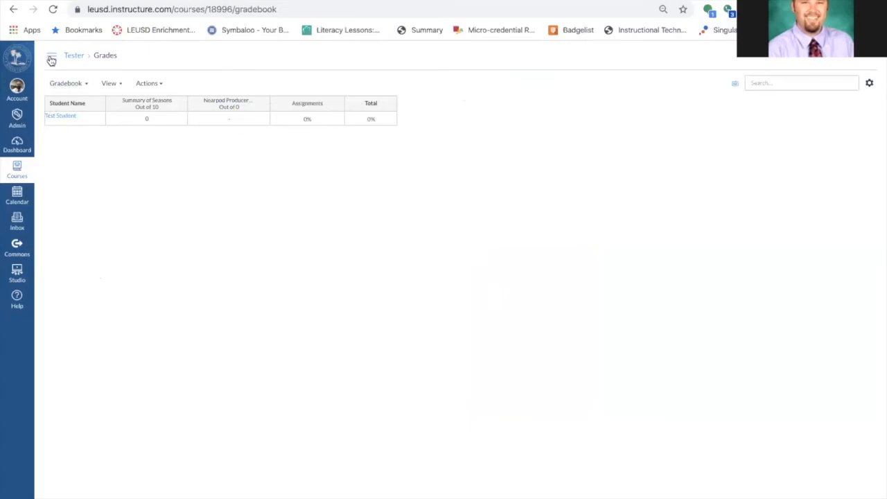
{"action": "left_click", "coordinate": [9, 15]}
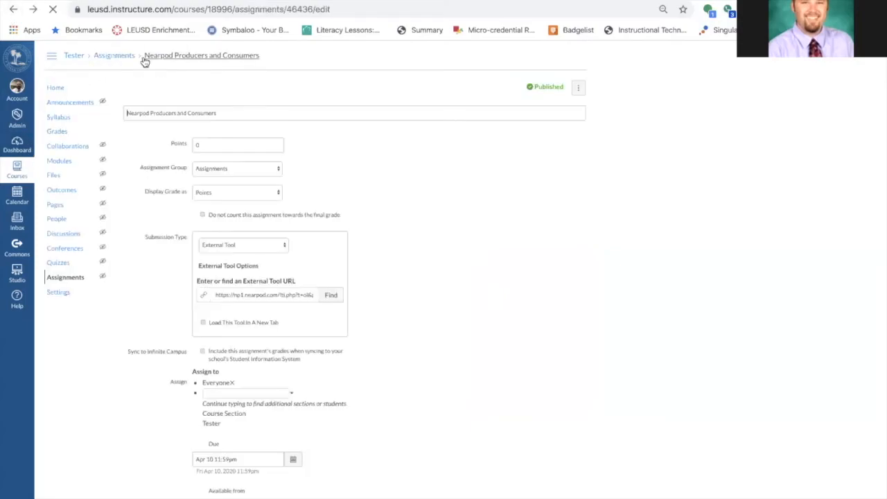
{"action": "left_click", "coordinate": [60, 89]}
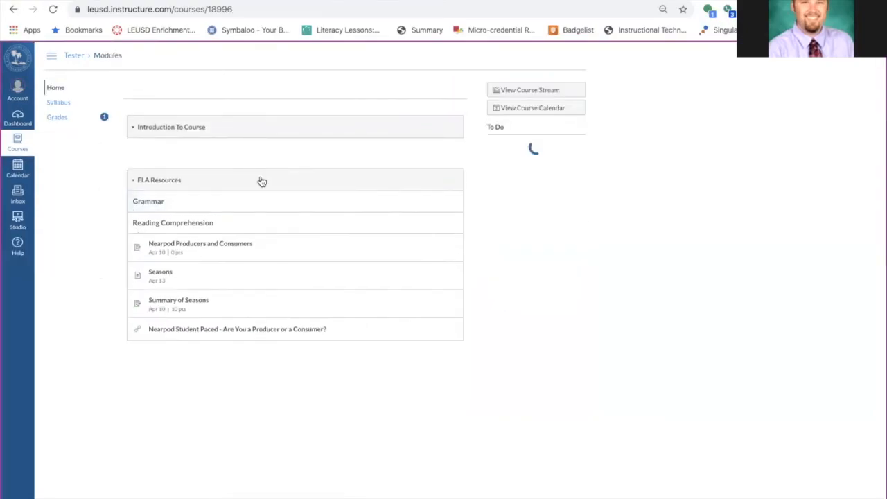
Open the Nearpod Producers and Consumers assignment in Student View and advance through its slides
{"action": "left_click", "coordinate": [226, 244]}
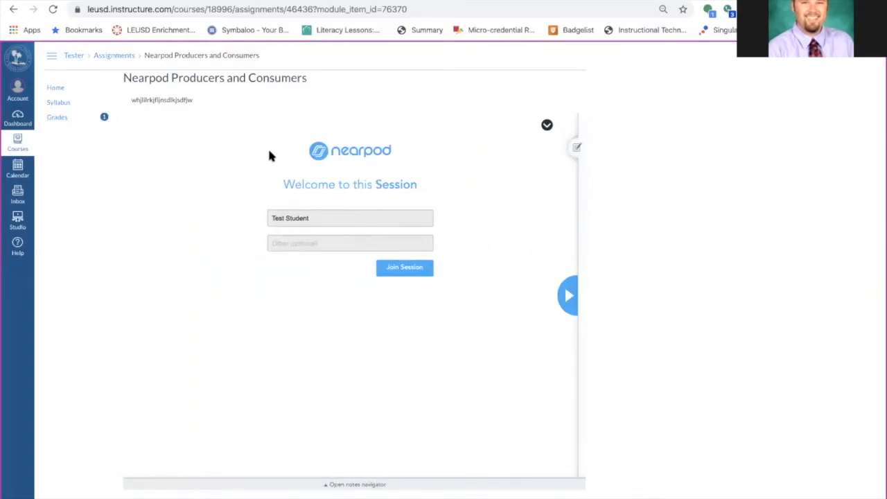
{"action": "left_click", "coordinate": [568, 293]}
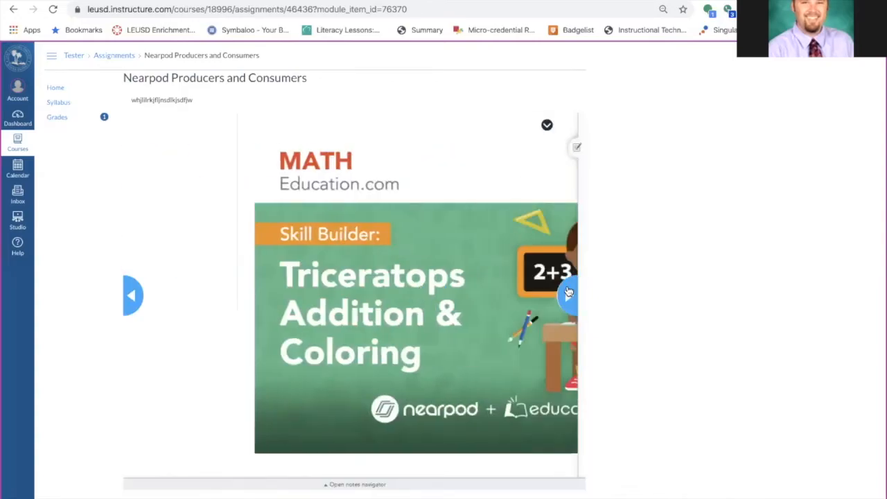
{"action": "left_click", "coordinate": [569, 293]}
{"action": "left_click", "coordinate": [569, 293]}
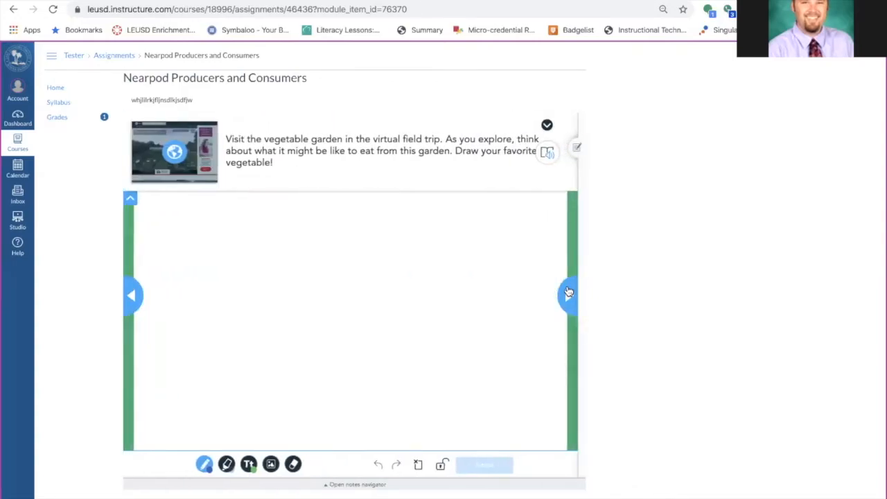
Move to the dinosaur addition slide and write 6 on its answer line
{"action": "left_click", "coordinate": [568, 292]}
{"action": "left_click", "coordinate": [569, 293]}
{"action": "left_click", "coordinate": [132, 295]}
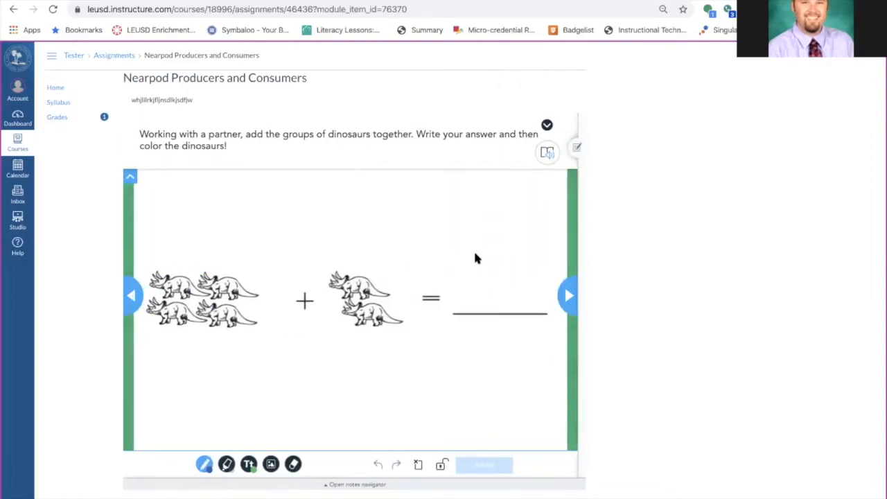
{"action": "mouse_move", "coordinate": [506, 235]}
{"action": "left_mouse_down"}
{"action": "mouse_move", "coordinate": [483, 236]}
{"action": "mouse_move", "coordinate": [477, 292]}
{"action": "mouse_move", "coordinate": [474, 271]}
{"action": "left_mouse_up"}
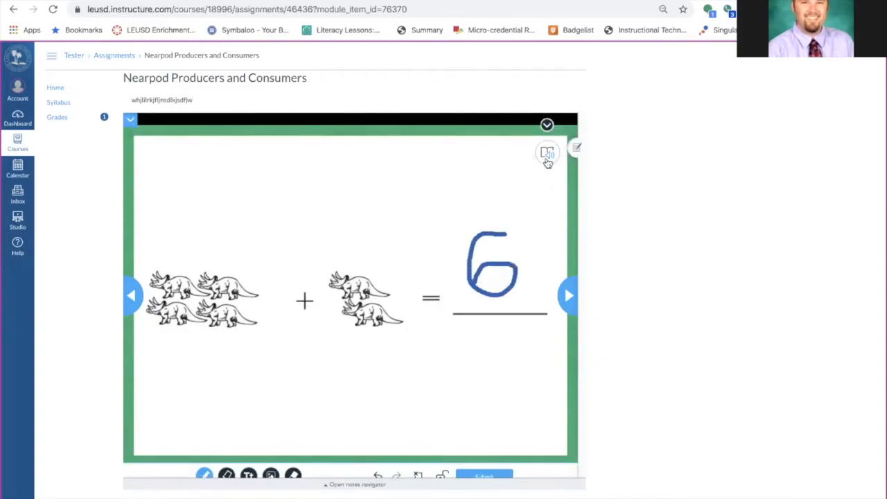
Open the slide's instructions in the reader view, play them aloud, and return to the slide
{"action": "left_click", "coordinate": [548, 154]}
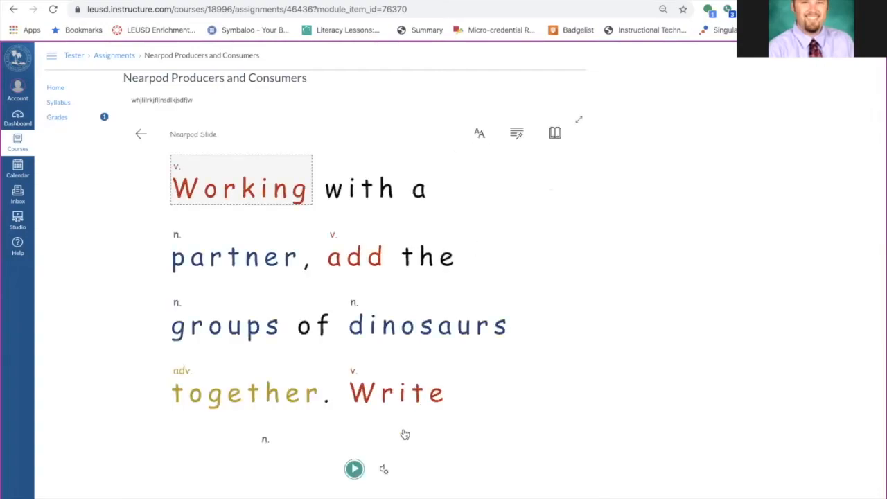
{"action": "left_click", "coordinate": [353, 470]}
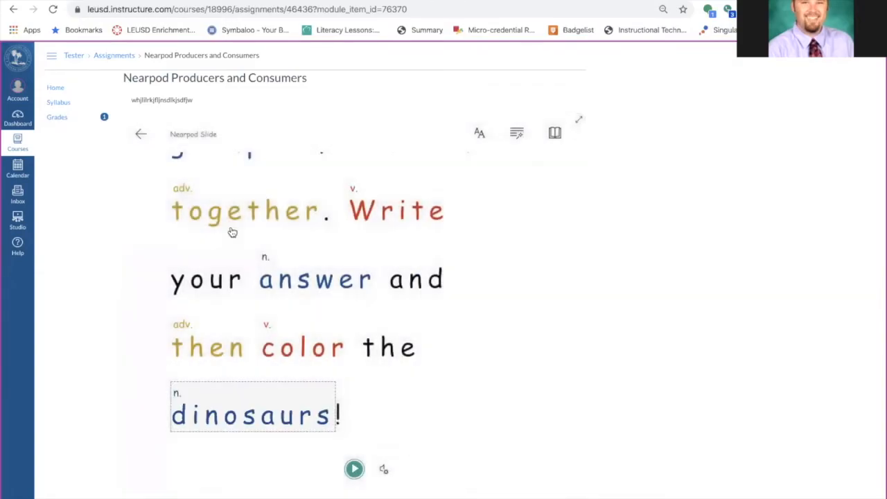
{"action": "left_click", "coordinate": [140, 134]}
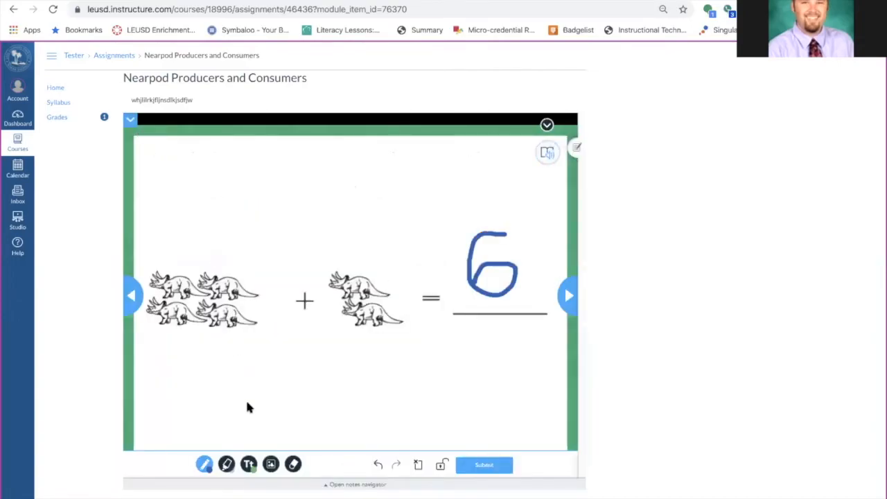
Color one dinosaur with a tan highlighter and submit the slide
{"action": "left_click", "coordinate": [228, 465]}
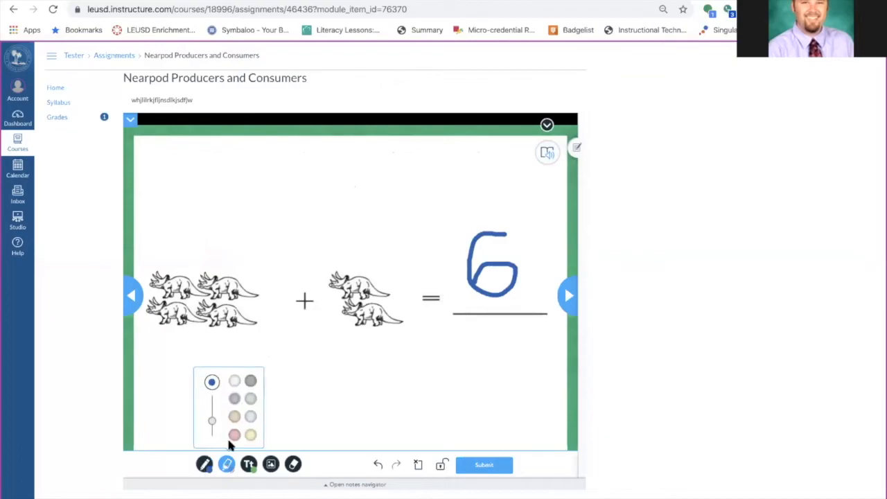
{"action": "left_click", "coordinate": [234, 416]}
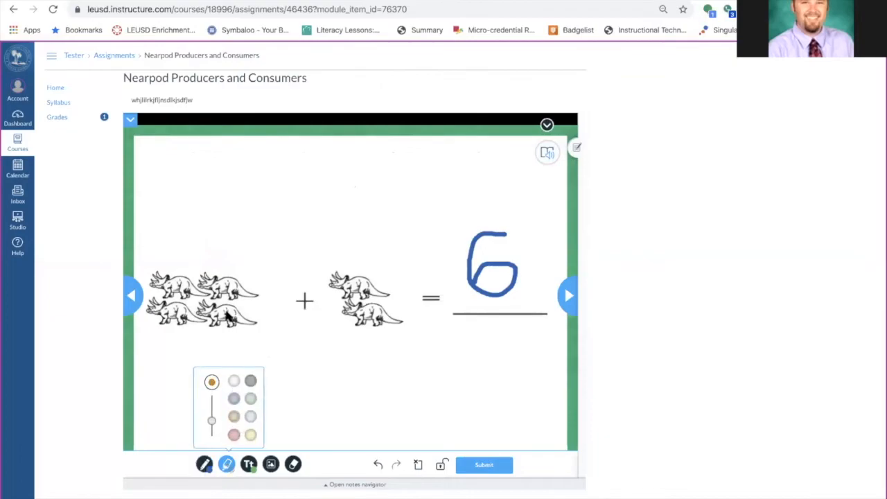
{"action": "mouse_move", "coordinate": [229, 313]}
{"action": "left_mouse_down"}
{"action": "mouse_move", "coordinate": [216, 317]}
{"action": "mouse_move", "coordinate": [246, 323]}
{"action": "mouse_move", "coordinate": [235, 316]}
{"action": "left_mouse_up"}
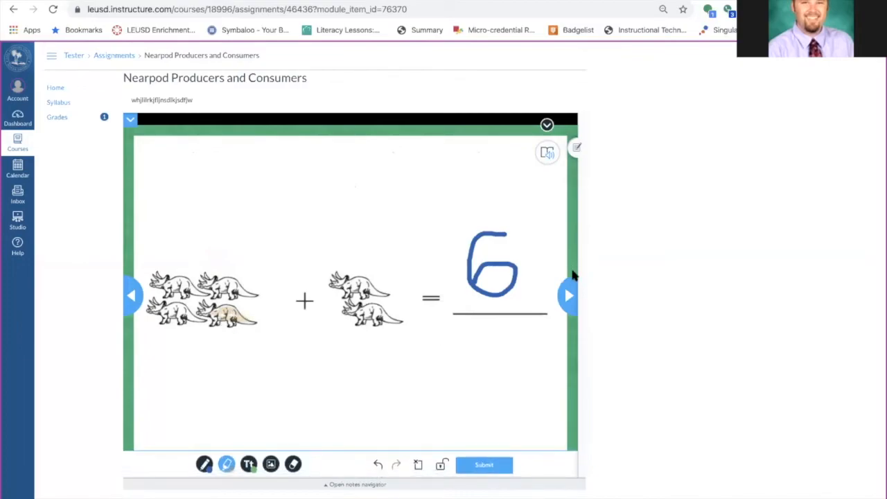
{"action": "left_click", "coordinate": [487, 469]}
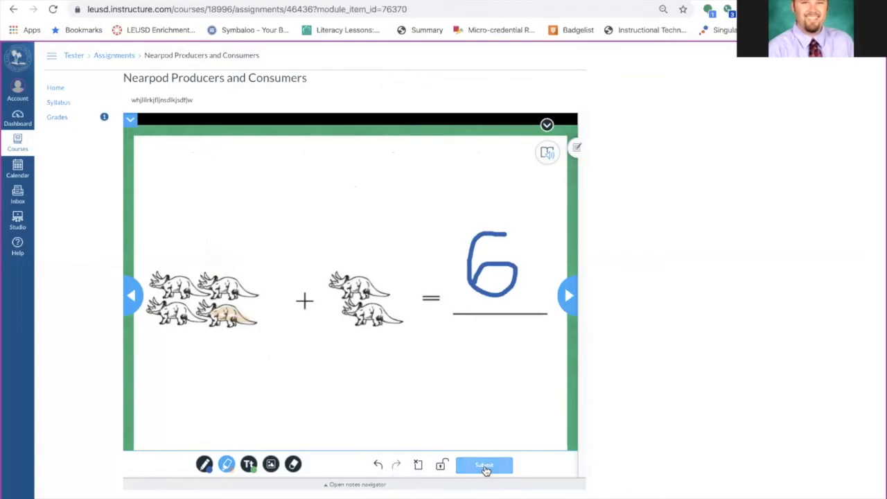
Advance past the lesson, then open the test student's Nearpod Producers and Consumers submission in SpeedGrader from the gradebook
{"action": "scroll", "coordinate": [587, 386], "scroll_direction": "down", "scroll_amount": 1}
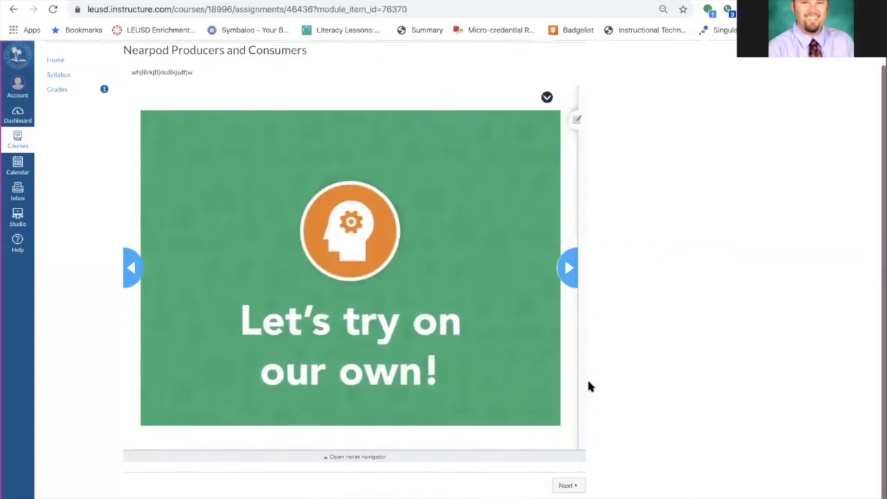
{"action": "left_click", "coordinate": [565, 489]}
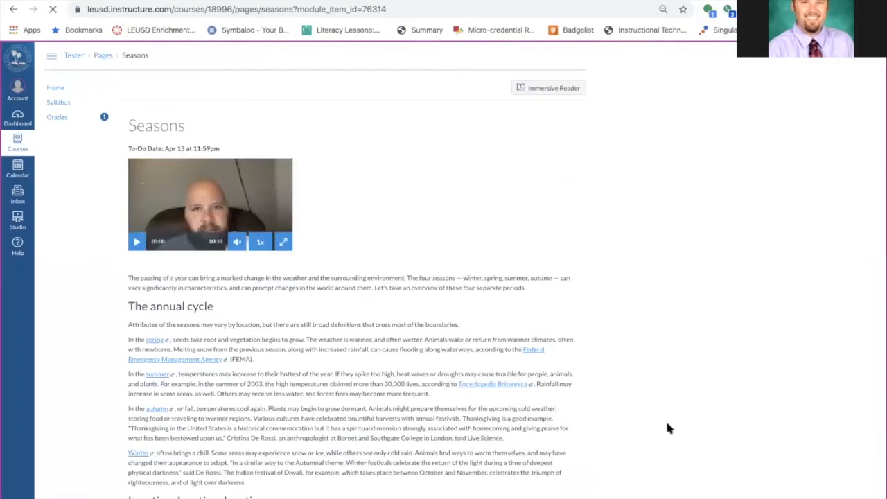
{"action": "left_click", "coordinate": [60, 134]}
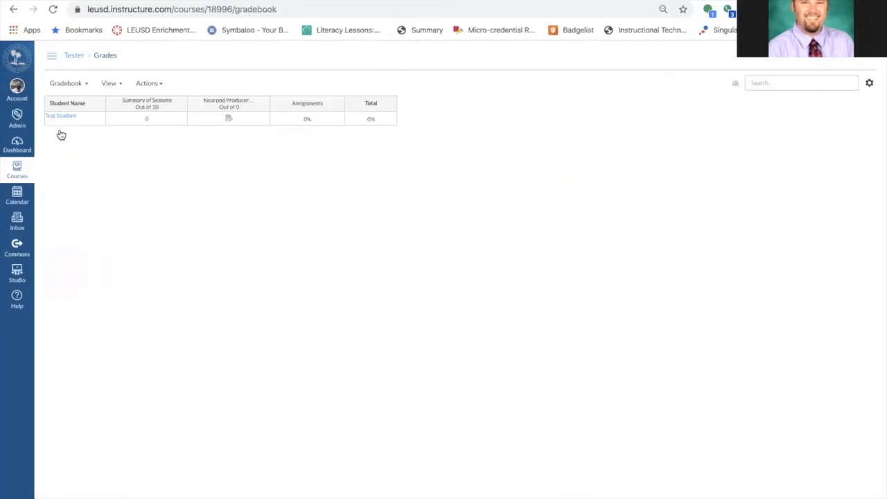
{"action": "left_click", "coordinate": [228, 119]}
{"action": "left_click", "coordinate": [264, 120]}
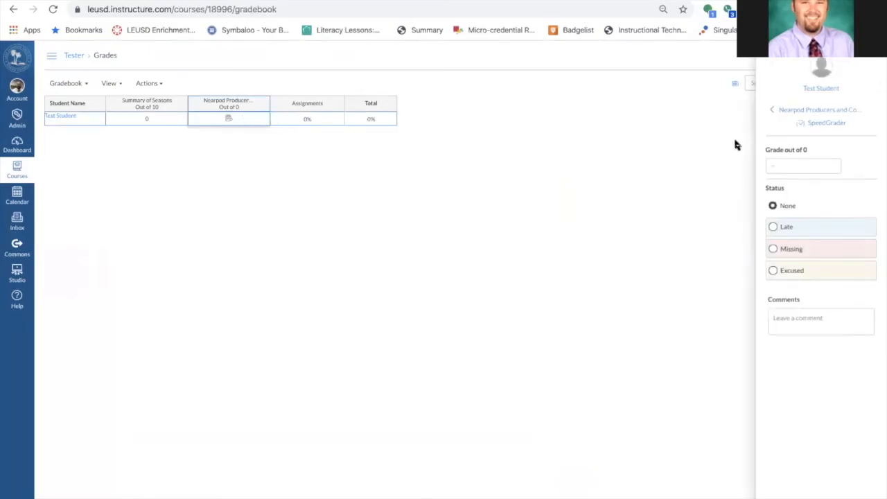
{"action": "left_click", "coordinate": [827, 123]}
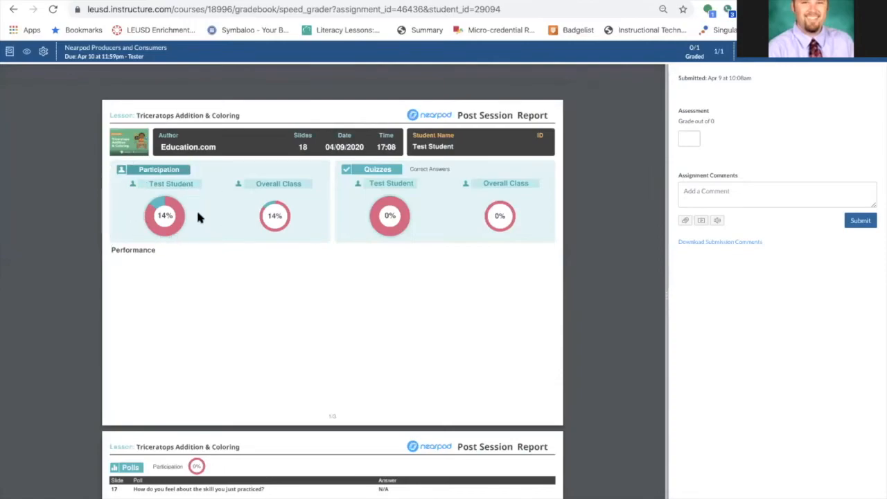
Review the Nearpod post-session report's Draw It responses, then go back to the gradebook
{"action": "scroll", "coordinate": [295, 262], "scroll_direction": "down", "scroll_amount": 6}
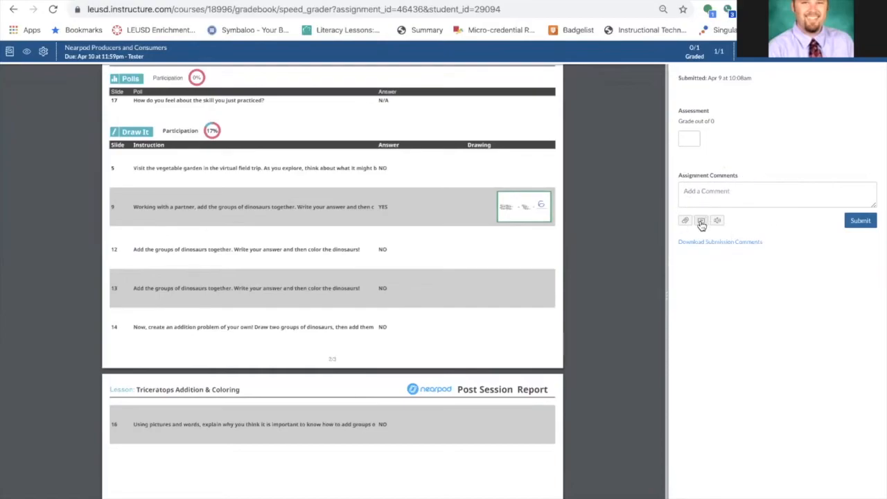
{"action": "mouse_move", "coordinate": [439, 102]}
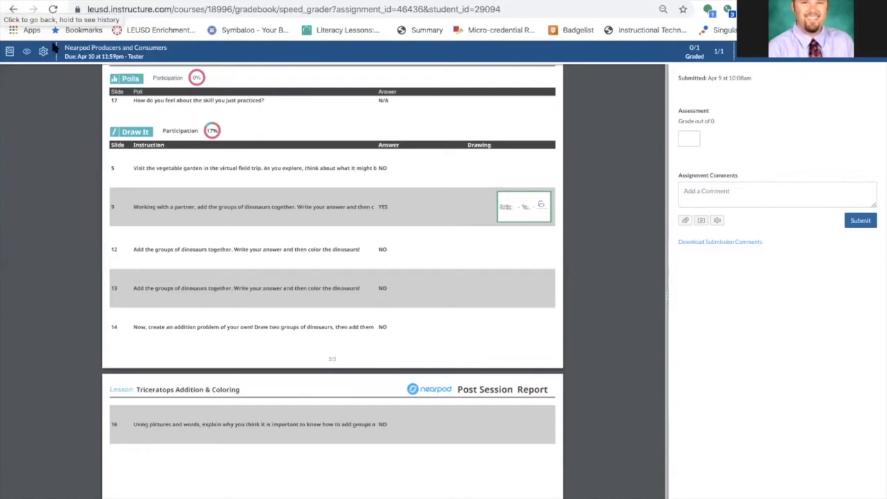
{"action": "left_click", "coordinate": [13, 9]}
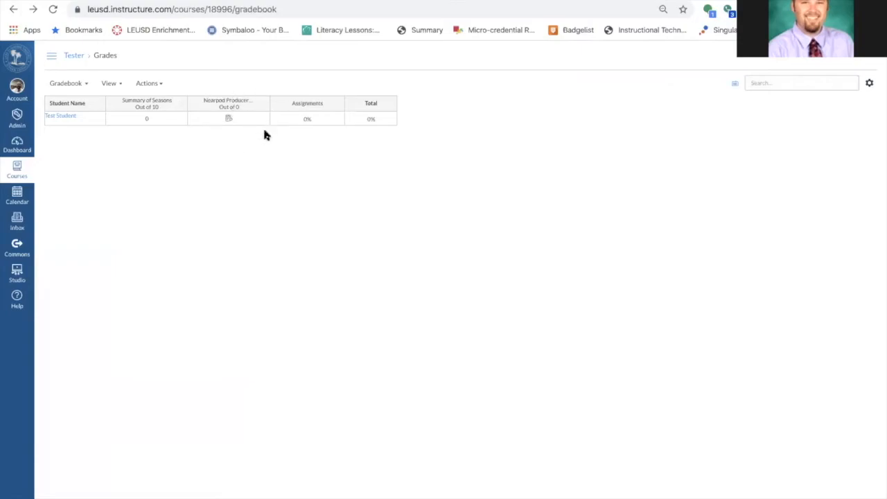
Open the dashboard and go to Canvas Commons
{"action": "left_click", "coordinate": [18, 145]}
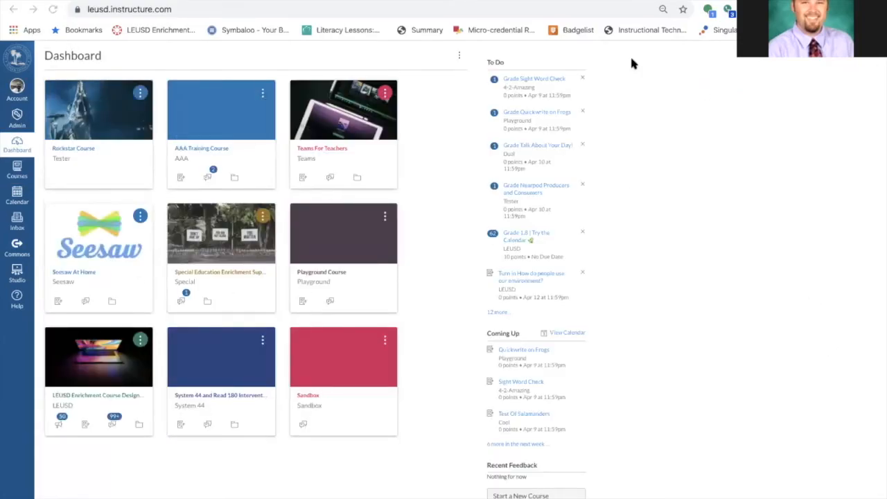
{"action": "mouse_move", "coordinate": [624, 1]}
{"action": "scroll", "coordinate": [25, 234], "scroll_direction": "up", "scroll_amount": 5}
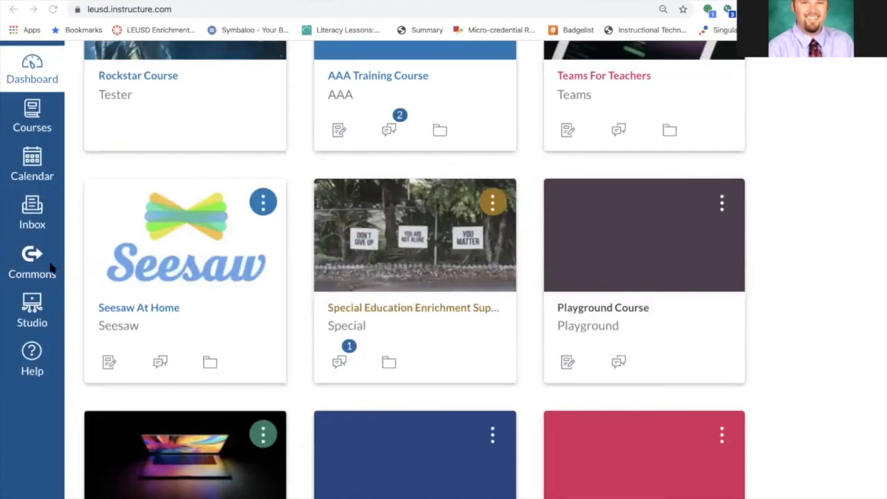
{"action": "scroll", "coordinate": [44, 254], "scroll_direction": "down", "scroll_amount": 5}
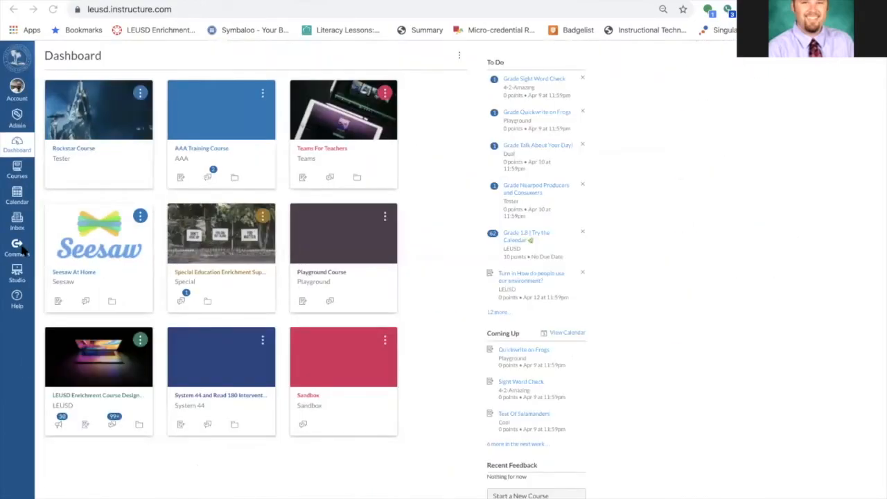
{"action": "left_click", "coordinate": [23, 250]}
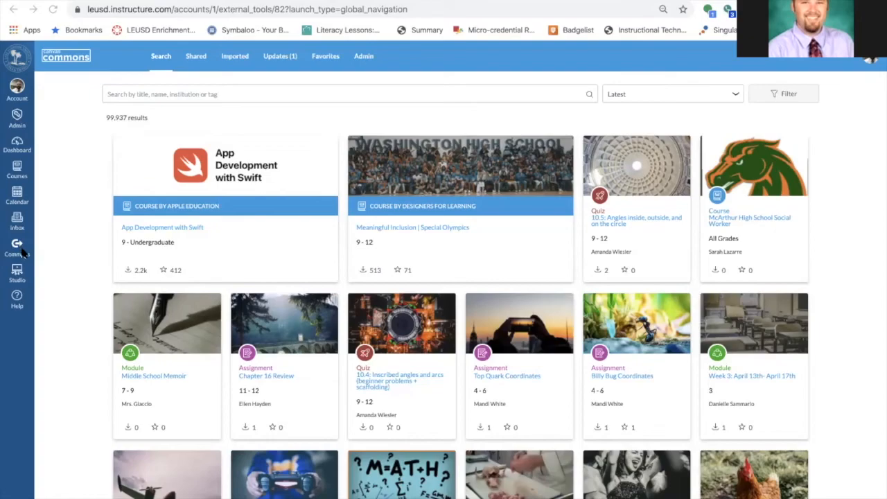
Search Commons for phonemic awareness and preview the 'Phonemic Awareness and Writing March 30- April 3' module
{"action": "left_click", "coordinate": [192, 95]}
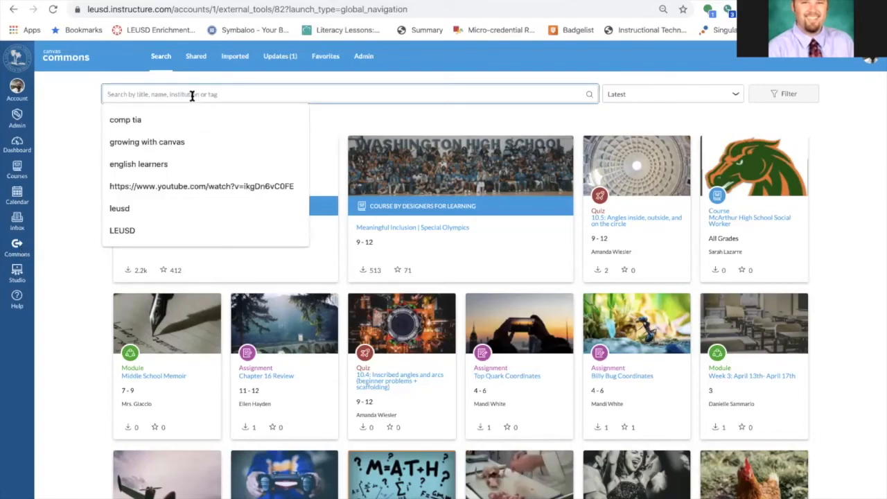
{"action": "type", "text": "p"}
{"action": "key", "text": "BackSpace"}
{"action": "type", "text": "phonei"}
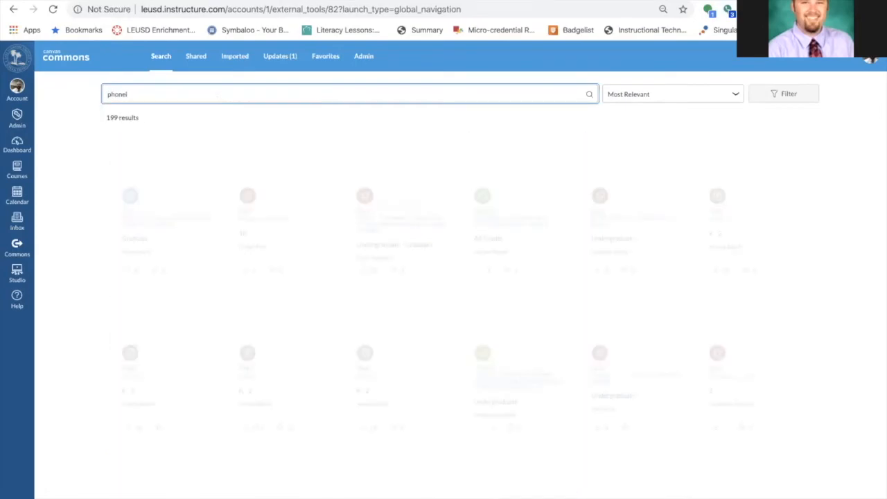
{"action": "key", "text": "BackSpace"}
{"action": "type", "text": "emic "}
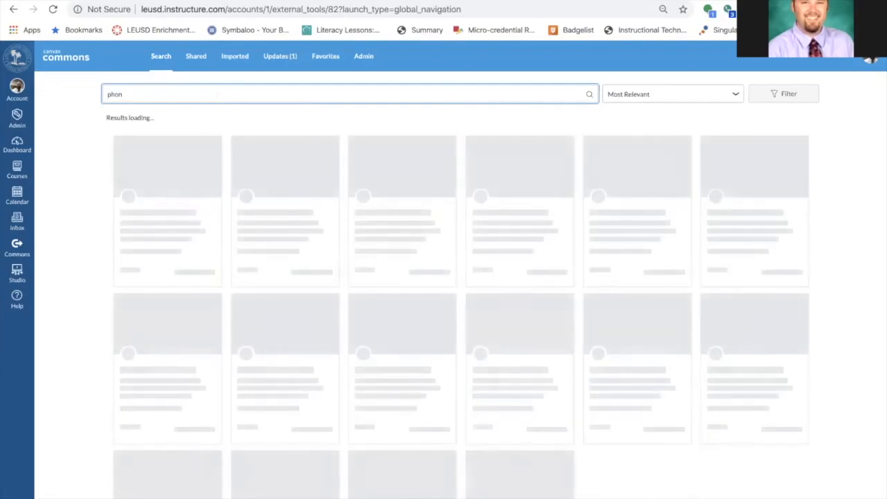
{"action": "type", "text": "awarene"}
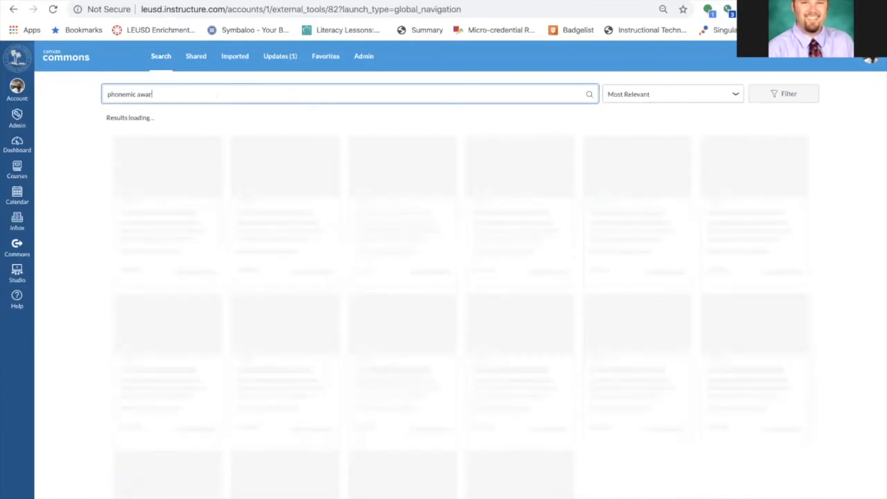
{"action": "type", "text": "ss"}
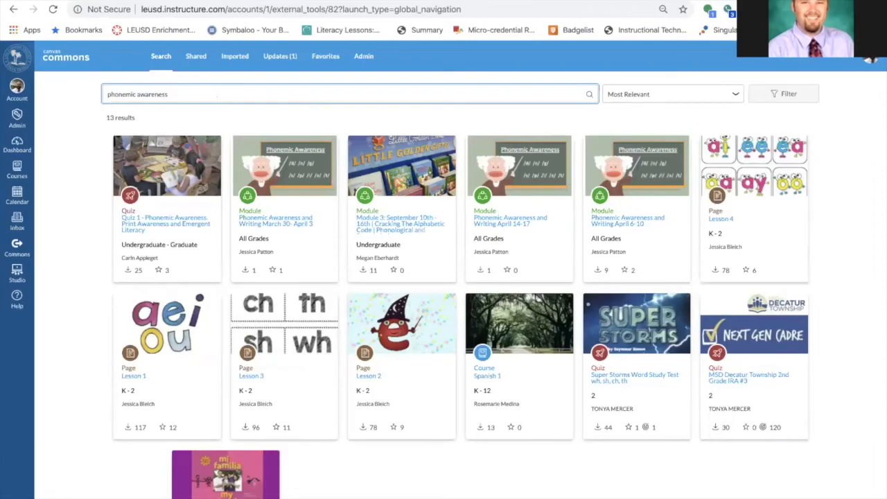
{"action": "left_click", "coordinate": [272, 221]}
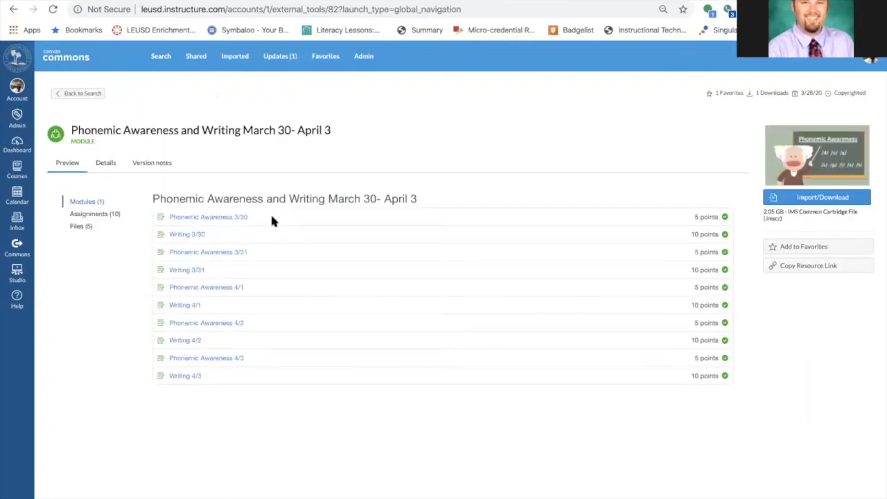
{"action": "left_click", "coordinate": [223, 222]}
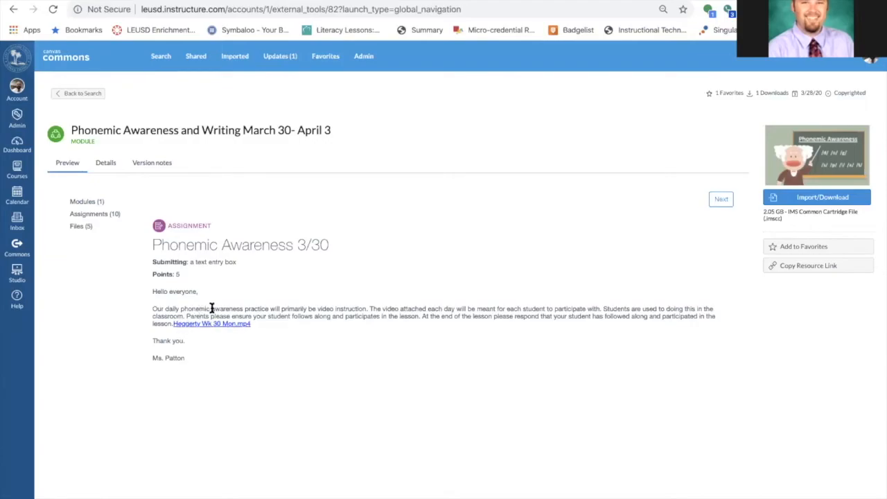
{"action": "left_click", "coordinate": [73, 96]}
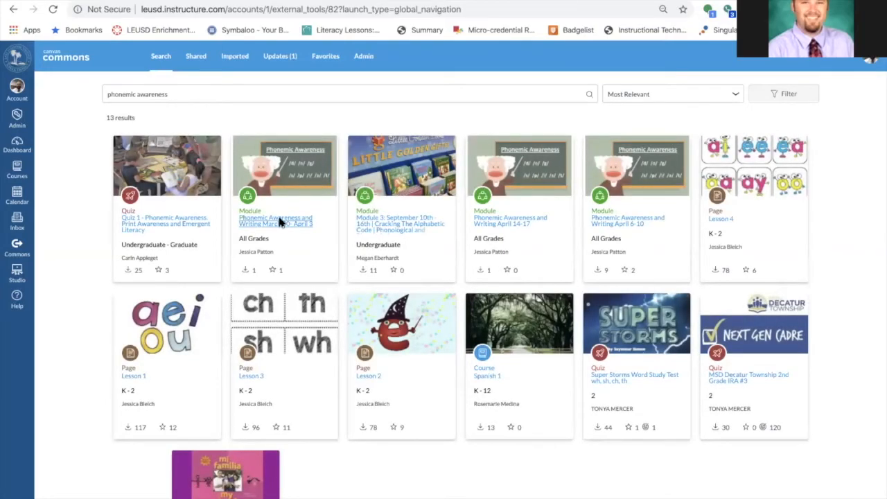
{"action": "left_click", "coordinate": [279, 221]}
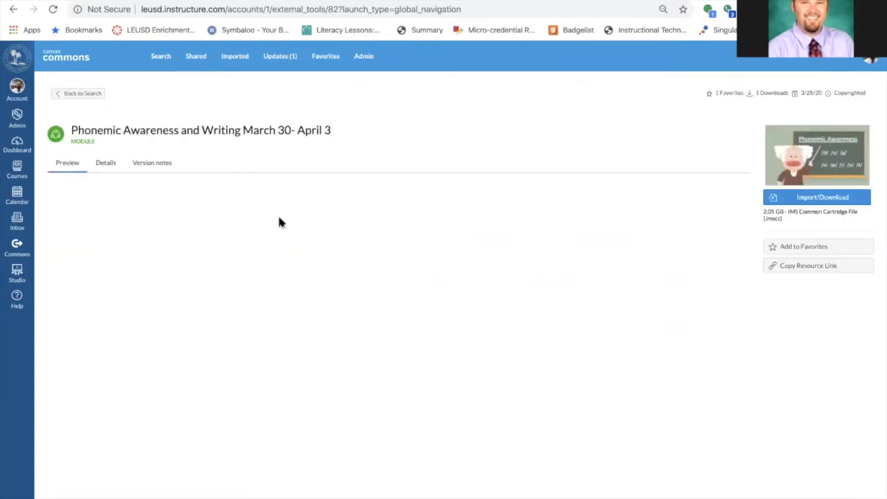
Import the module into the Rockstar Course and open that course
{"action": "left_click", "coordinate": [820, 200]}
{"action": "scroll", "coordinate": [638, 217], "scroll_direction": "down", "scroll_amount": 5}
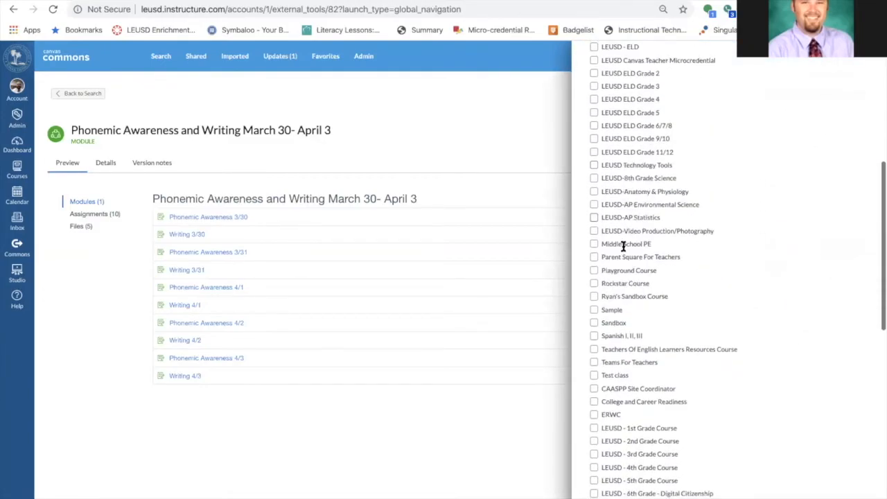
{"action": "left_click", "coordinate": [594, 283]}
{"action": "scroll", "coordinate": [748, 293], "scroll_direction": "down", "scroll_amount": 10}
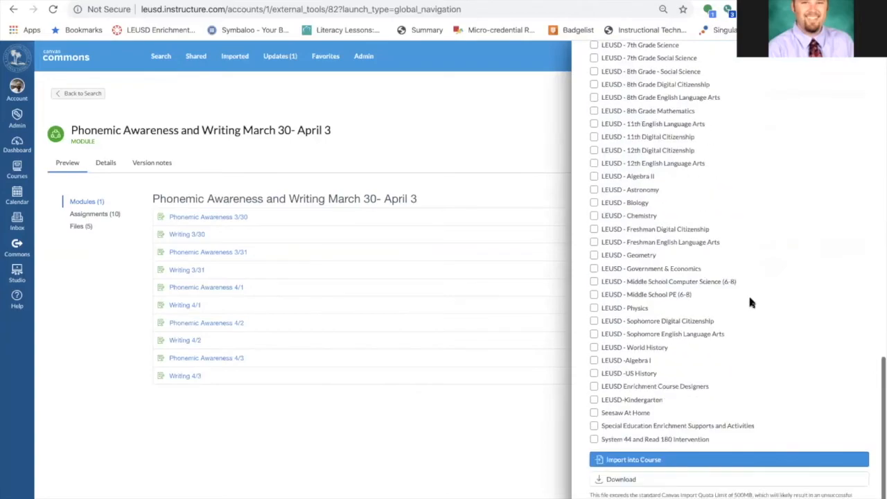
{"action": "left_click", "coordinate": [636, 462]}
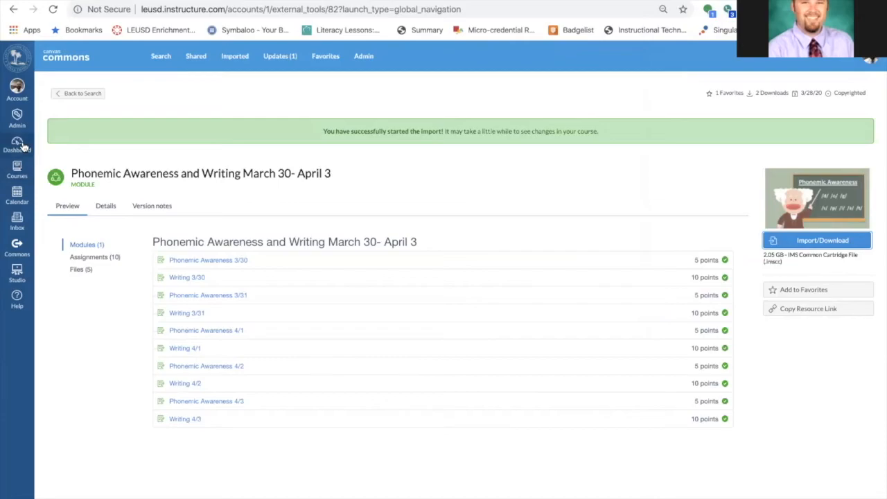
{"action": "left_click", "coordinate": [17, 170]}
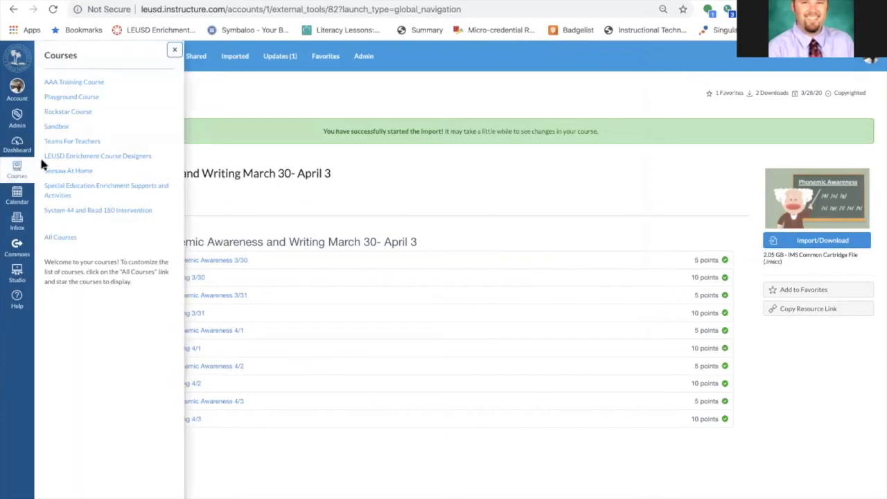
{"action": "left_click", "coordinate": [70, 113]}
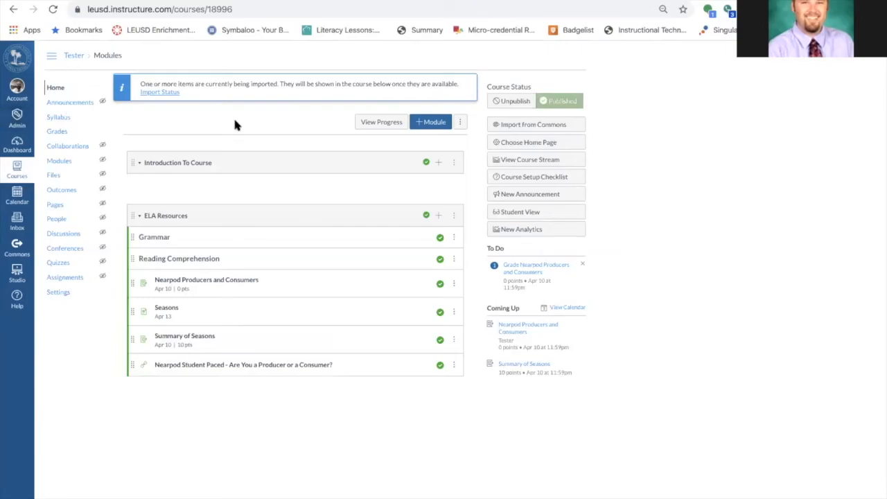
{"action": "left_click", "coordinate": [54, 11]}
{"action": "left_click", "coordinate": [53, 11]}
{"action": "left_click", "coordinate": [53, 10]}
{"action": "mouse_move", "coordinate": [130, 366]}
{"action": "left_mouse_down"}
{"action": "mouse_move", "coordinate": [131, 257]}
{"action": "mouse_move", "coordinate": [136, 374]}
{"action": "left_mouse_up"}
{"action": "left_click", "coordinate": [54, 9]}
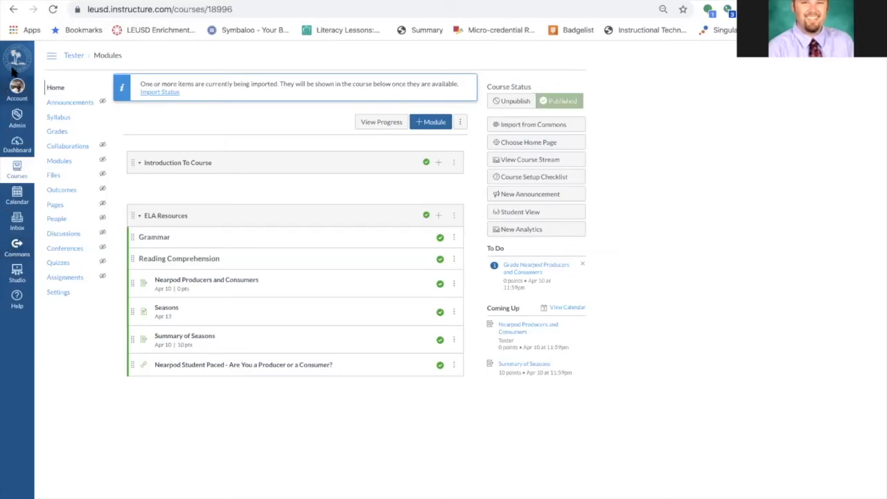
{"action": "left_click", "coordinate": [53, 10]}
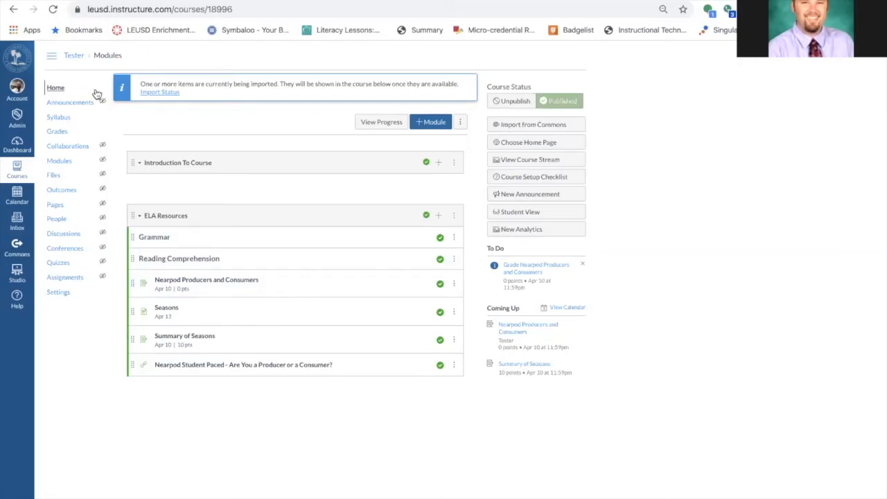
{"action": "left_click", "coordinate": [52, 10]}
{"action": "left_click", "coordinate": [52, 9]}
Open the course People list and examine the enrolled teacher's role and activity columns
{"action": "left_click", "coordinate": [56, 221]}
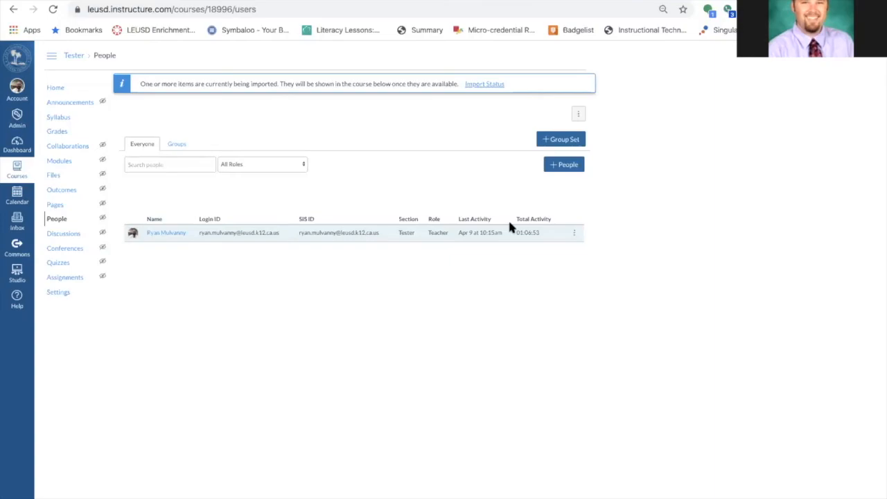
{"action": "scroll", "coordinate": [510, 223], "scroll_direction": "up", "scroll_amount": 5}
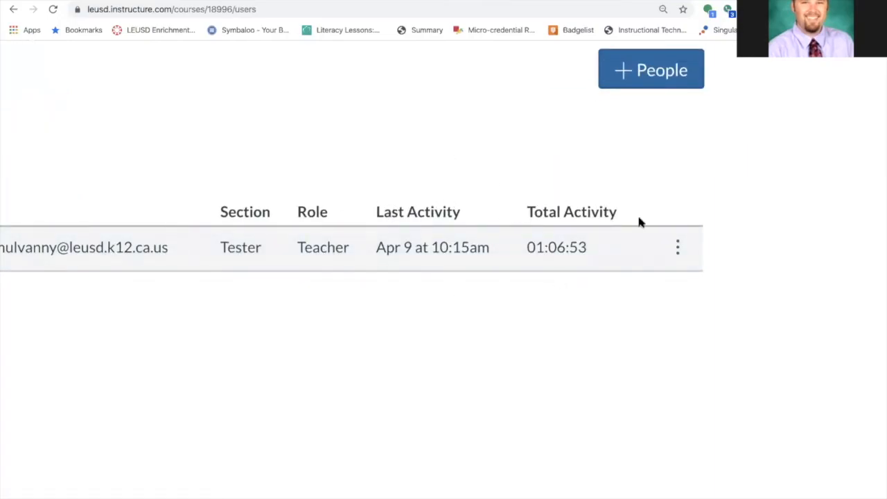
{"action": "scroll", "coordinate": [410, 192], "scroll_direction": "down", "scroll_amount": 5}
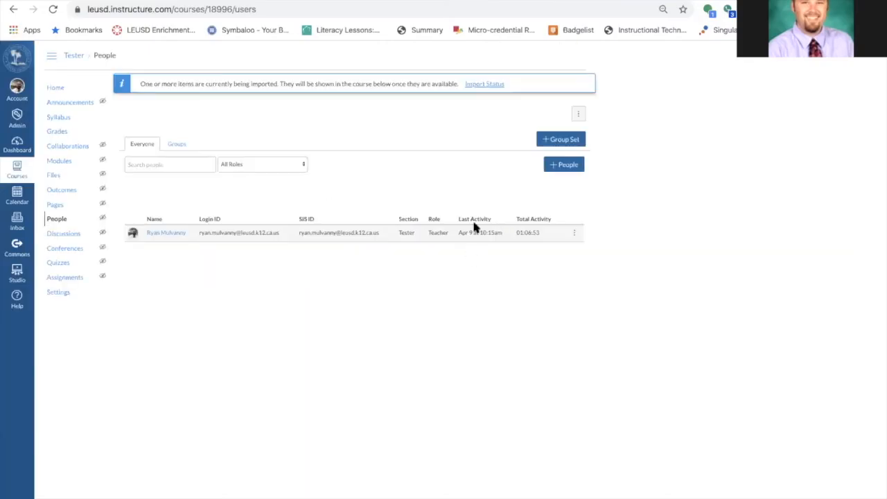
{"action": "scroll", "coordinate": [523, 239], "scroll_direction": "up", "scroll_amount": 5}
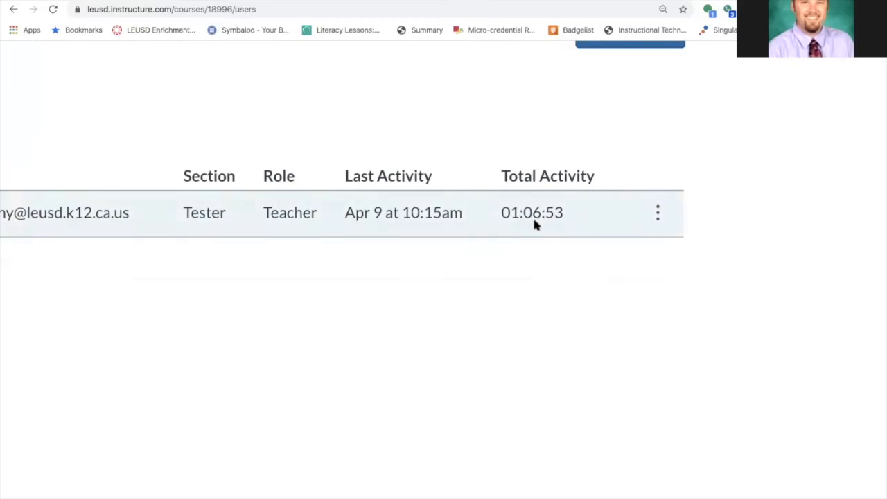
{"action": "scroll", "coordinate": [559, 222], "scroll_direction": "down", "scroll_amount": 5}
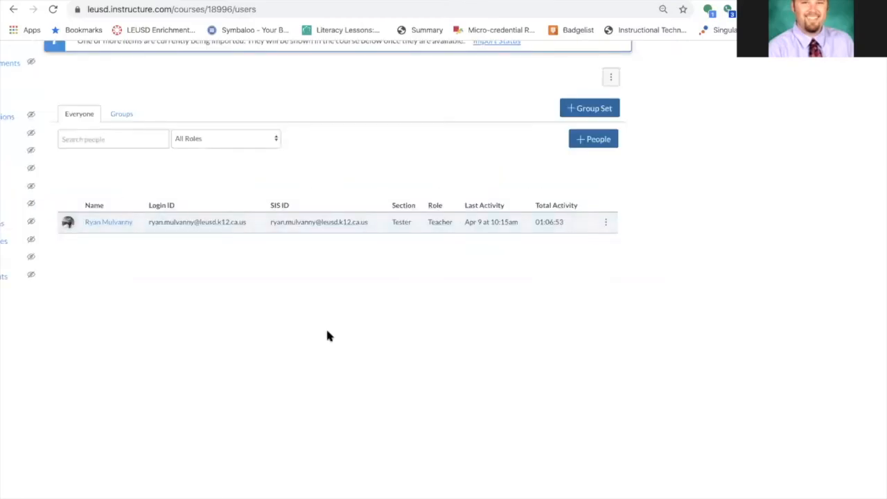
{"action": "scroll", "coordinate": [327, 335], "scroll_direction": "down", "scroll_amount": 5}
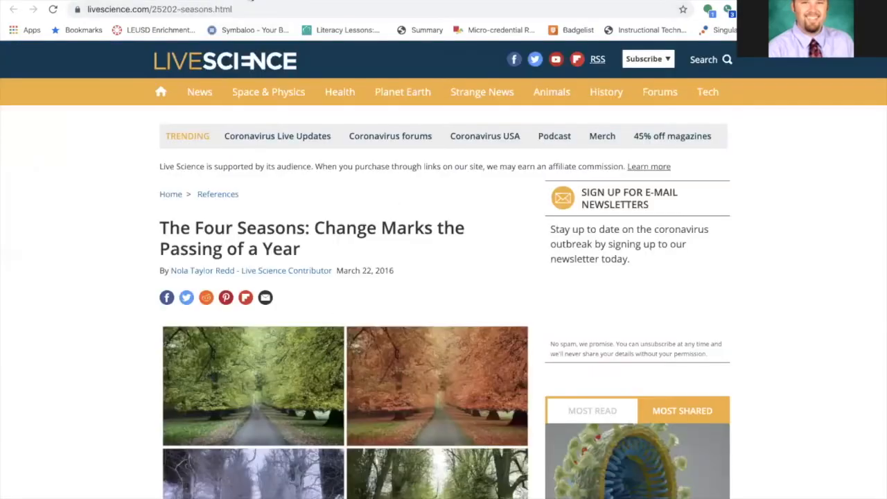
Switch to another tab, search the web for leusd and open the Lake Elsinore Unified School District website
{"action": "left_click", "coordinate": [249, 9]}
{"action": "type", "text": "leusd"}
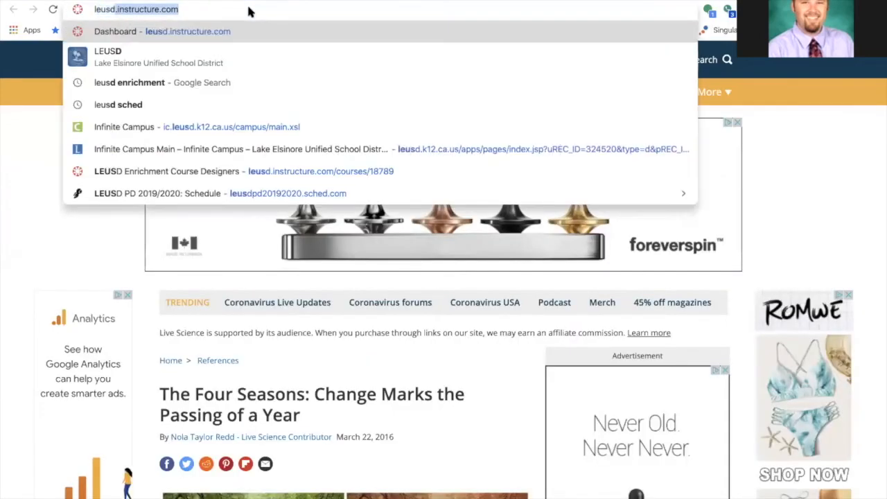
{"action": "key", "text": "Delete"}
{"action": "key", "text": "Return"}
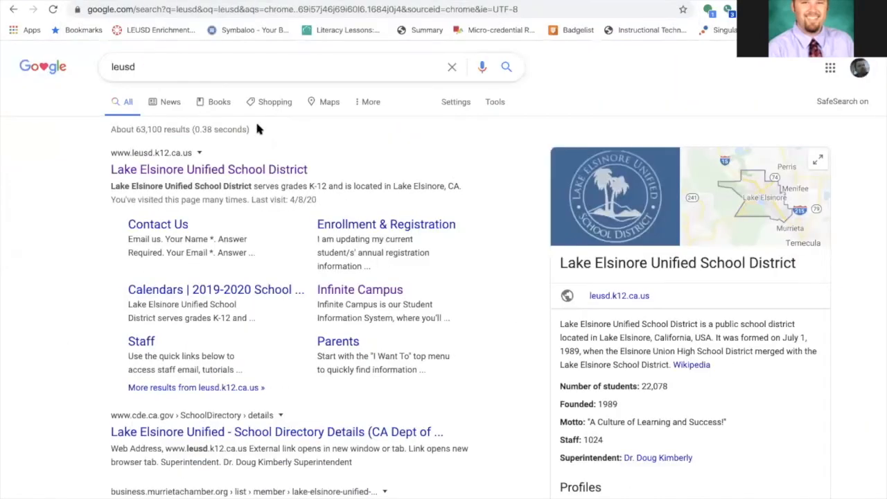
{"action": "left_click", "coordinate": [232, 169]}
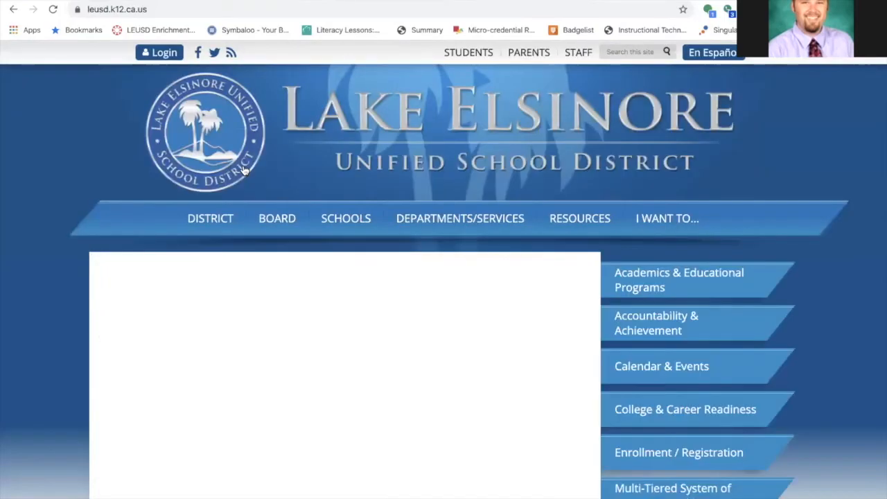
Open the district Department Directory and go to the Enrichment Resources department page
{"action": "scroll", "coordinate": [455, 164], "scroll_direction": "down", "scroll_amount": 1}
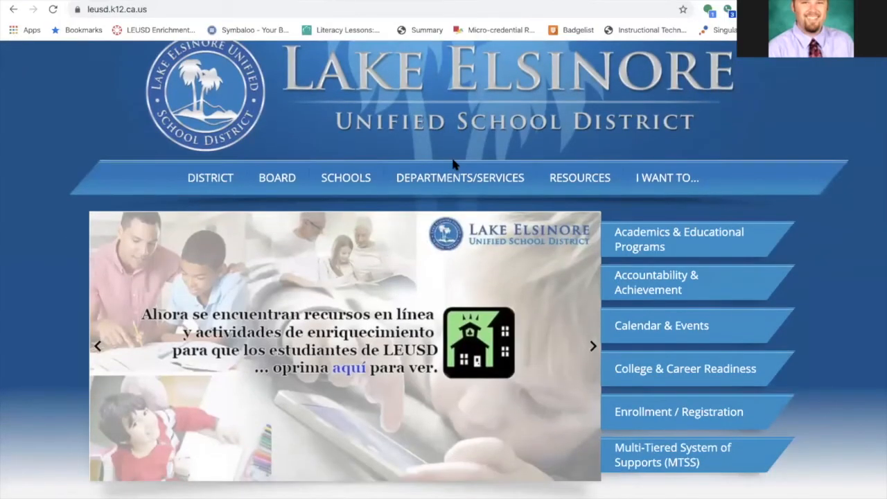
{"action": "mouse_move", "coordinate": [444, 182]}
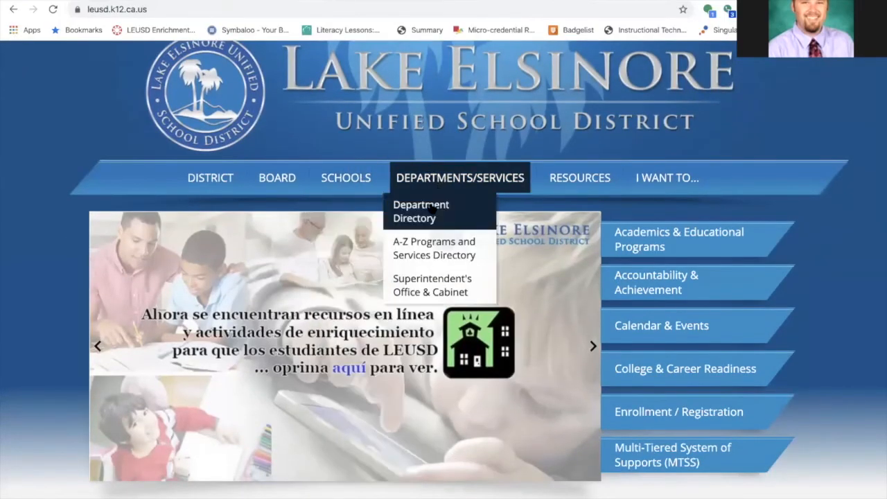
{"action": "left_click", "coordinate": [433, 210]}
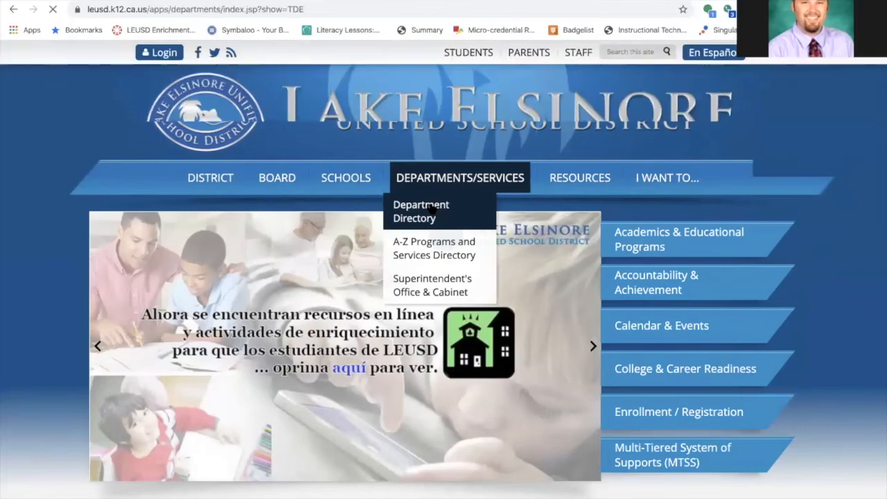
{"action": "scroll", "coordinate": [357, 275], "scroll_direction": "down", "scroll_amount": 5}
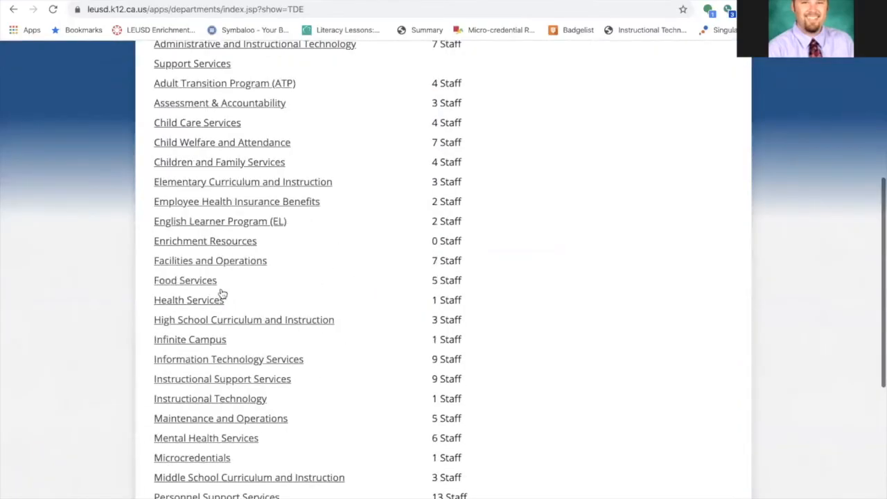
{"action": "left_click", "coordinate": [233, 242]}
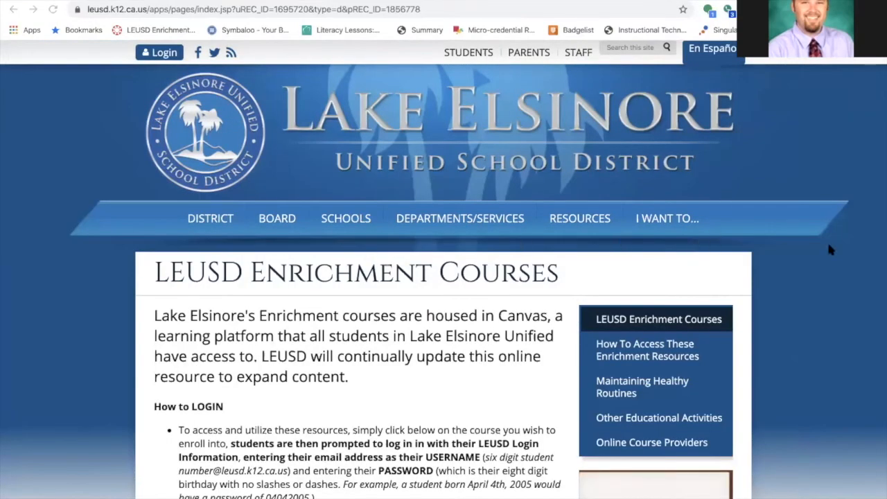
Read the LEUSD Enrichment Courses login instructions and the How To Access These Enrichment Resources page
{"action": "scroll", "coordinate": [477, 356], "scroll_direction": "down", "scroll_amount": 2}
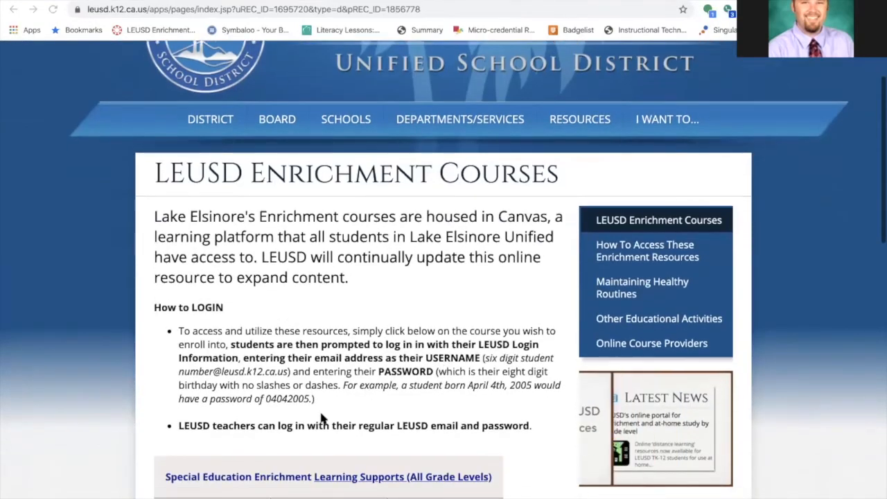
{"action": "left_click_drag", "start_coordinate": [318, 400], "coordinate": [165, 335]}
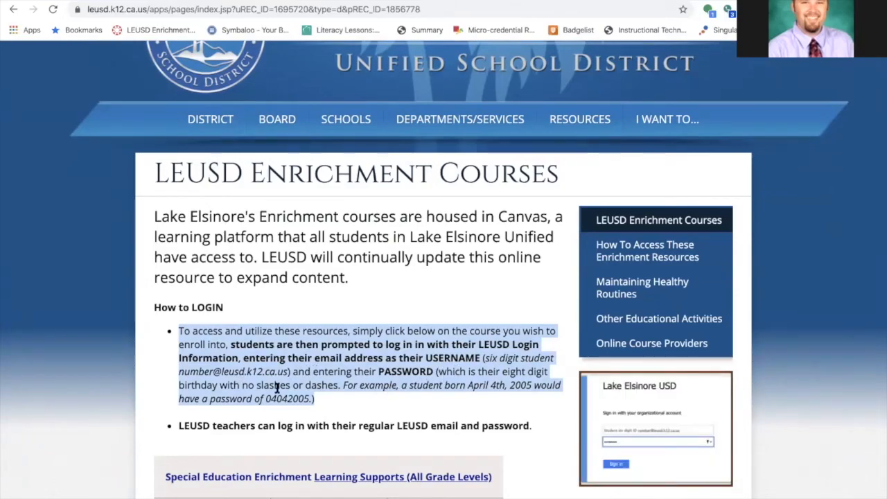
{"action": "scroll", "coordinate": [391, 402], "scroll_direction": "down", "scroll_amount": 2}
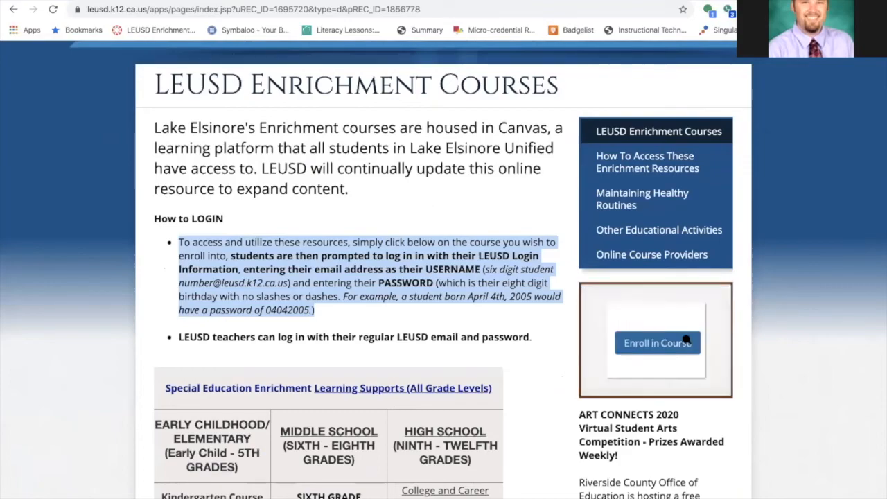
{"action": "scroll", "coordinate": [684, 336], "scroll_direction": "up", "scroll_amount": 5}
{"action": "scroll", "coordinate": [683, 348], "scroll_direction": "down", "scroll_amount": 5}
{"action": "left_click", "coordinate": [672, 166]}
{"action": "scroll", "coordinate": [397, 371], "scroll_direction": "down", "scroll_amount": 12}
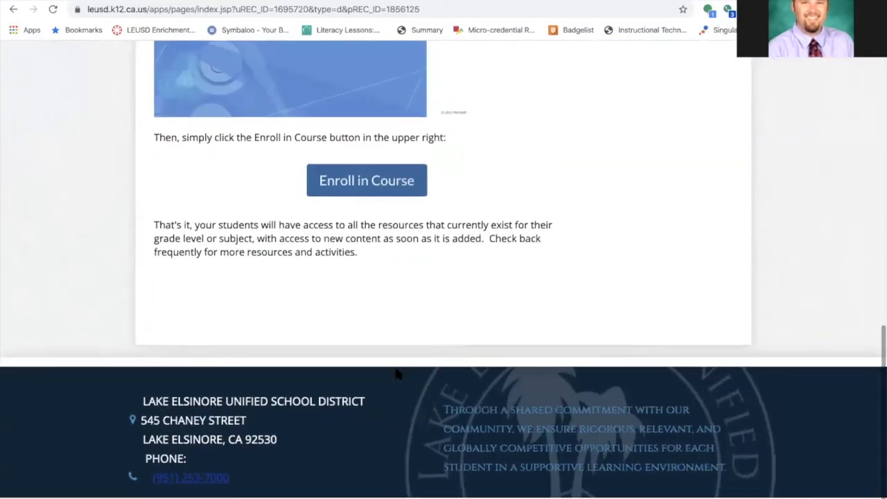
{"action": "scroll", "coordinate": [396, 372], "scroll_direction": "up", "scroll_amount": 15}
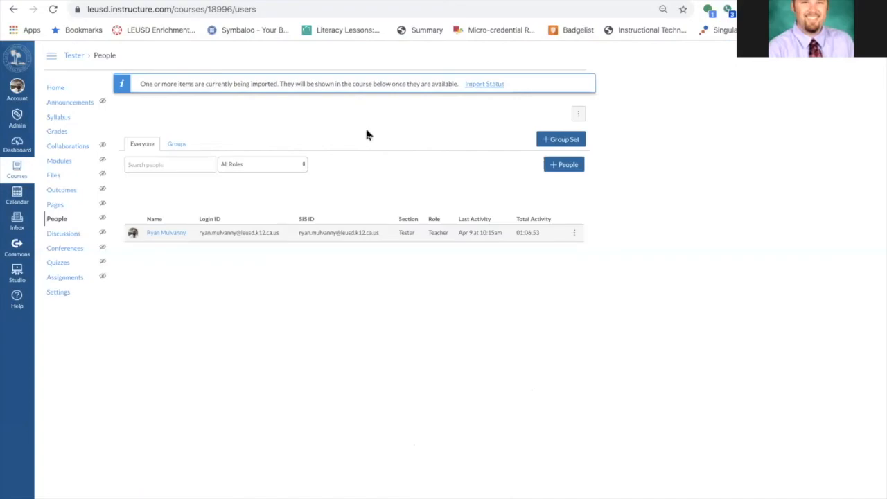
Back in the Canvas course, upload the Independent Reading System 44 Graphic Organizers QuickWrites PDFs to course Files, staying on the page
{"action": "left_click", "coordinate": [58, 178]}
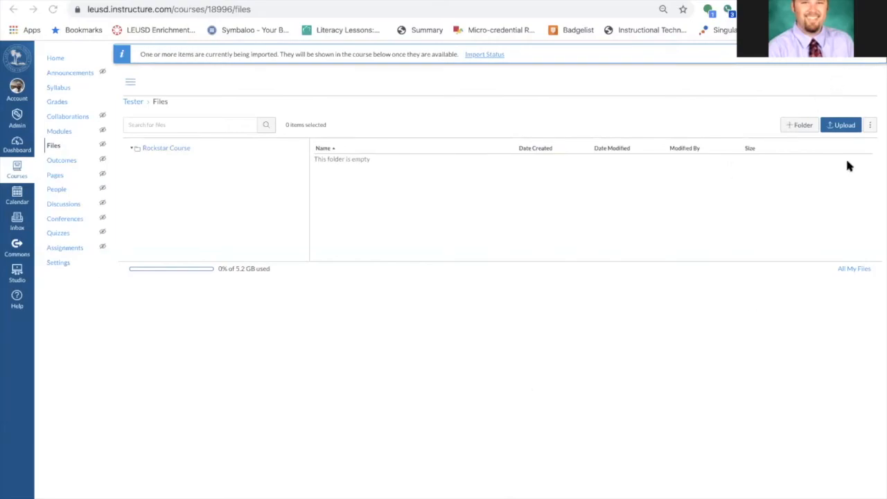
{"action": "left_click", "coordinate": [839, 127]}
{"action": "left_click", "coordinate": [661, 240]}
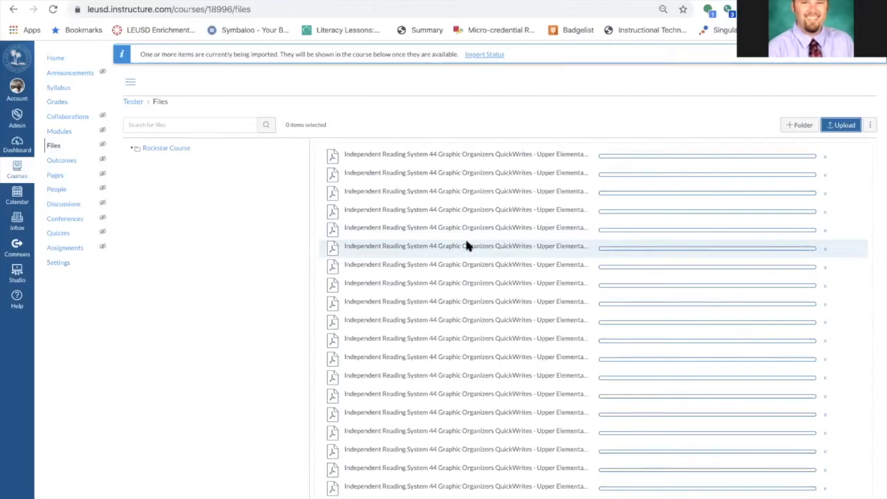
{"action": "left_click", "coordinate": [55, 58]}
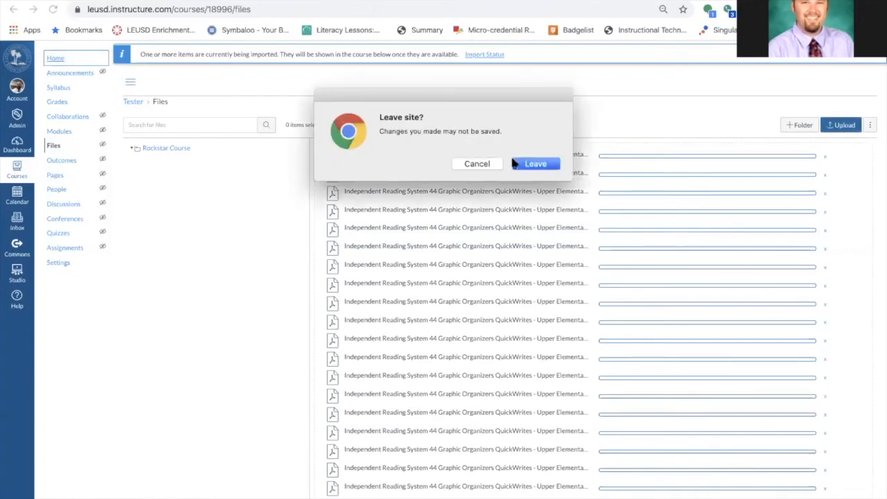
{"action": "left_click", "coordinate": [476, 165]}
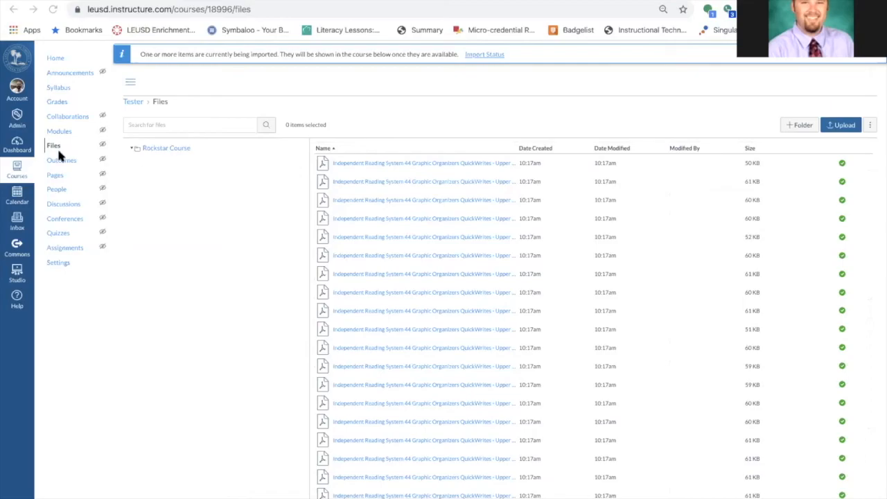
Add the file 'Independent Reading System 44 Graphic Organizers QuickWrites - Upper Elementary-49.pdf' as an item in the ELA Resources module
{"action": "left_click", "coordinate": [58, 58]}
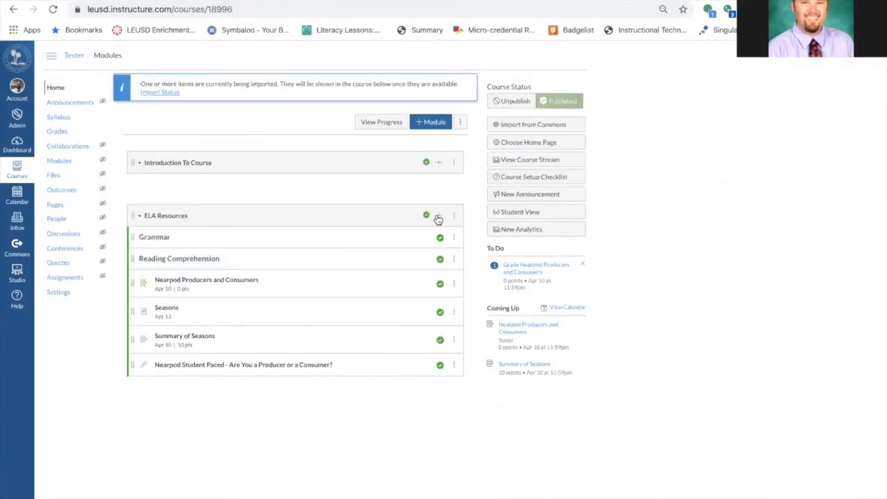
{"action": "left_click", "coordinate": [438, 216]}
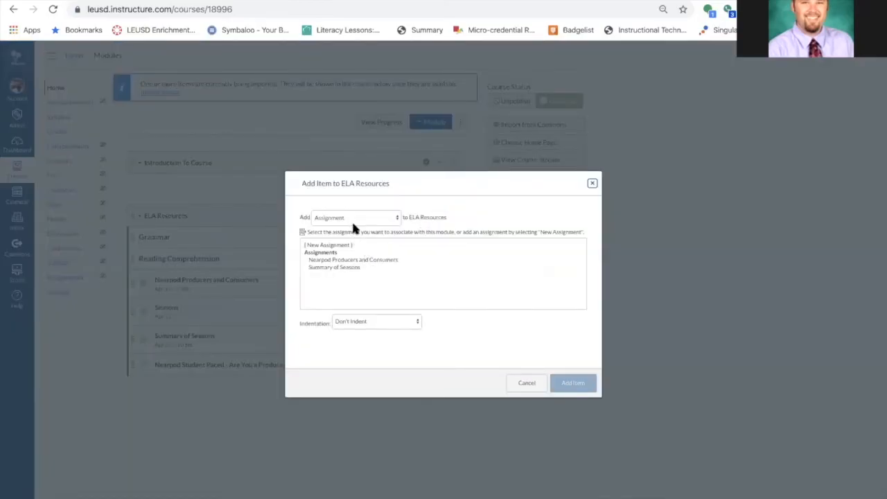
{"action": "left_click", "coordinate": [354, 217]}
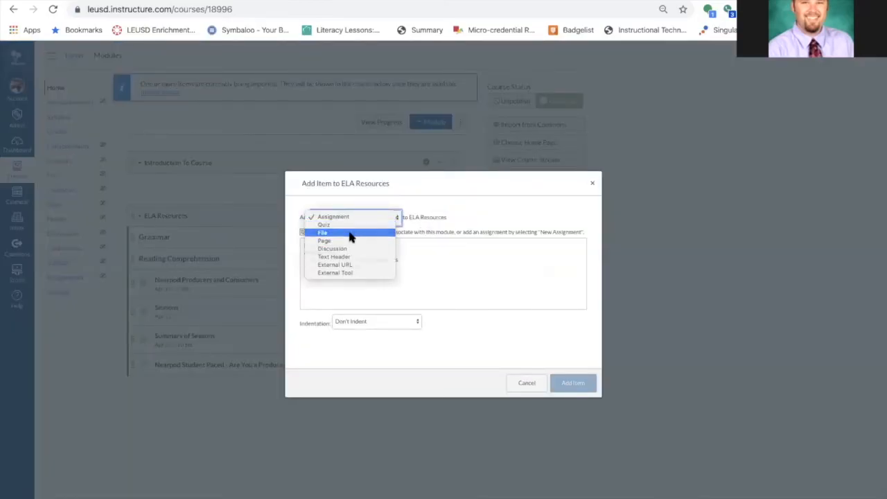
{"action": "left_click", "coordinate": [350, 233]}
{"action": "scroll", "coordinate": [368, 273], "scroll_direction": "down", "scroll_amount": 8}
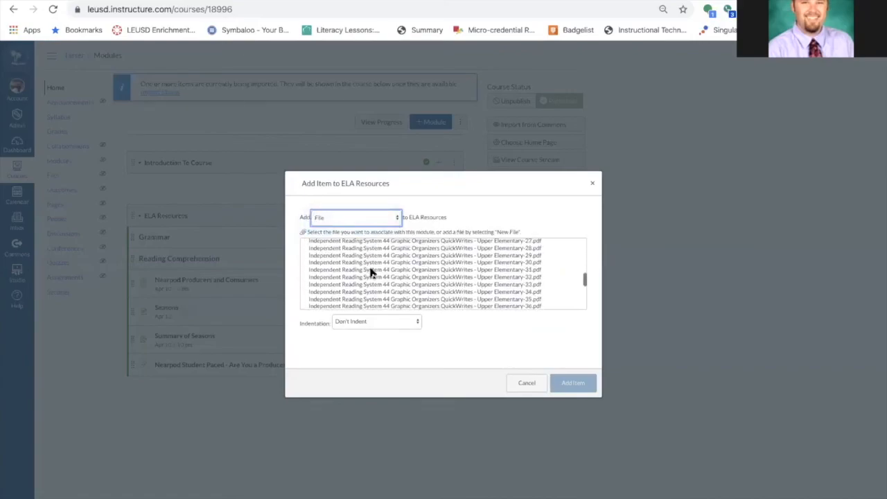
{"action": "left_click", "coordinate": [371, 273]}
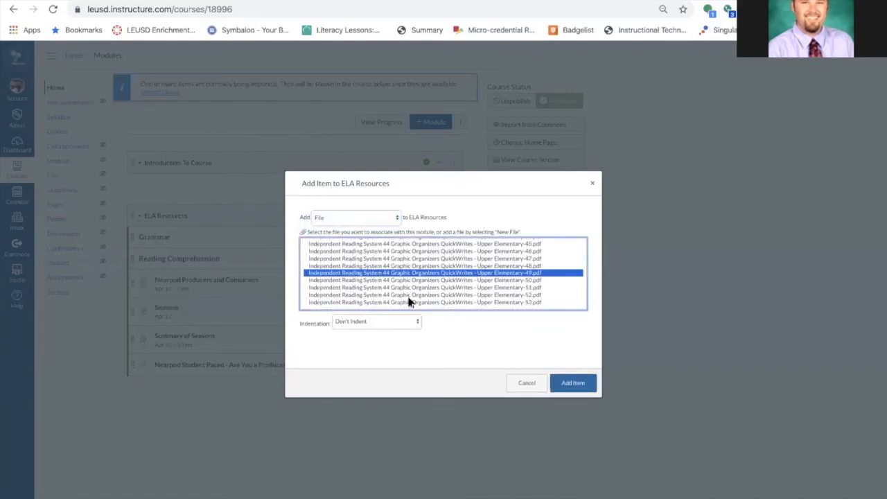
{"action": "left_click", "coordinate": [574, 384]}
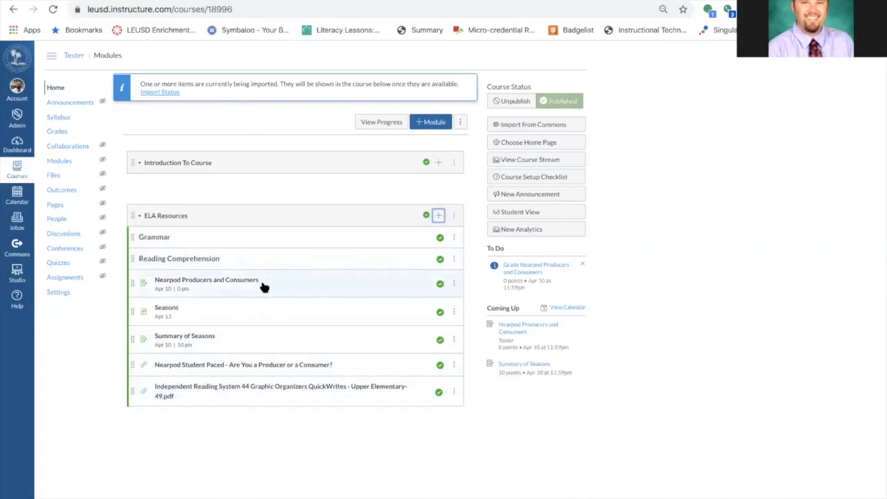
Open the Seasons page in the editor and browse the Course Documents list of uploaded PDFs
{"action": "left_click", "coordinate": [166, 307]}
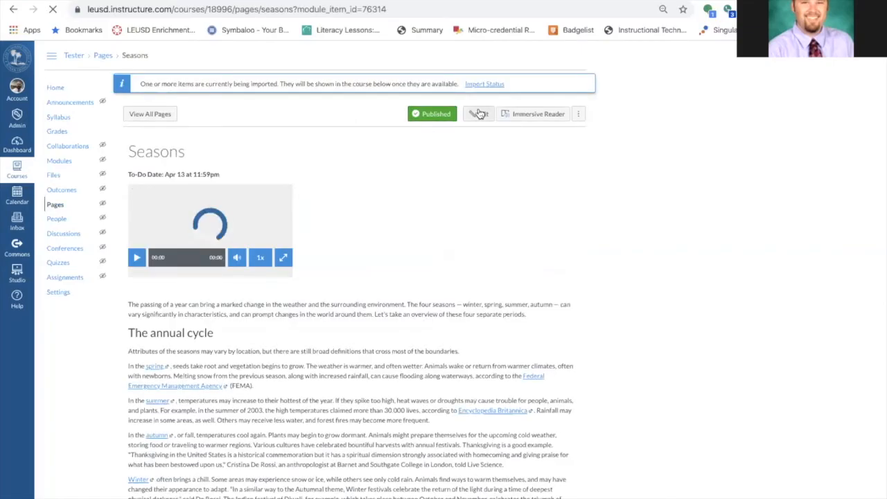
{"action": "left_click", "coordinate": [479, 114]}
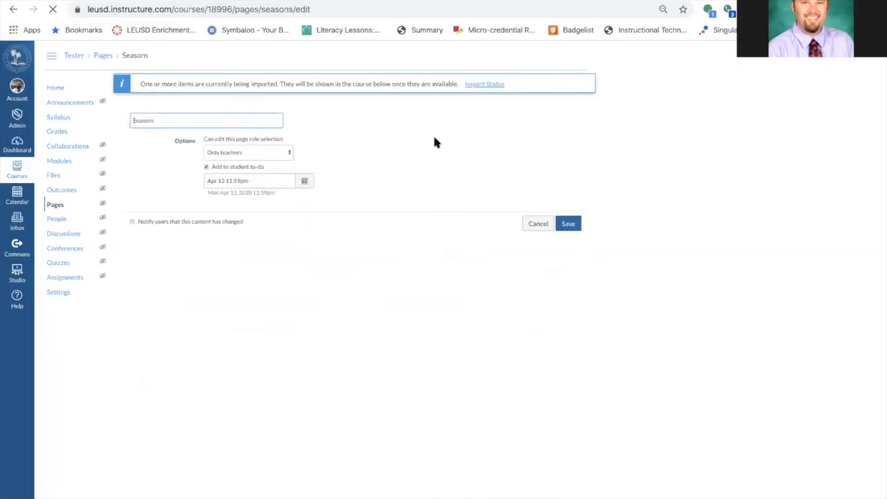
{"action": "left_click", "coordinate": [471, 143]}
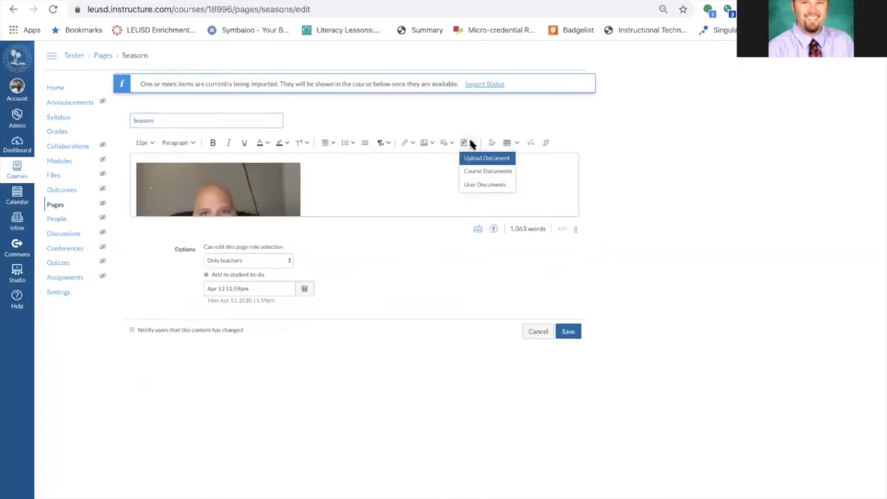
{"action": "left_click", "coordinate": [483, 175]}
{"action": "scroll", "coordinate": [758, 260], "scroll_direction": "down", "scroll_amount": 10}
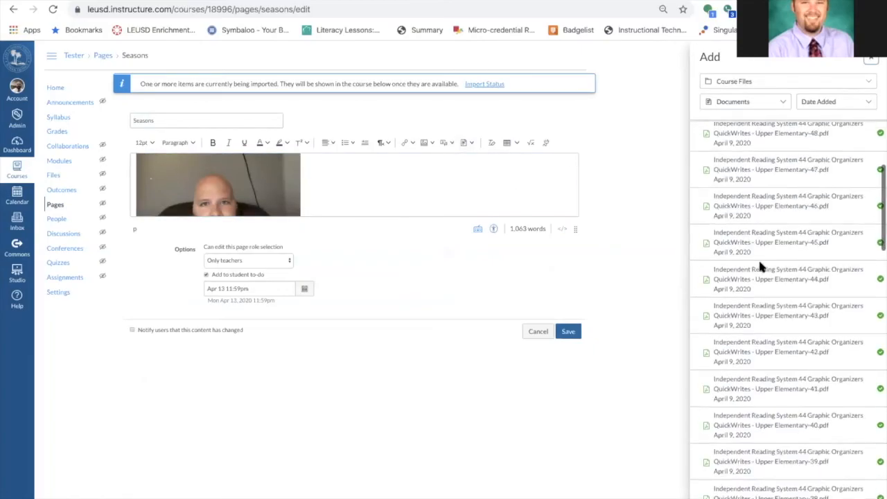
{"action": "left_click", "coordinate": [871, 59]}
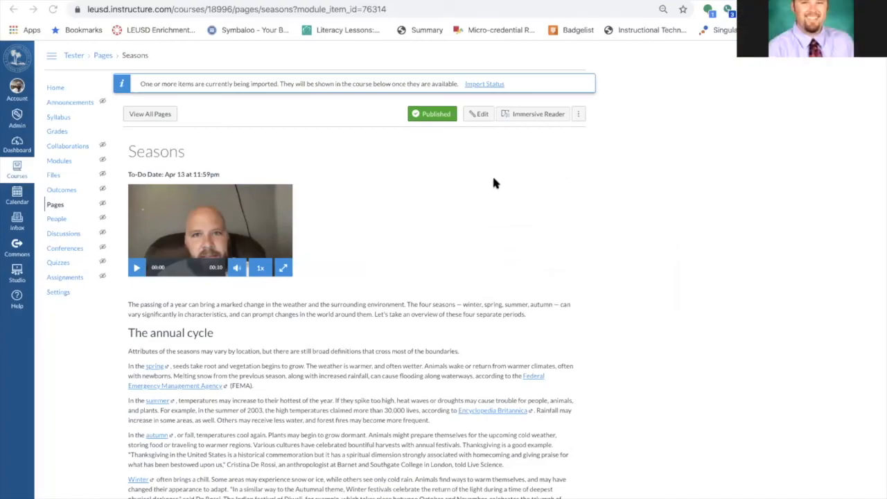
{"action": "left_click", "coordinate": [51, 87]}
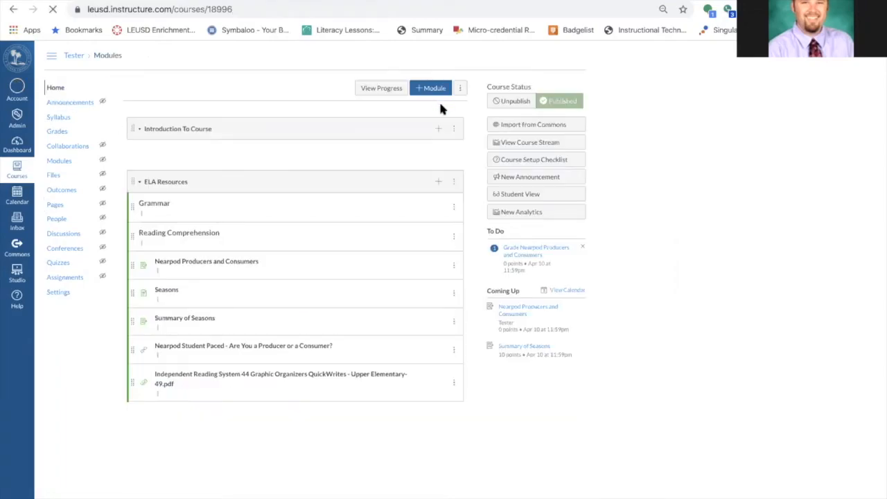
{"action": "left_click", "coordinate": [439, 217]}
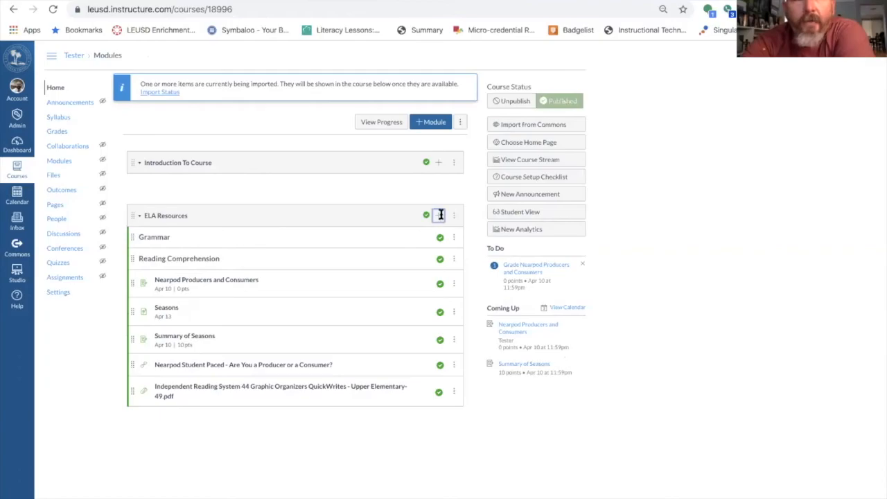
{"action": "left_click", "coordinate": [368, 216]}
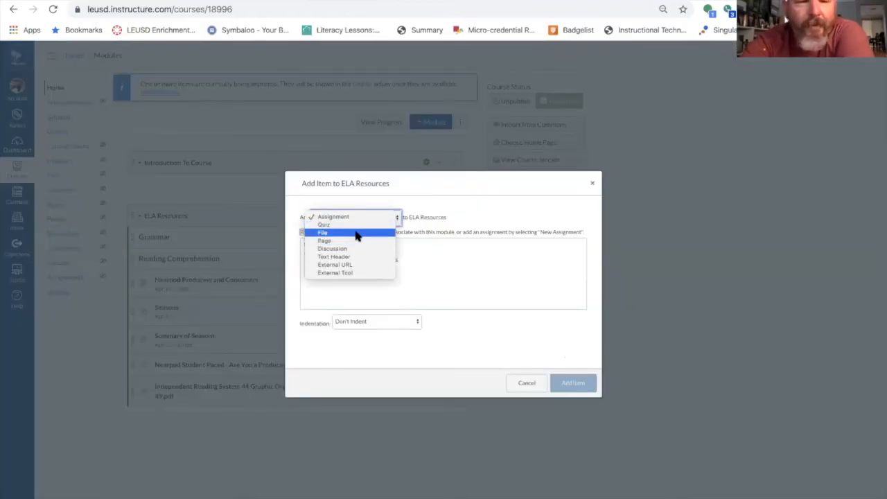
{"action": "left_click", "coordinate": [355, 233]}
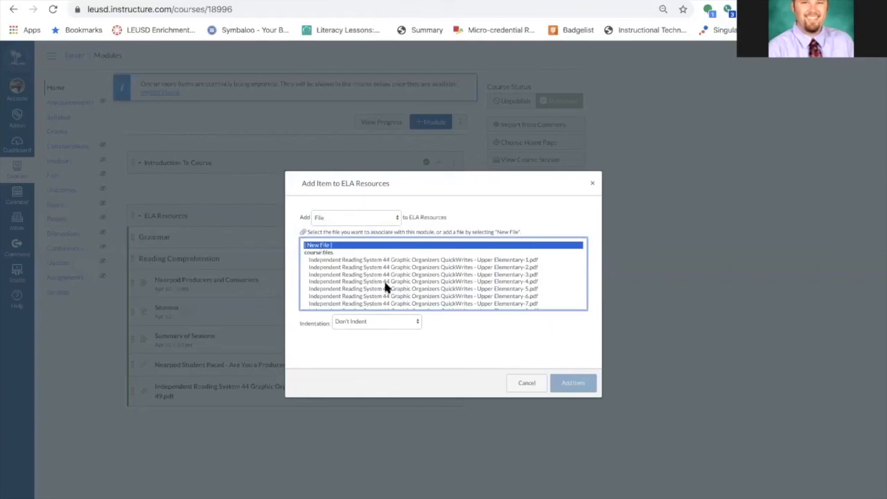
{"action": "left_click", "coordinate": [592, 183]}
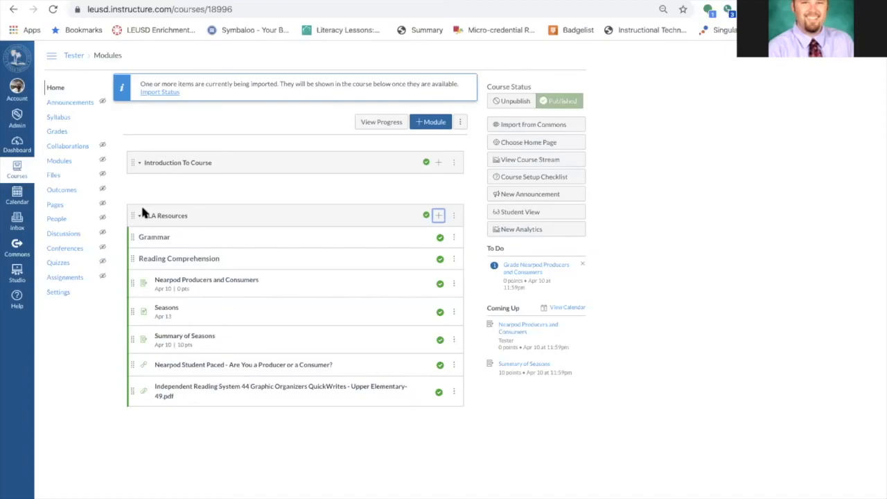
Check the course Files list and return to the Modules page
{"action": "left_click", "coordinate": [55, 177]}
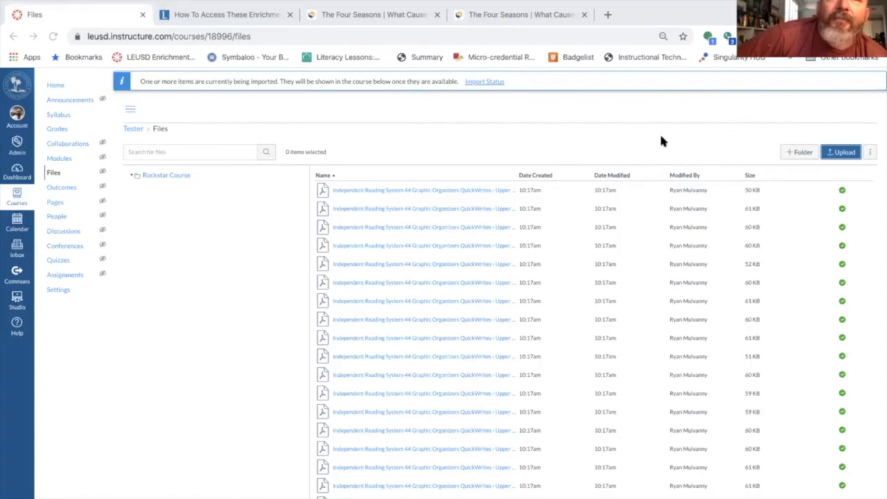
{"action": "left_click", "coordinate": [56, 58]}
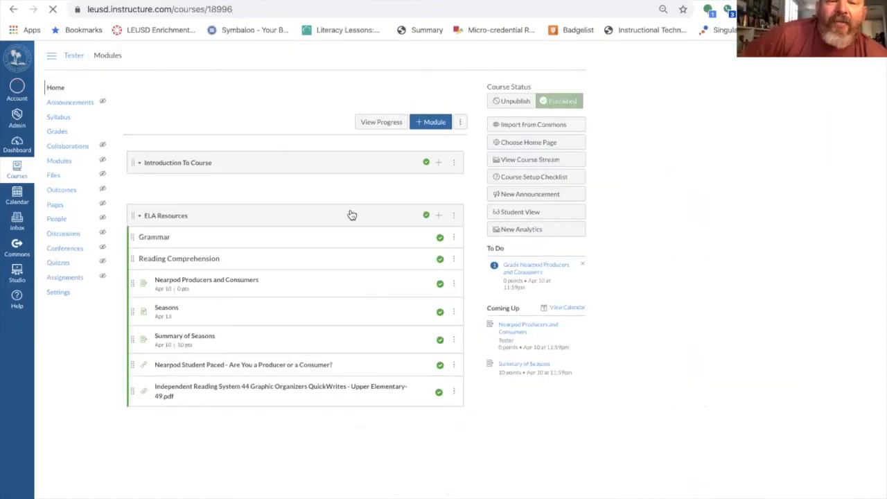
Edit the Seasons page and upload the file 'Screen Shot 2020-04-08 at 8.22.02 AM.png' into its content
{"action": "left_click", "coordinate": [166, 310]}
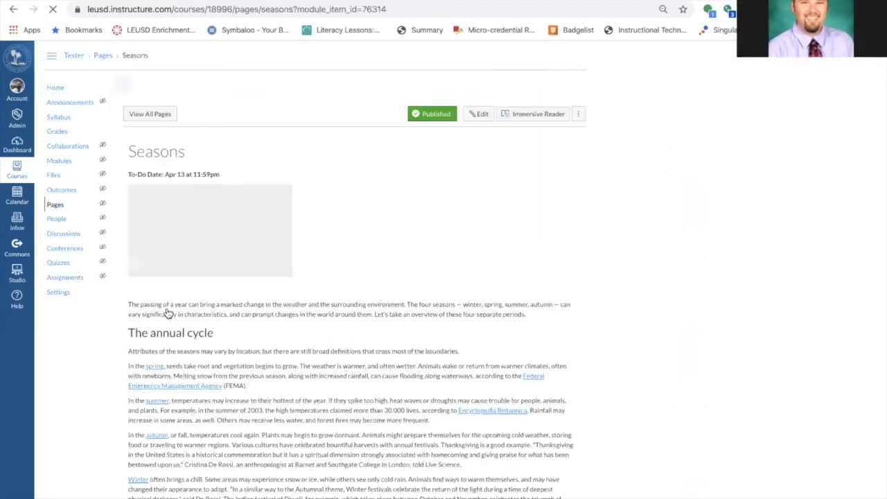
{"action": "left_click", "coordinate": [477, 114]}
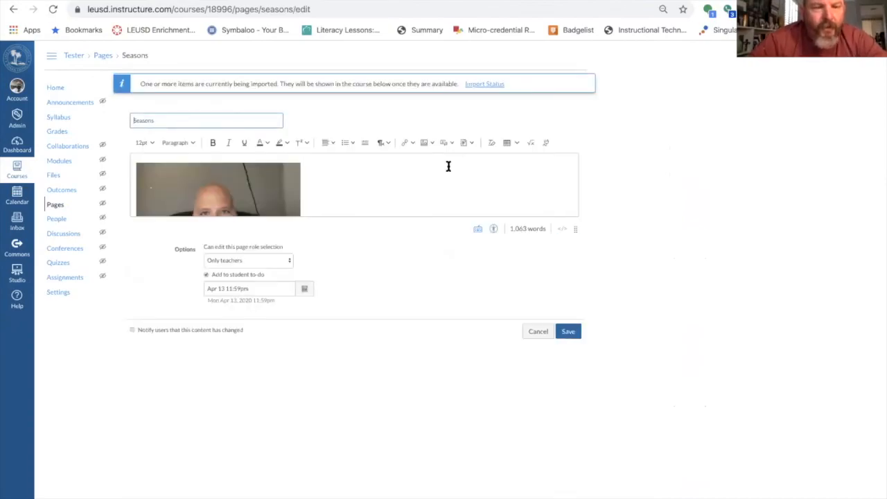
{"action": "scroll", "coordinate": [448, 167], "scroll_direction": "up", "scroll_amount": 5}
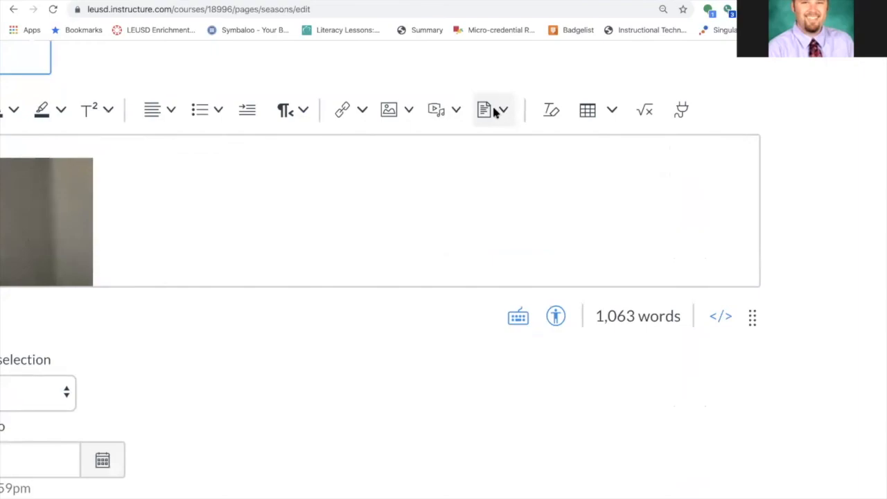
{"action": "left_click", "coordinate": [494, 113]}
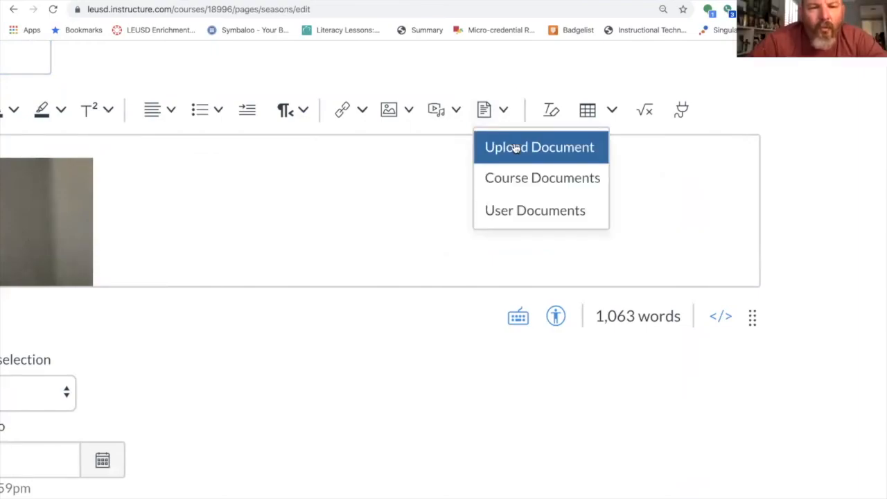
{"action": "left_click", "coordinate": [516, 149]}
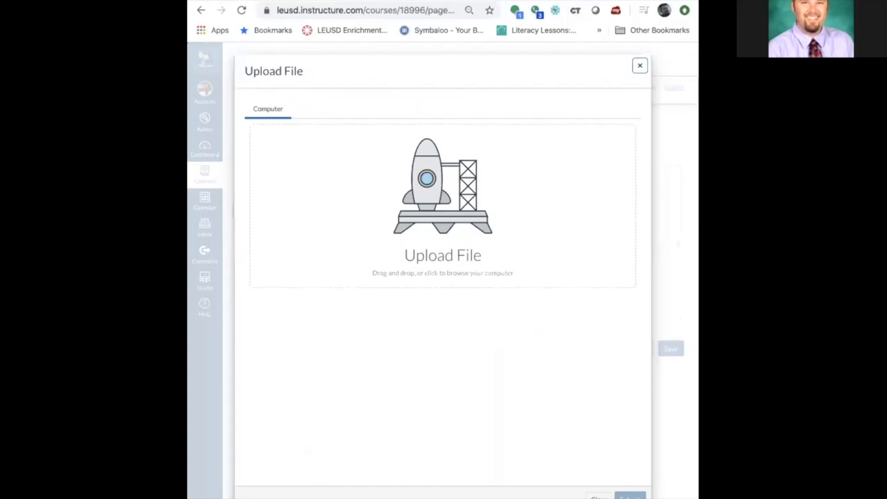
{"action": "left_click_drag", "start_coordinate": [578, 252], "coordinate": [416, 200]}
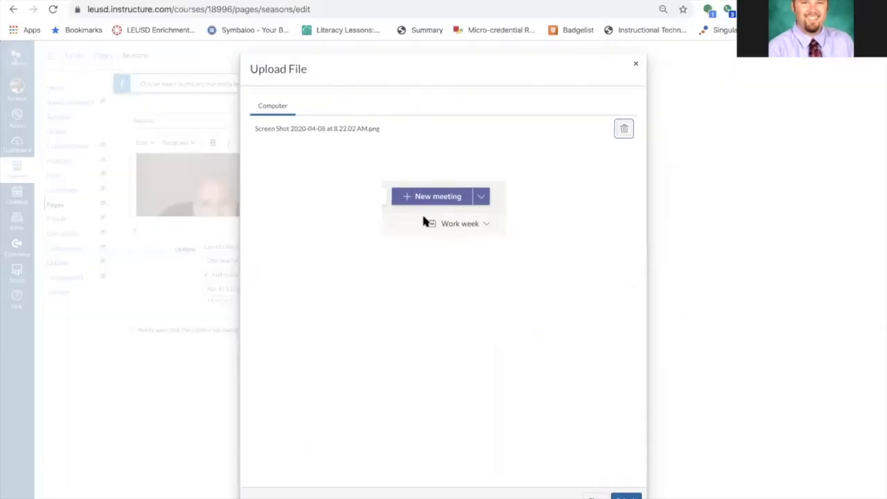
{"action": "left_click", "coordinate": [626, 497]}
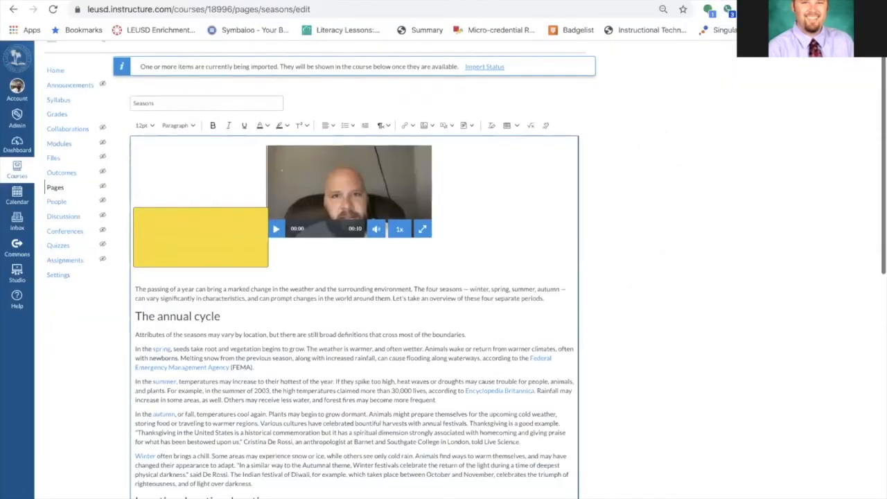
Delete the embedded video from the Seasons page content
{"action": "scroll", "coordinate": [277, 229], "scroll_direction": "down", "scroll_amount": 4}
{"action": "scroll", "coordinate": [283, 212], "scroll_direction": "up", "scroll_amount": 4}
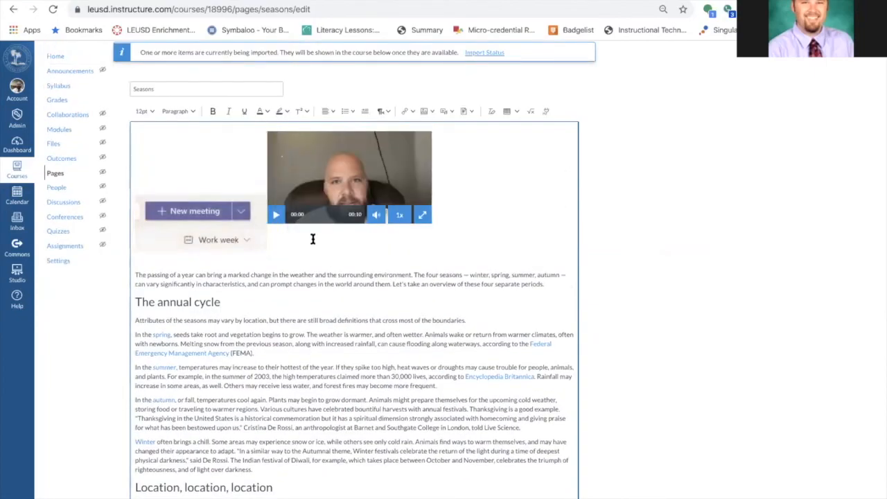
{"action": "left_click", "coordinate": [428, 217]}
{"action": "key", "text": "Delete"}
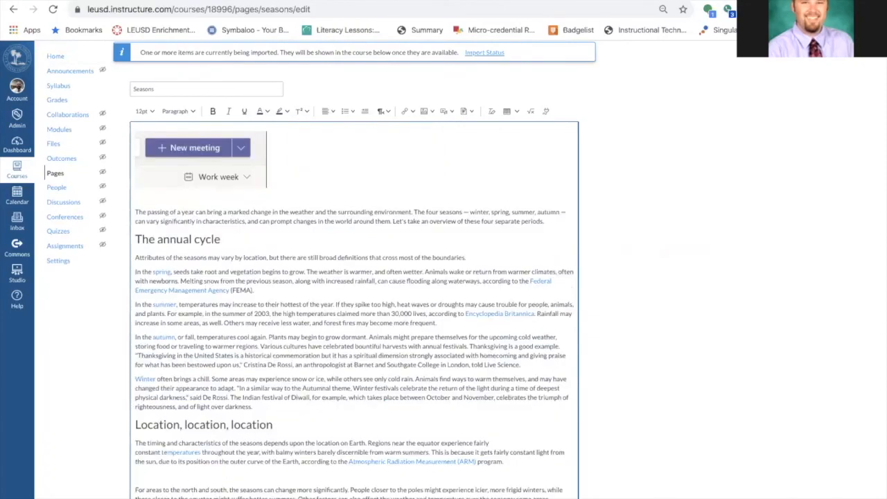
Leave the Seasons page editor without saving the changes
{"action": "left_click", "coordinate": [468, 110]}
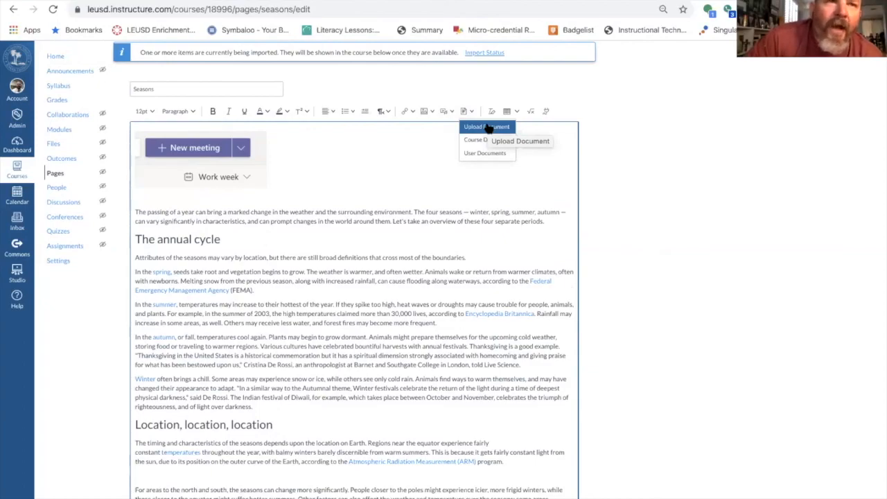
{"action": "left_click", "coordinate": [632, 135]}
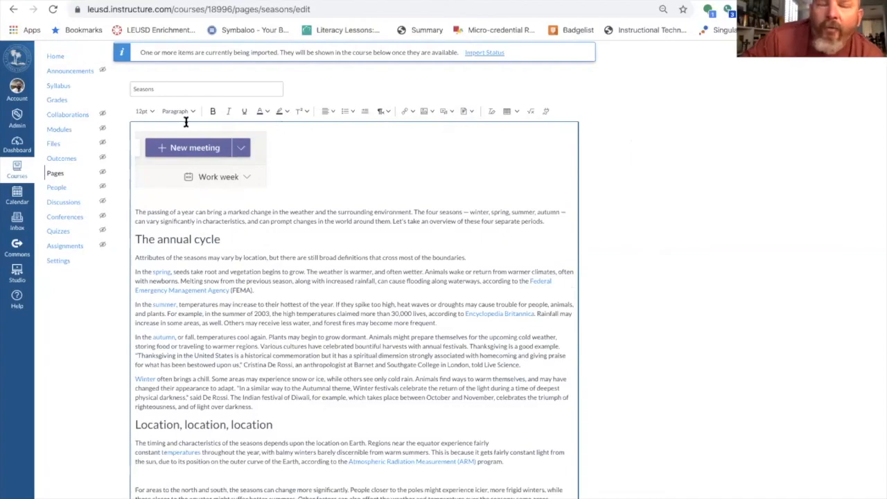
{"action": "left_click", "coordinate": [61, 59]}
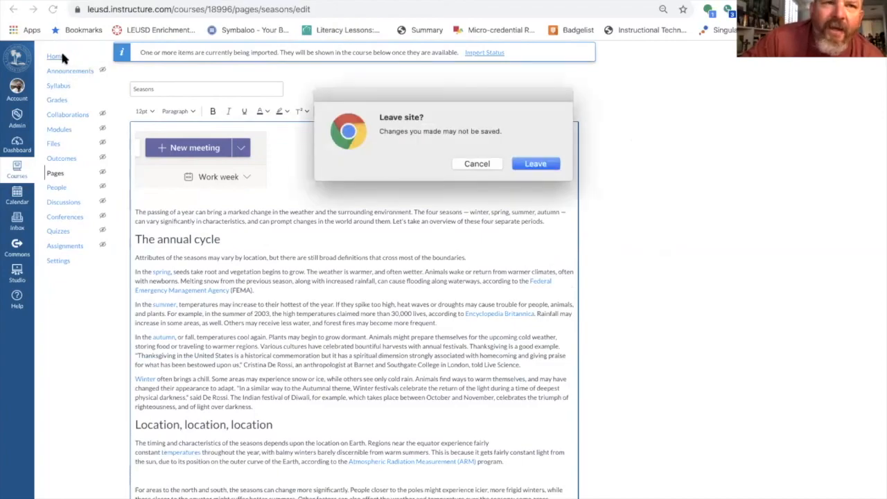
{"action": "left_click", "coordinate": [531, 168]}
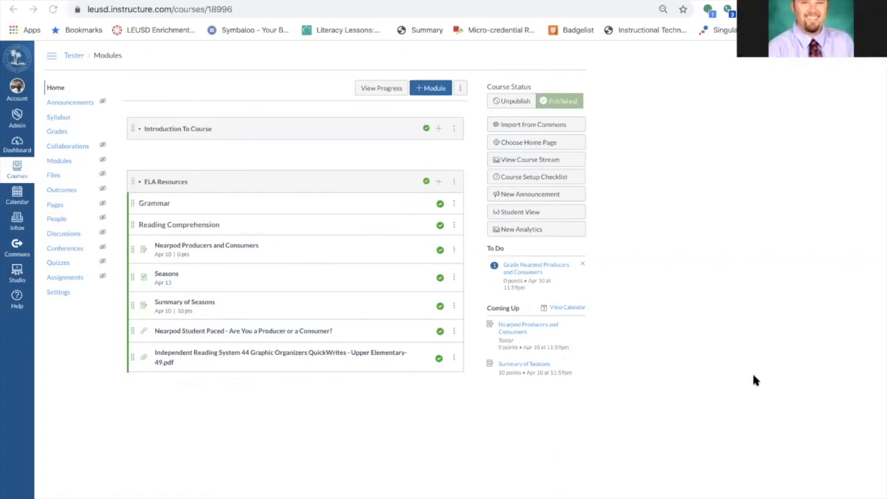
{"action": "left_click", "coordinate": [438, 181]}
{"action": "left_click", "coordinate": [342, 222]}
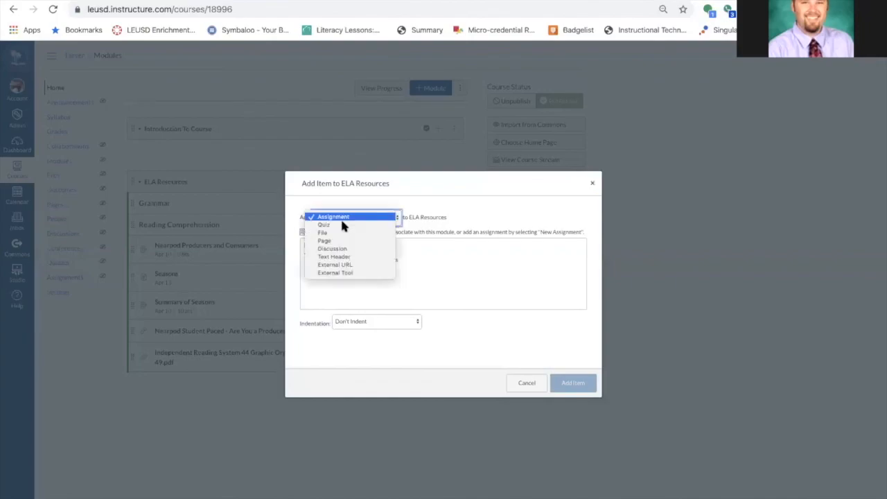
{"action": "left_click", "coordinate": [347, 274]}
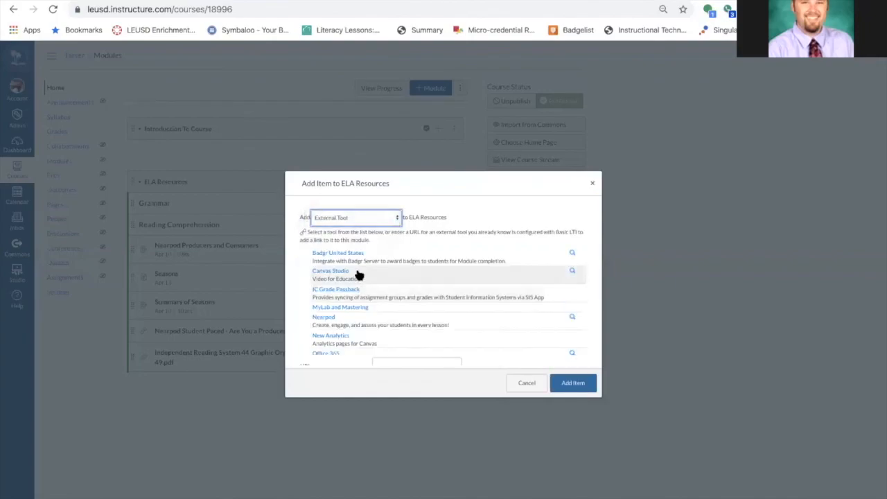
{"action": "scroll", "coordinate": [391, 312], "scroll_direction": "down", "scroll_amount": 5}
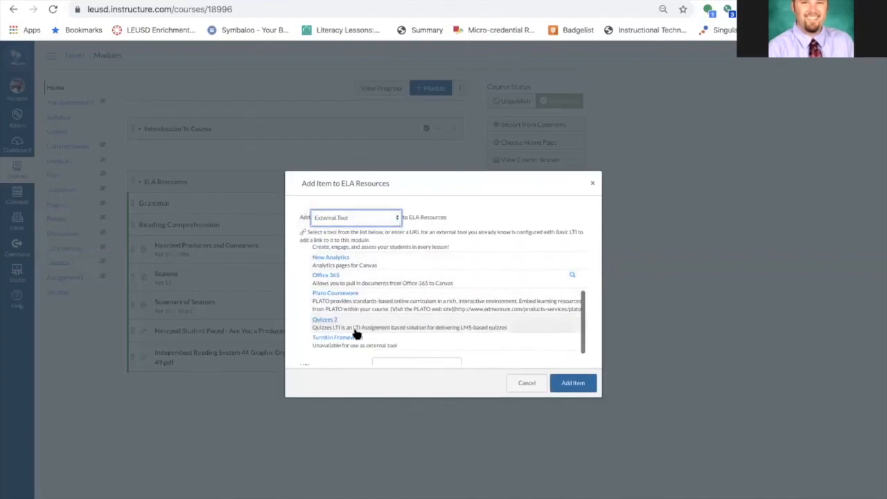
{"action": "scroll", "coordinate": [349, 323], "scroll_direction": "up", "scroll_amount": 2}
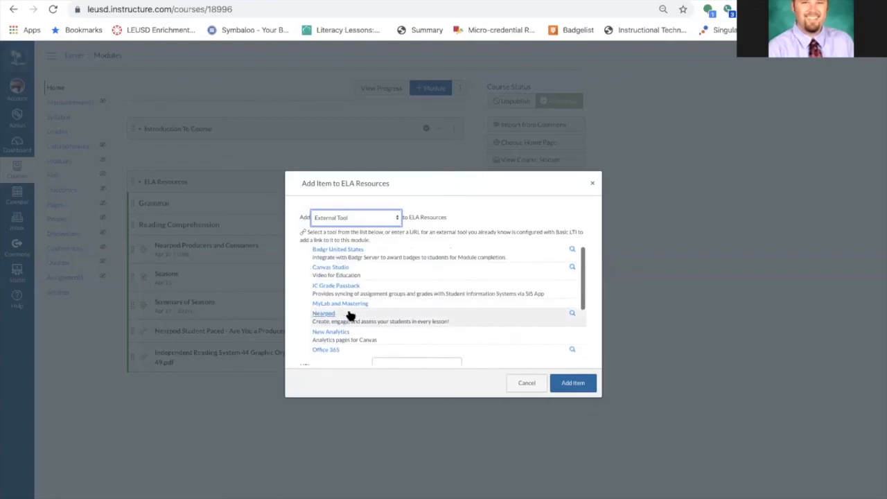
{"action": "left_click", "coordinate": [351, 305]}
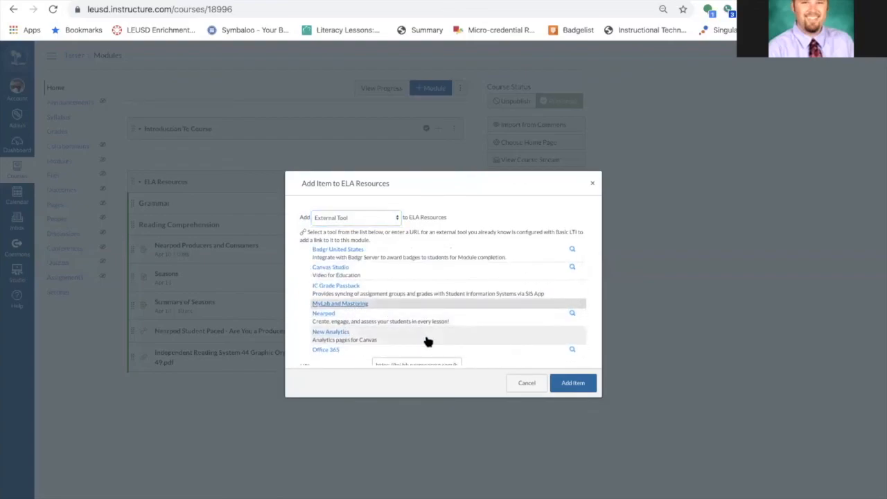
{"action": "scroll", "coordinate": [425, 340], "scroll_direction": "down", "scroll_amount": 3}
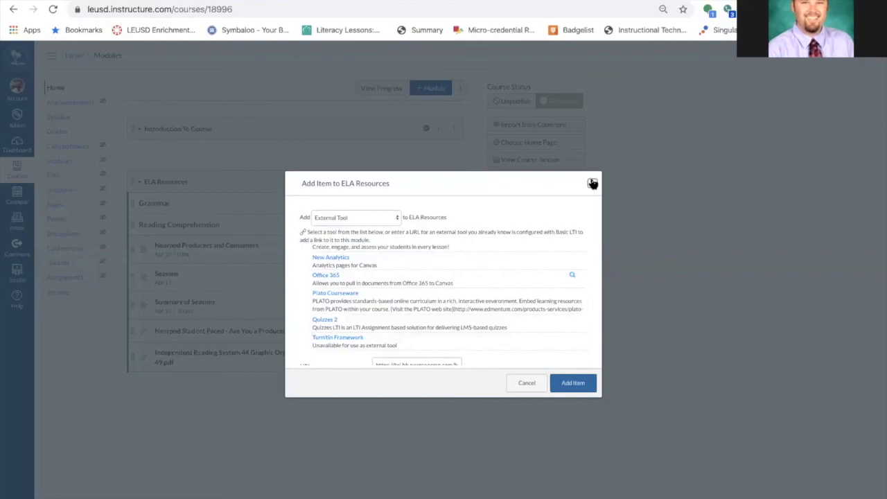
{"action": "left_click", "coordinate": [593, 183]}
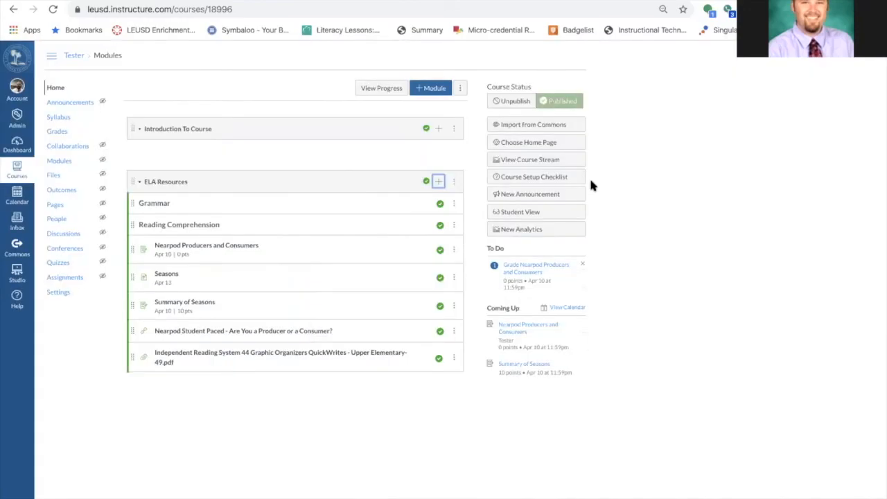
Duplicate the Seasons page item in the ELA Resources module
{"action": "mouse_move", "coordinate": [590, 2]}
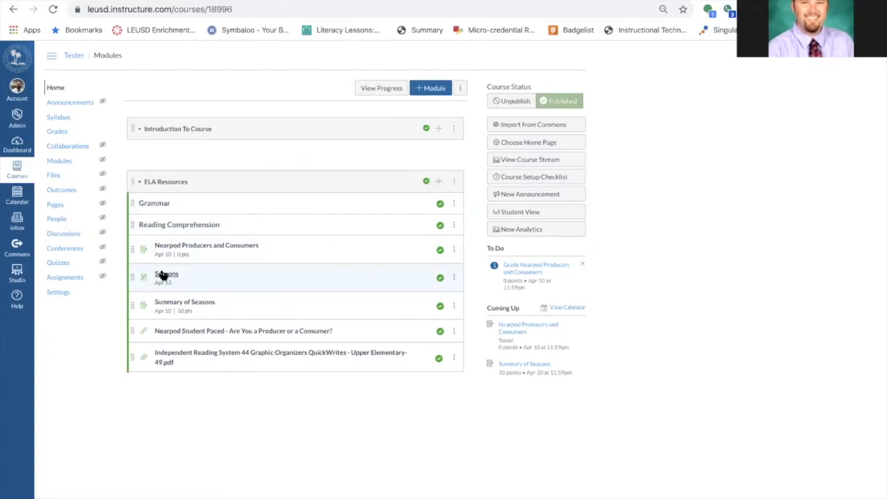
{"action": "left_click", "coordinate": [454, 278]}
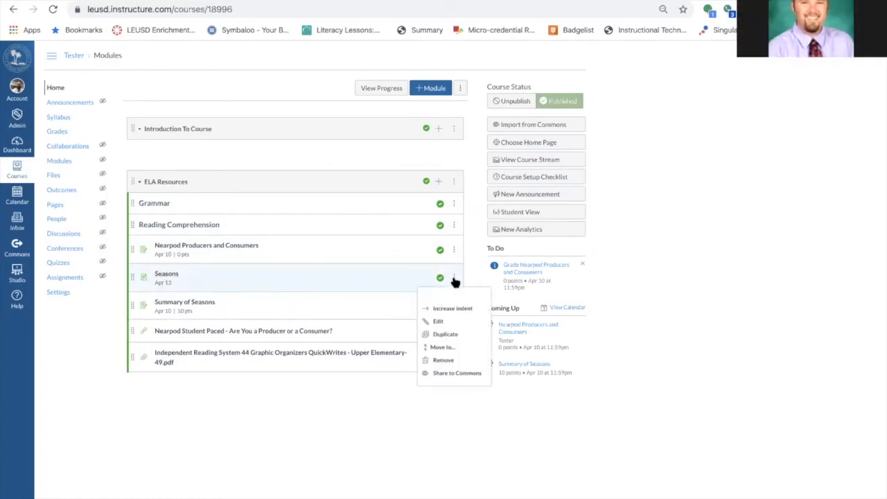
{"action": "left_click", "coordinate": [451, 334]}
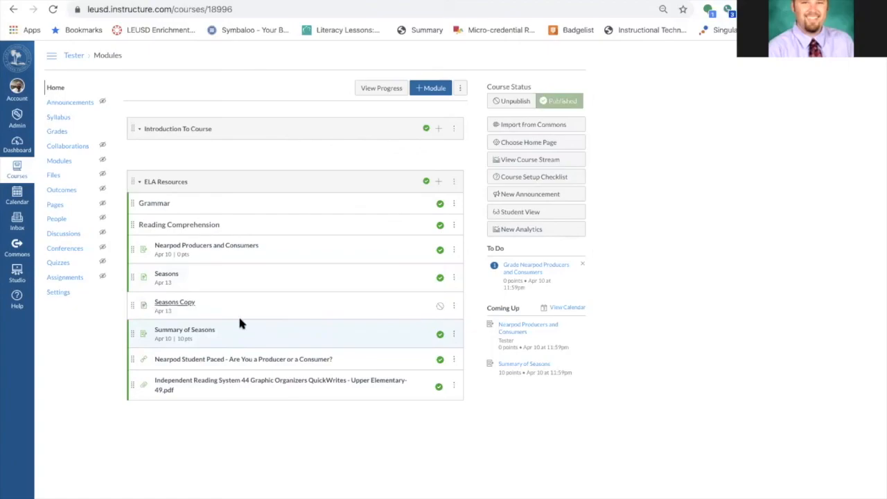
Open the Seasons Copy page from the ELA Resources module, open it for editing, and save it
{"action": "left_click", "coordinate": [179, 305]}
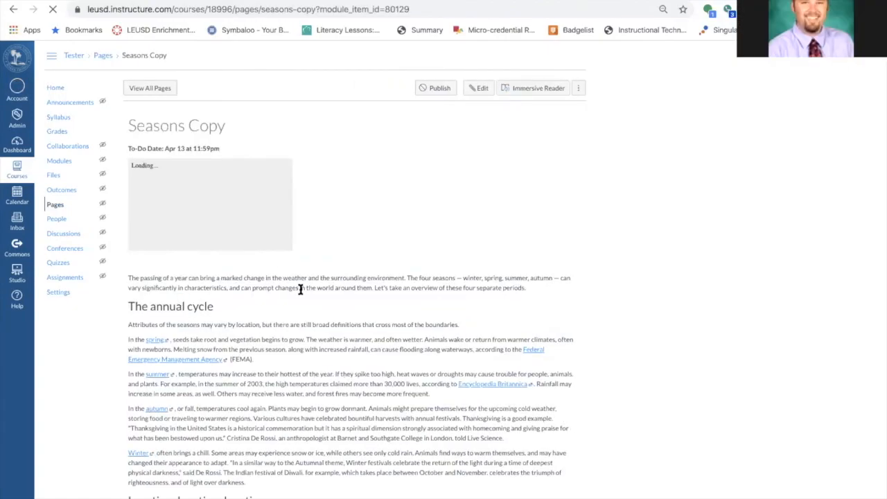
{"action": "left_click_drag", "start_coordinate": [273, 323], "coordinate": [156, 311]}
{"action": "left_click", "coordinate": [477, 89]}
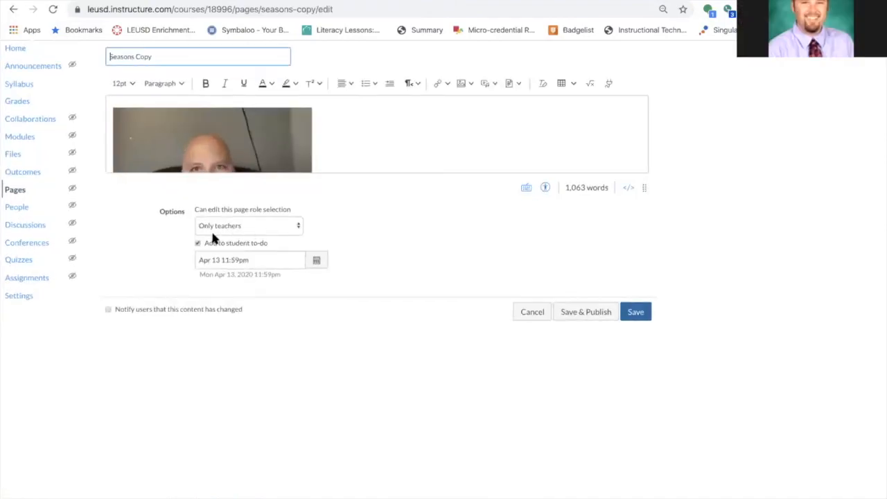
{"action": "scroll", "coordinate": [213, 235], "scroll_direction": "up", "scroll_amount": 5}
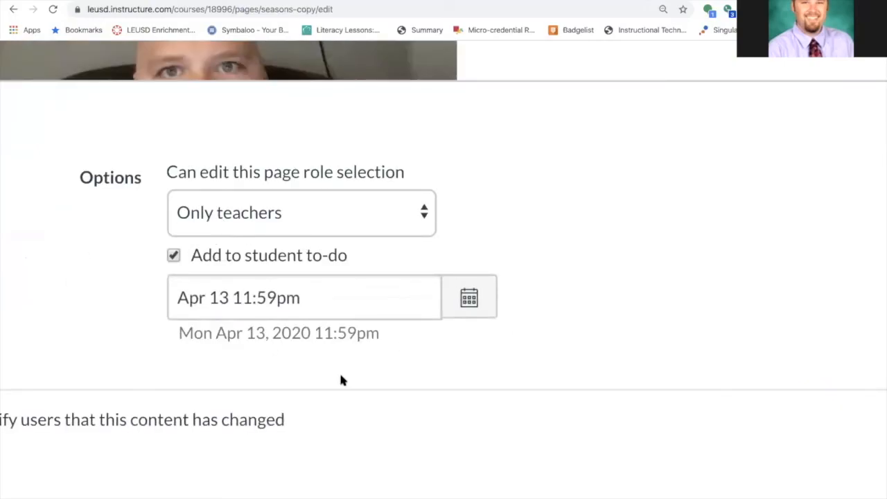
{"action": "scroll", "coordinate": [434, 276], "scroll_direction": "down", "scroll_amount": 5}
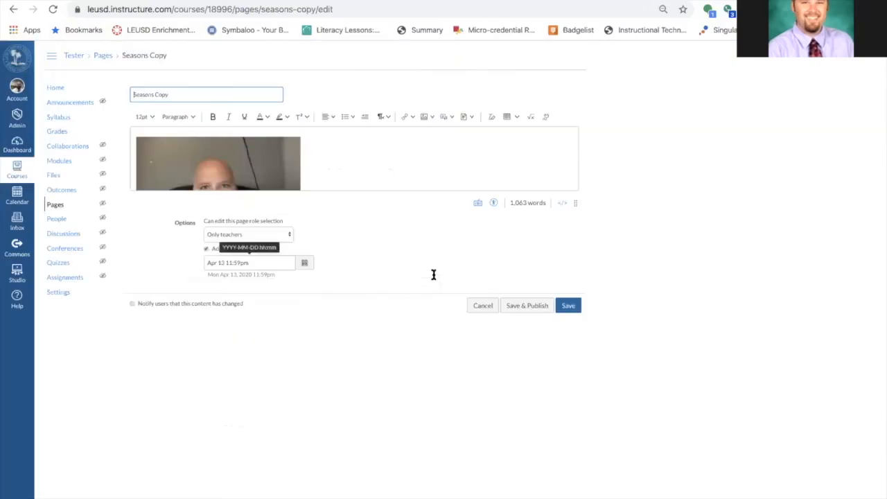
{"action": "left_click", "coordinate": [568, 307]}
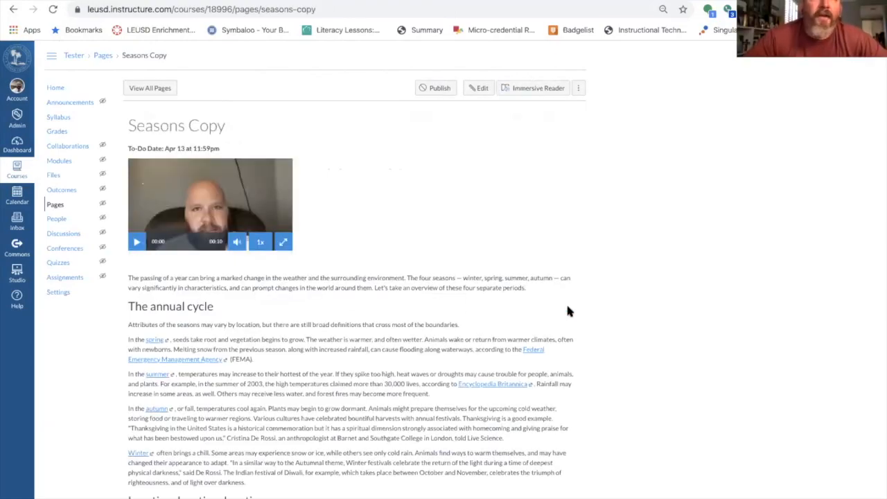
Return to the course home and open the course syllabus to review the course summary
{"action": "left_click", "coordinate": [54, 88]}
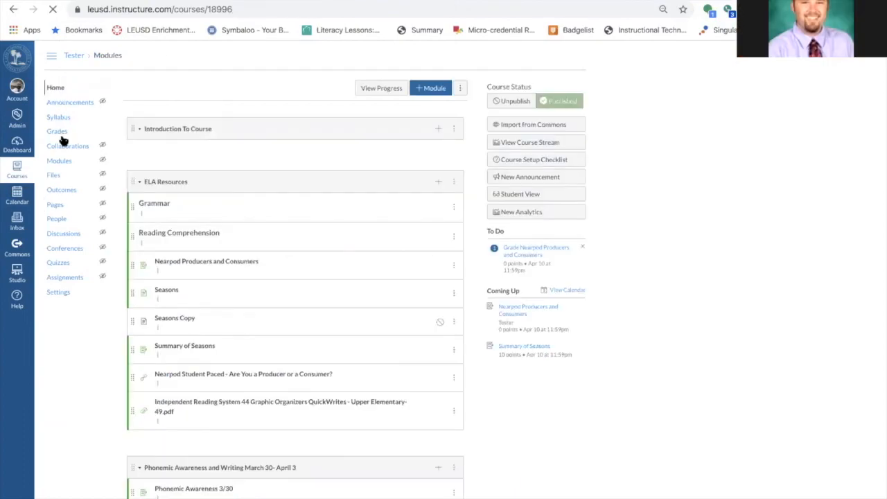
{"action": "left_click", "coordinate": [58, 117]}
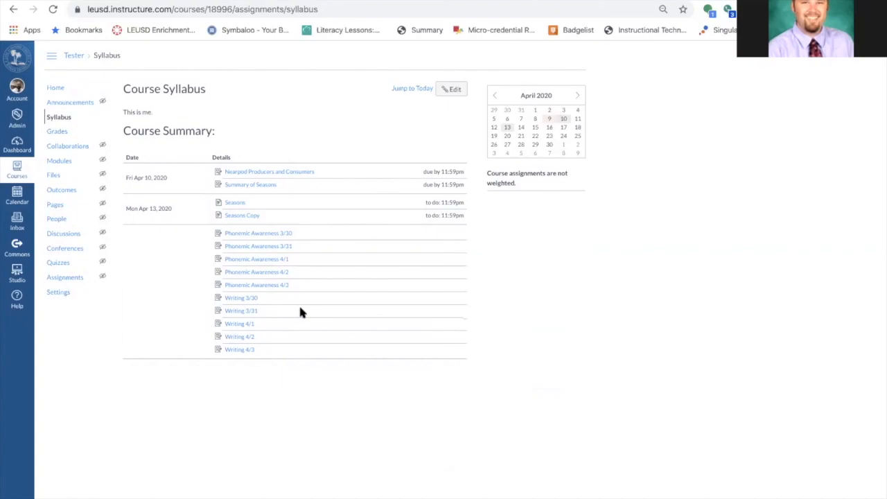
{"action": "mouse_move", "coordinate": [388, 1]}
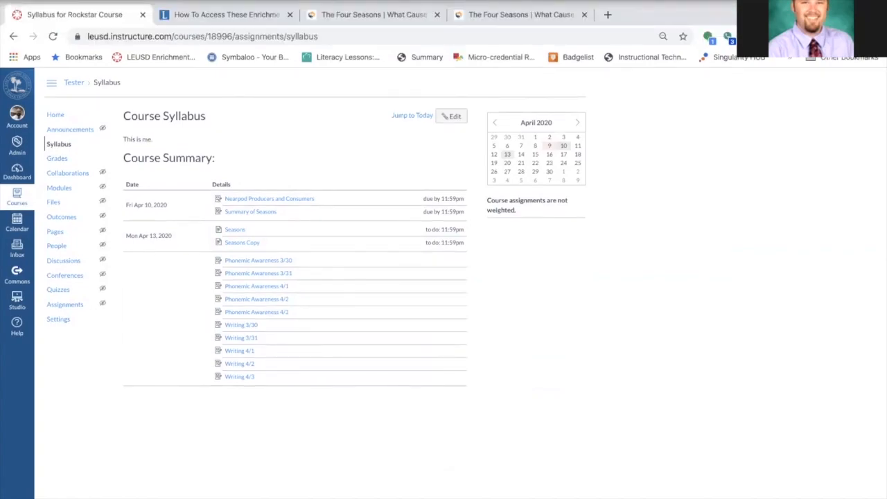